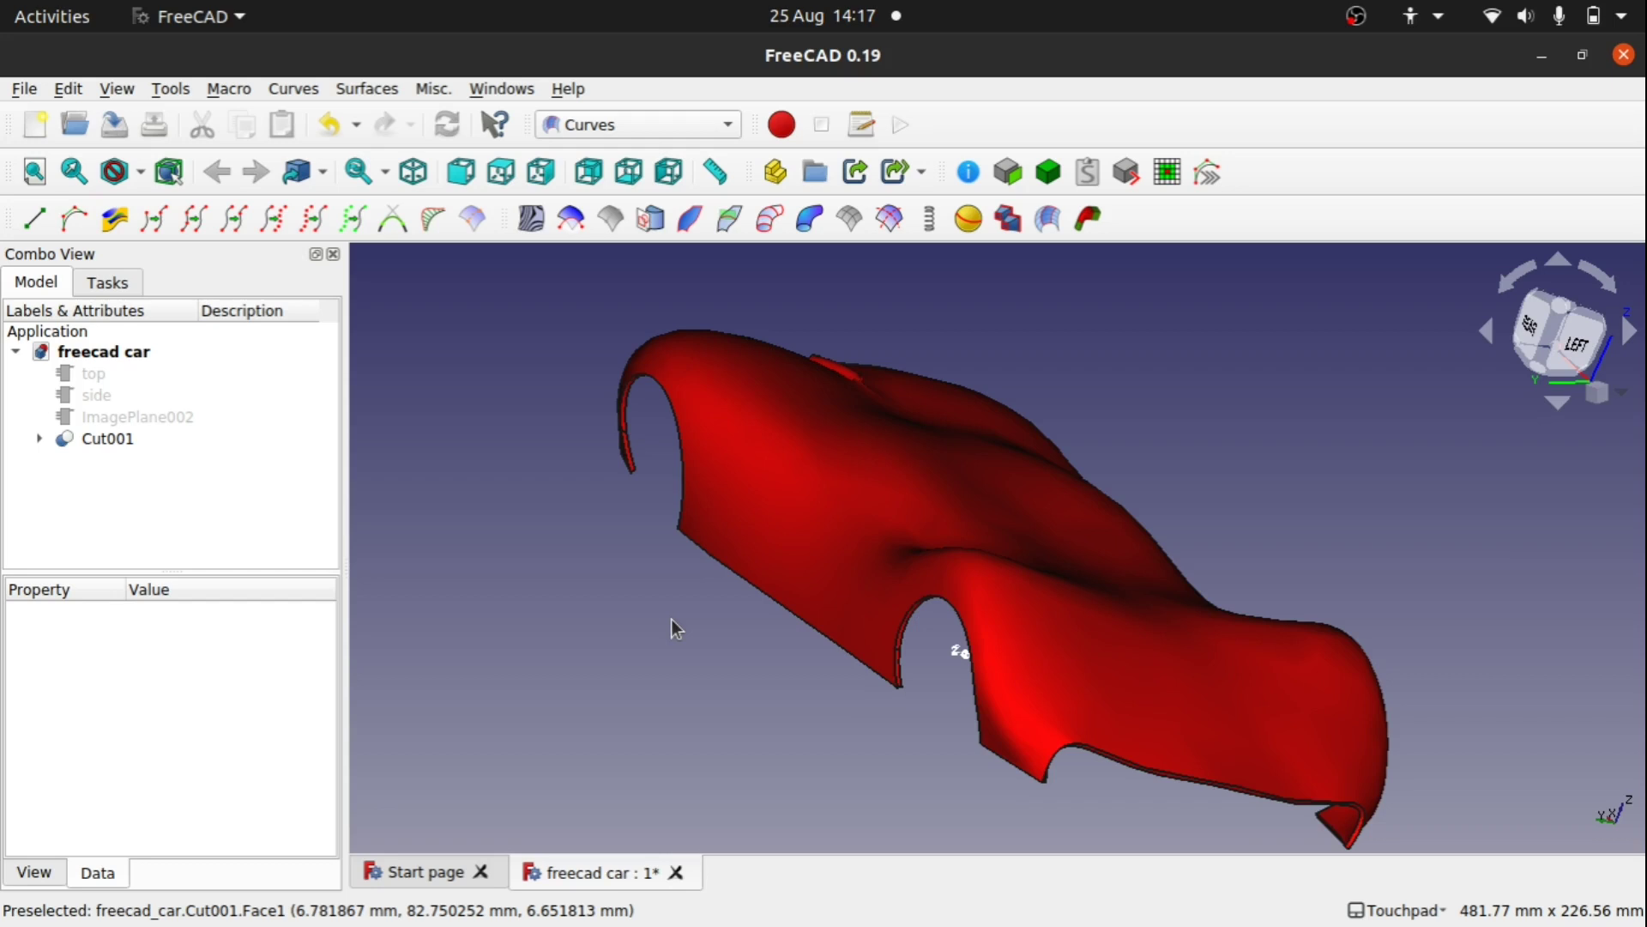
- Create iso-curves on the car body's outer face, with Number U set to 20 and Number V set to 20
click(901, 475)
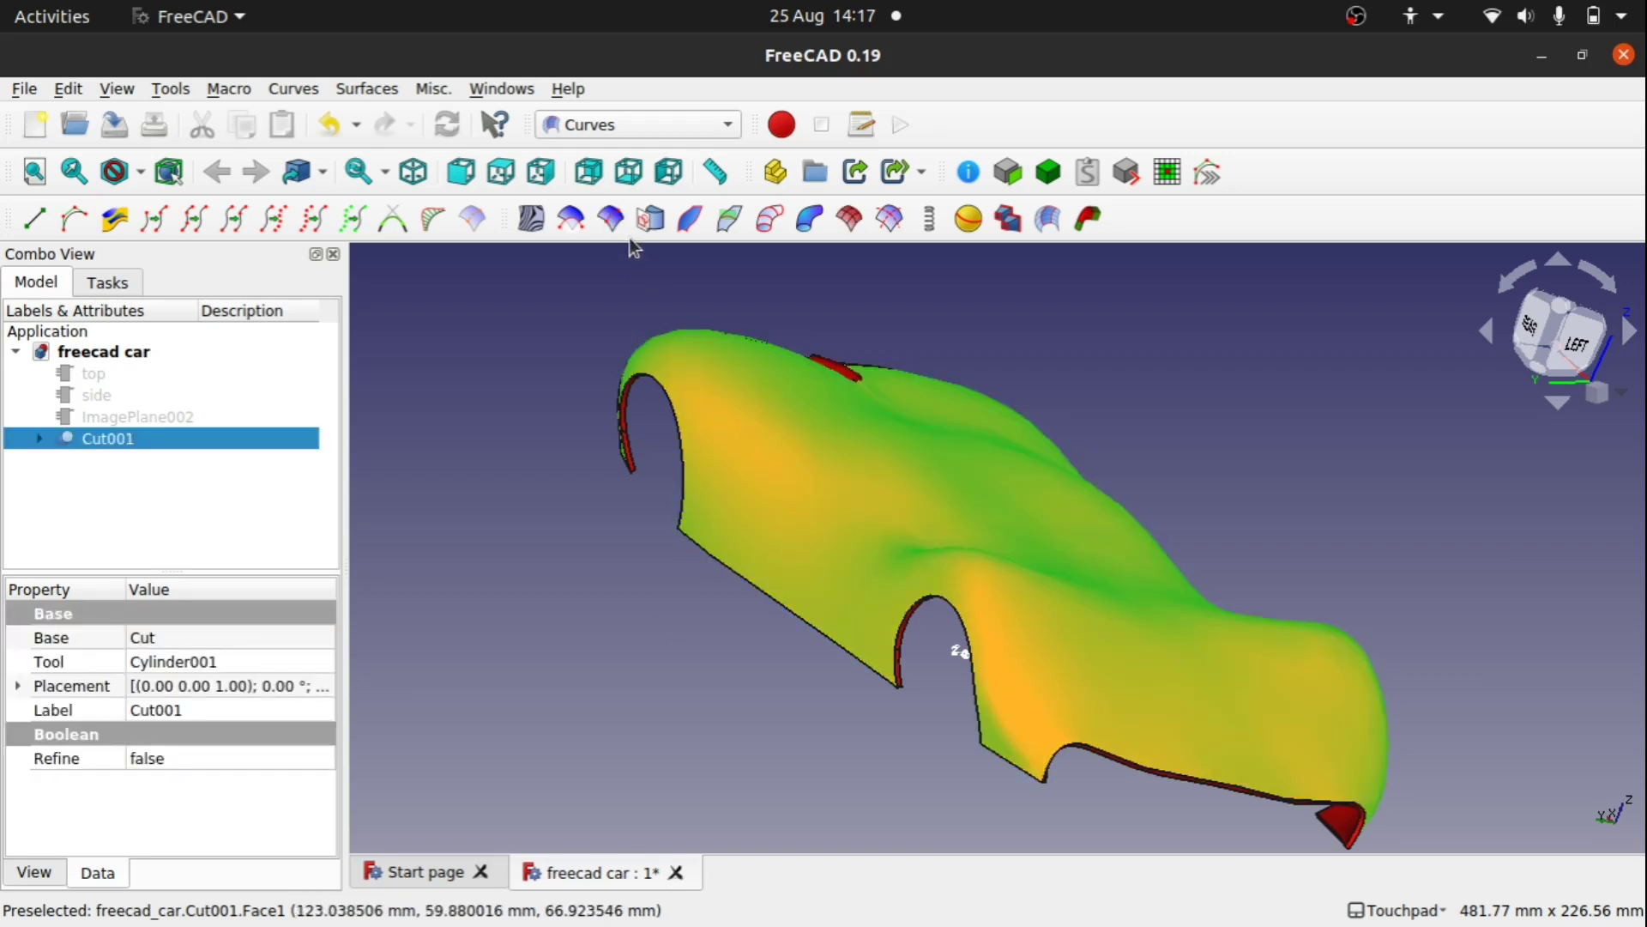
click(614, 221)
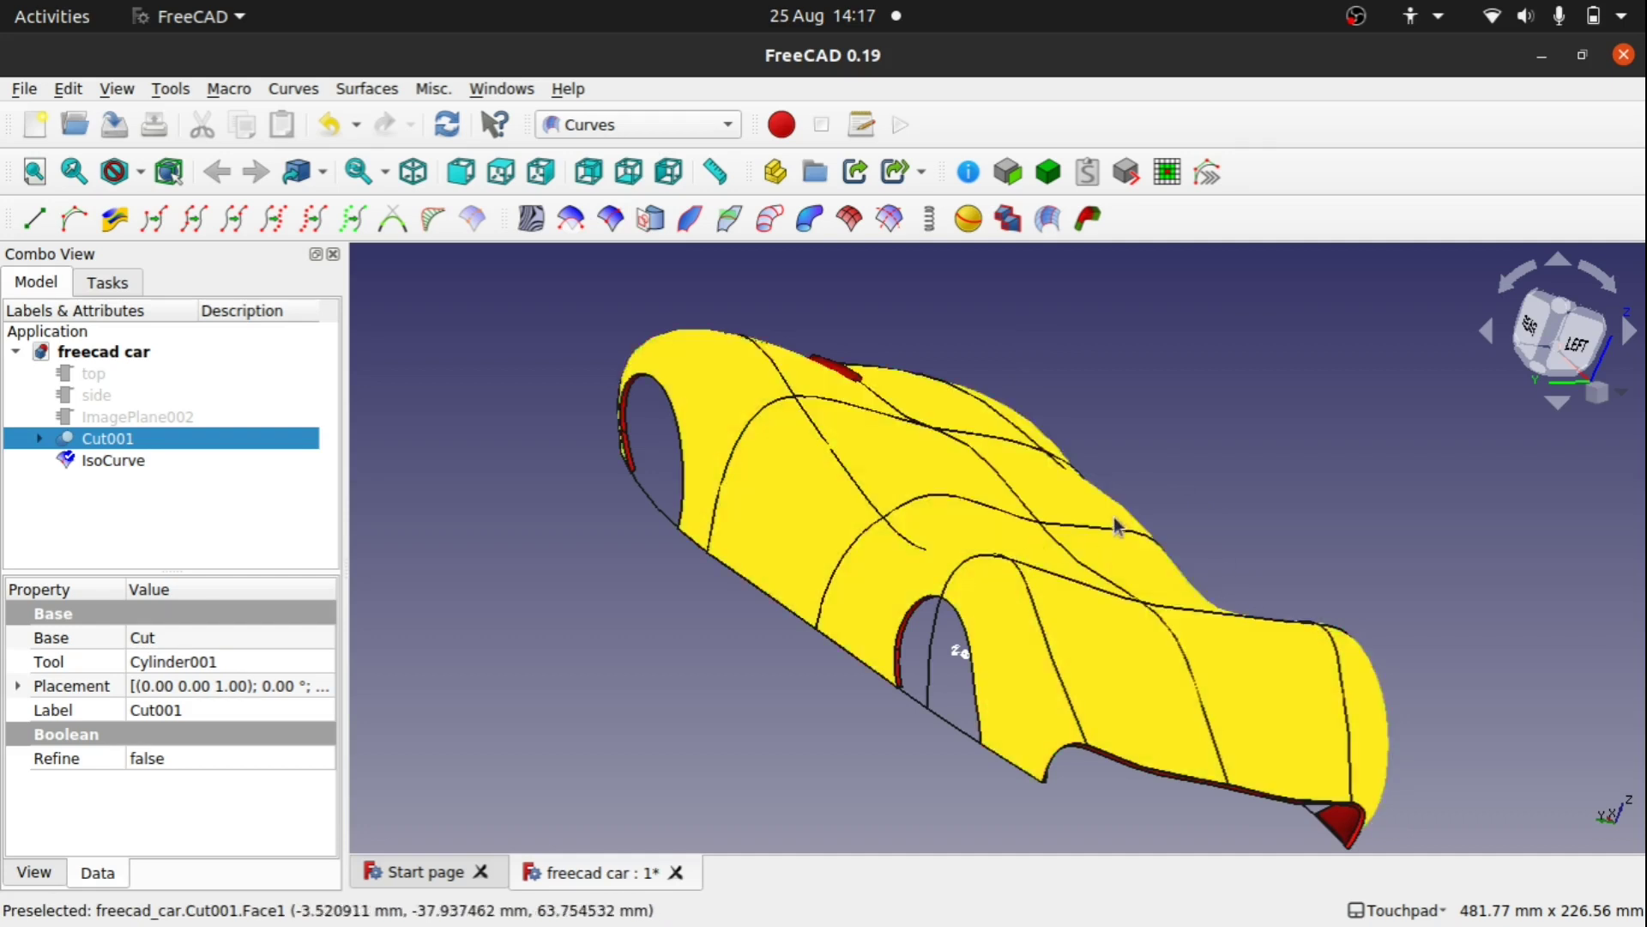
click(103, 461)
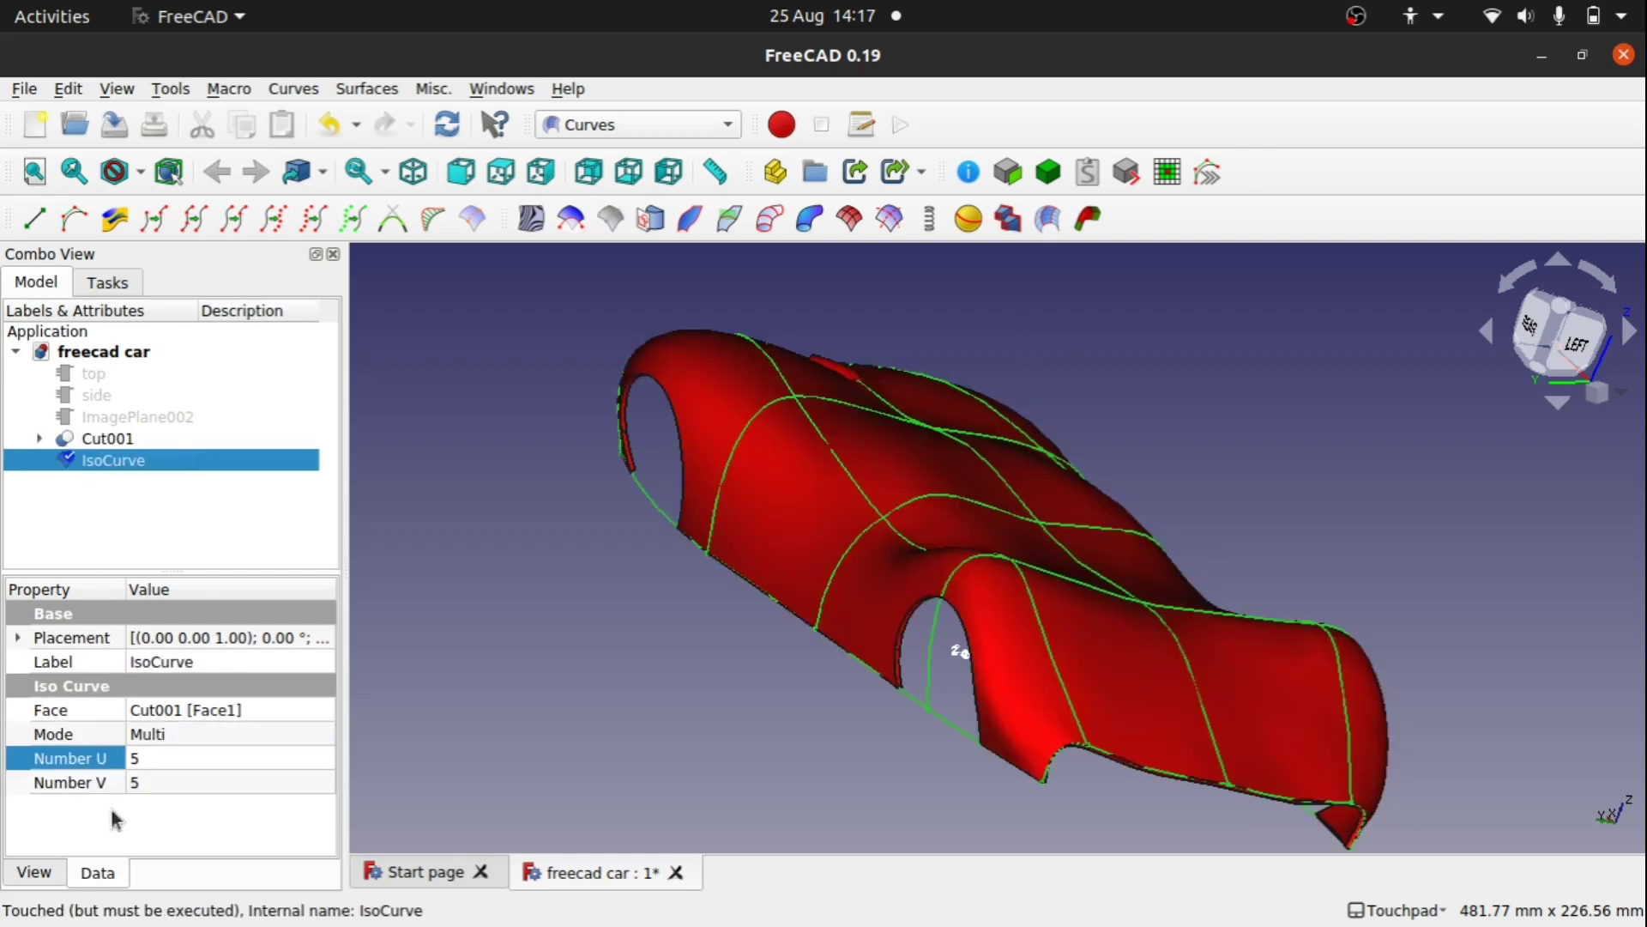
click(186, 759)
text(20)
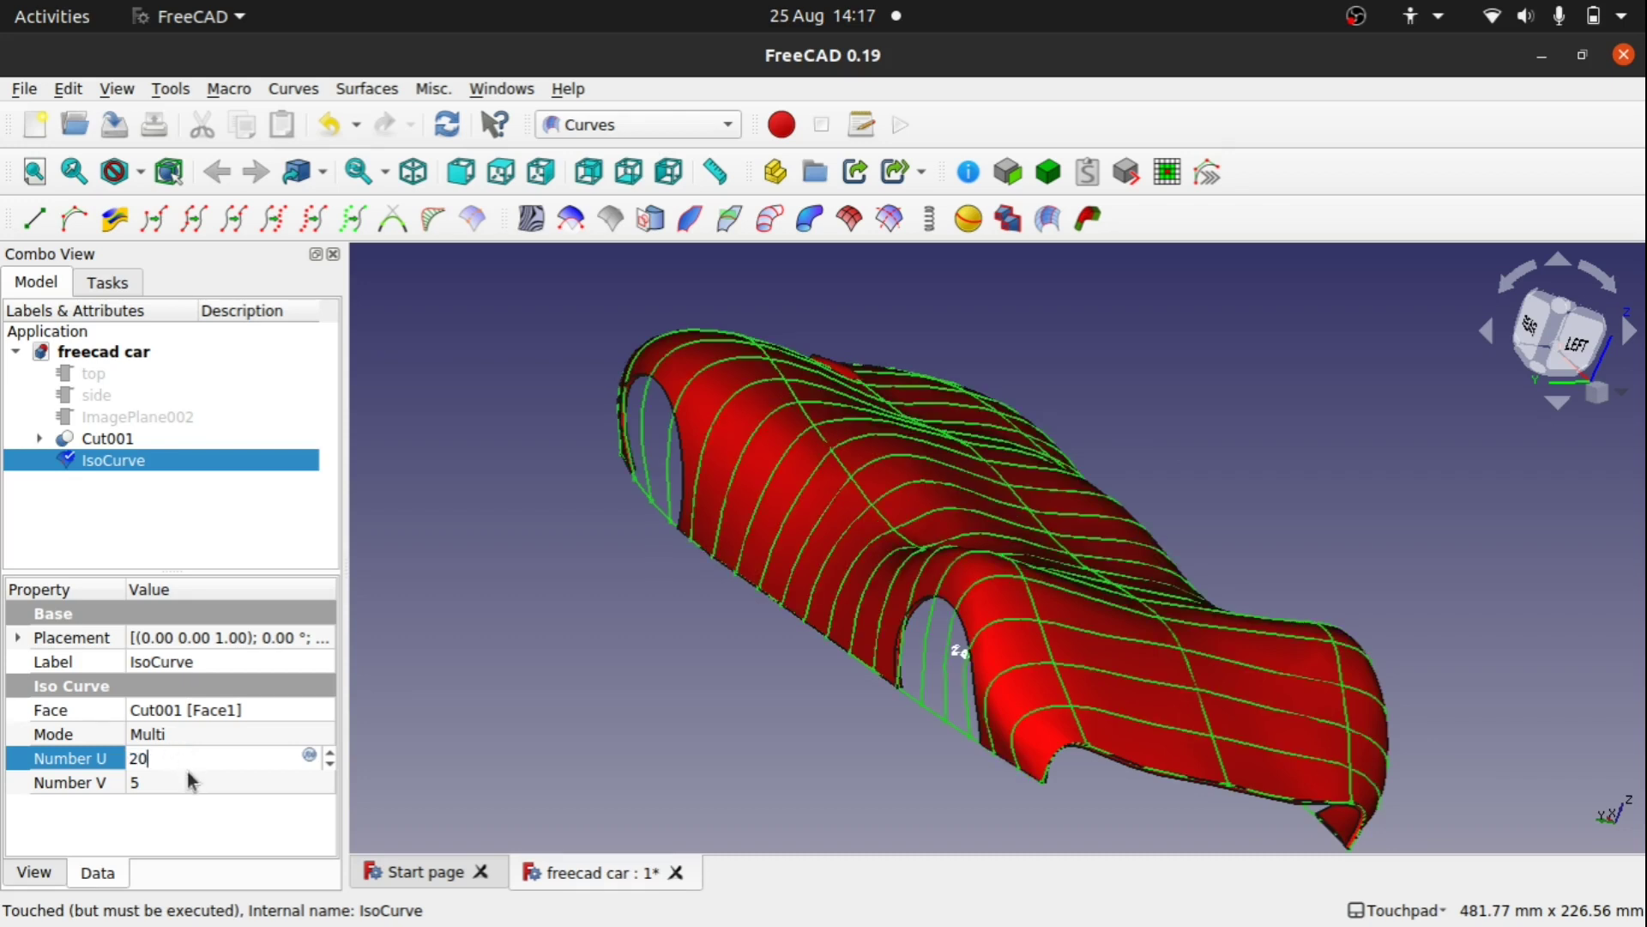
click(192, 781)
text(20)
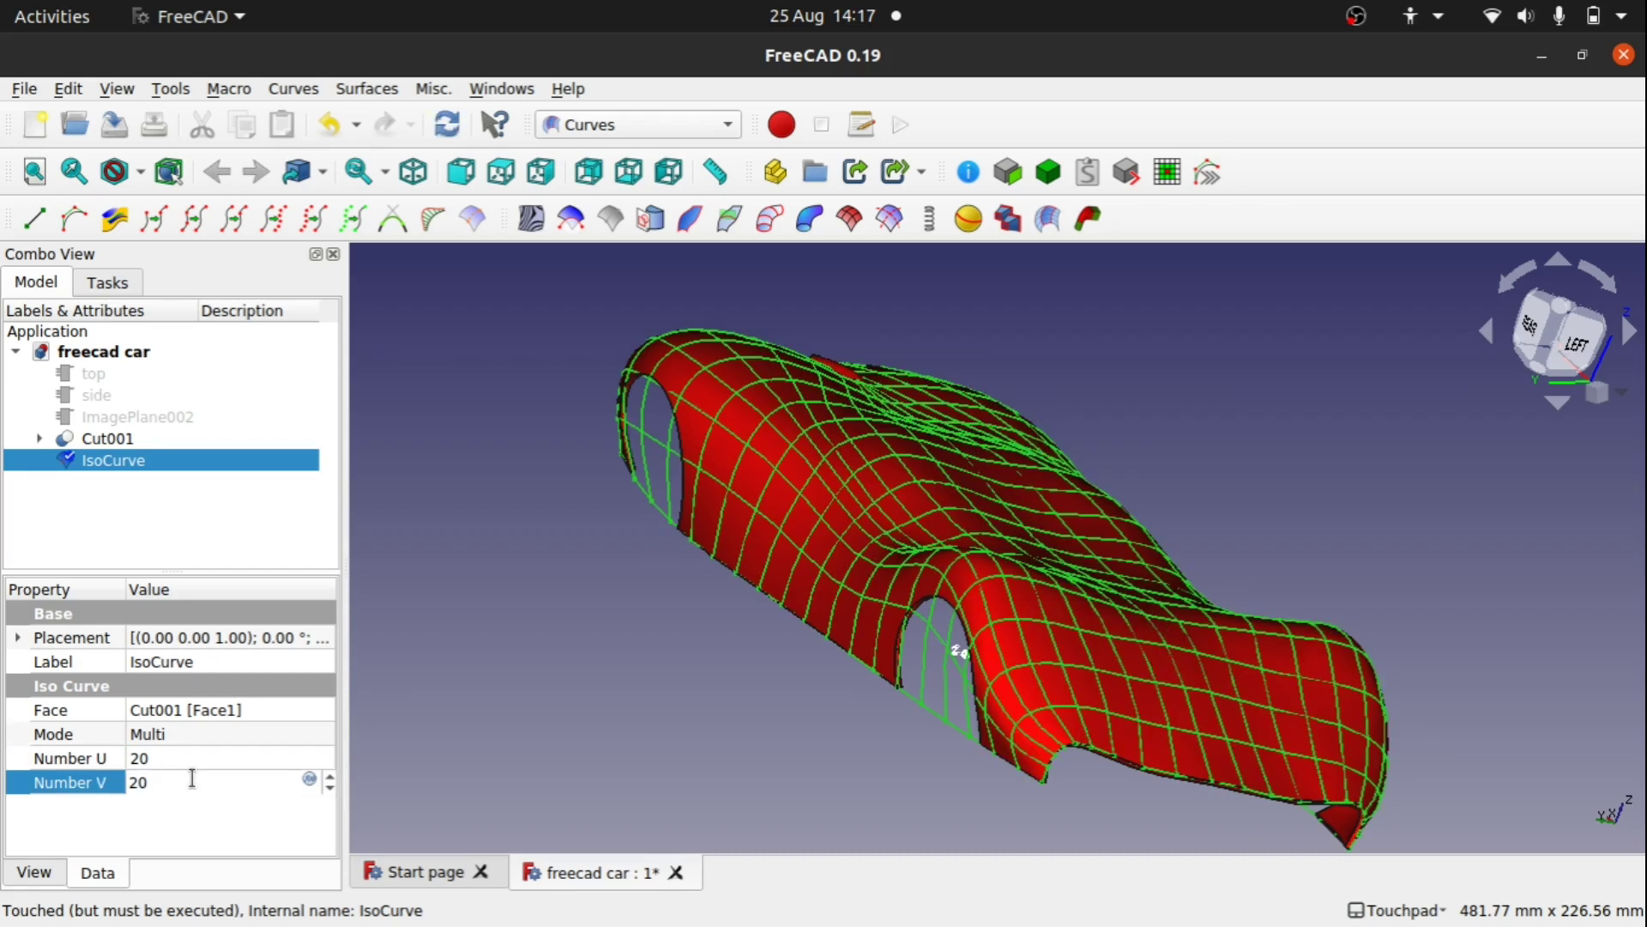
- Split the two chosen lengthwise iso-curves and the crosswise ones near the end of the car body with the Split Curve tool
middle_drag(1155, 847, 1058, 770)
middle_drag(1329, 631, 1073, 577)
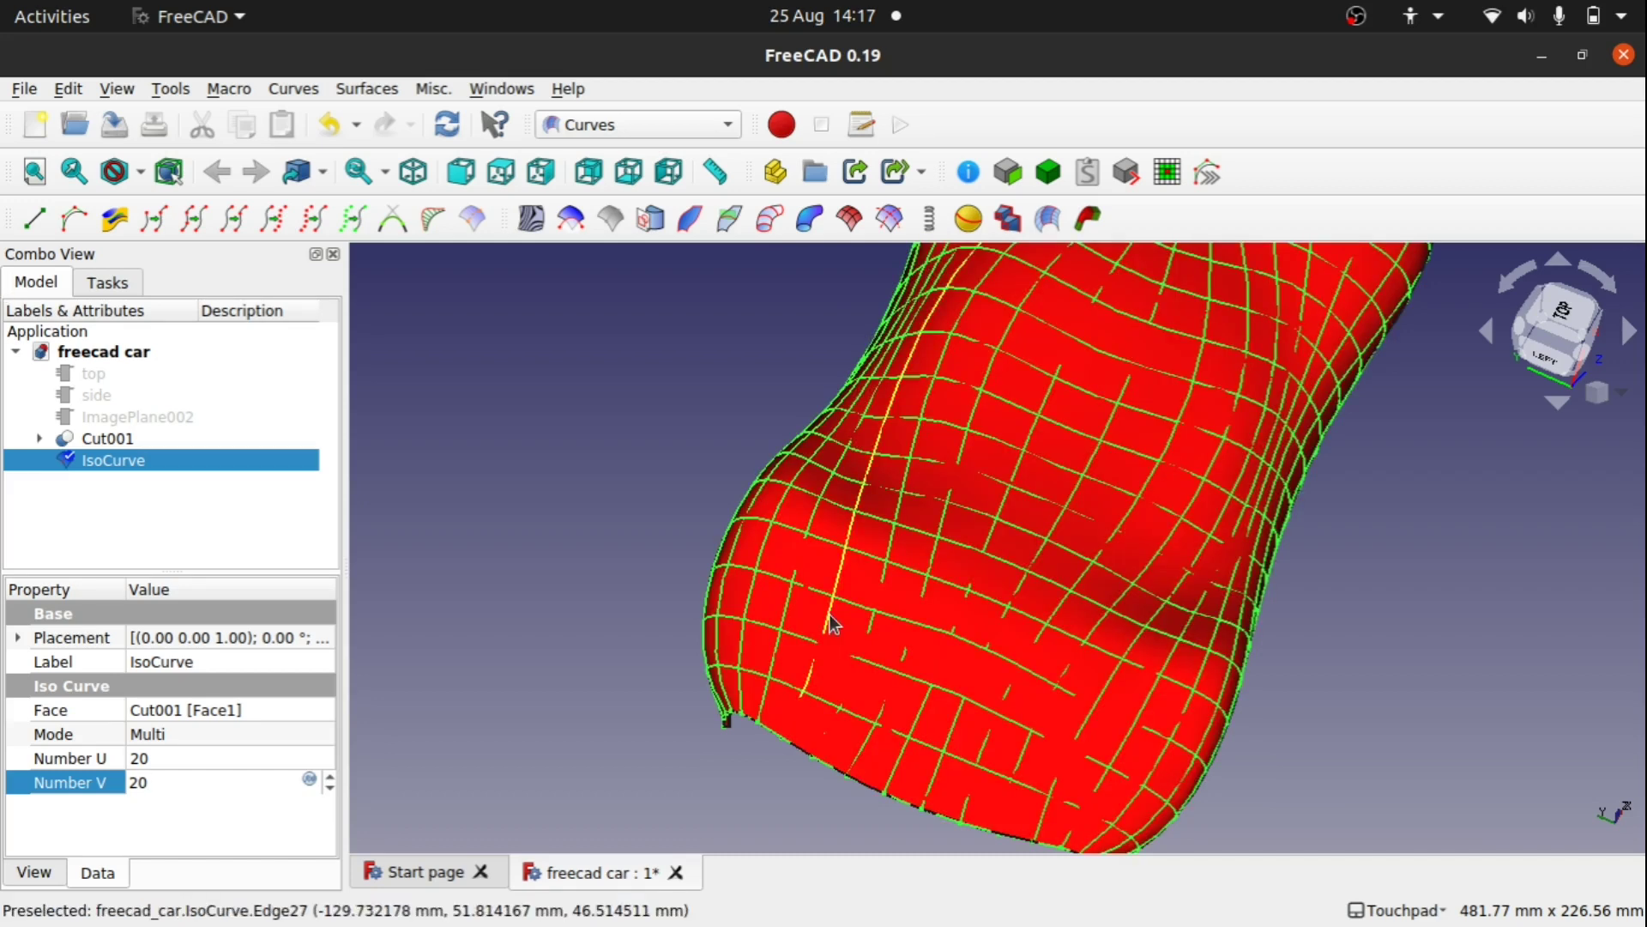
click(831, 614)
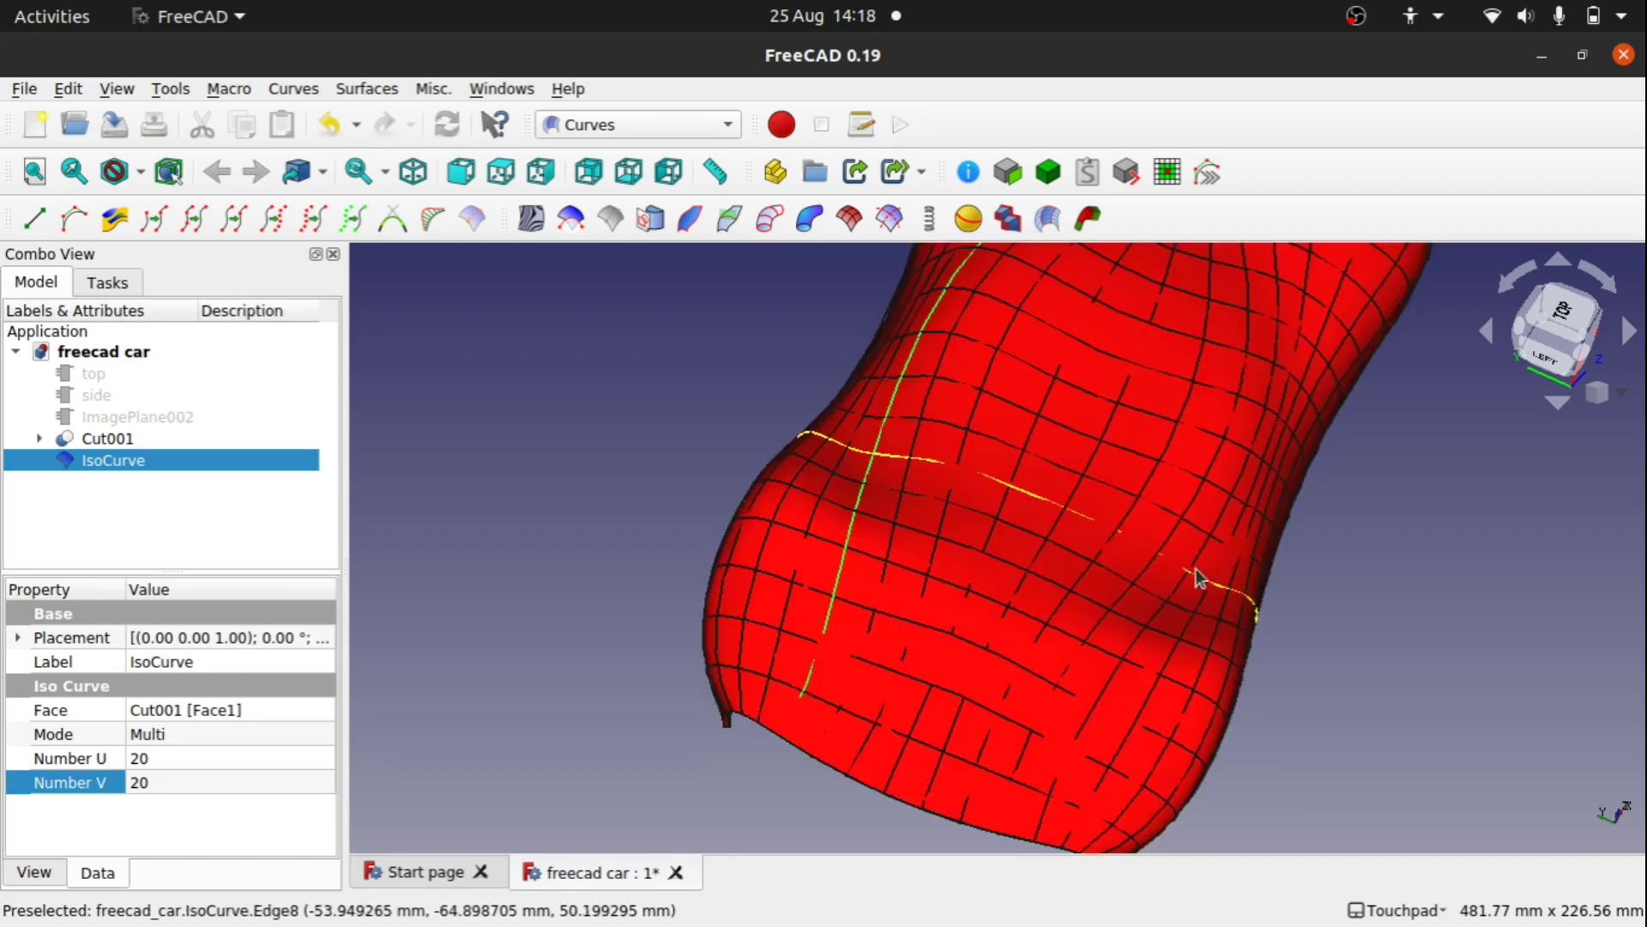
ctrl+click(1197, 558)
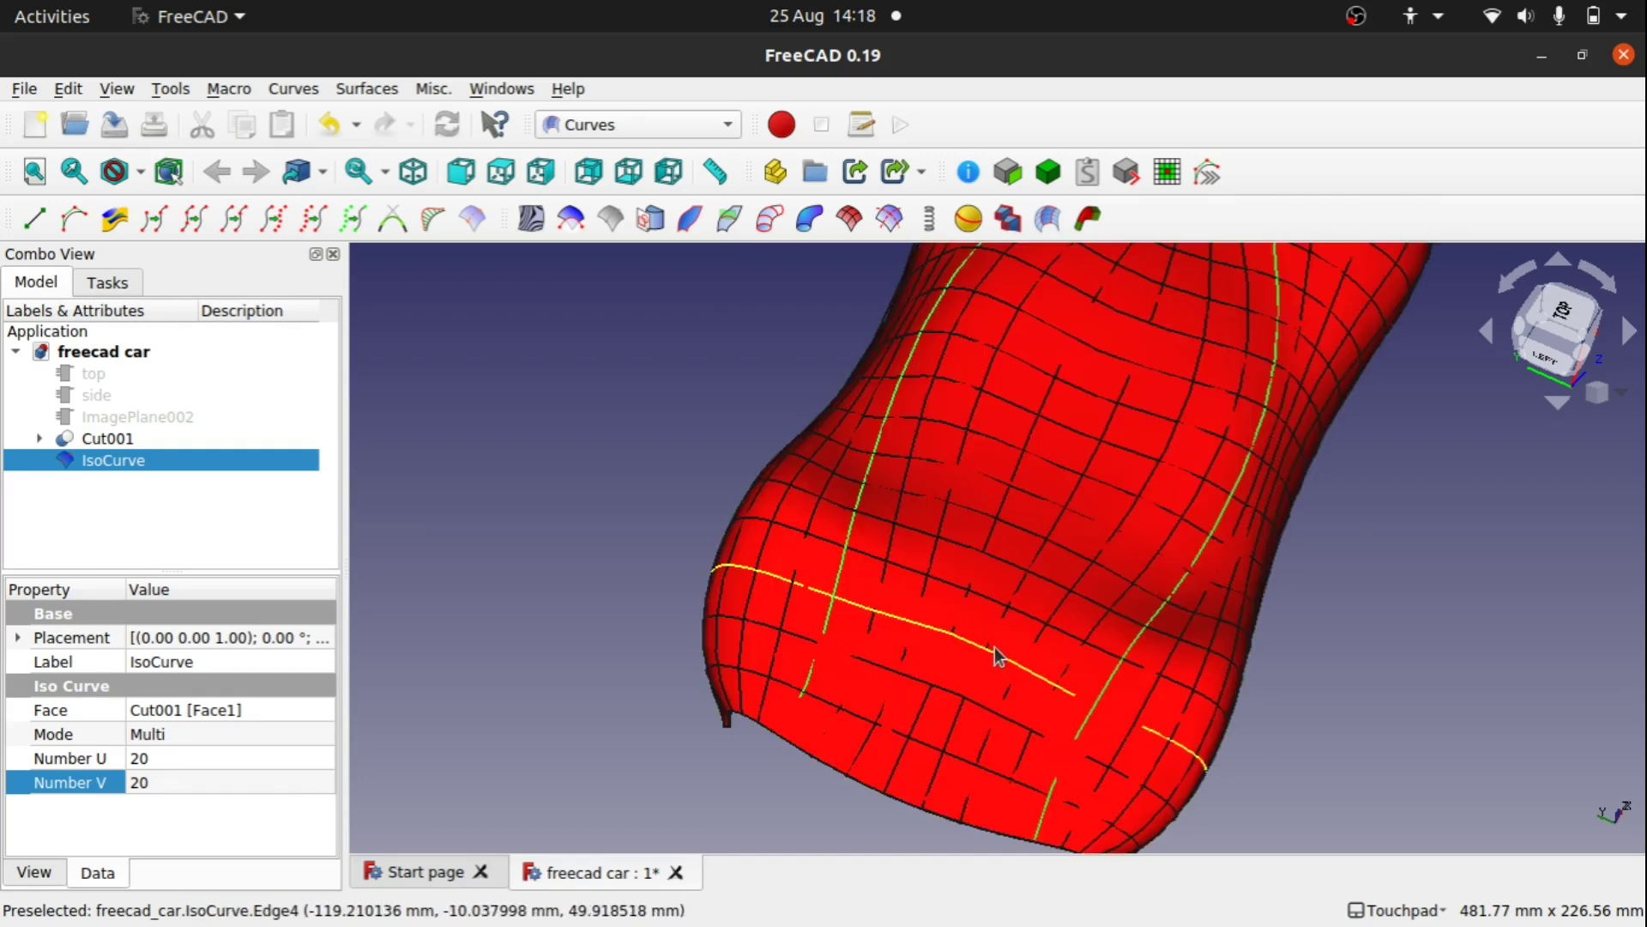
ctrl+click(995, 654)
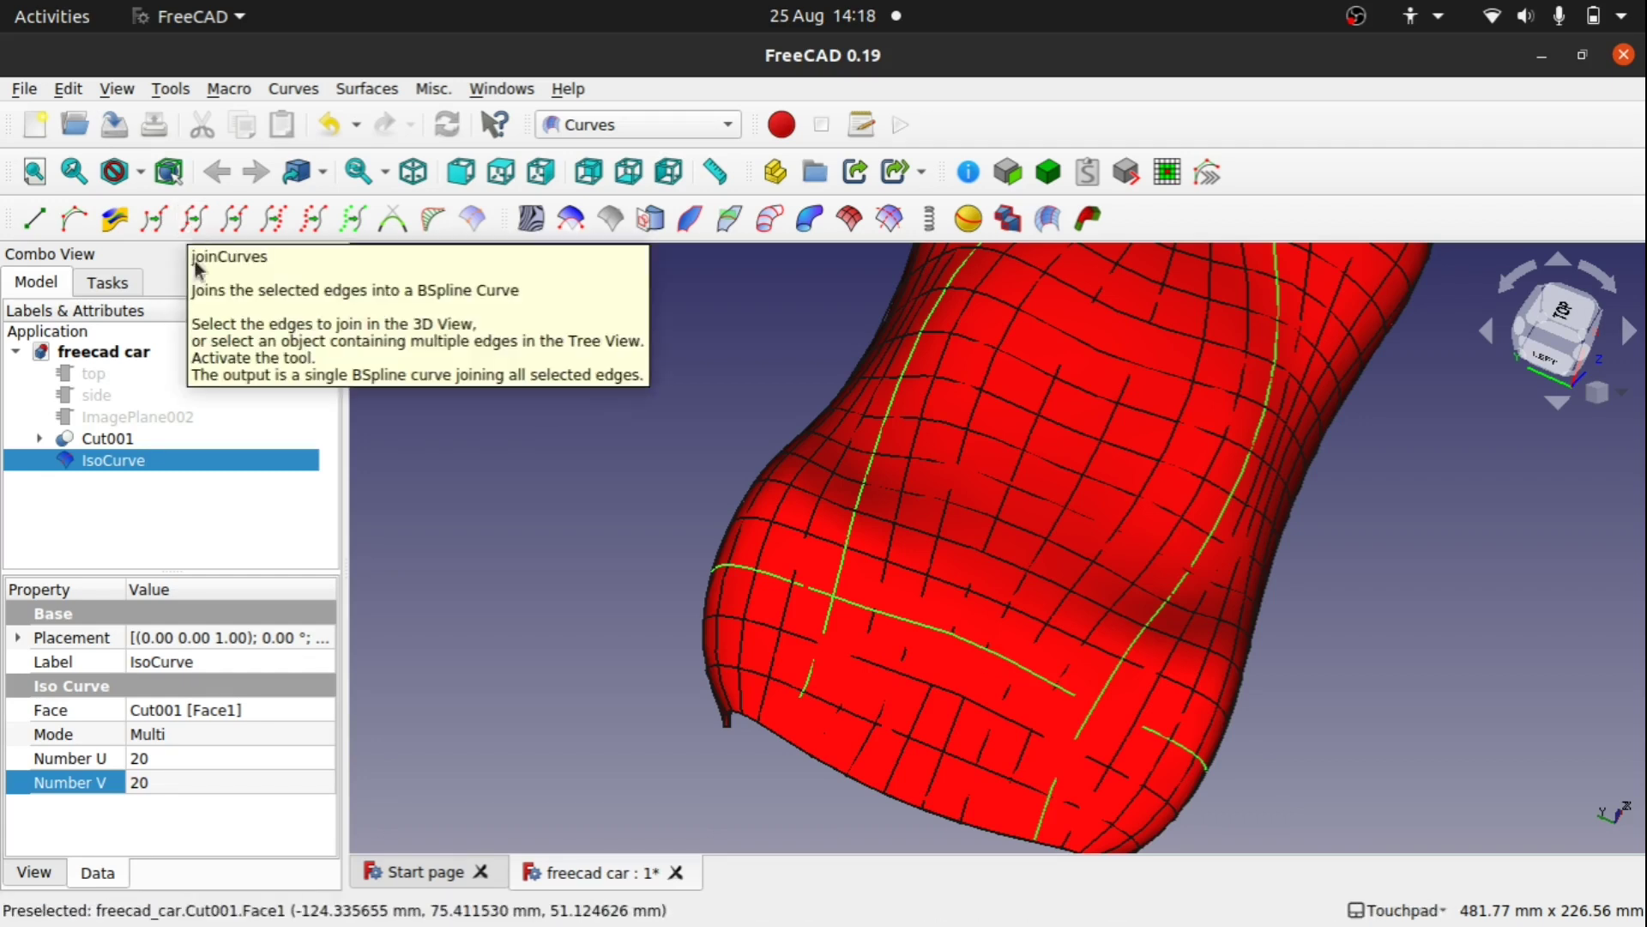
click(233, 220)
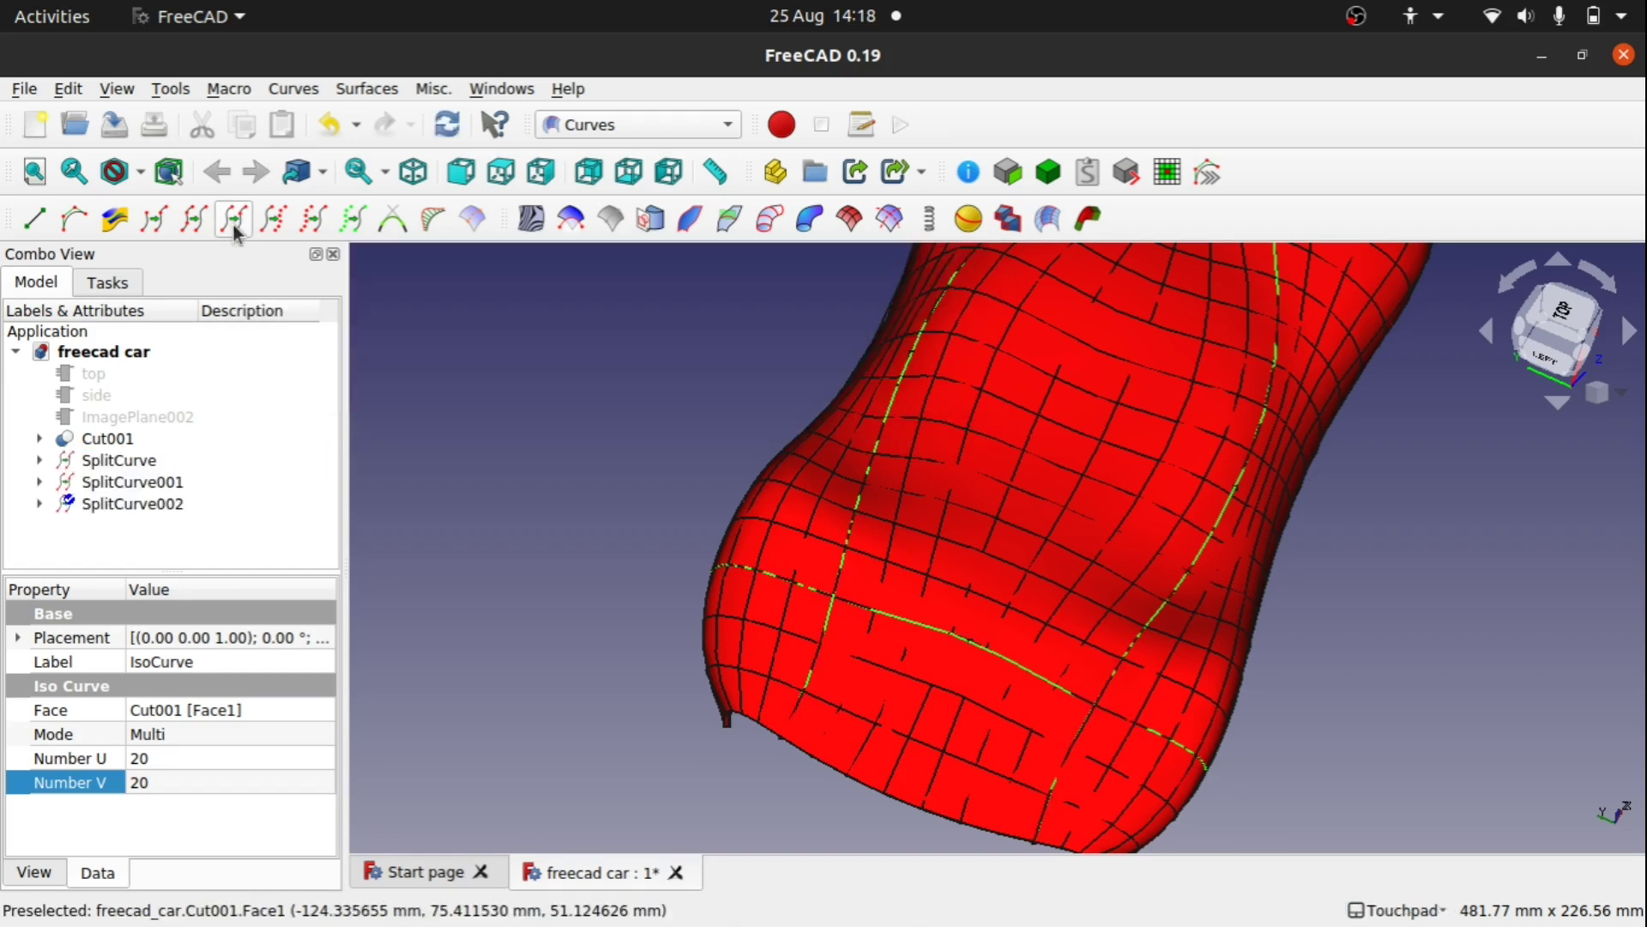
click(525, 569)
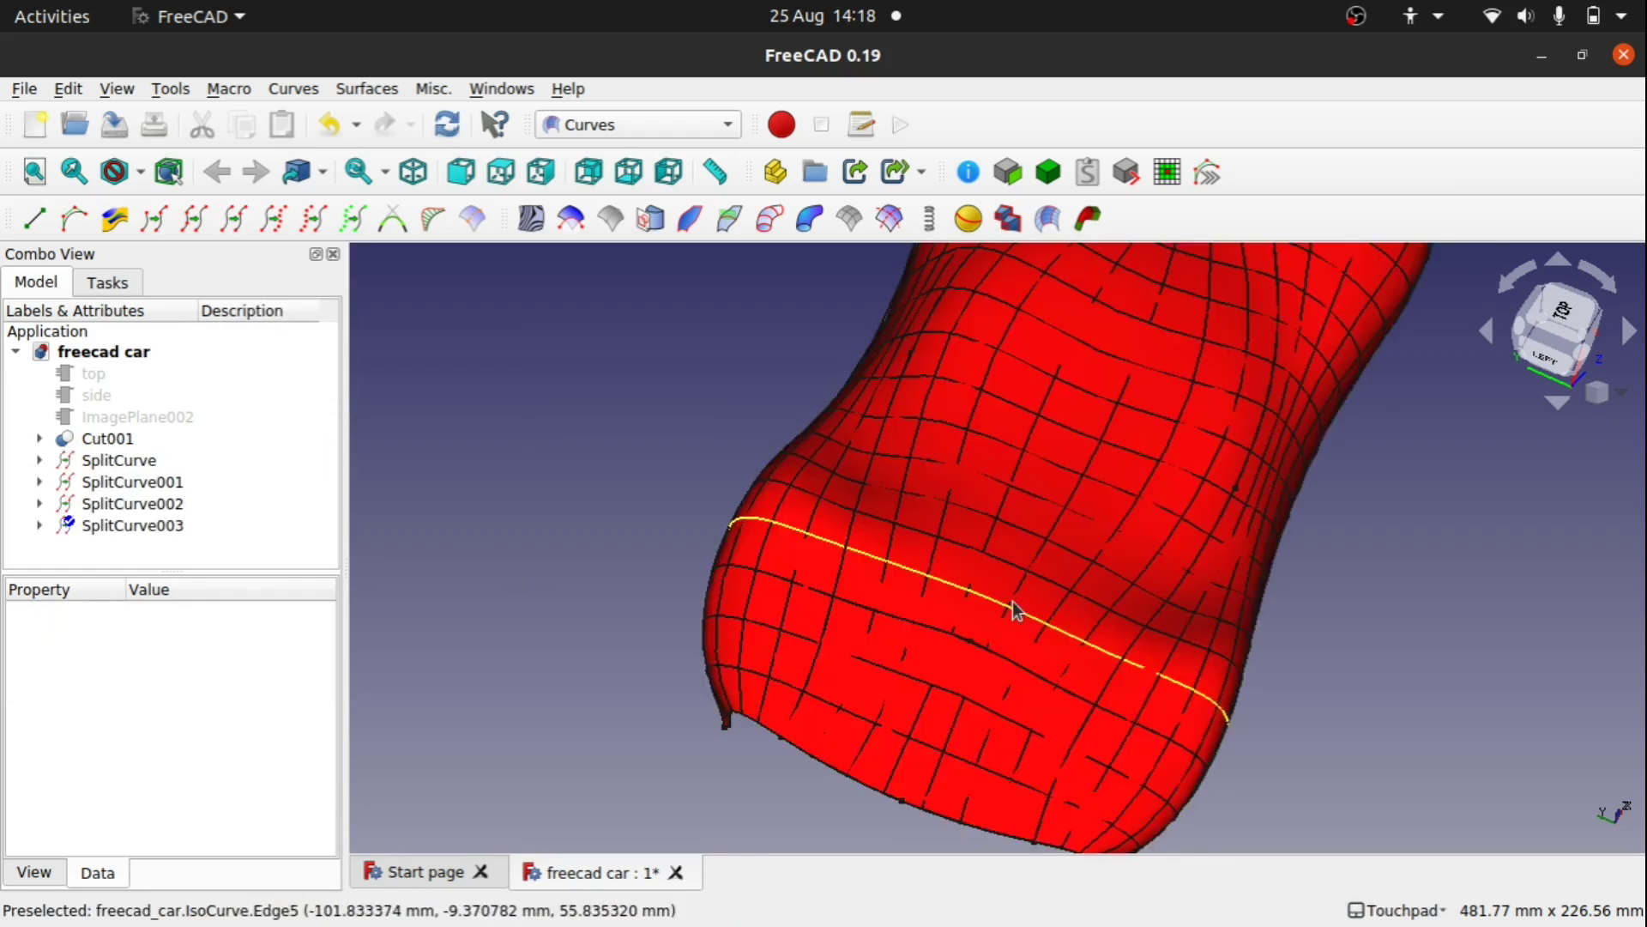
- Hide the Cut001 car body and the IsoCurve grid nested under SplitCurve003
click(1023, 590)
key(space)
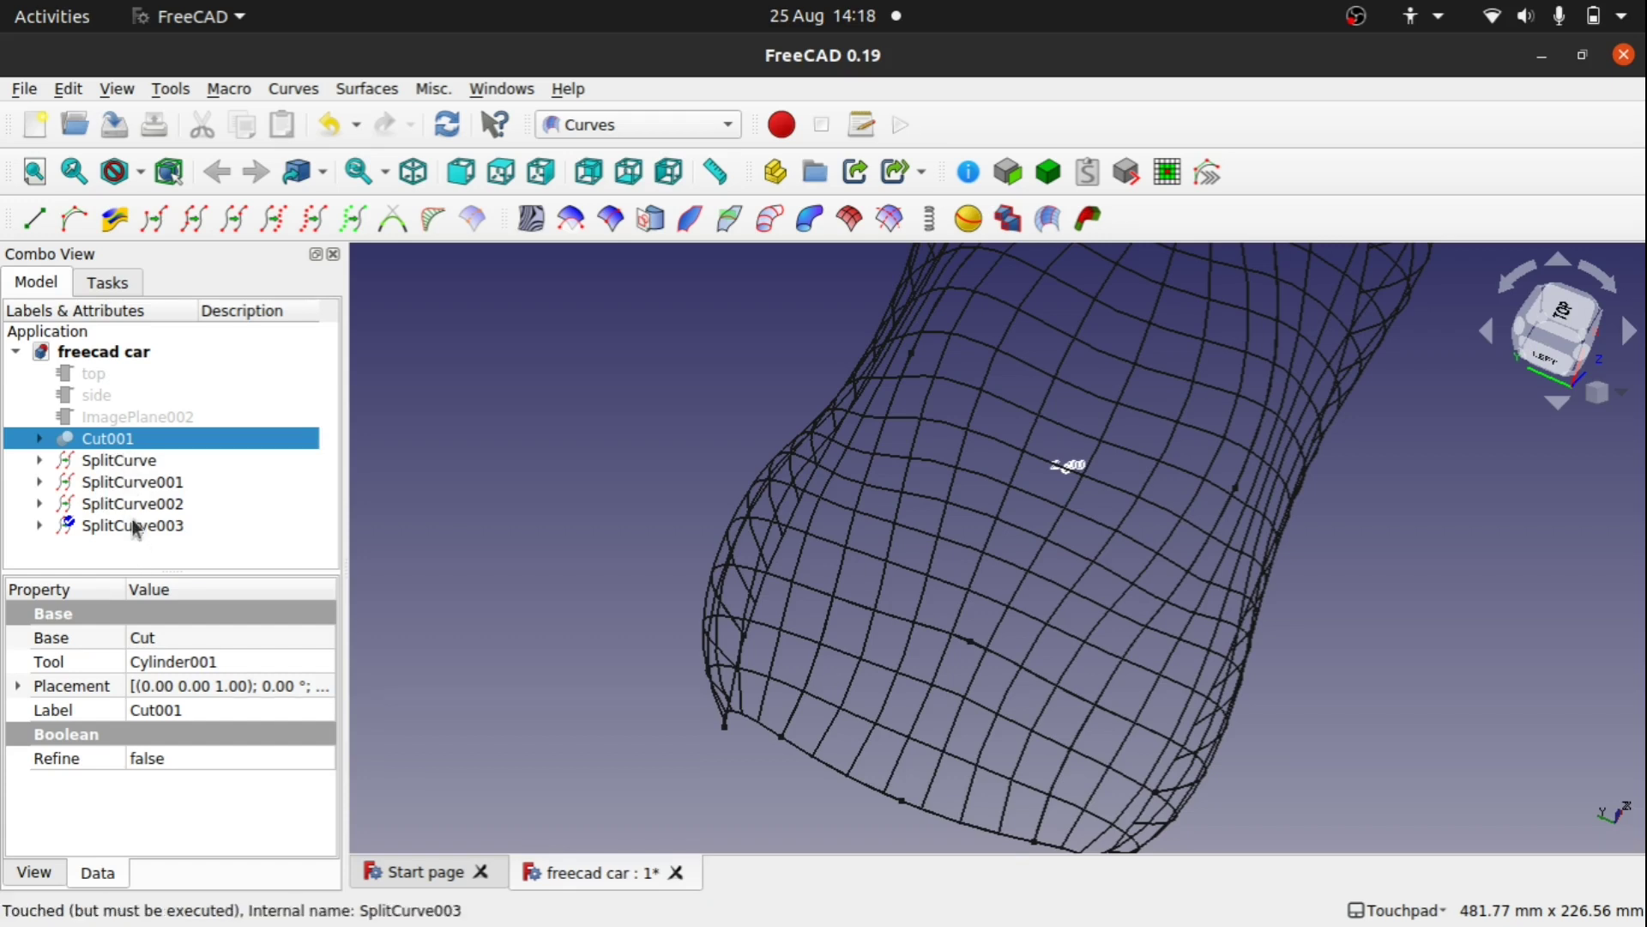
click(40, 525)
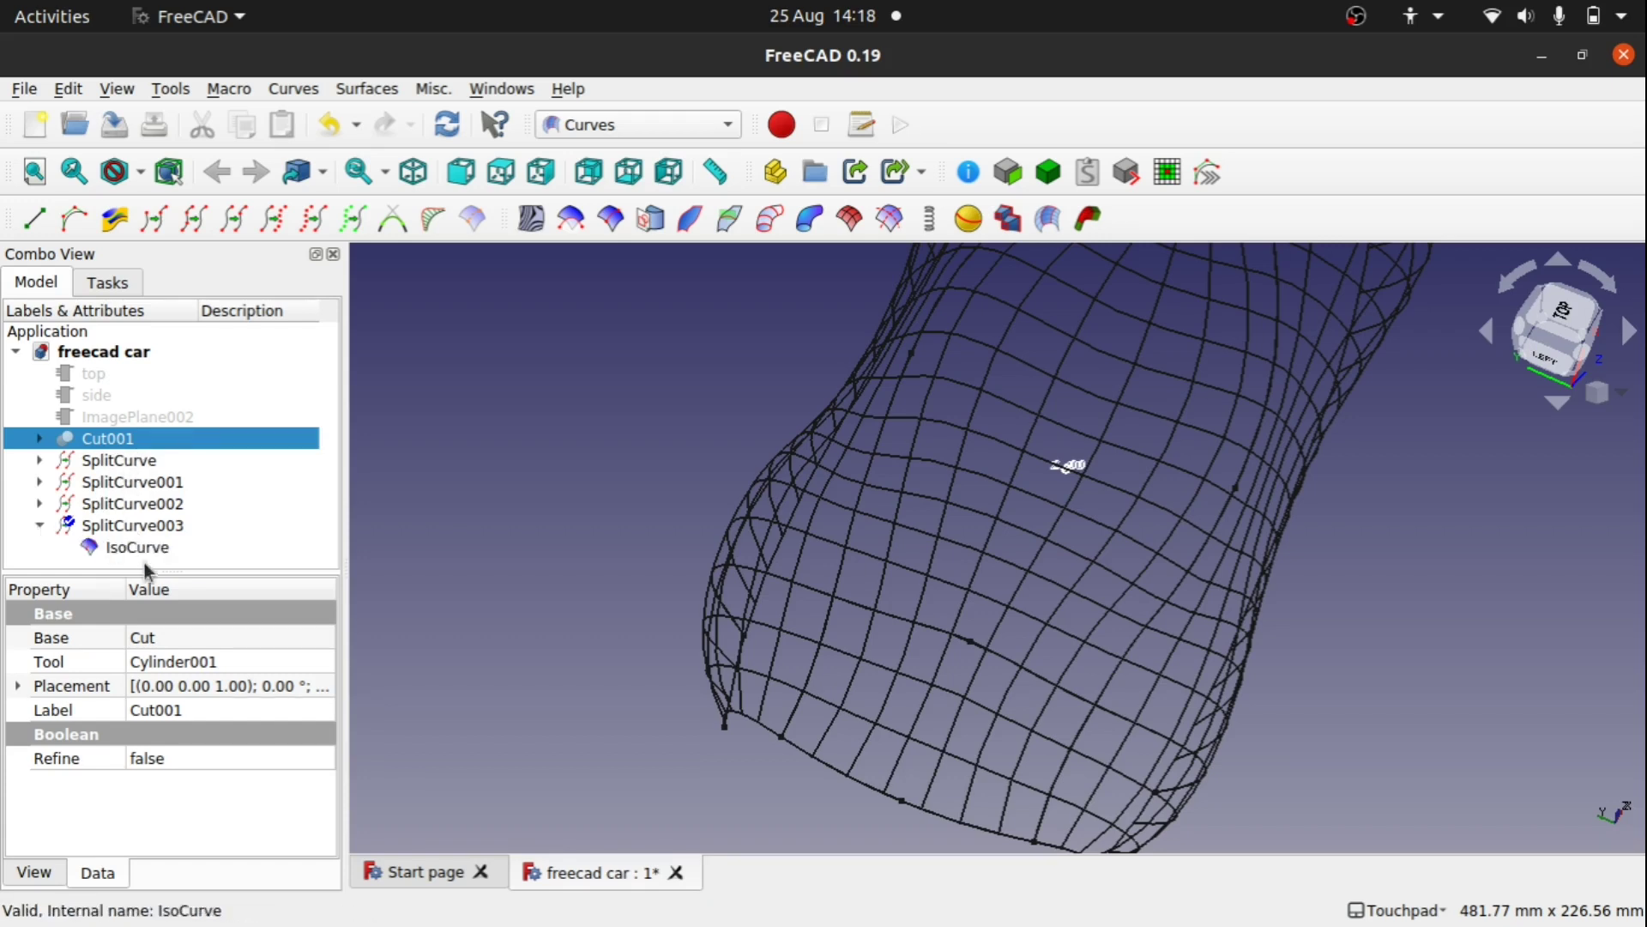
click(136, 549)
key(space)
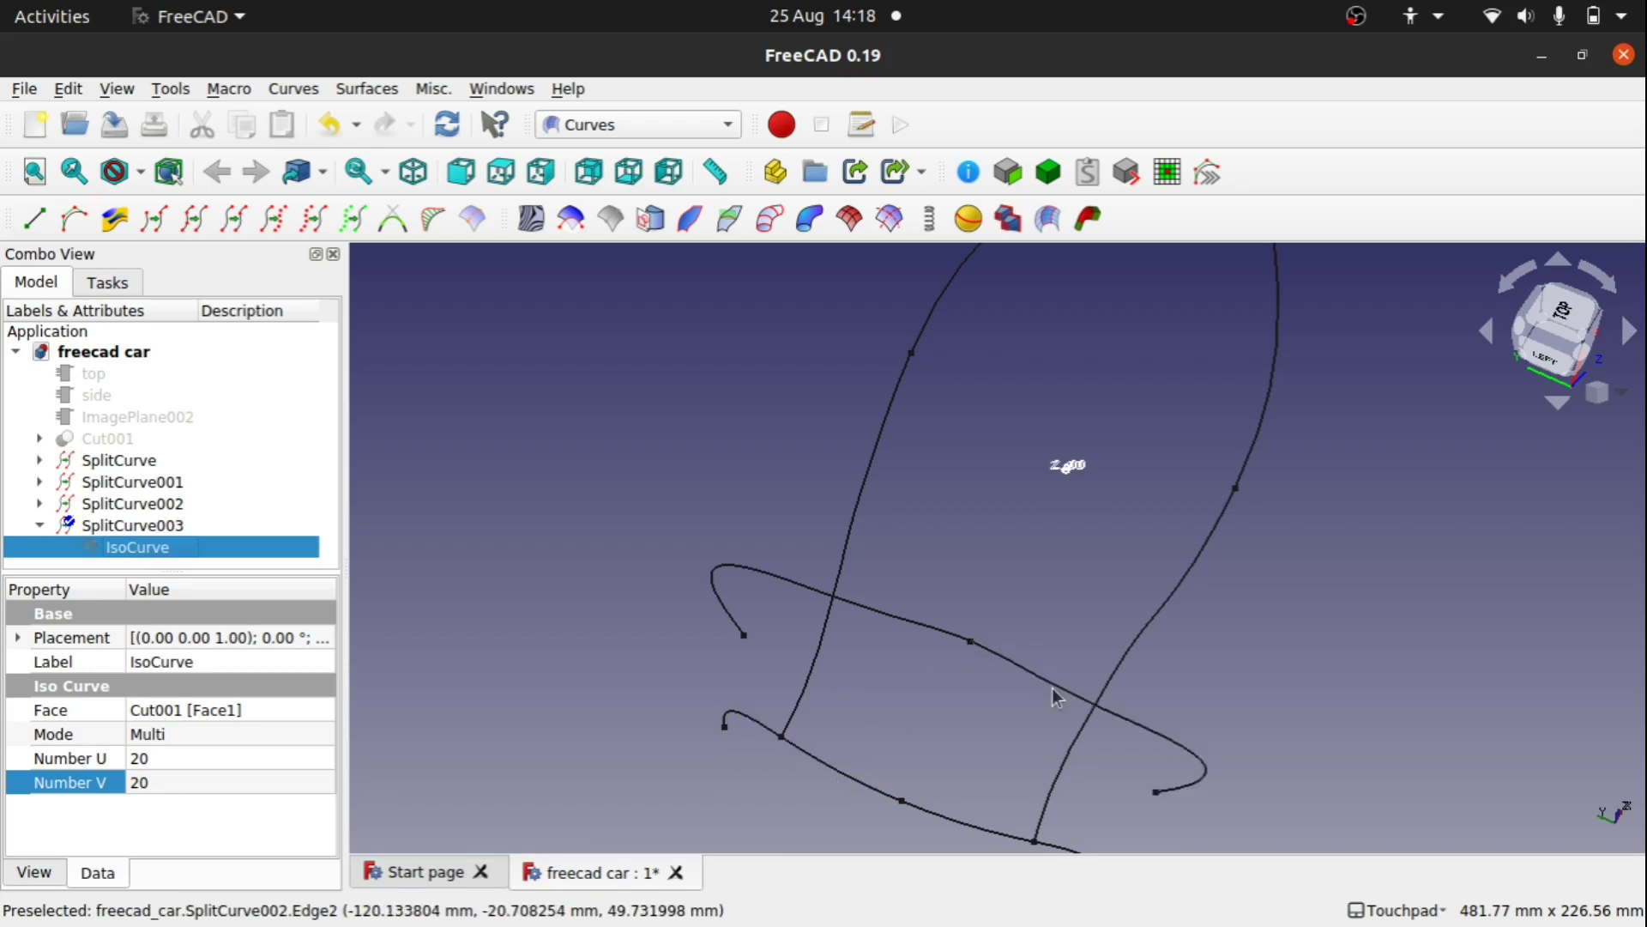
- Show Cut001 again and join both segments of SplitCurve001 into a single B-spline curve
shift+middle_drag(991, 717, 883, 633)
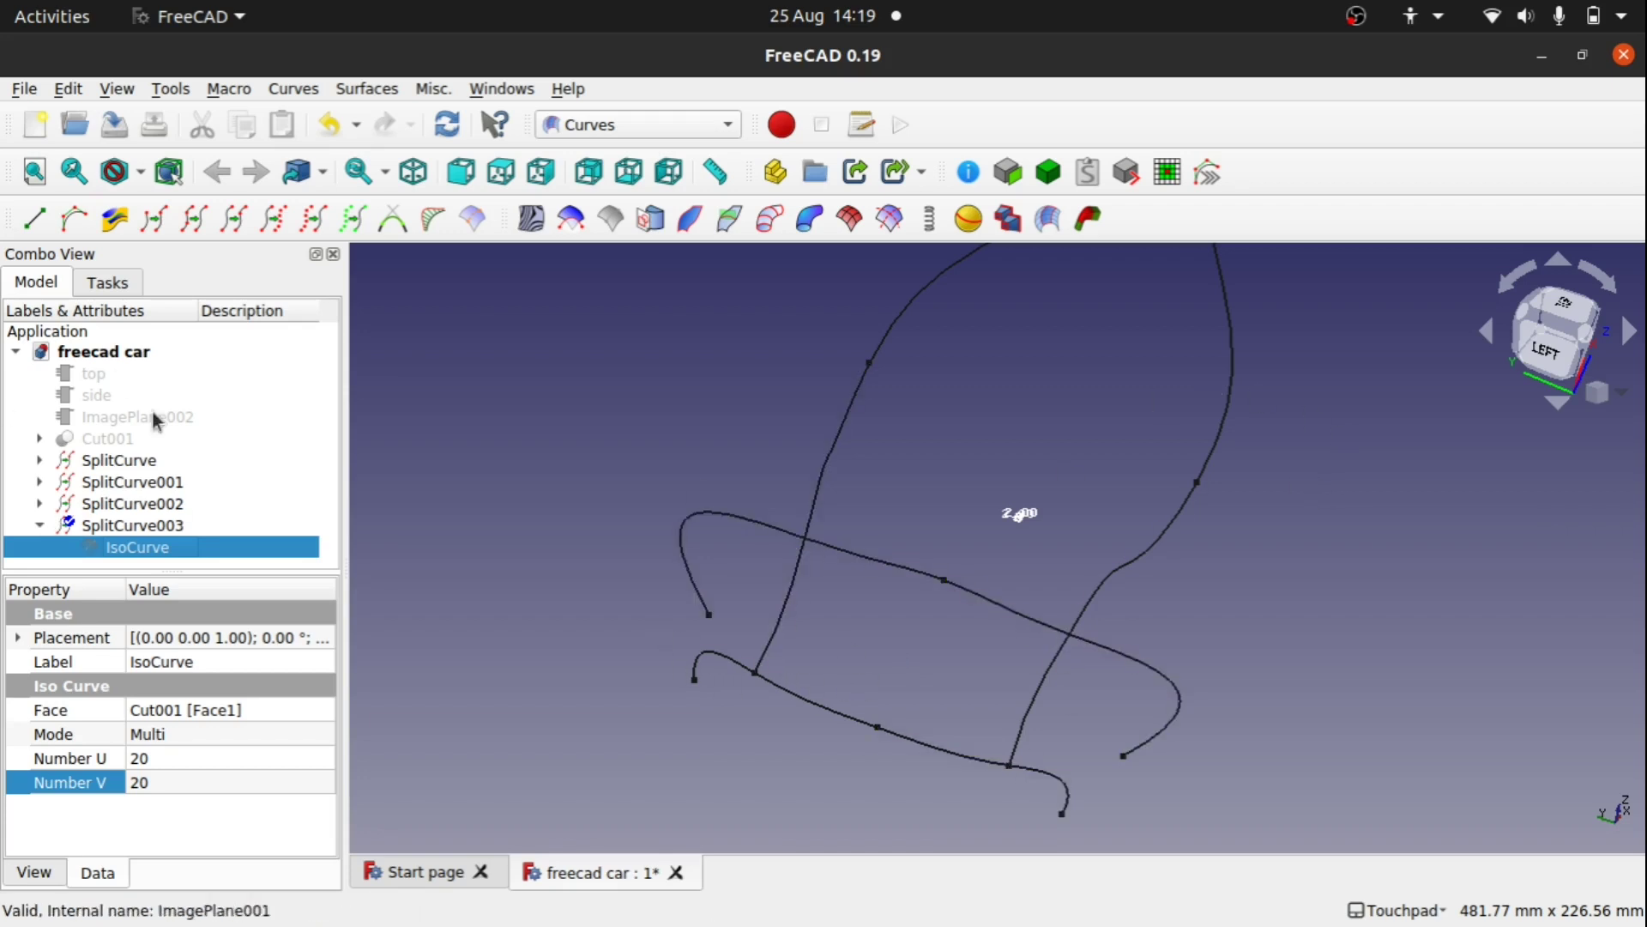
click(112, 439)
key(space)
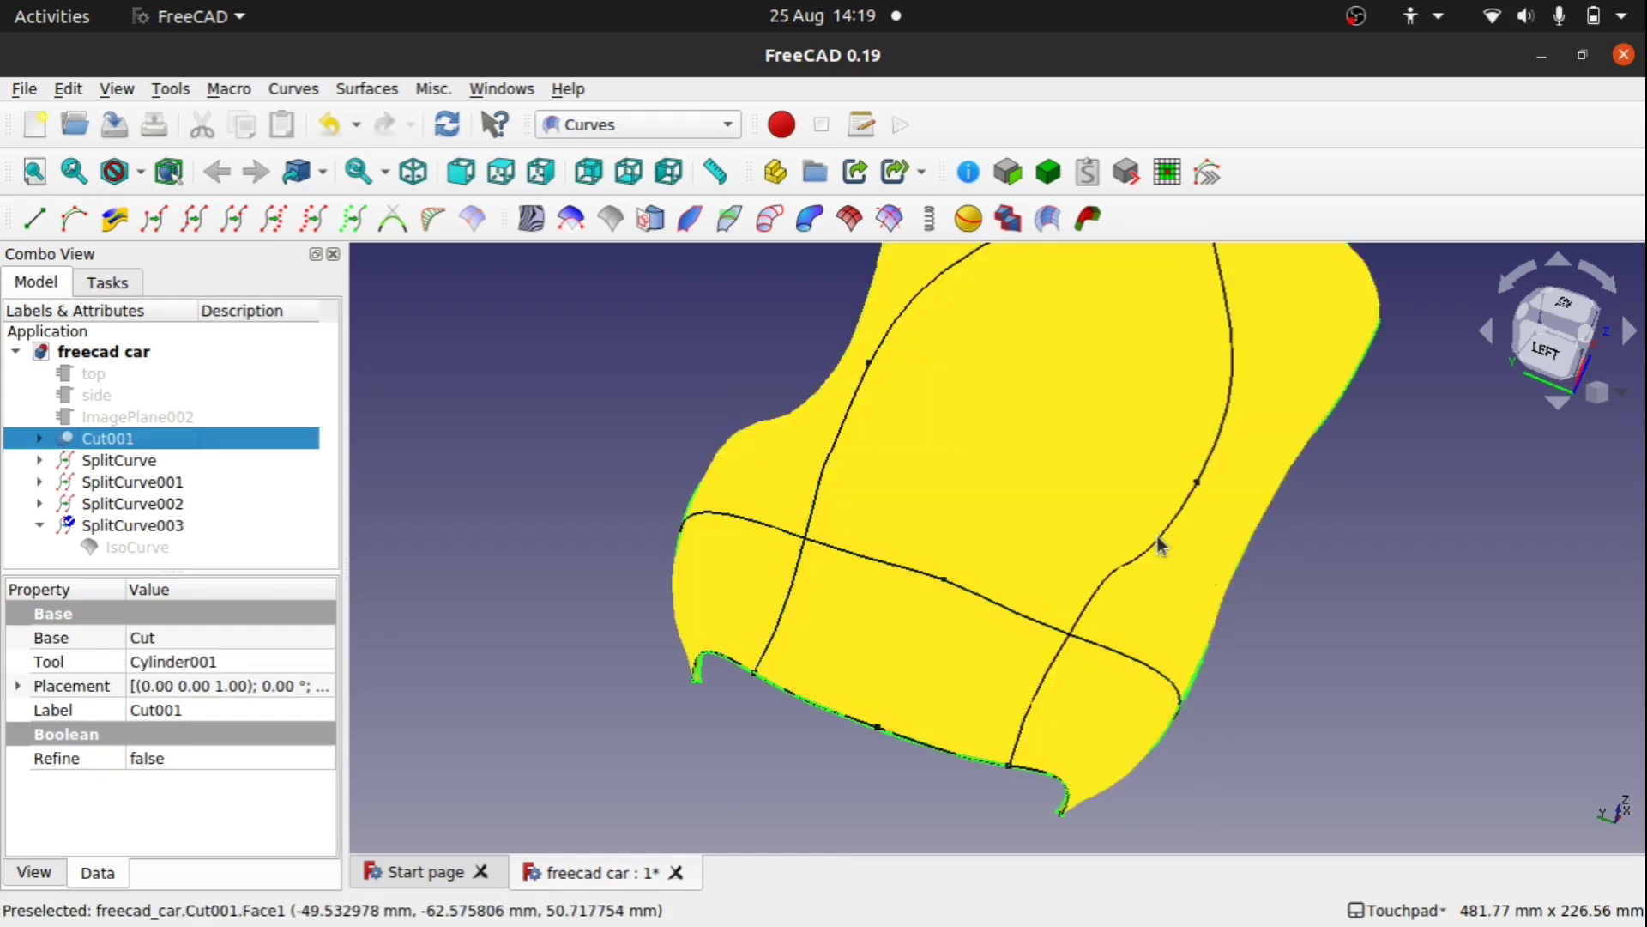
ctrl+click(1143, 557)
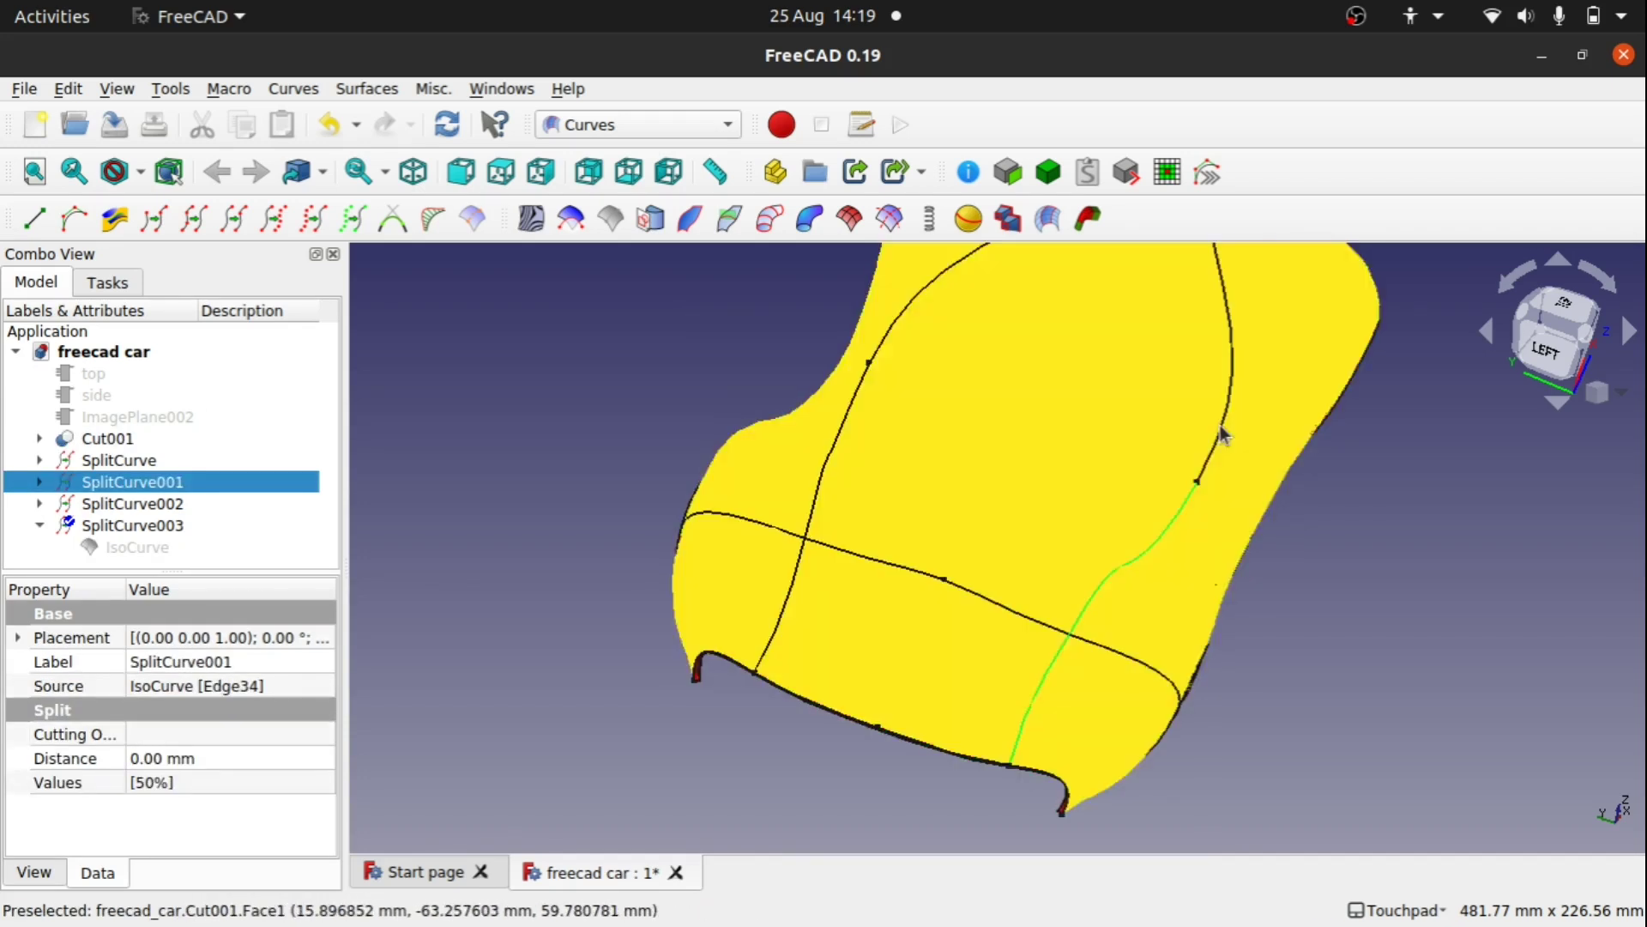
ctrl+click(1227, 429)
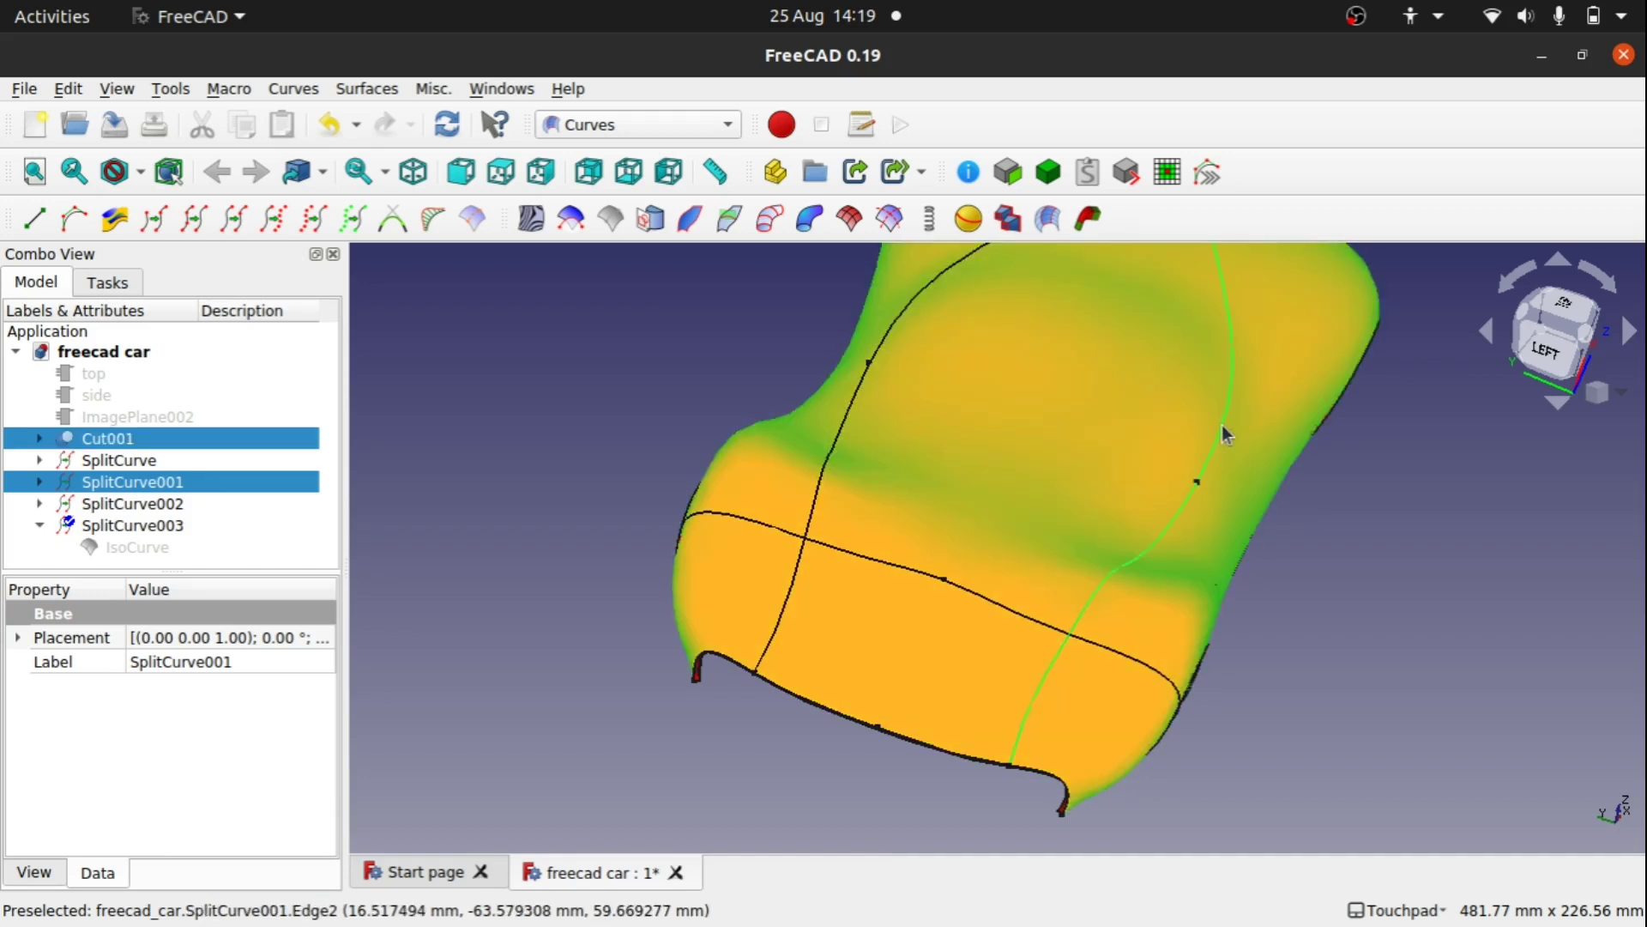
ctrl+click(1241, 429)
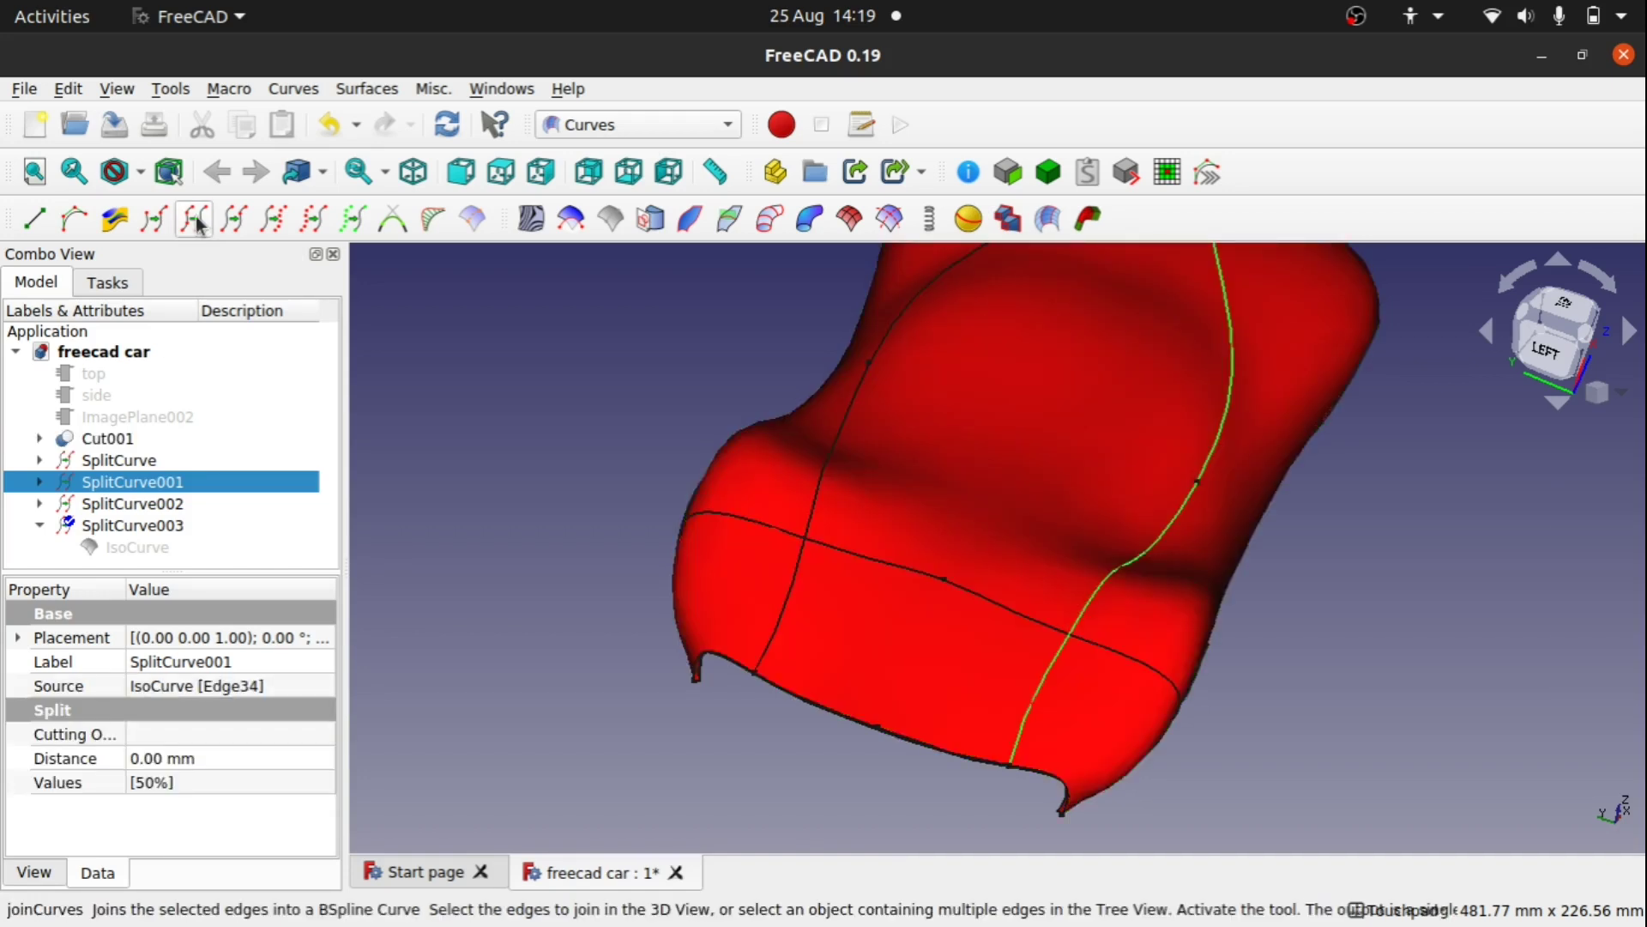
click(197, 221)
- Hide the four split curves and trim the car body's outer face along the joined curve, keeping the larger portion
click(952, 451)
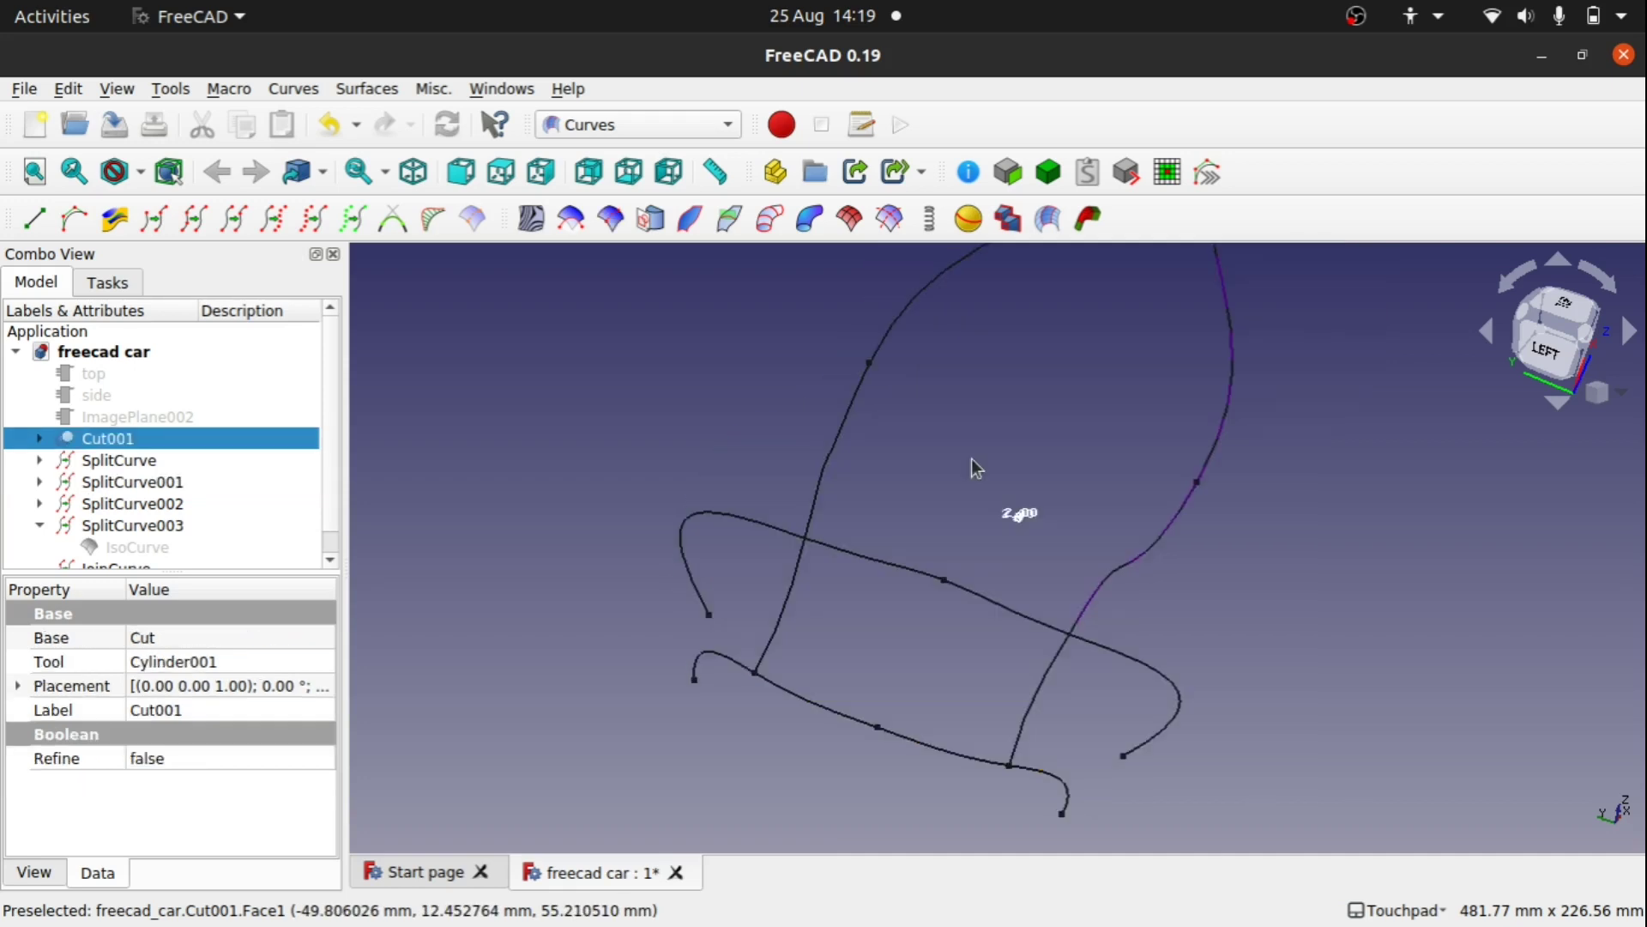
click(144, 462)
shift+click(153, 525)
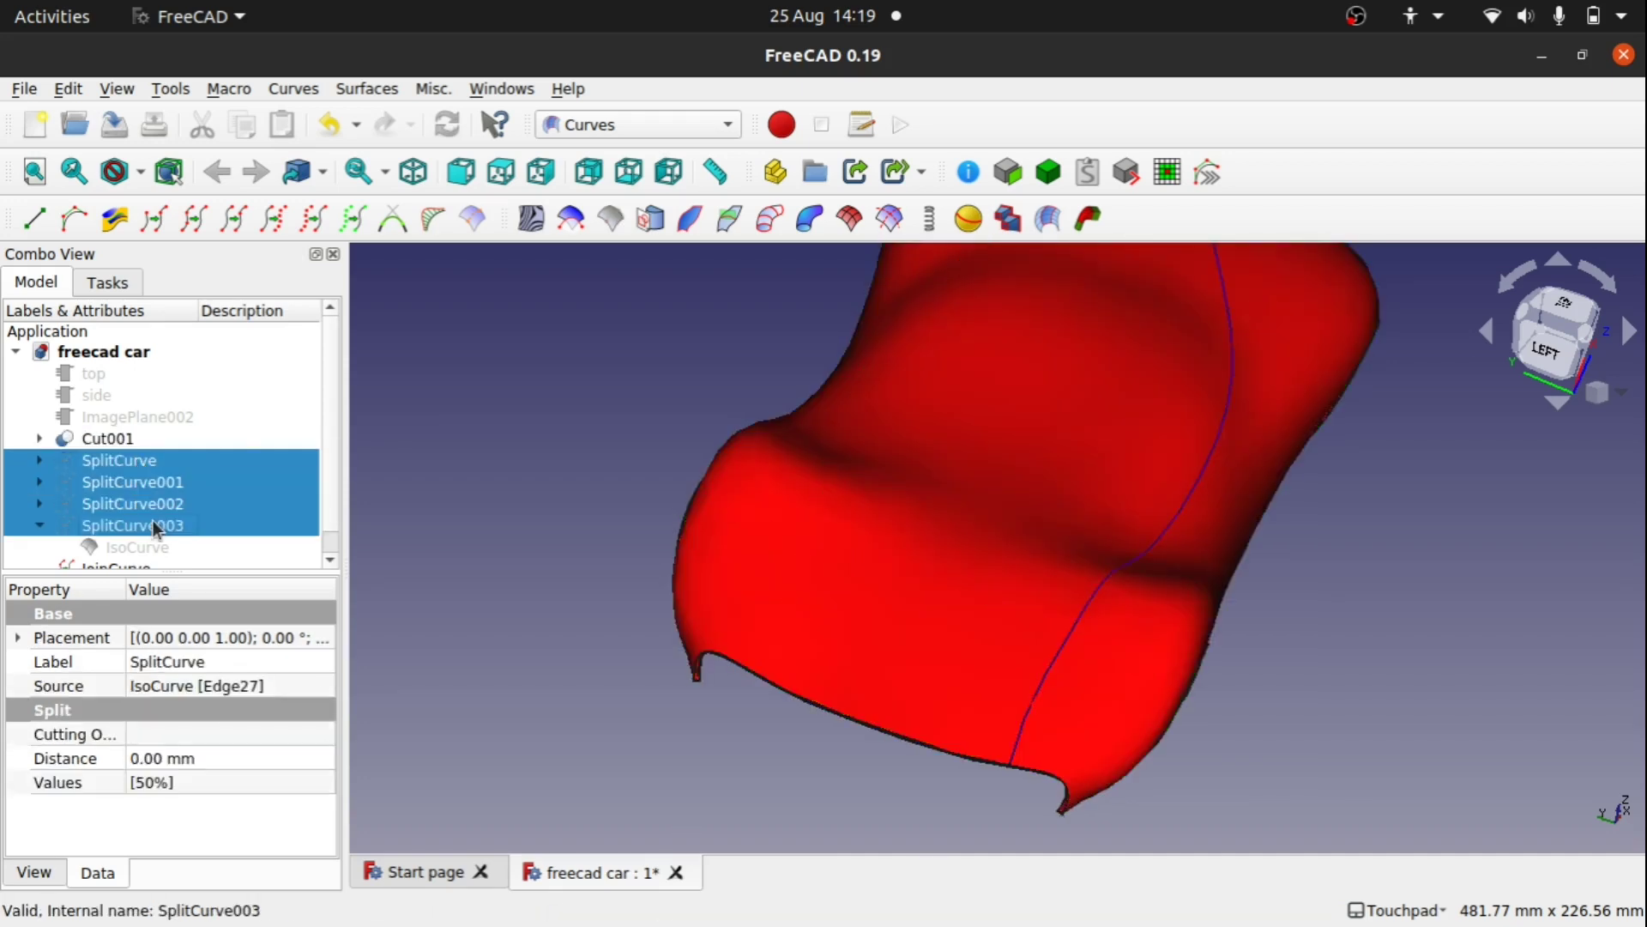
click(1040, 681)
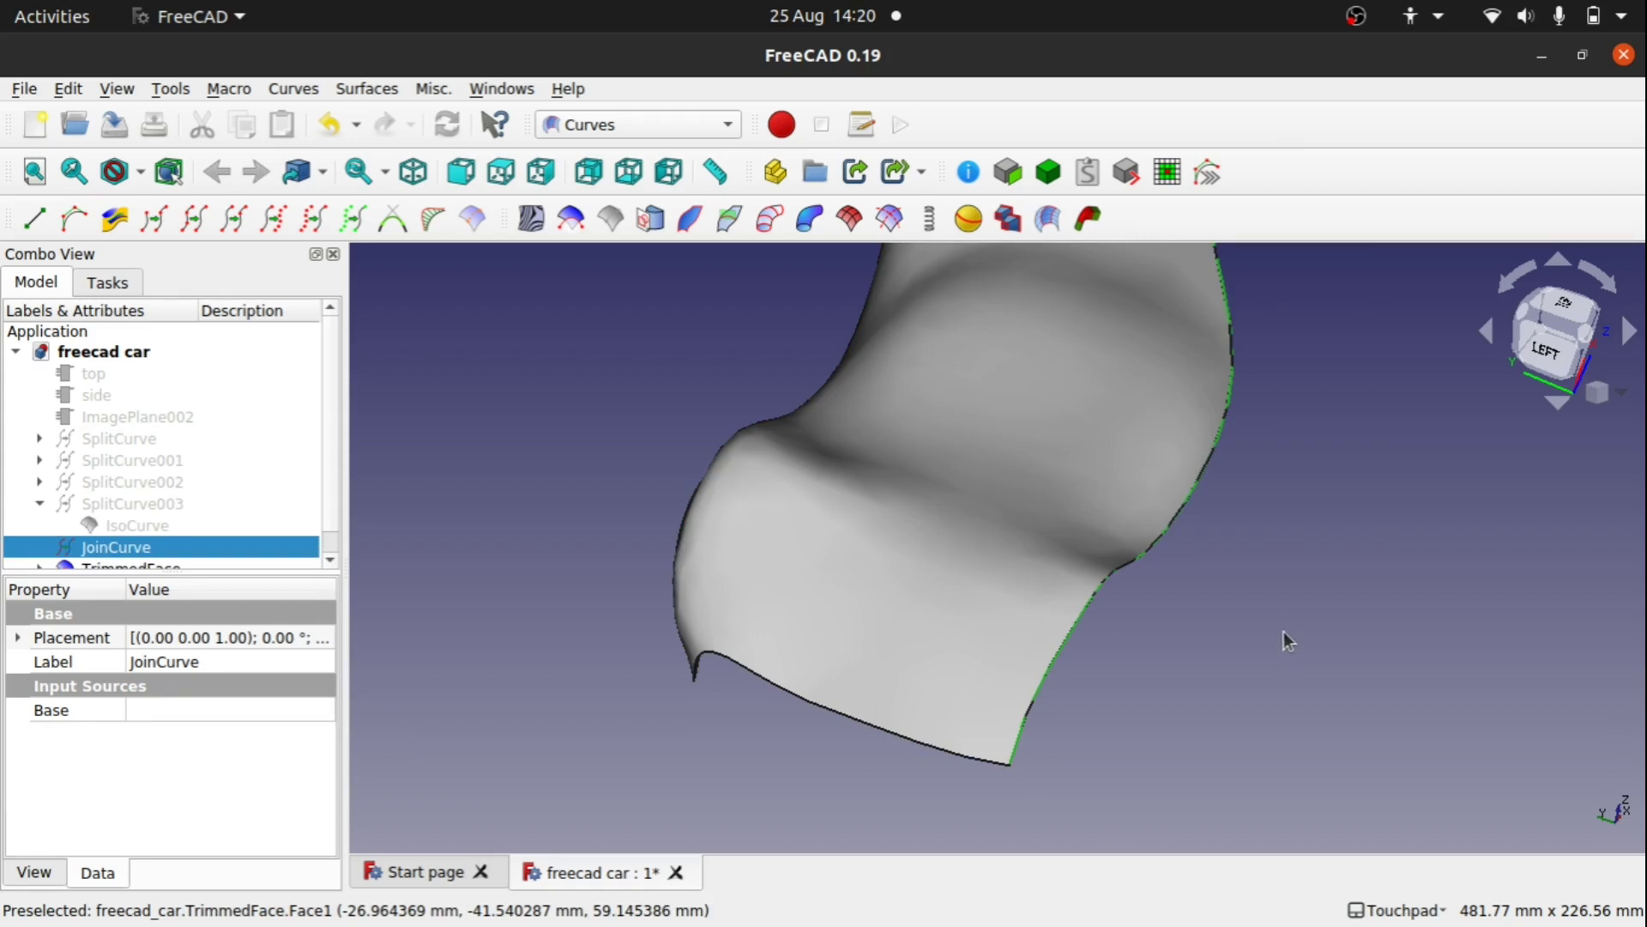
alt+drag(1284, 631, 858, 557)
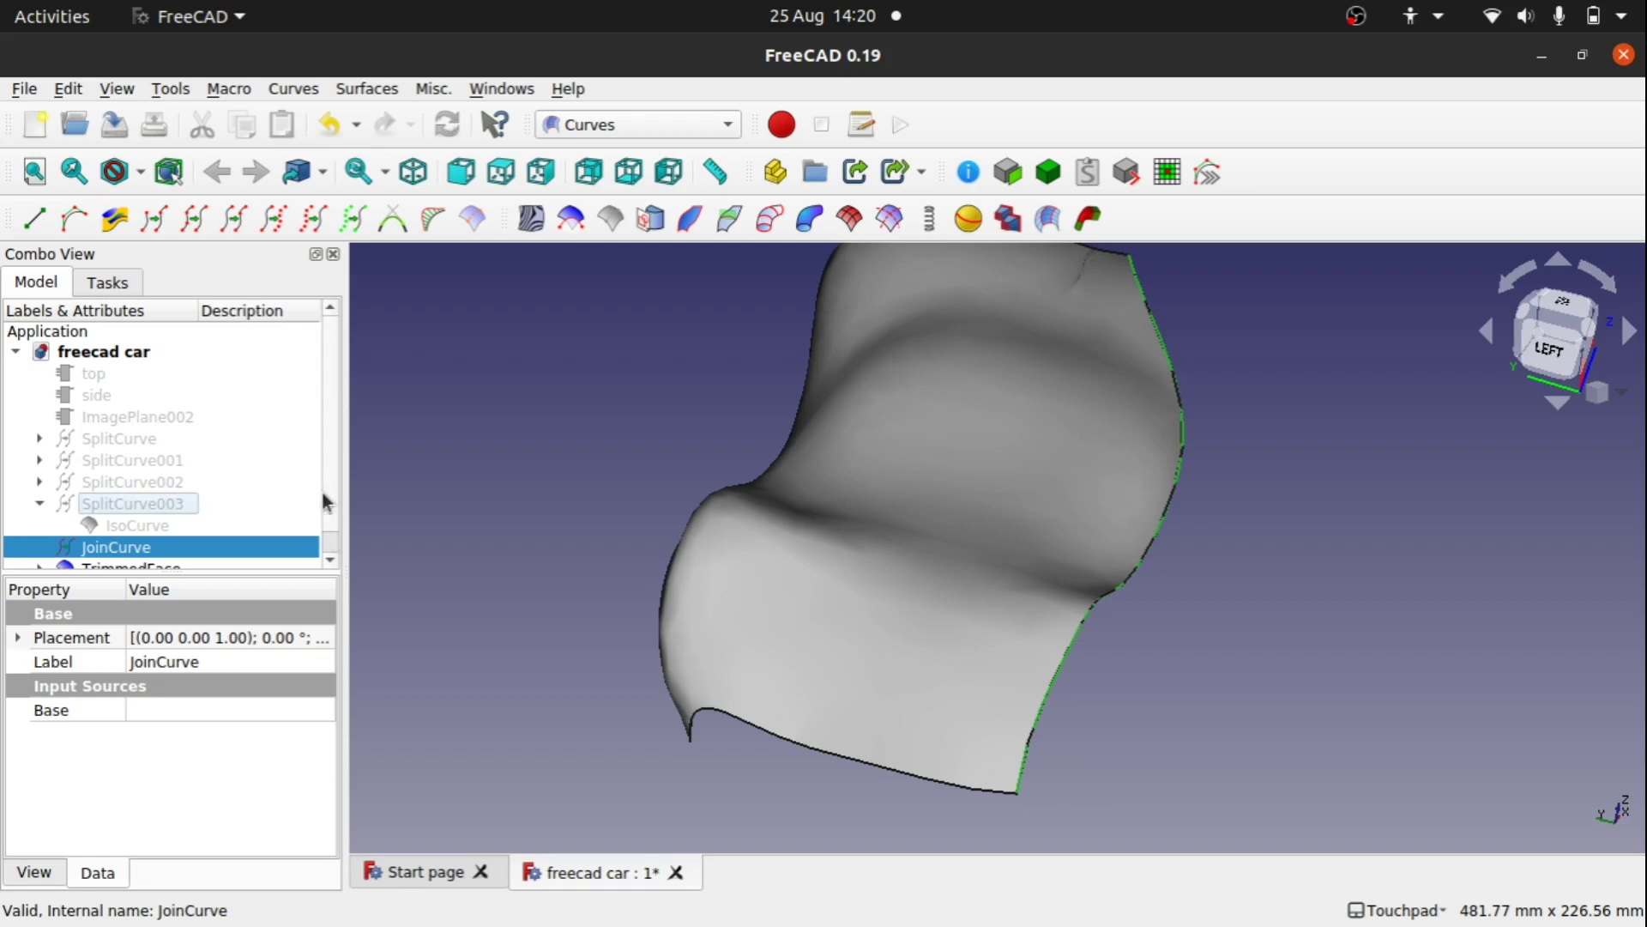
- Expand TrimmedFace and show its original Cut001 body together with the trimmed face
scroll(332, 515, down, 1)
double_click(59, 551)
key(space)
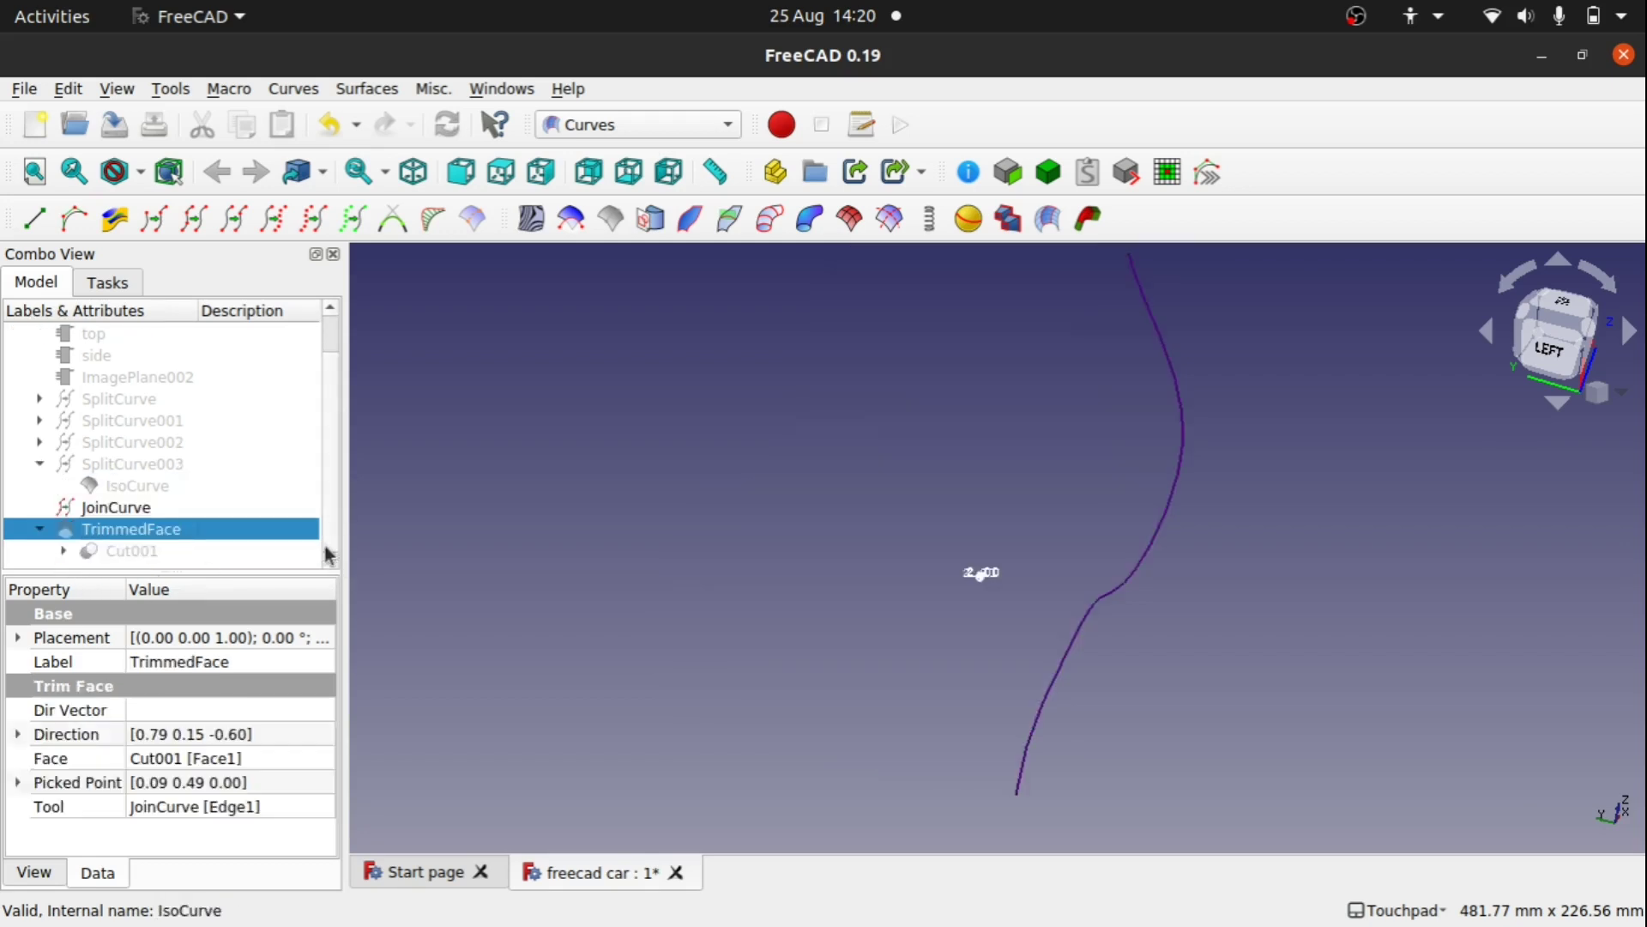
click(137, 554)
key(space)
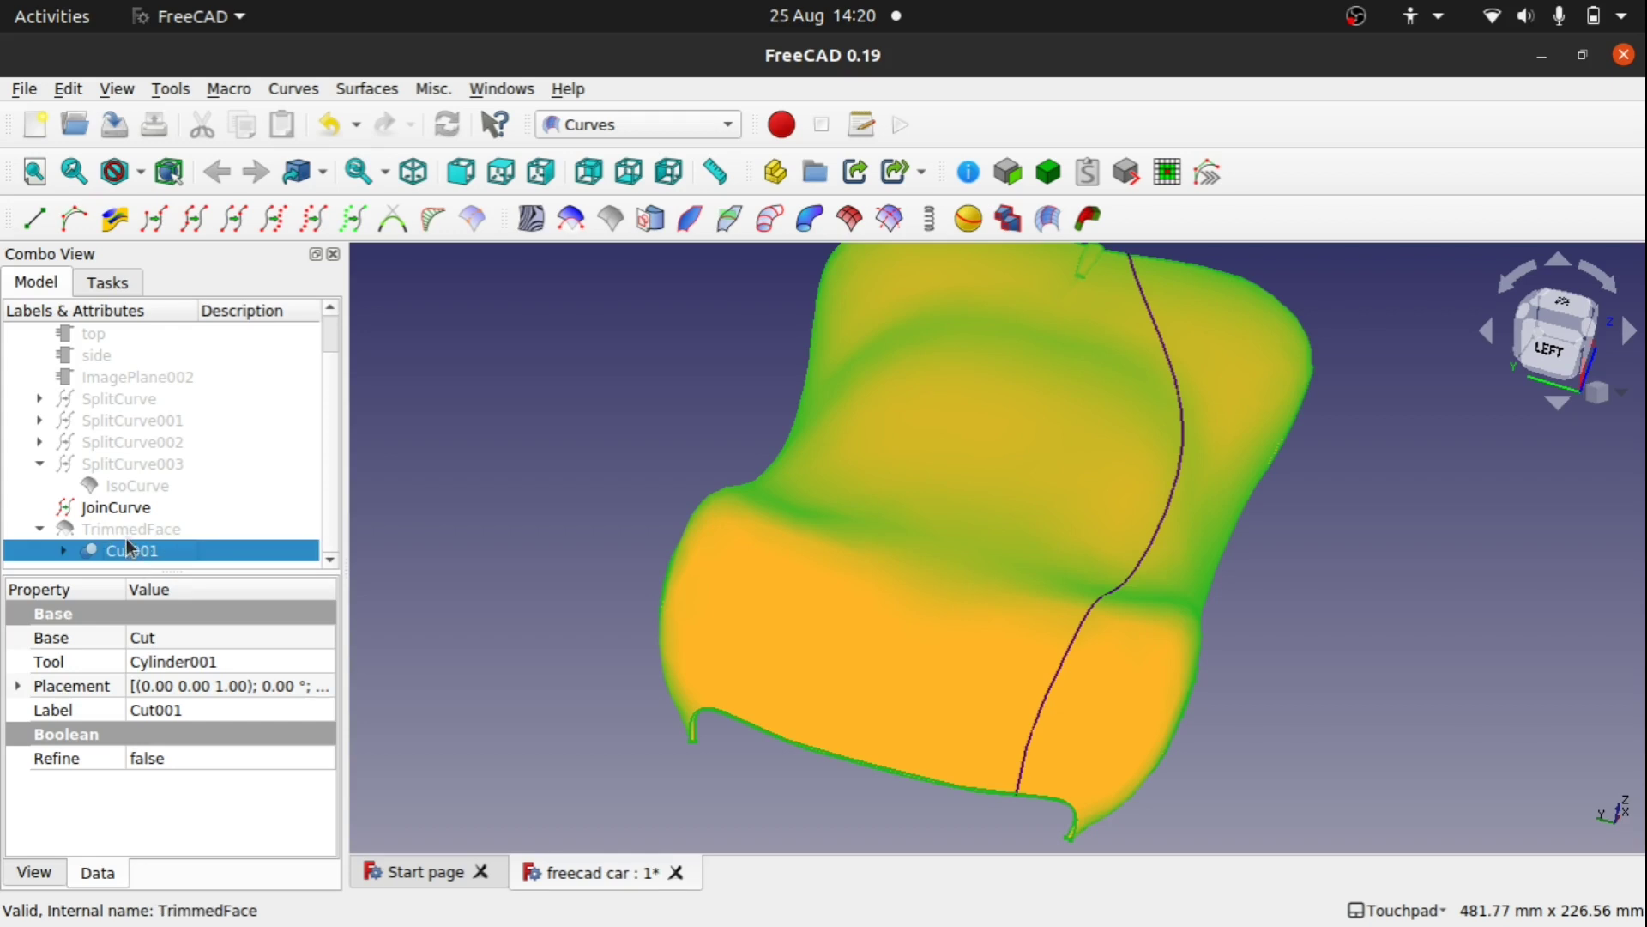
click(168, 532)
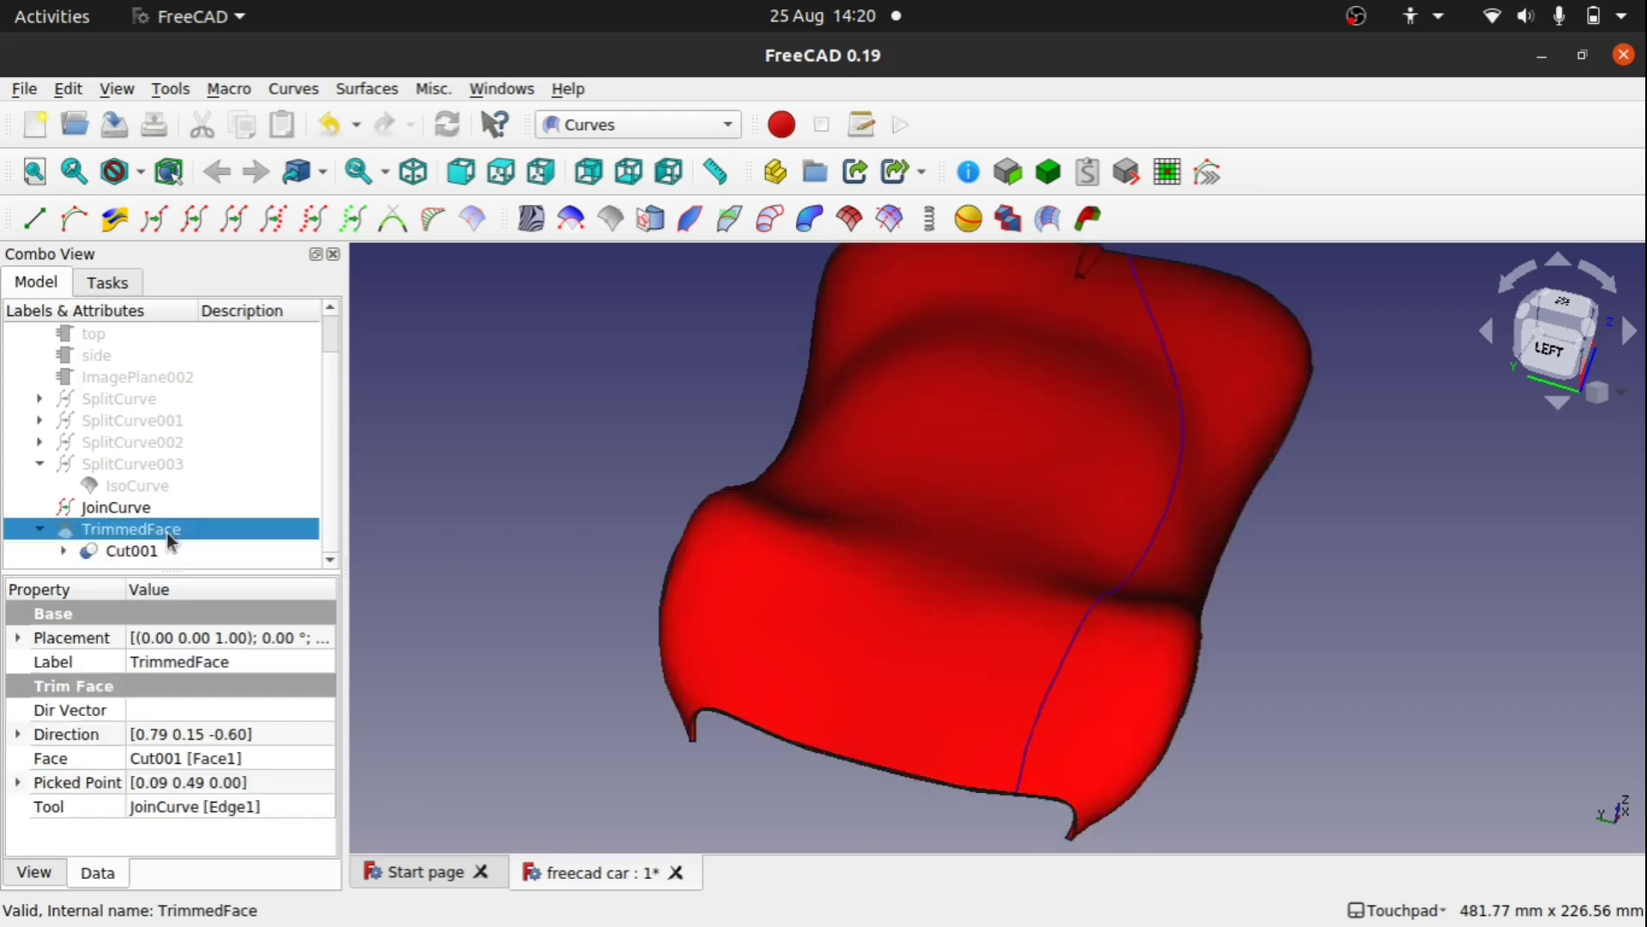
key(space)
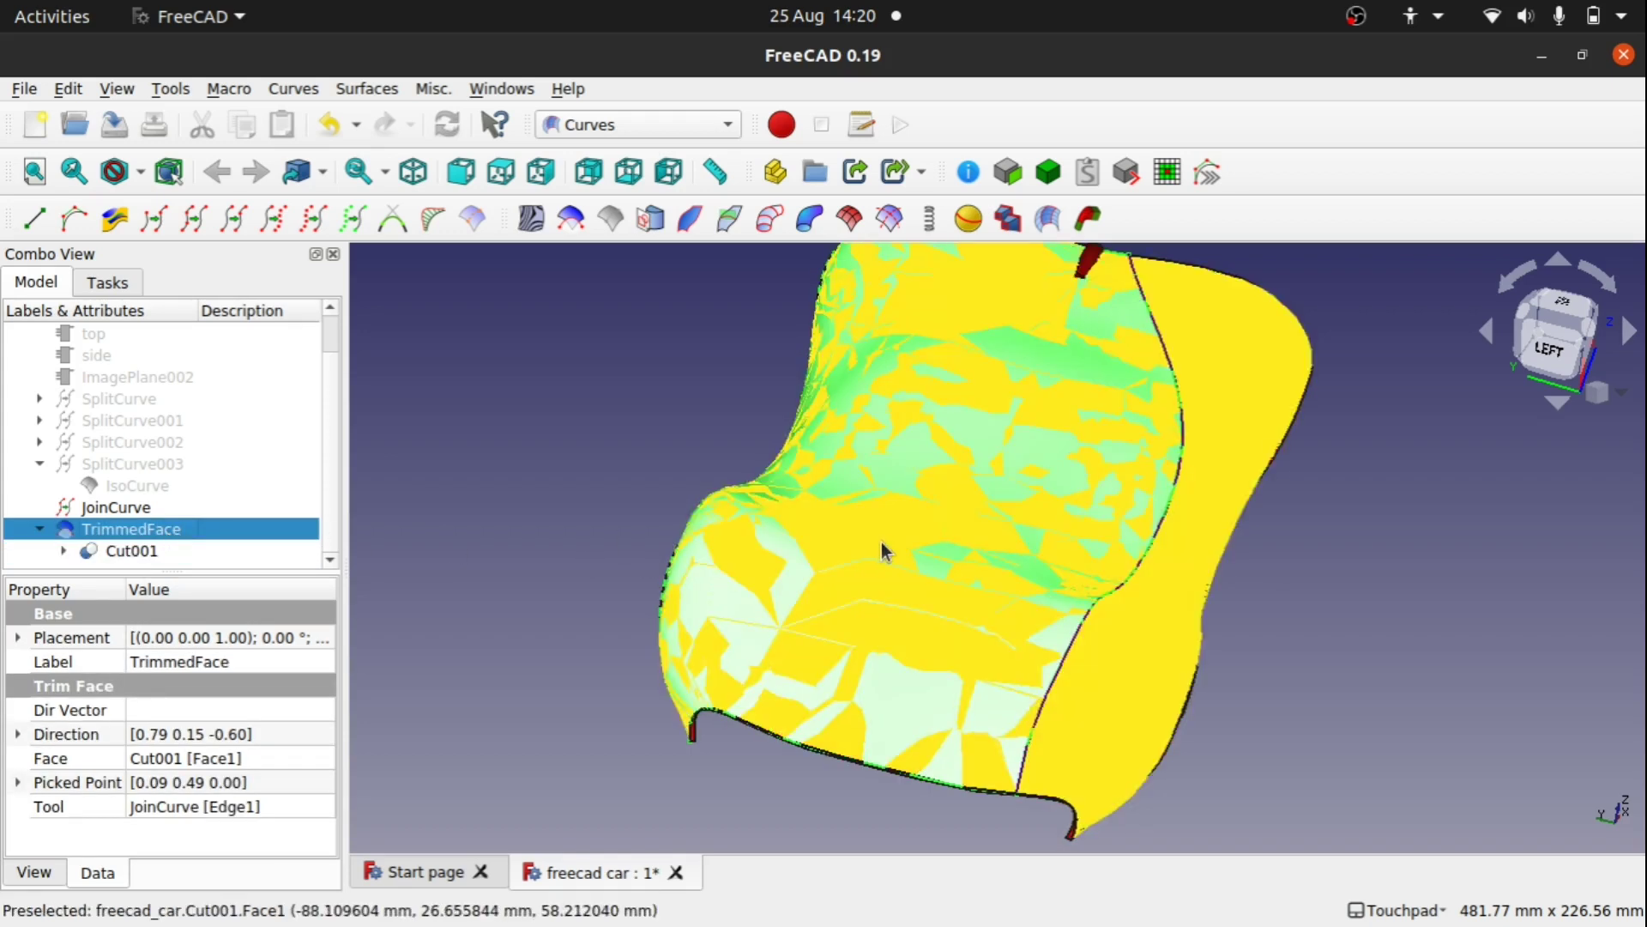
- Move TrimmedFace upwards along the Z axis by about 49 mm with Transform
right_click(166, 537)
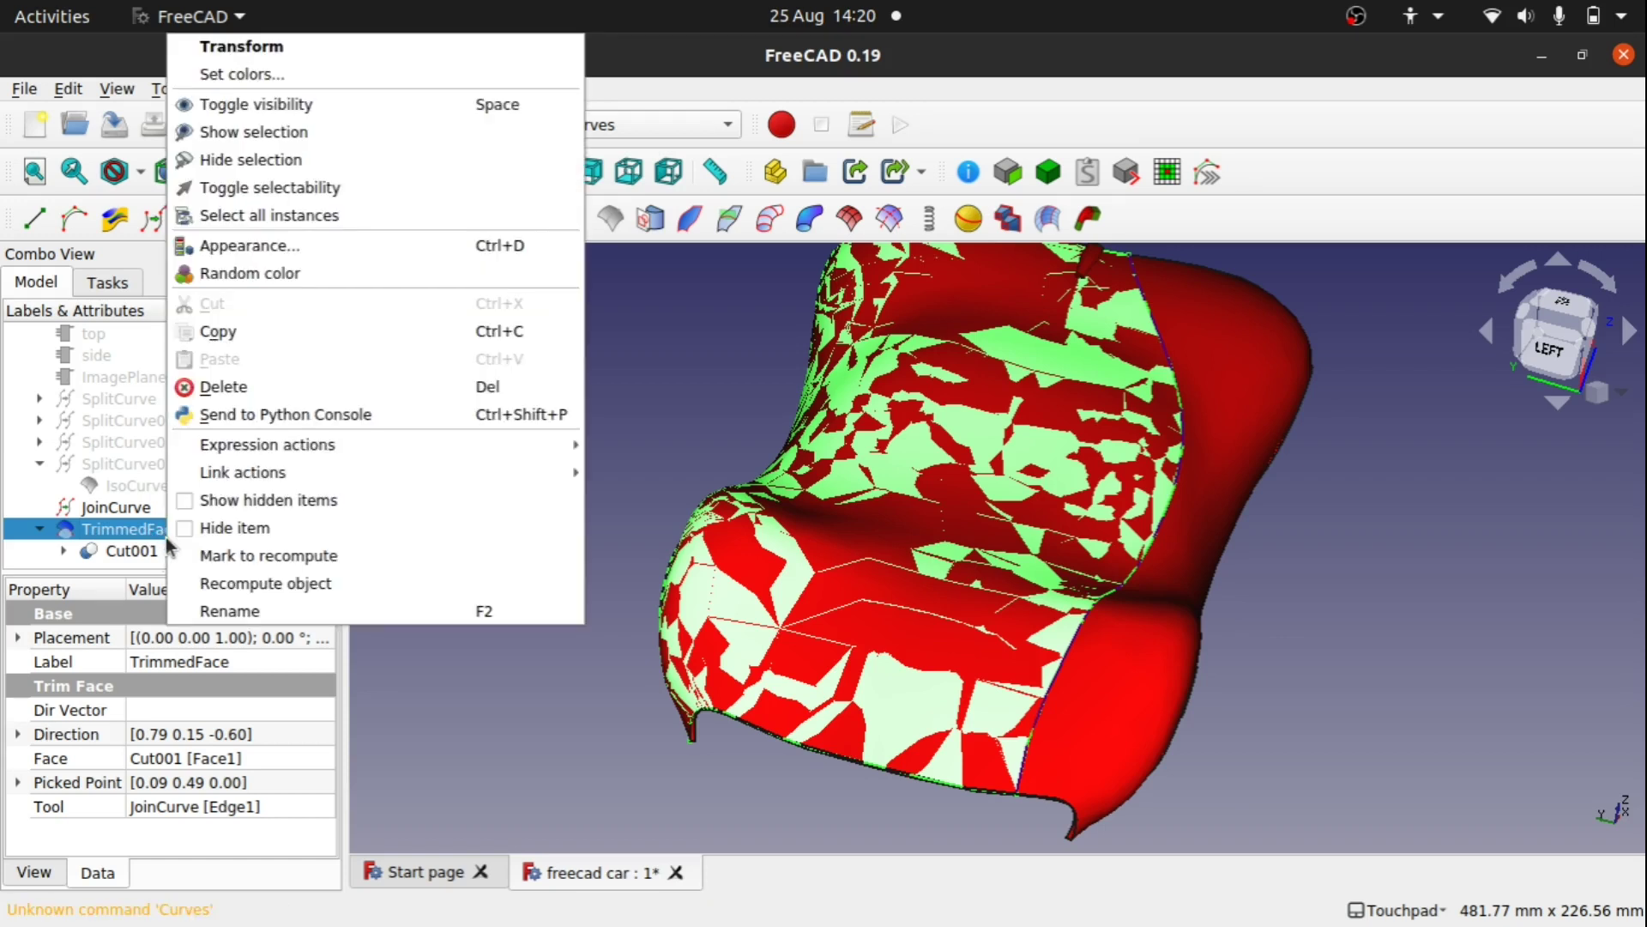
click(317, 43)
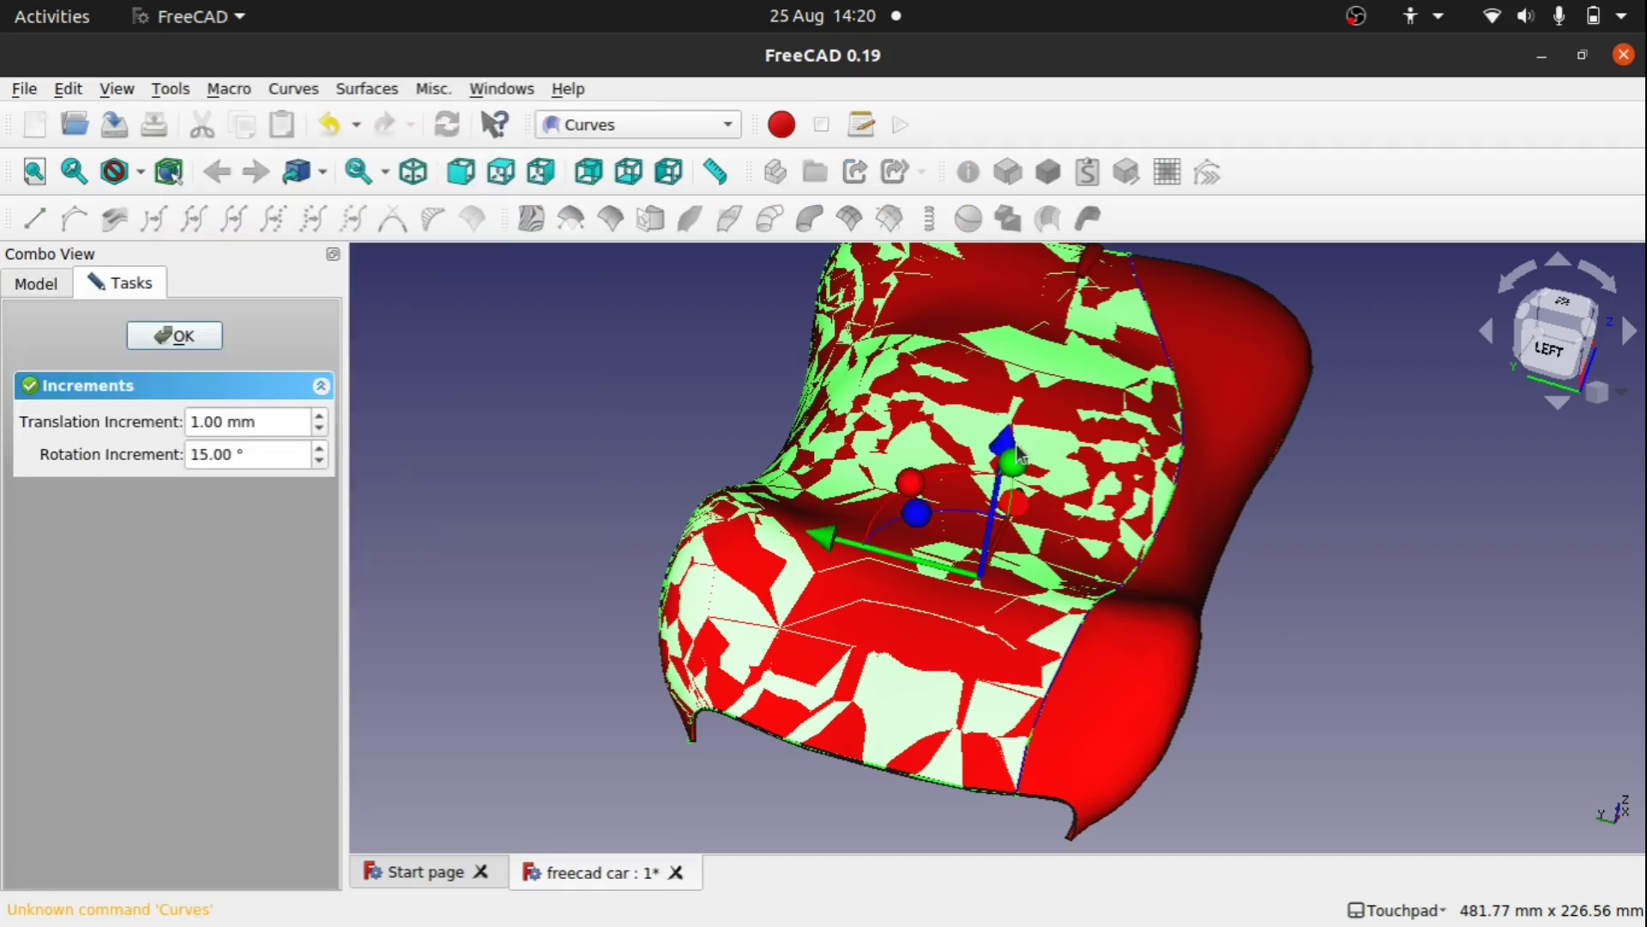
drag(1020, 455, 1039, 347)
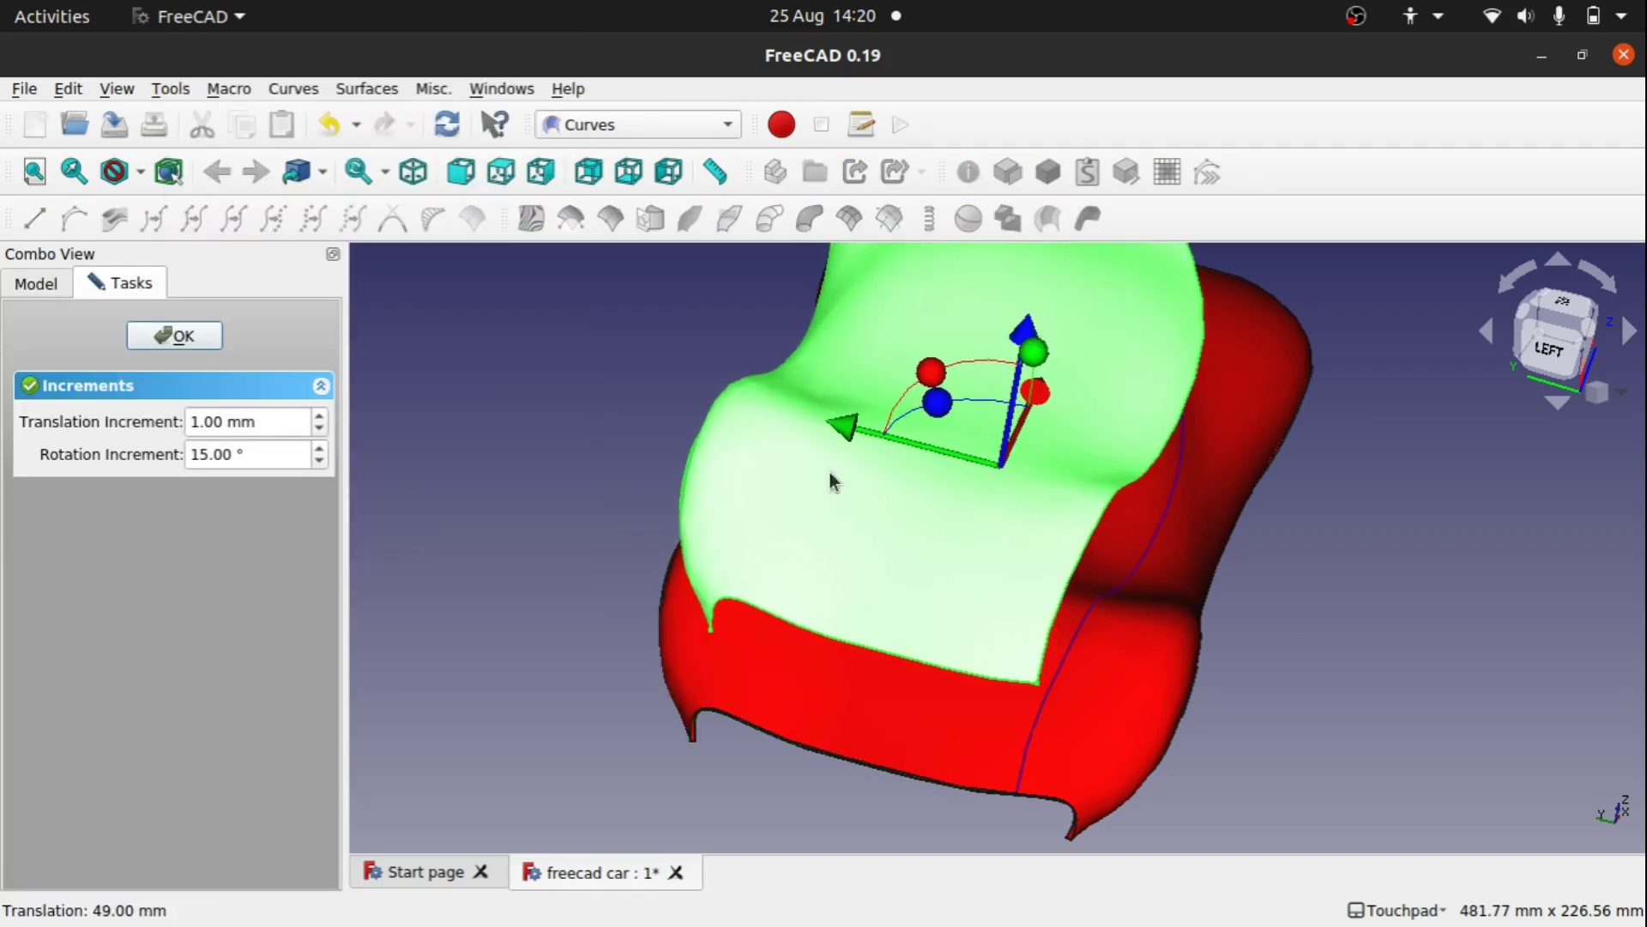
middle_drag(830, 478, 484, 441)
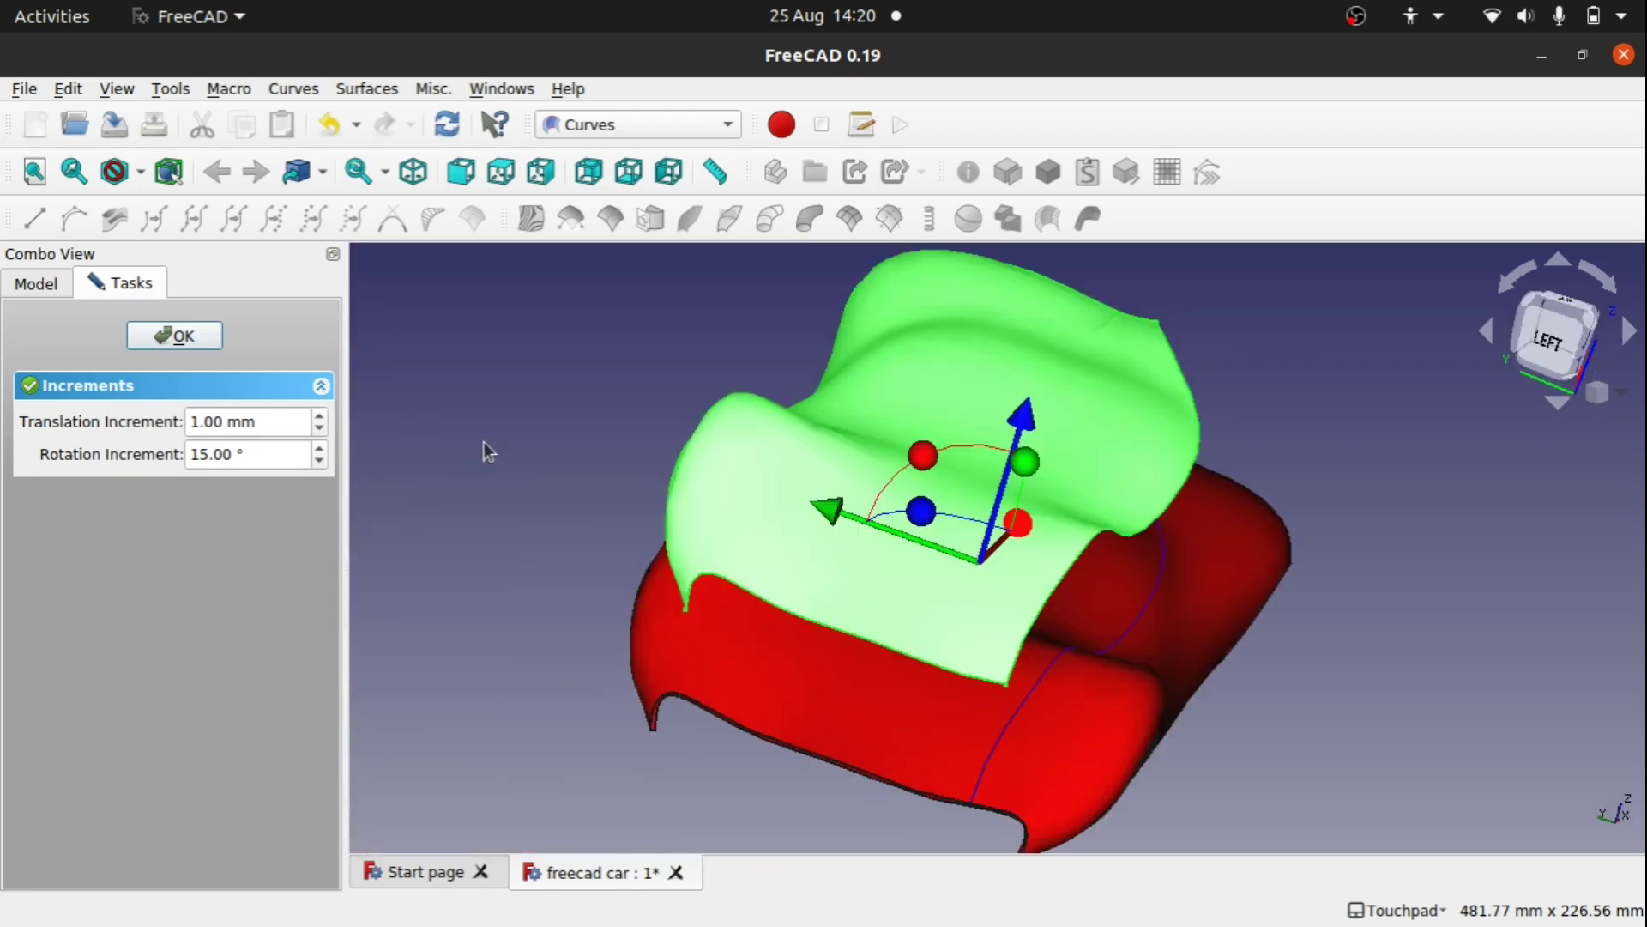
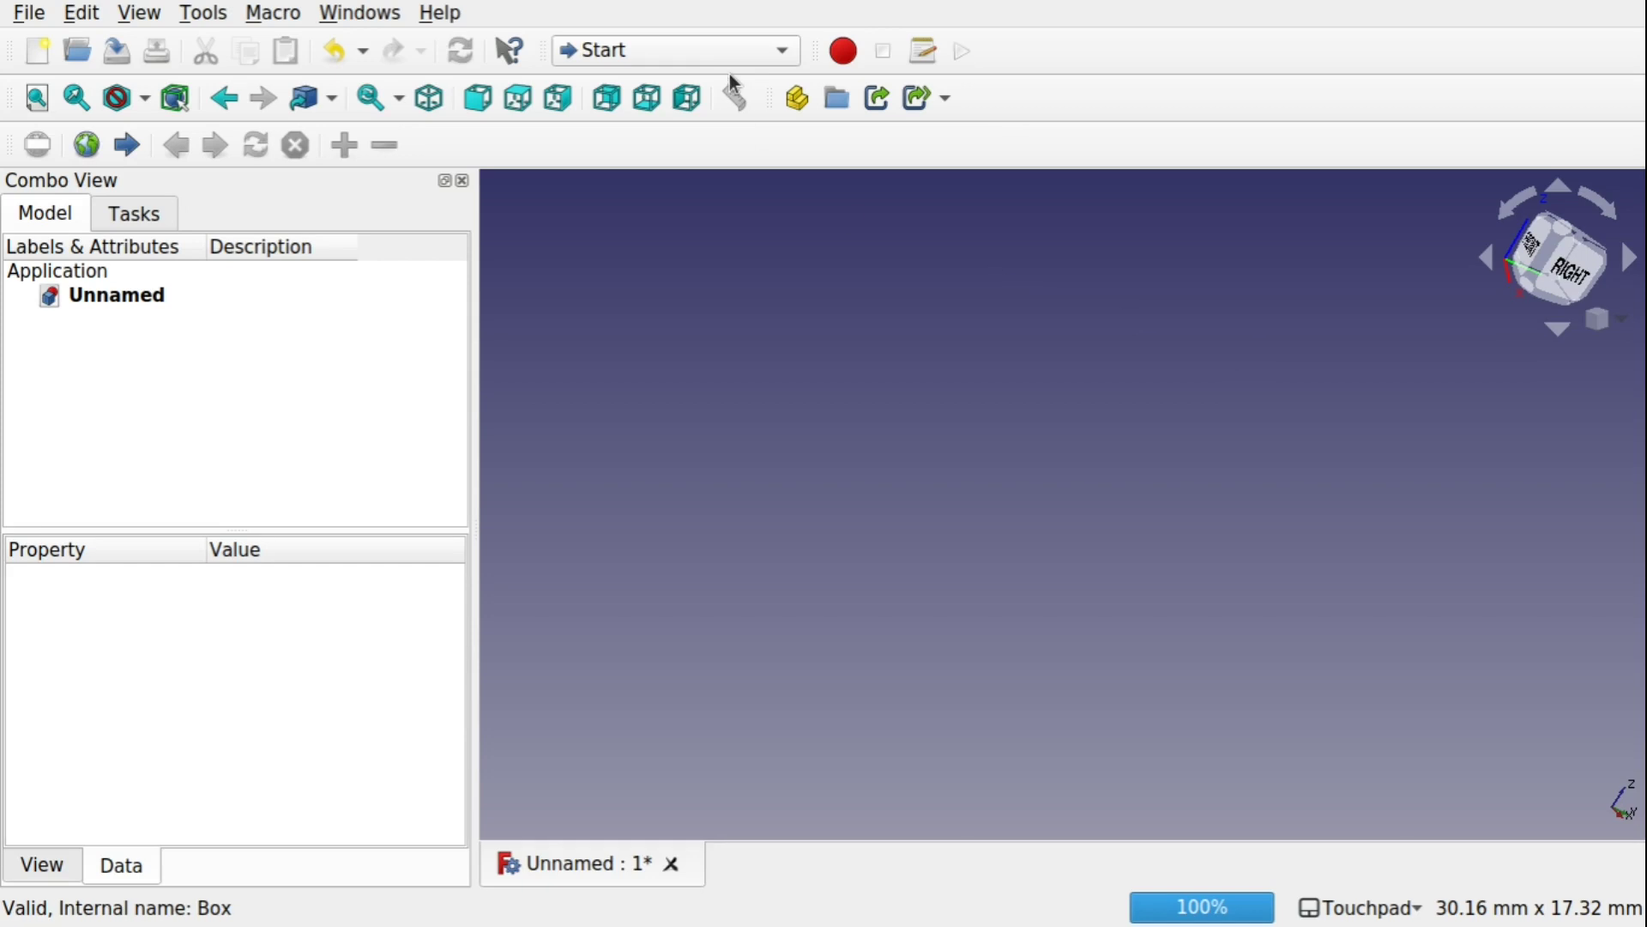
- Switch to the Part workbench and add a default cube to the empty document
click(695, 51)
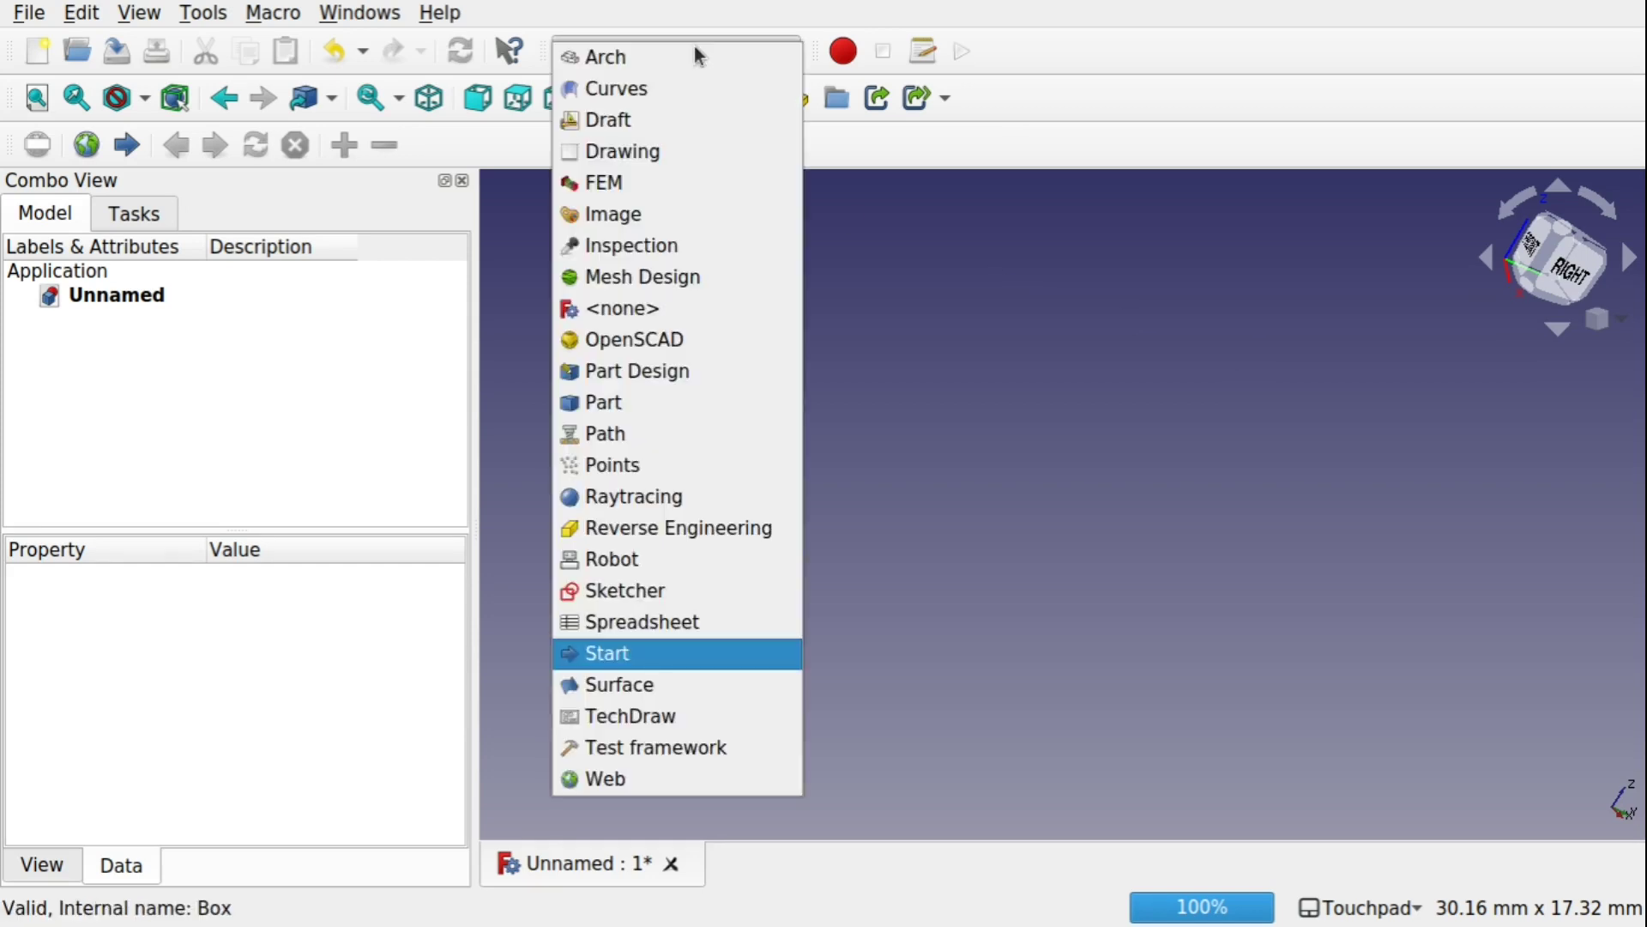
click(610, 418)
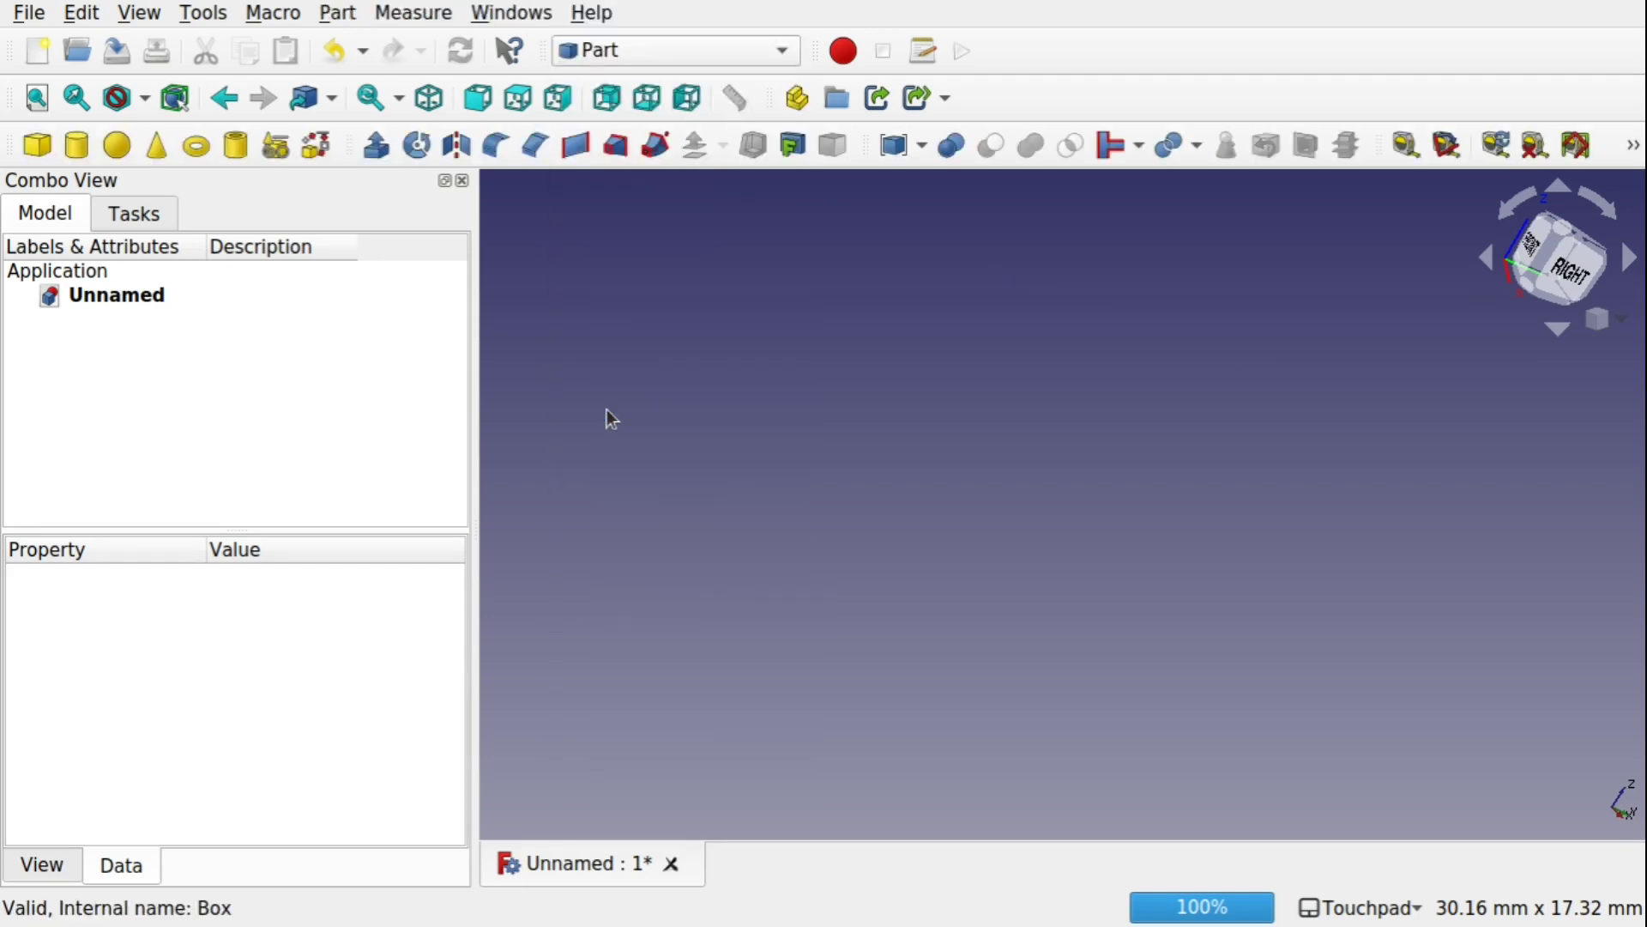
click(41, 149)
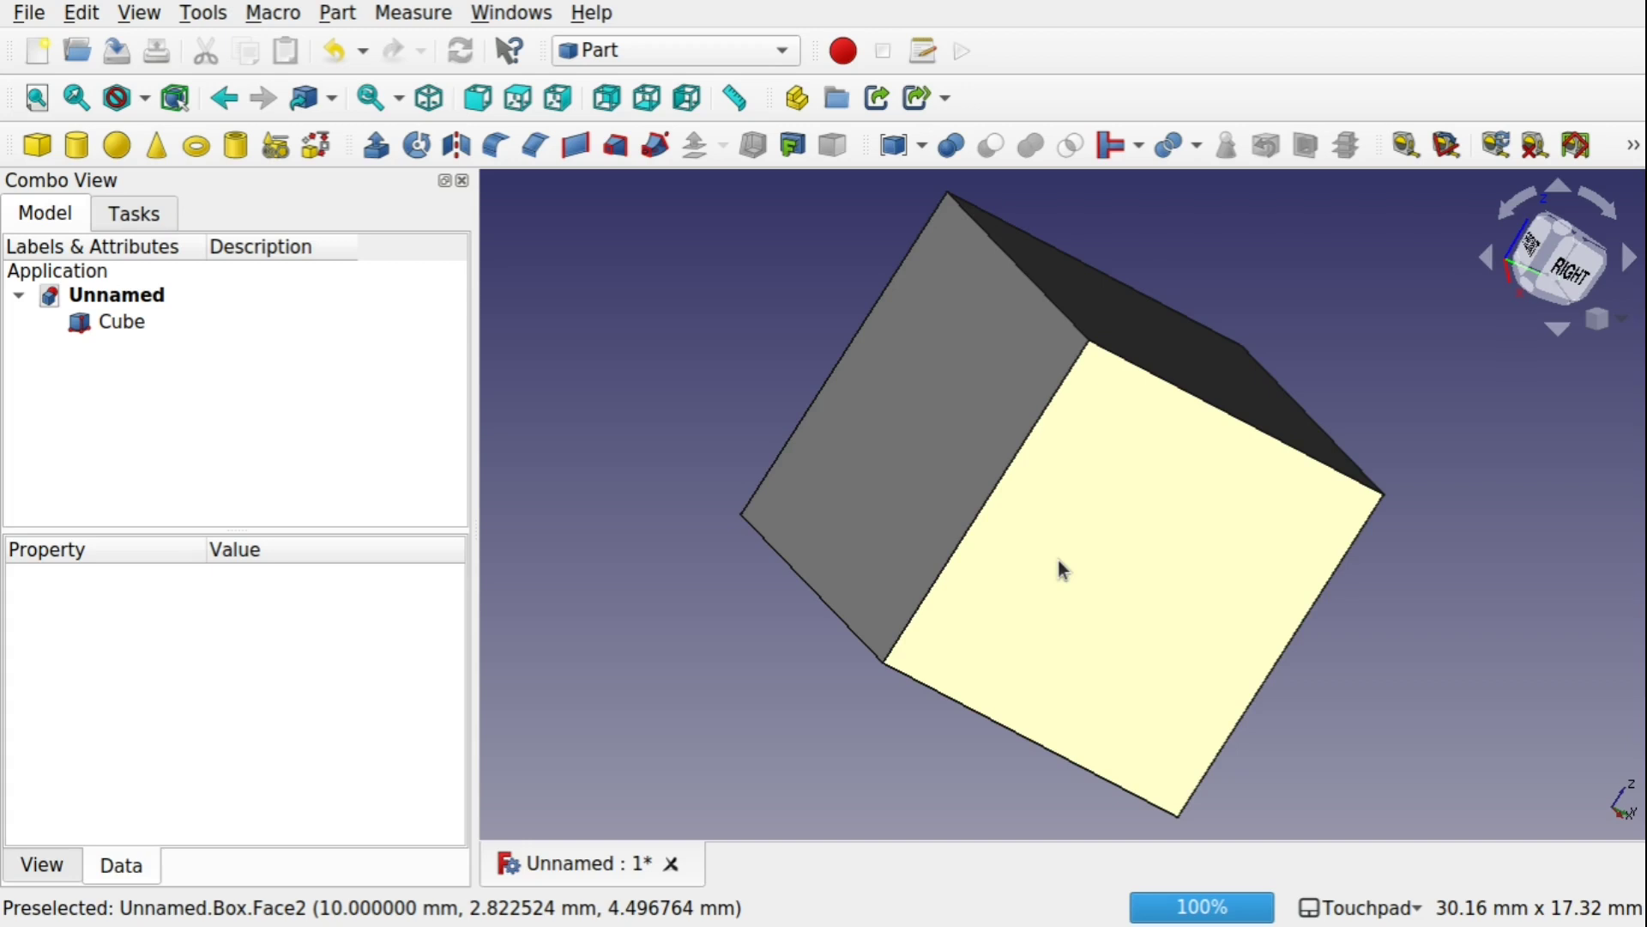
- Fillet the edges of the cube's adjacent right and front faces with a constant radius of 4 mm
click(498, 148)
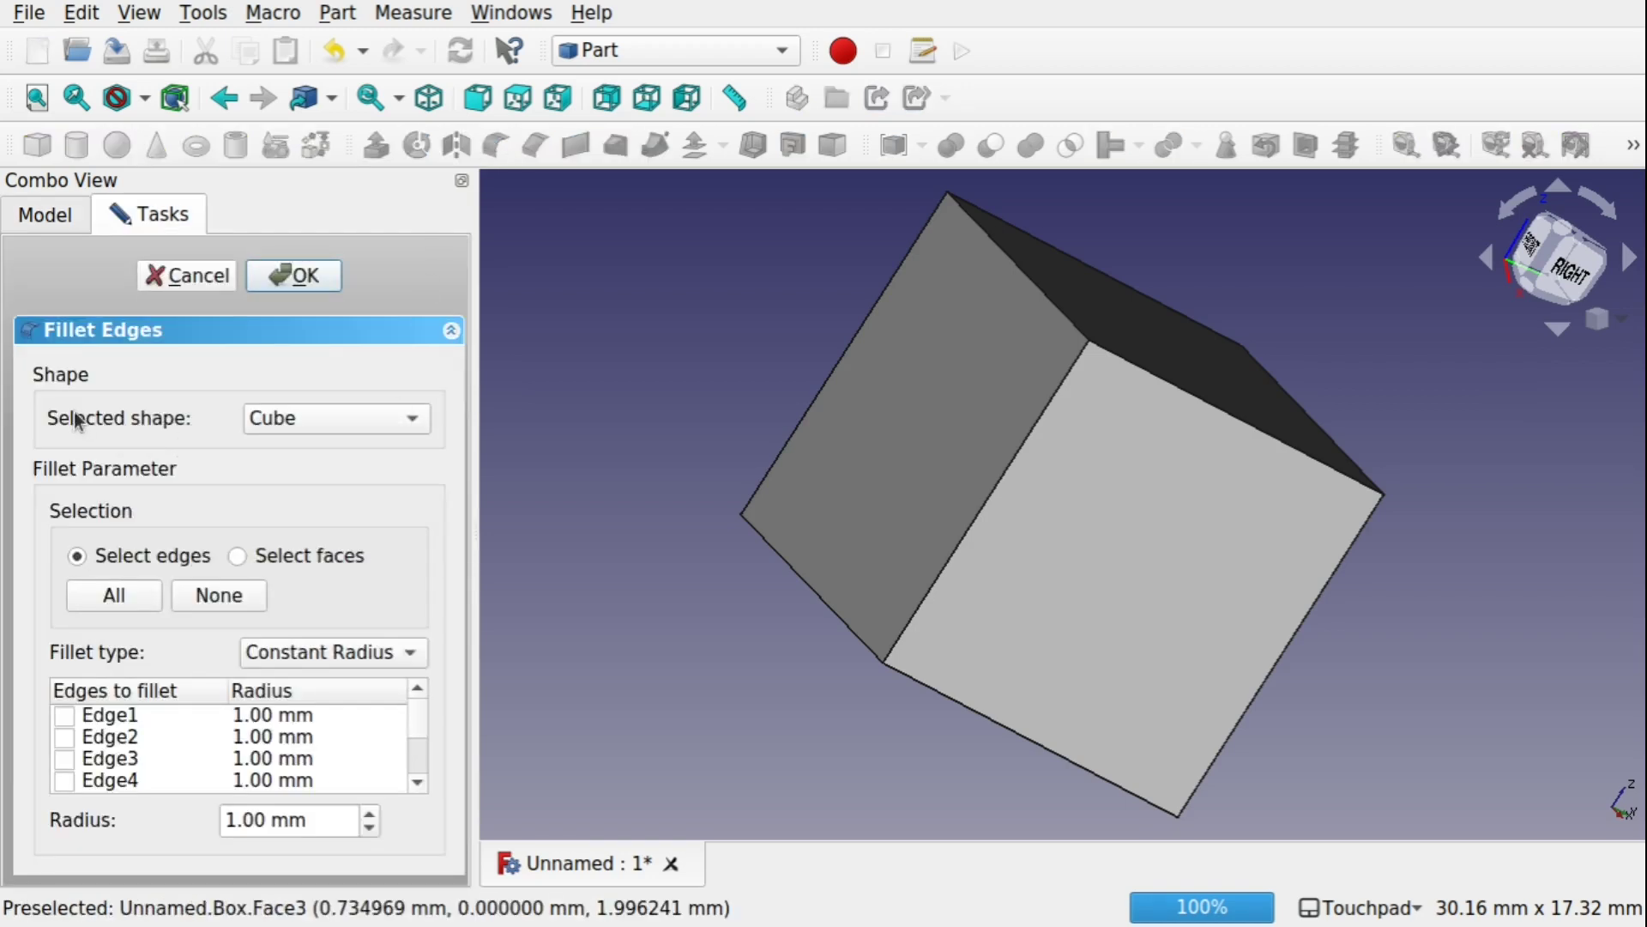
click(296, 422)
click(315, 420)
click(240, 557)
click(1091, 522)
click(882, 415)
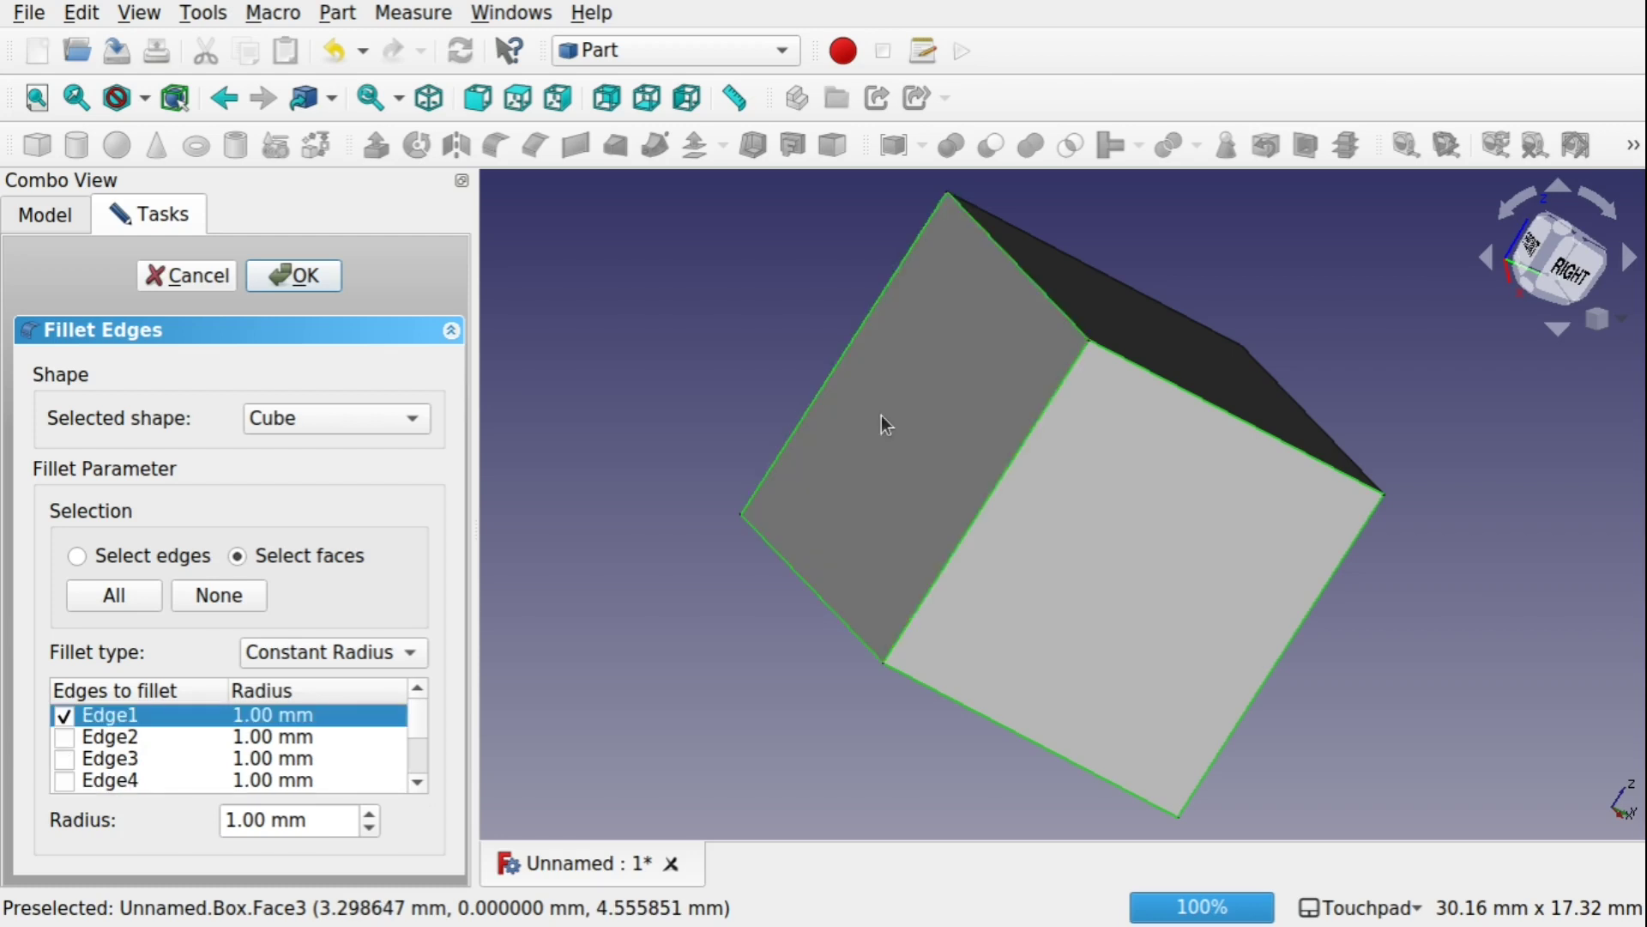
click(238, 820)
key(BackSpace)
text(4)
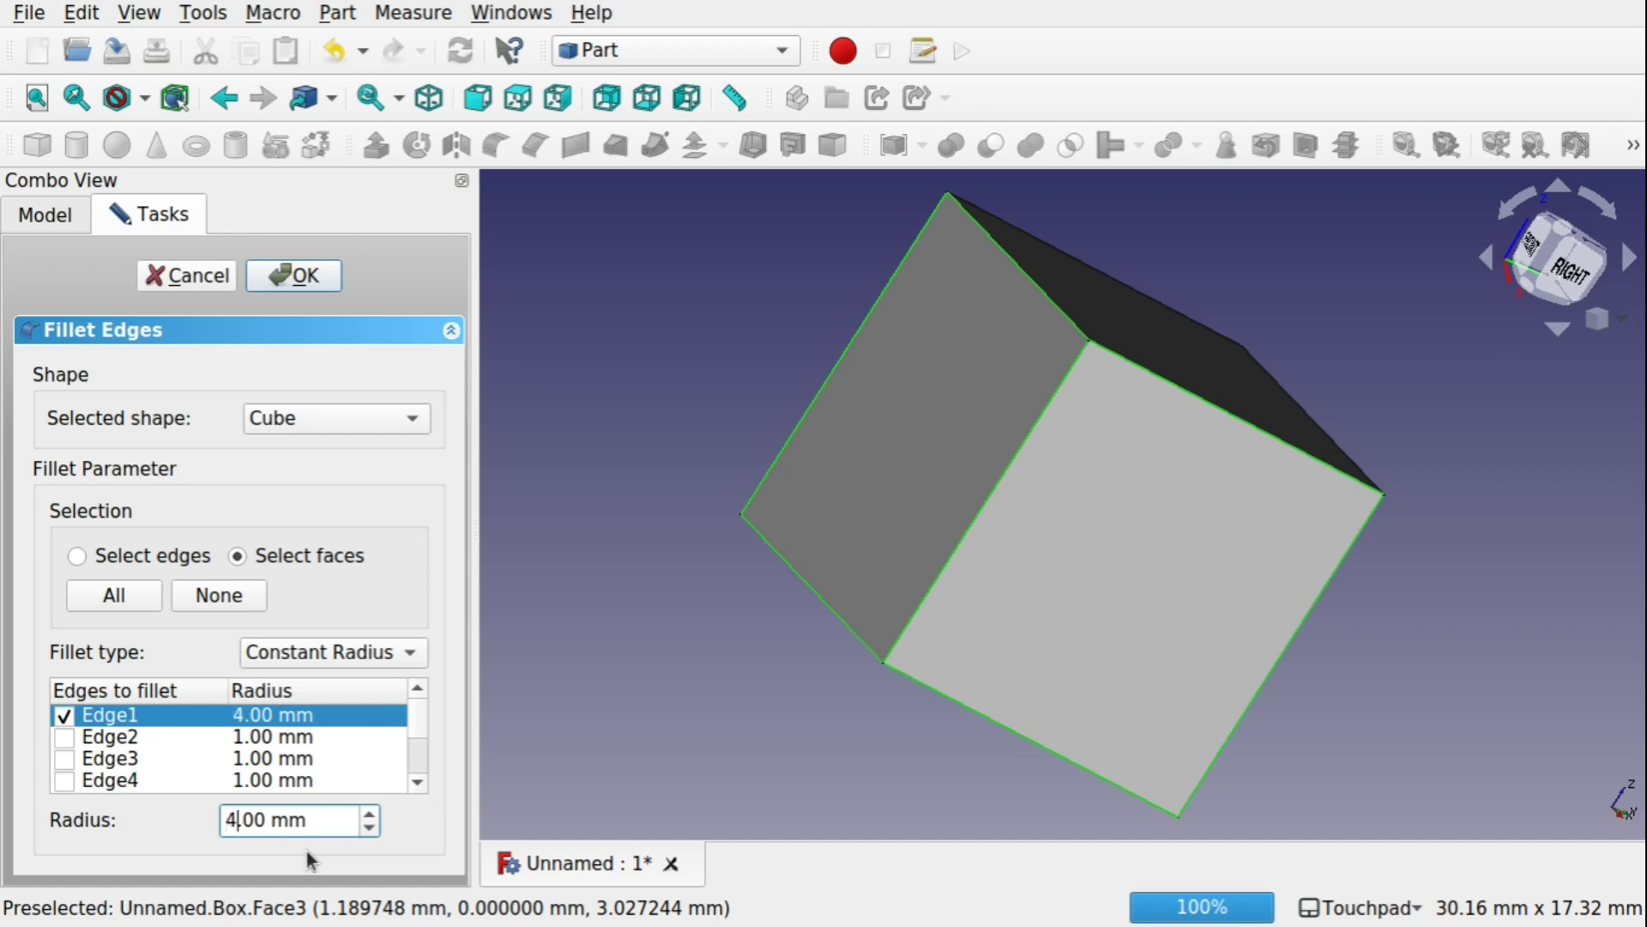
click(300, 276)
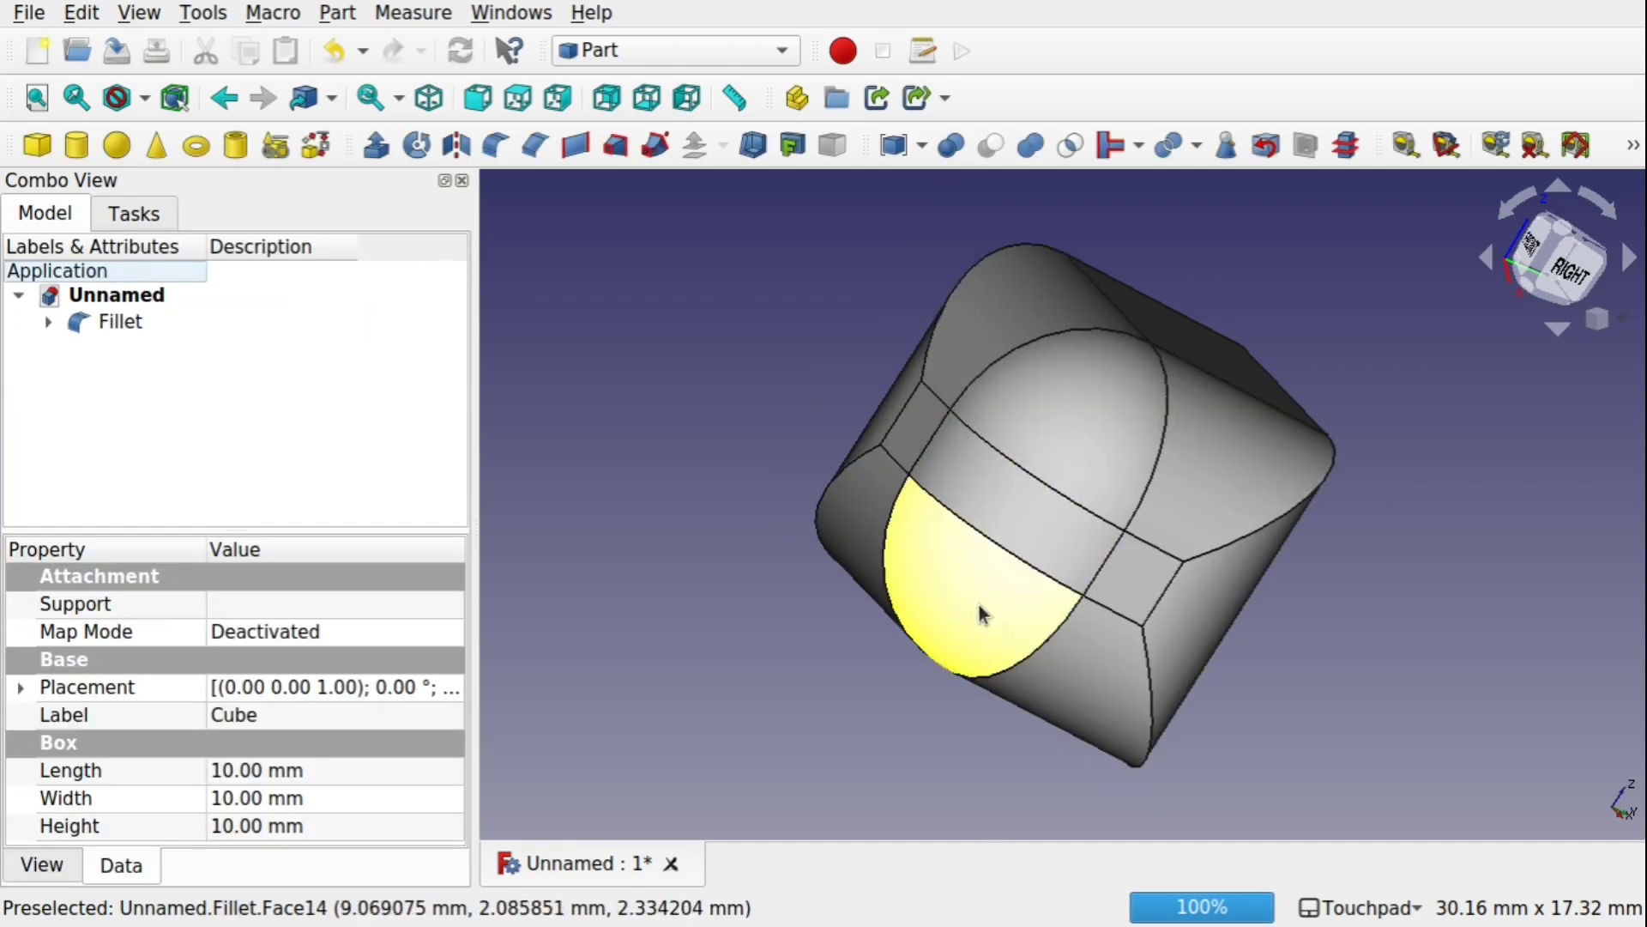
- Look over the rounded faces of the filleted cube and switch to the Curves workbench
alt+drag(1231, 604, 1087, 566)
alt+drag(1217, 600, 1294, 607)
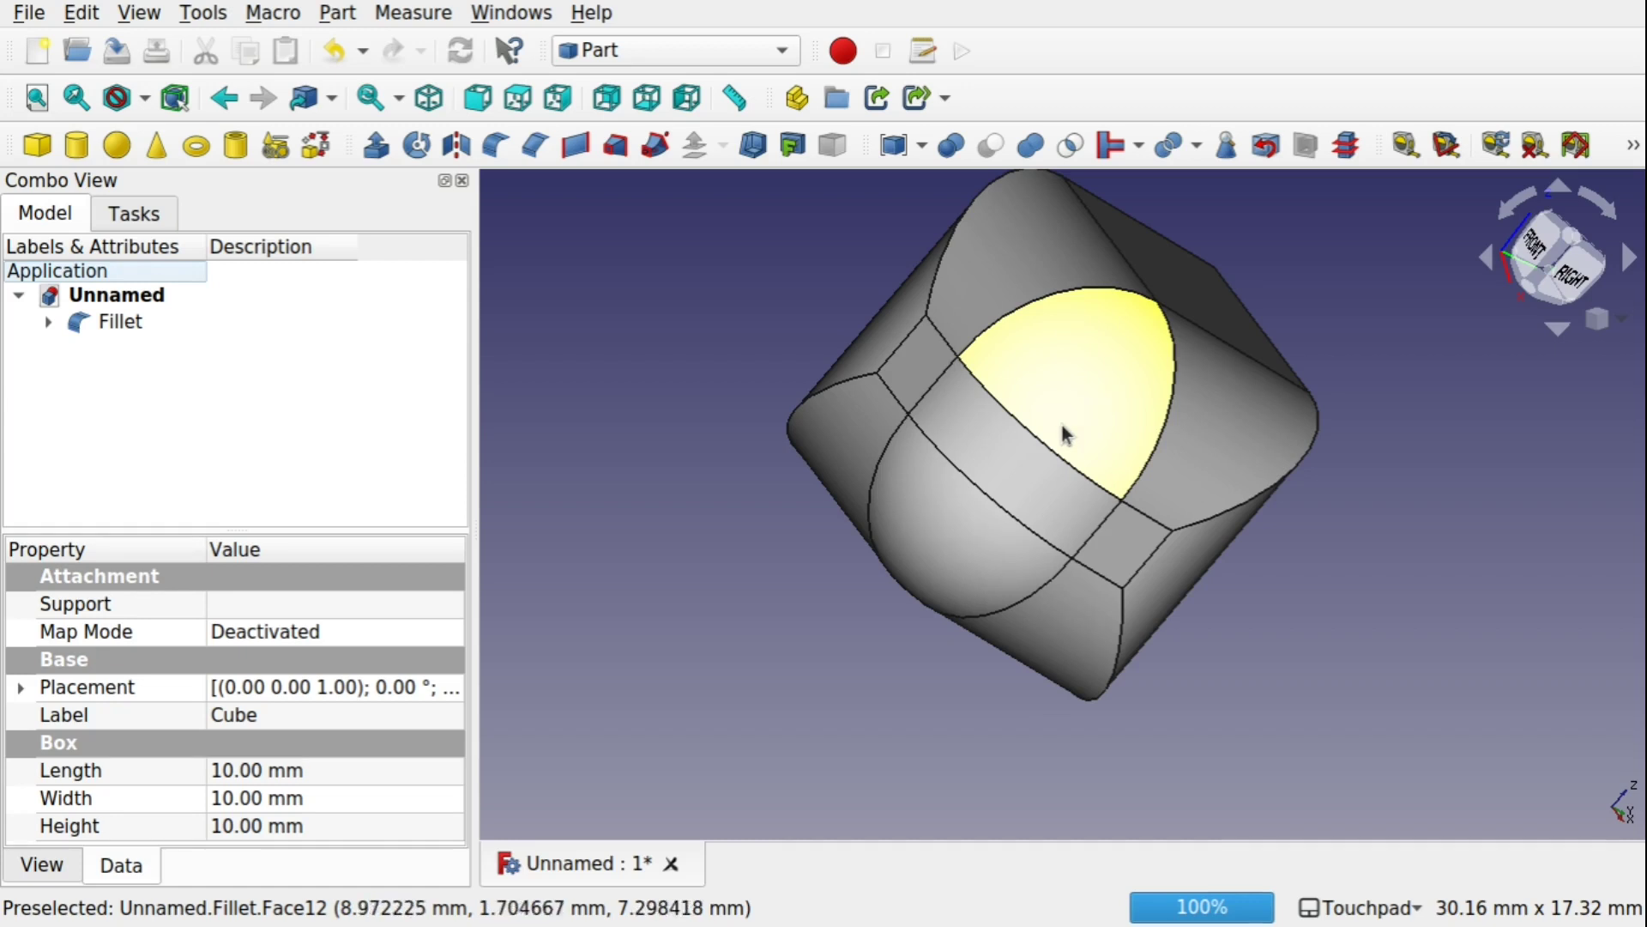
alt+drag(1067, 423, 1083, 383)
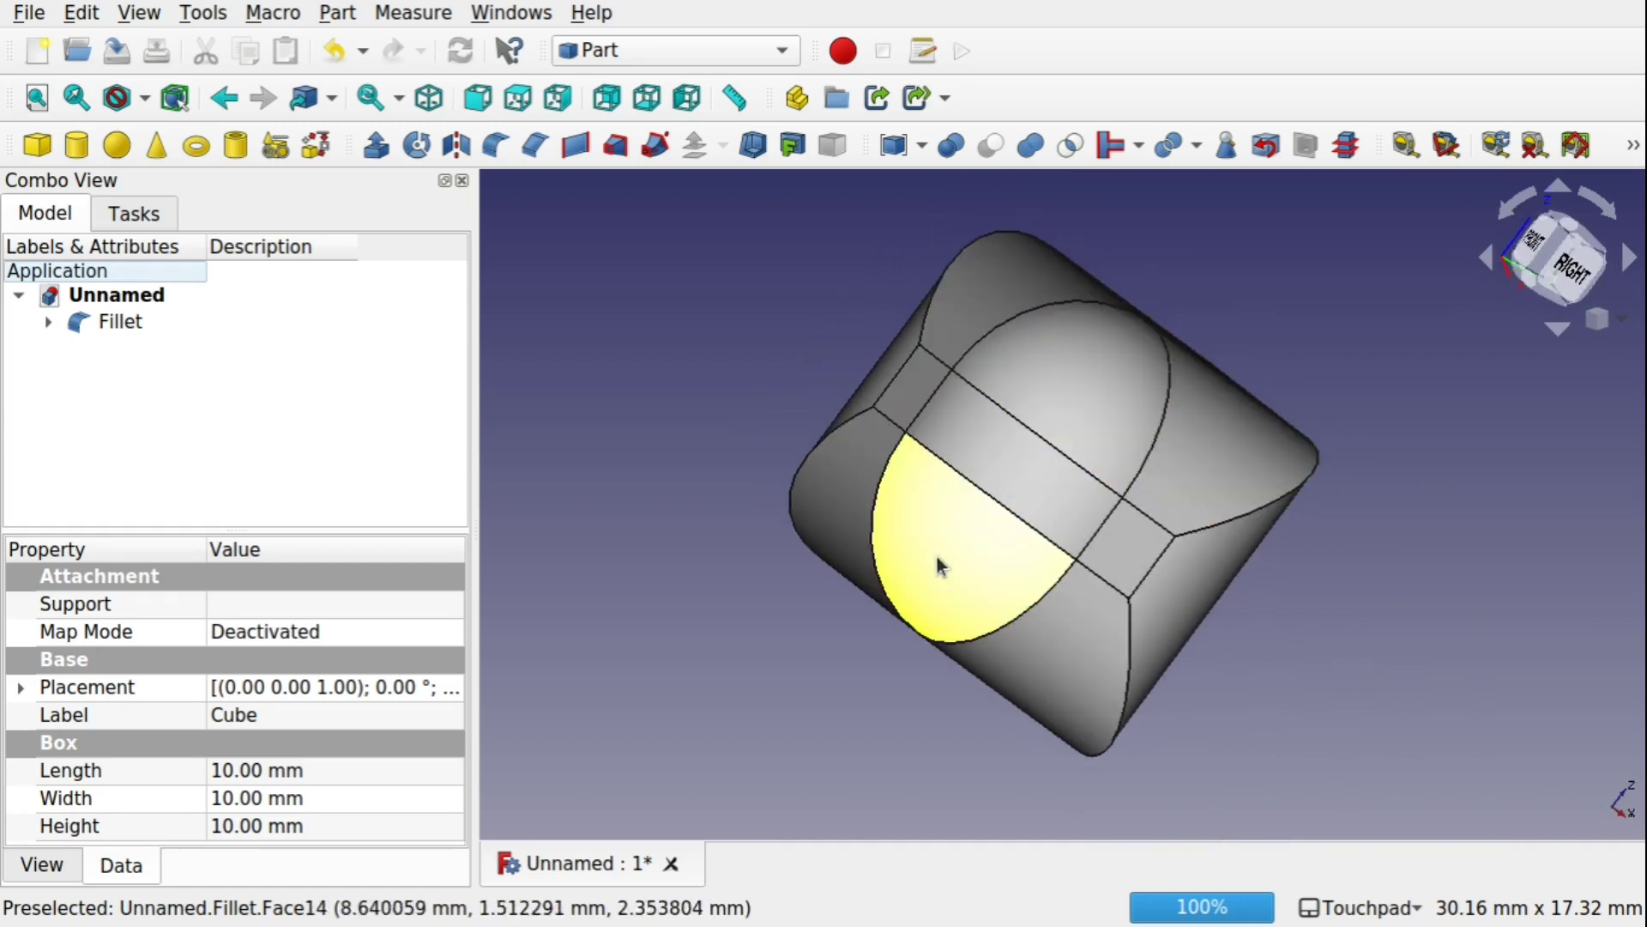
alt+drag(1116, 549, 1144, 518)
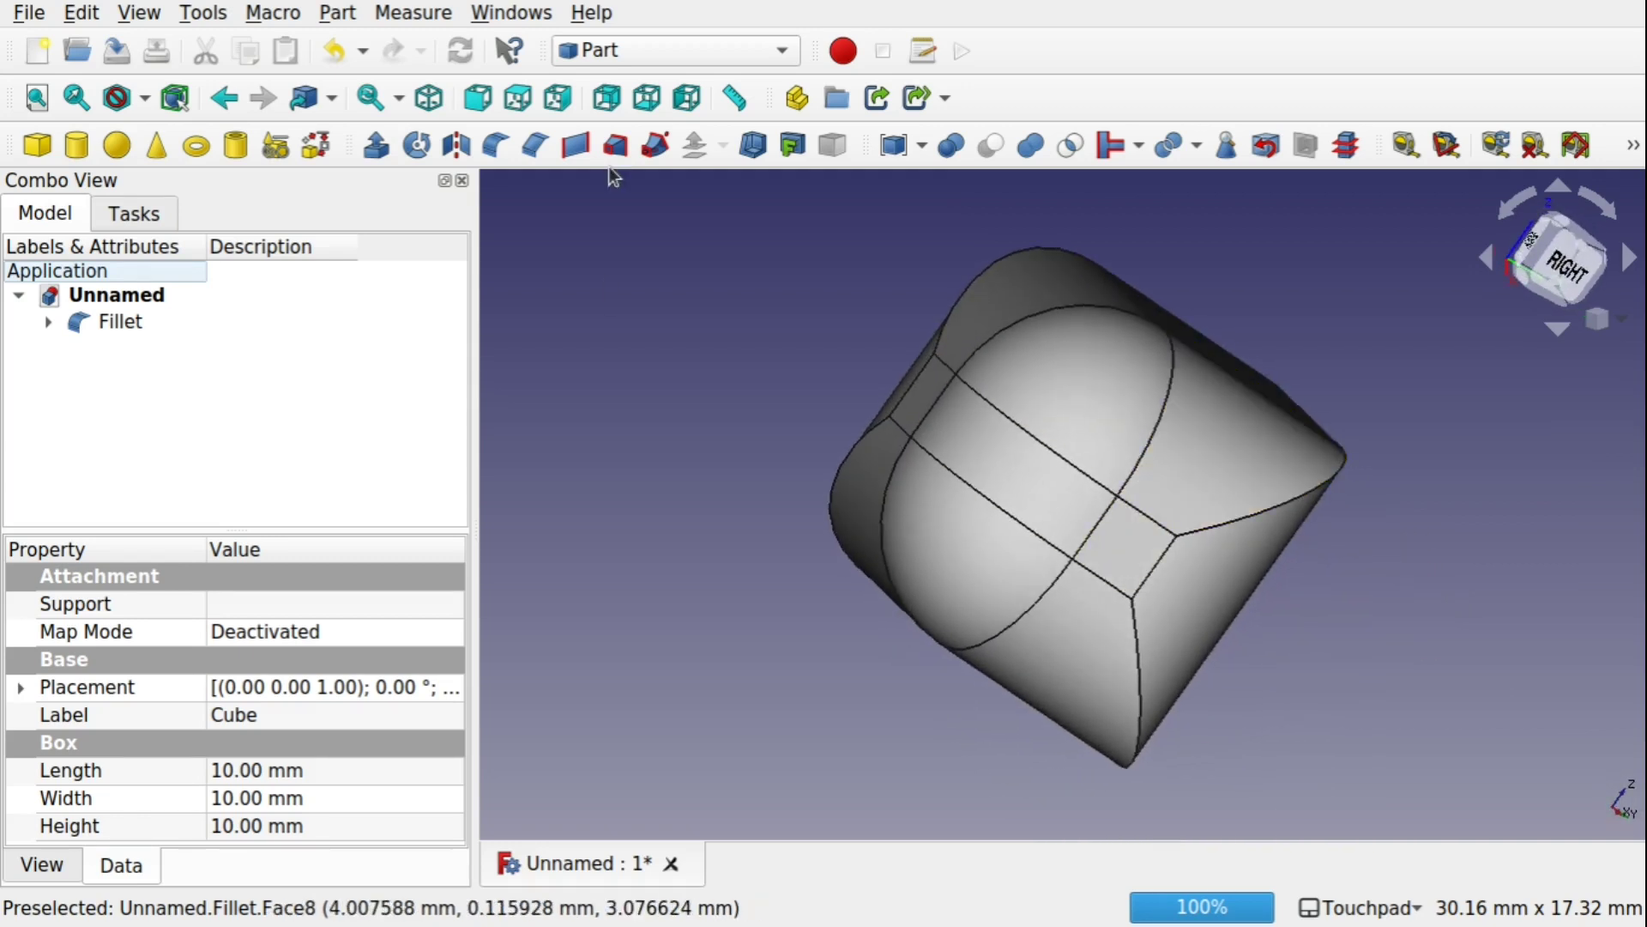
click(657, 53)
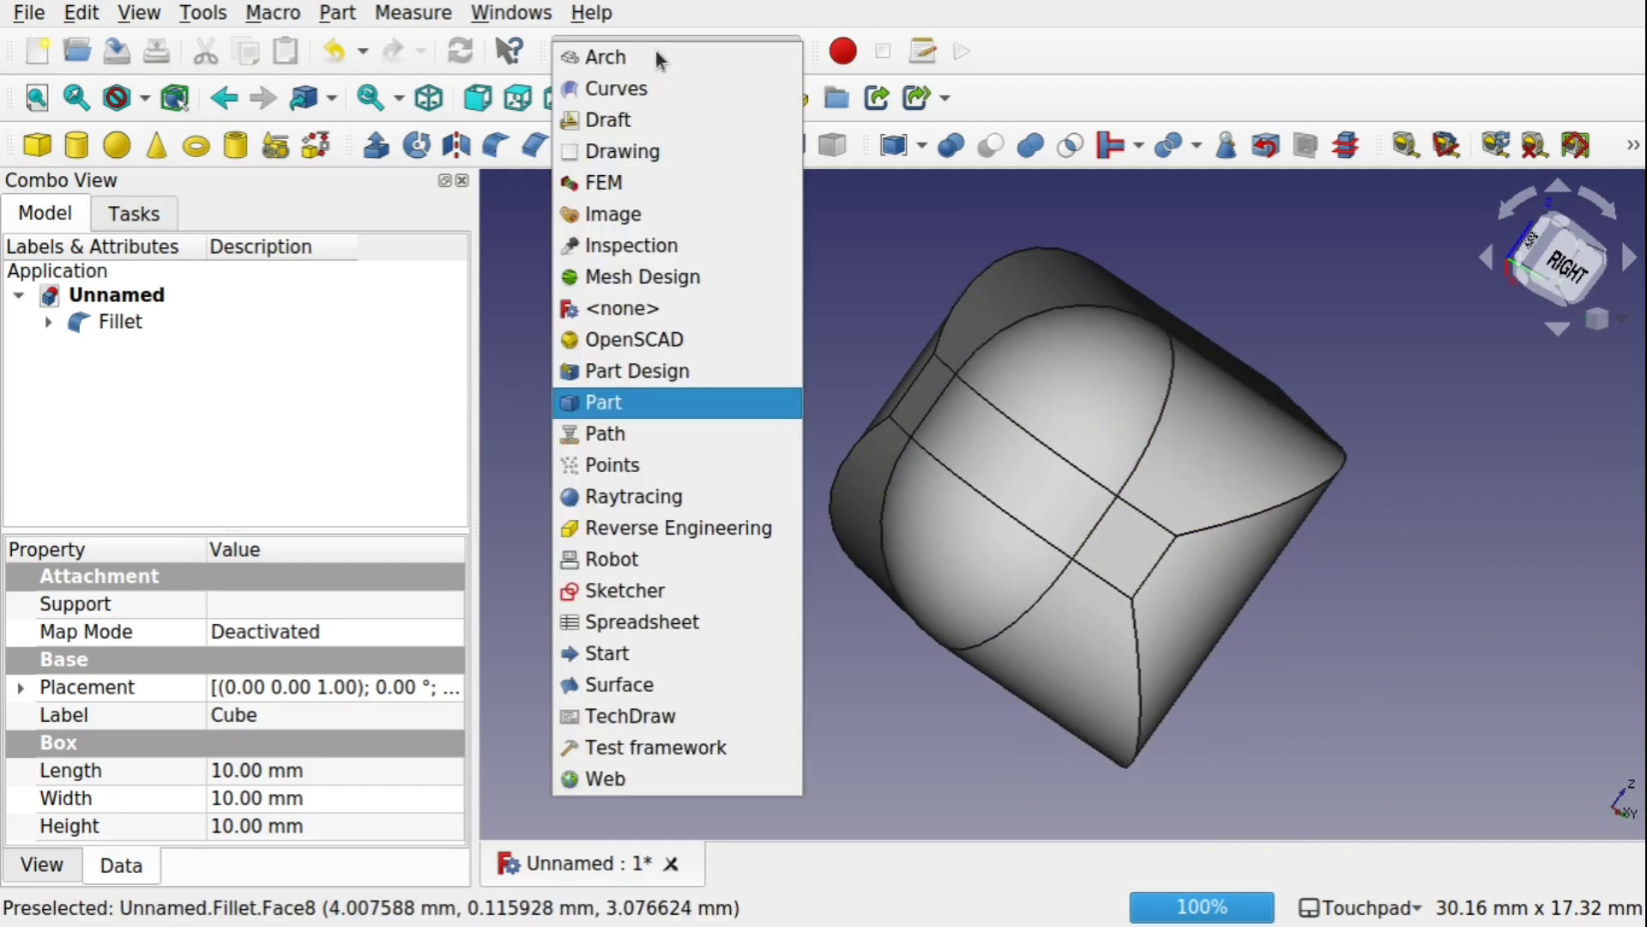
click(630, 91)
alt+drag(863, 287, 923, 294)
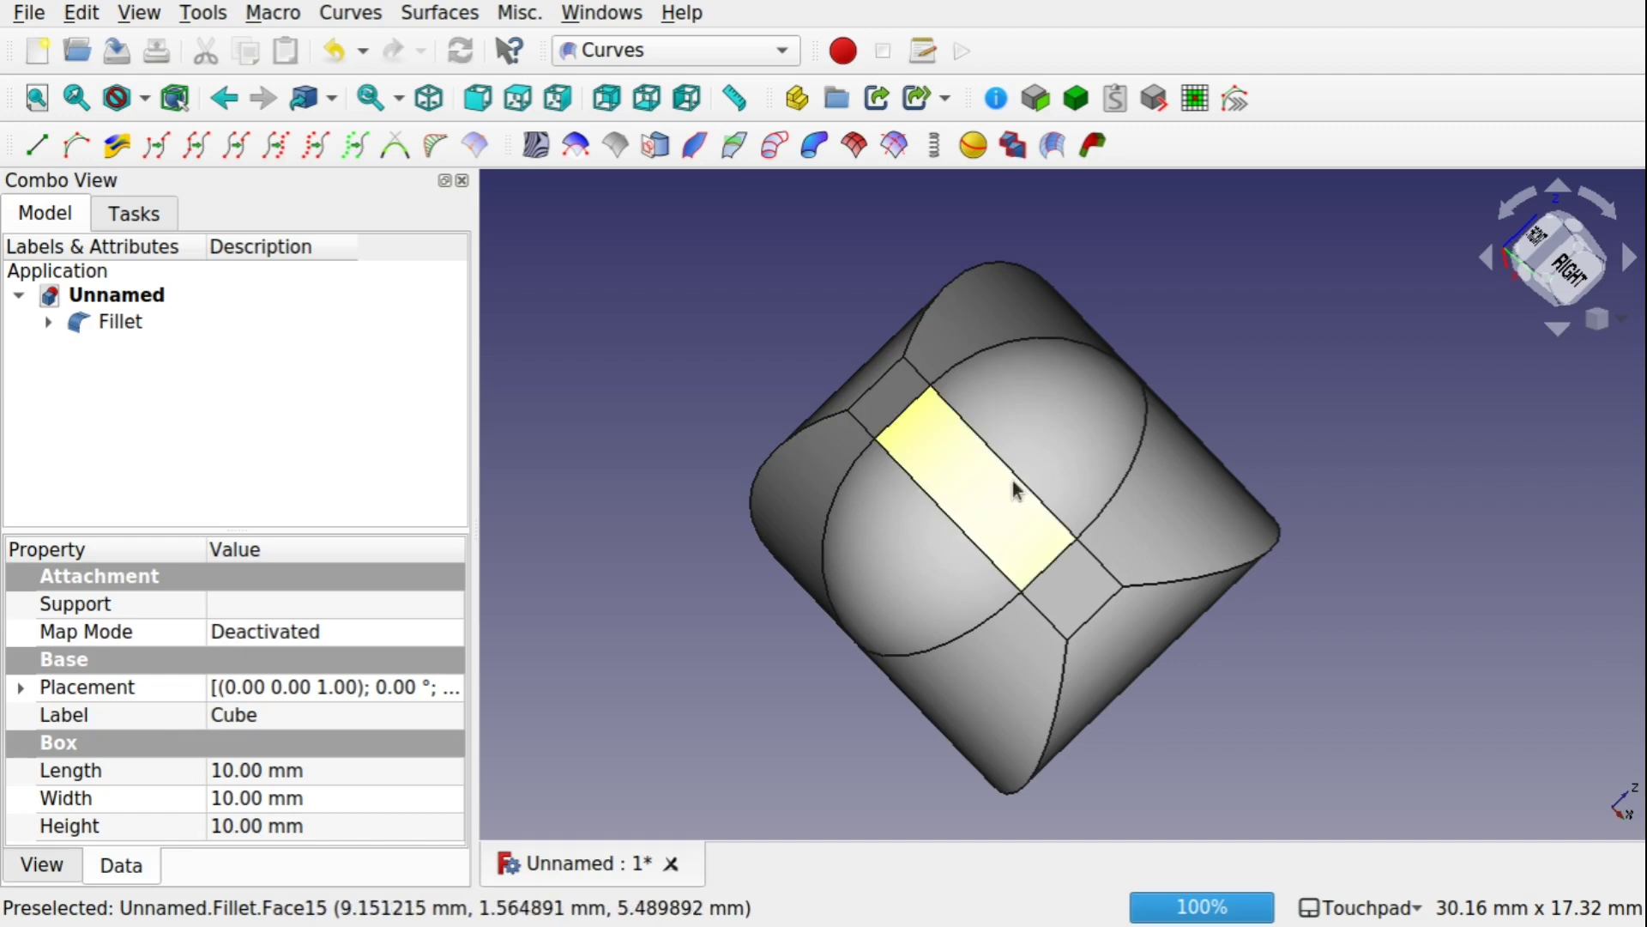
click(1089, 462)
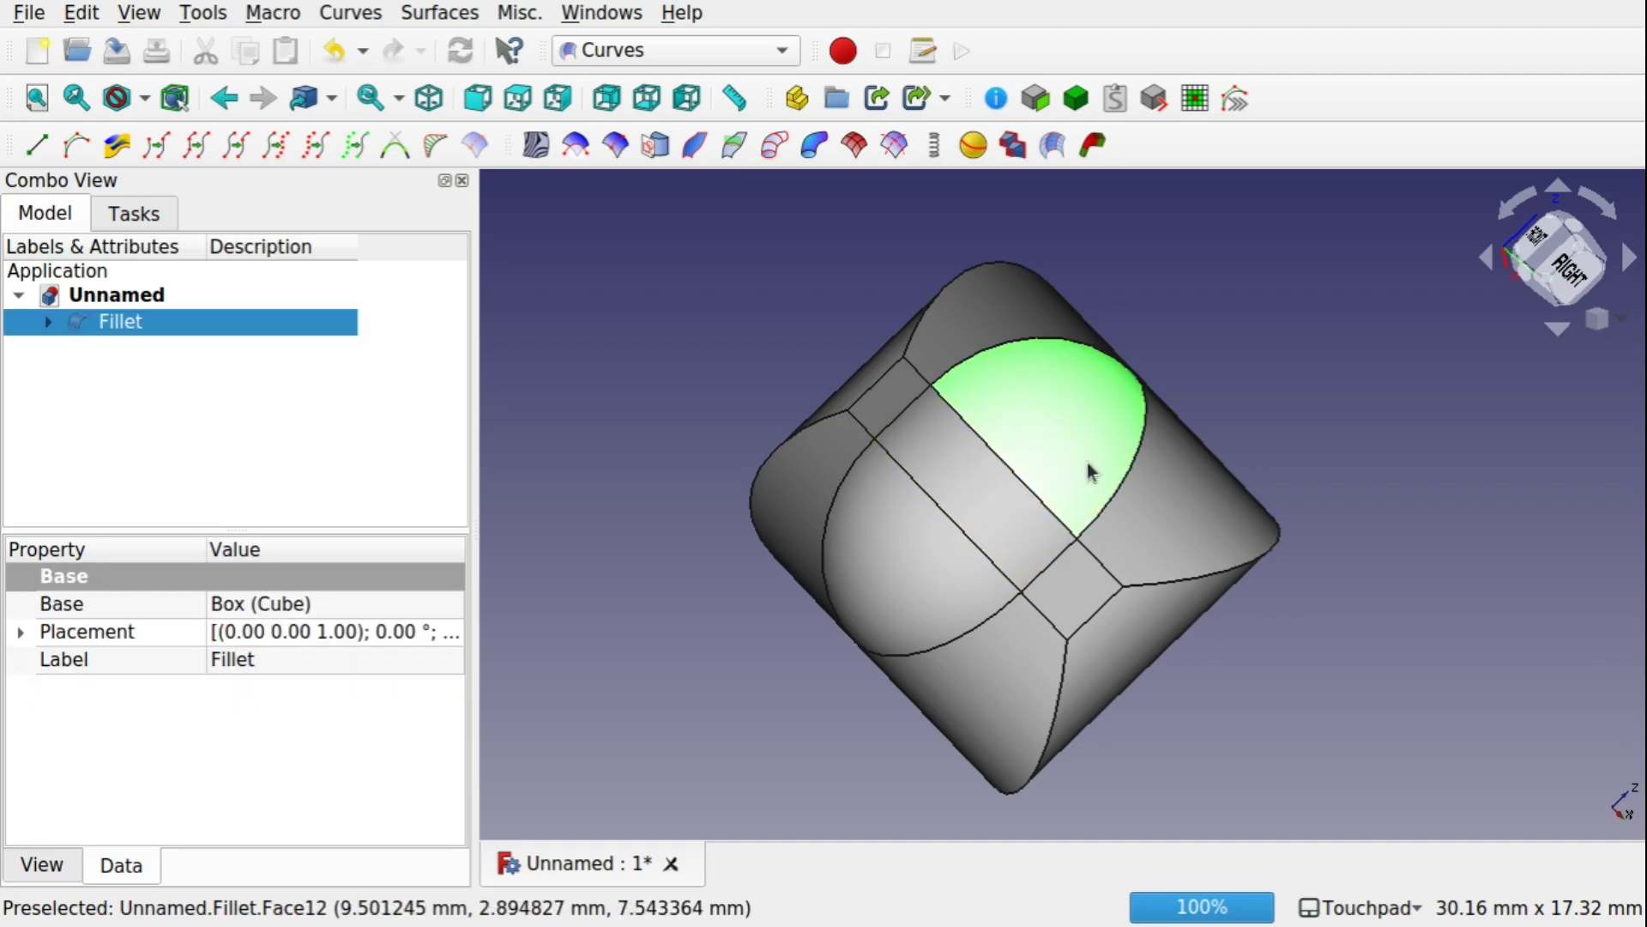
ctrl+click(948, 506)
ctrl+click(904, 538)
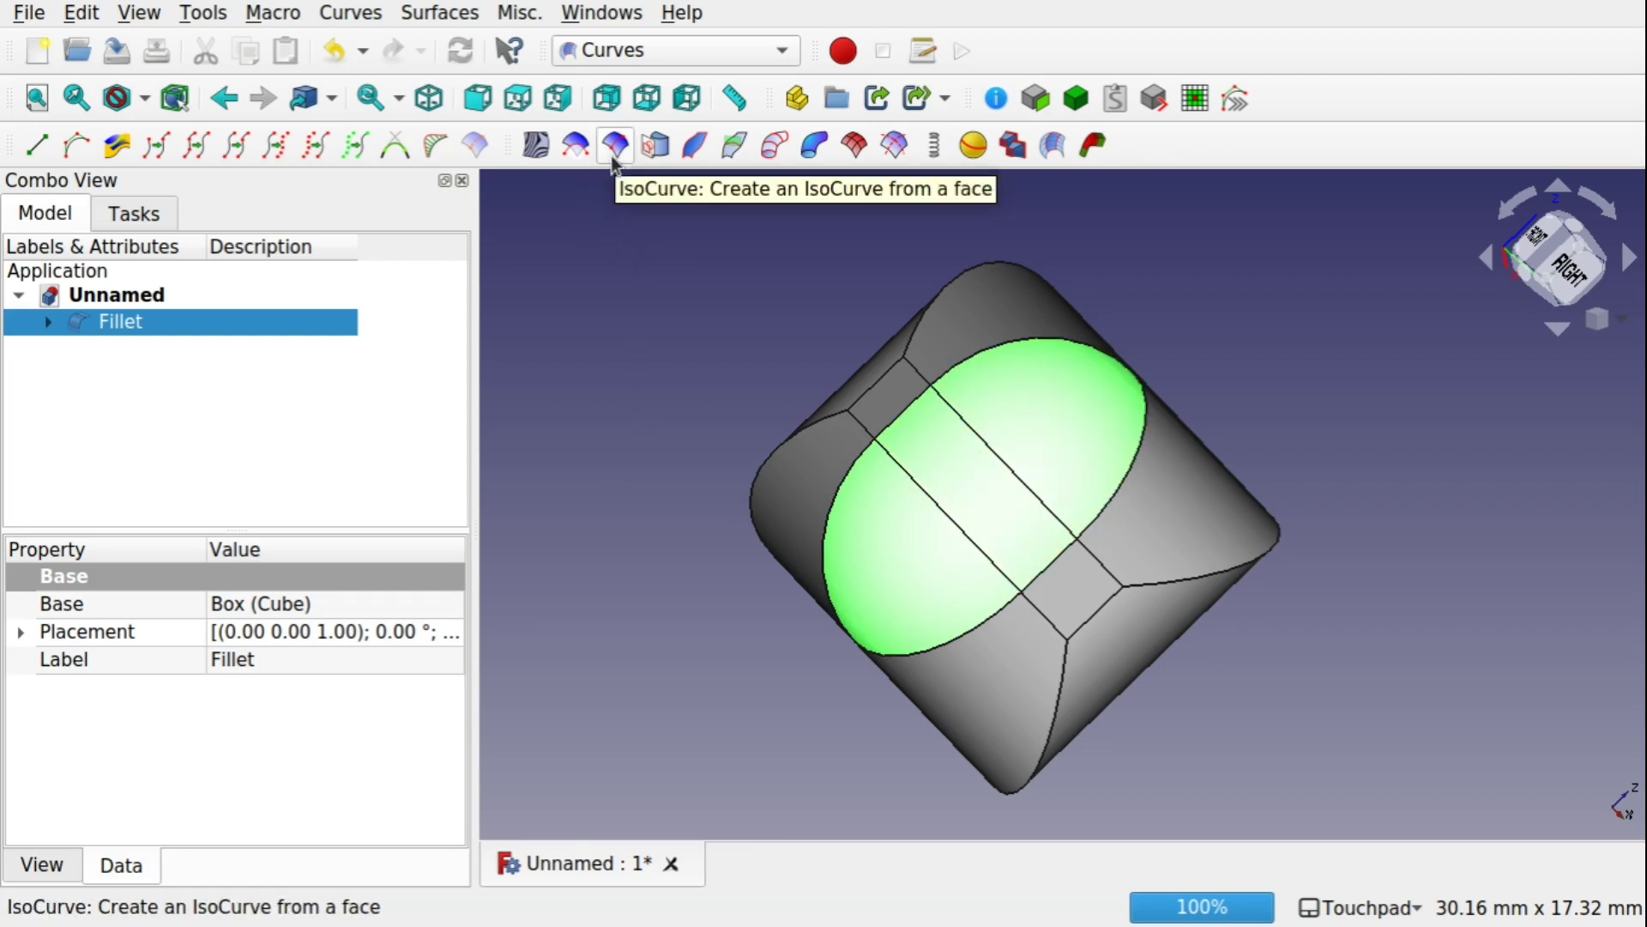
click(676, 301)
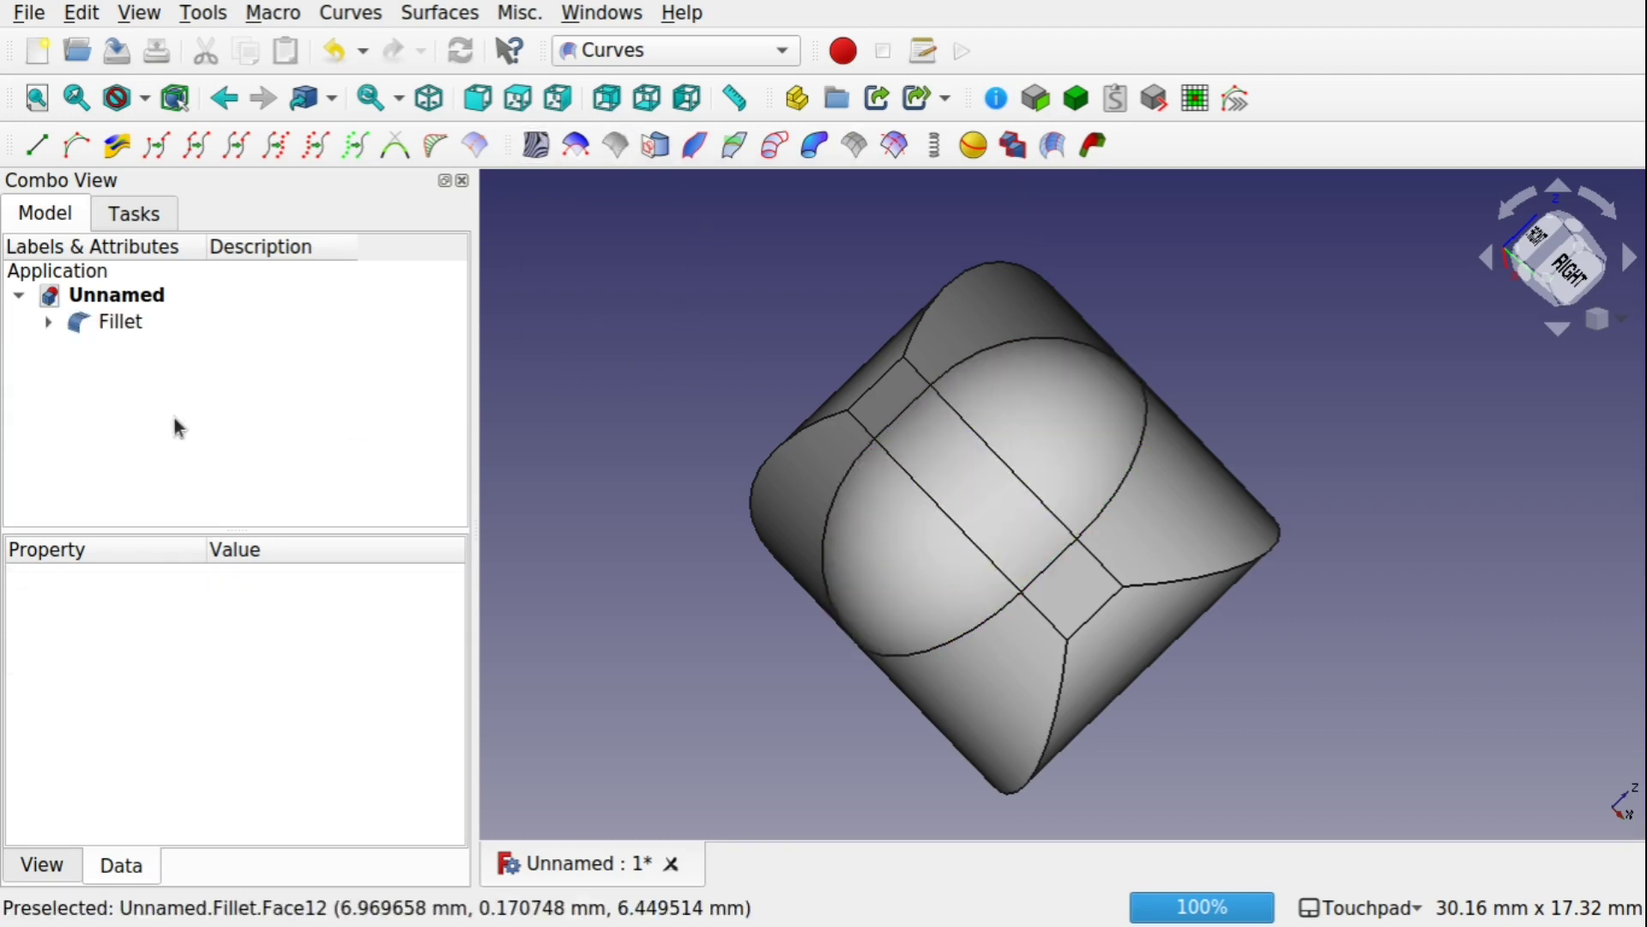
click(125, 323)
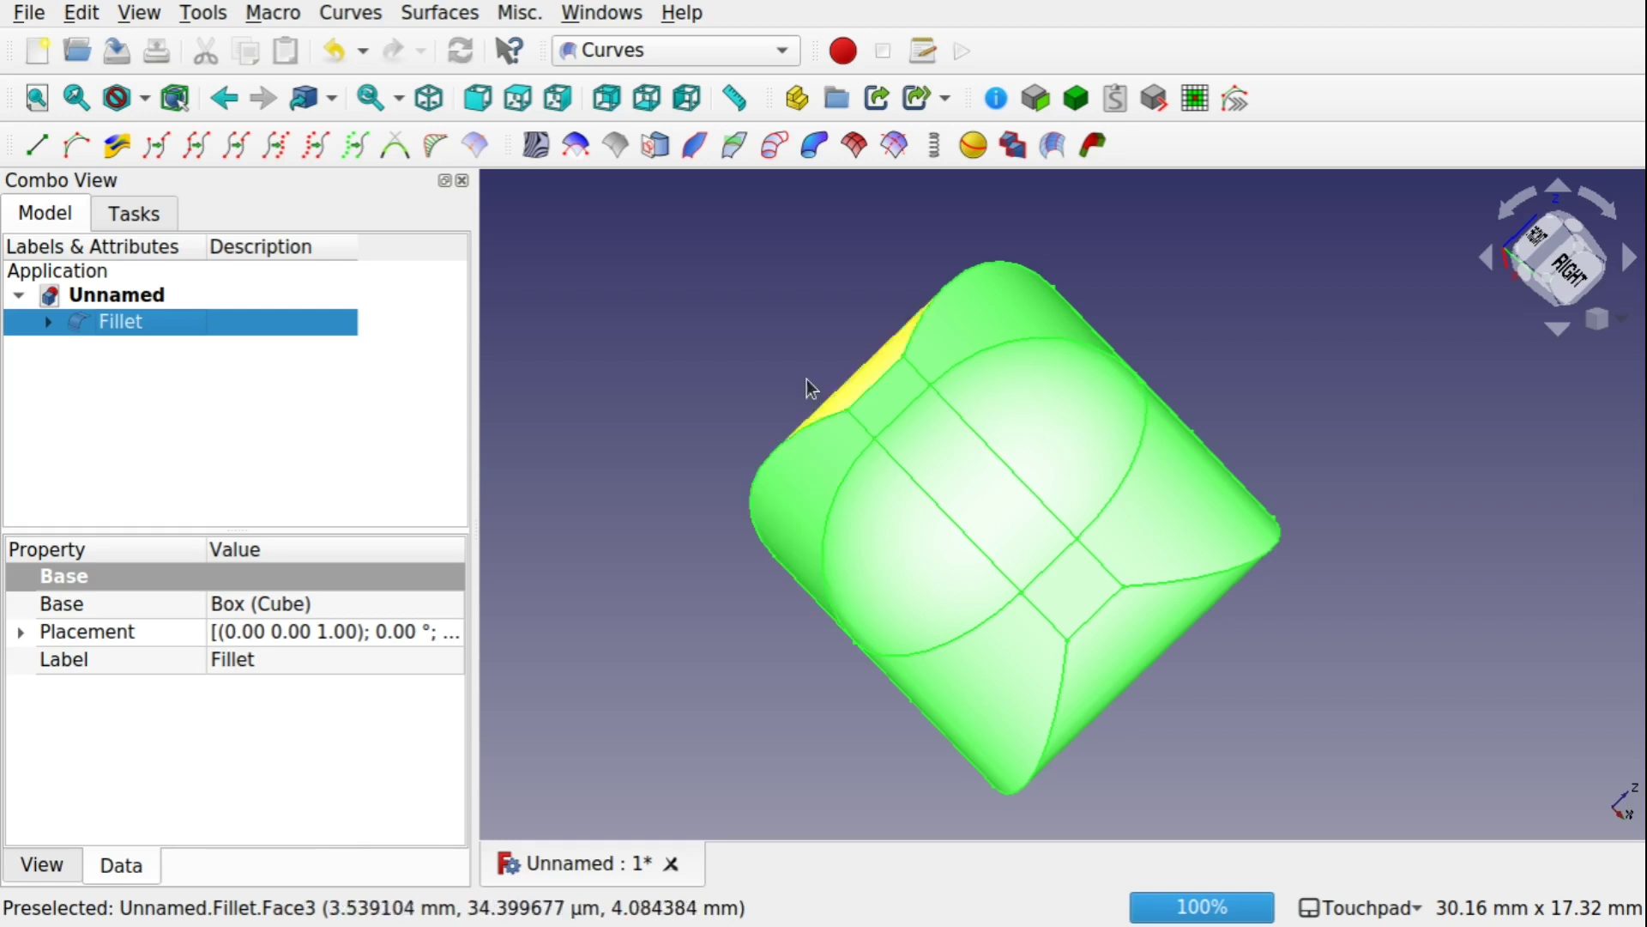
click(664, 340)
- Create iso-curves on the filleted cube's two dome-shaped faces and the narrow strip face between them
click(904, 568)
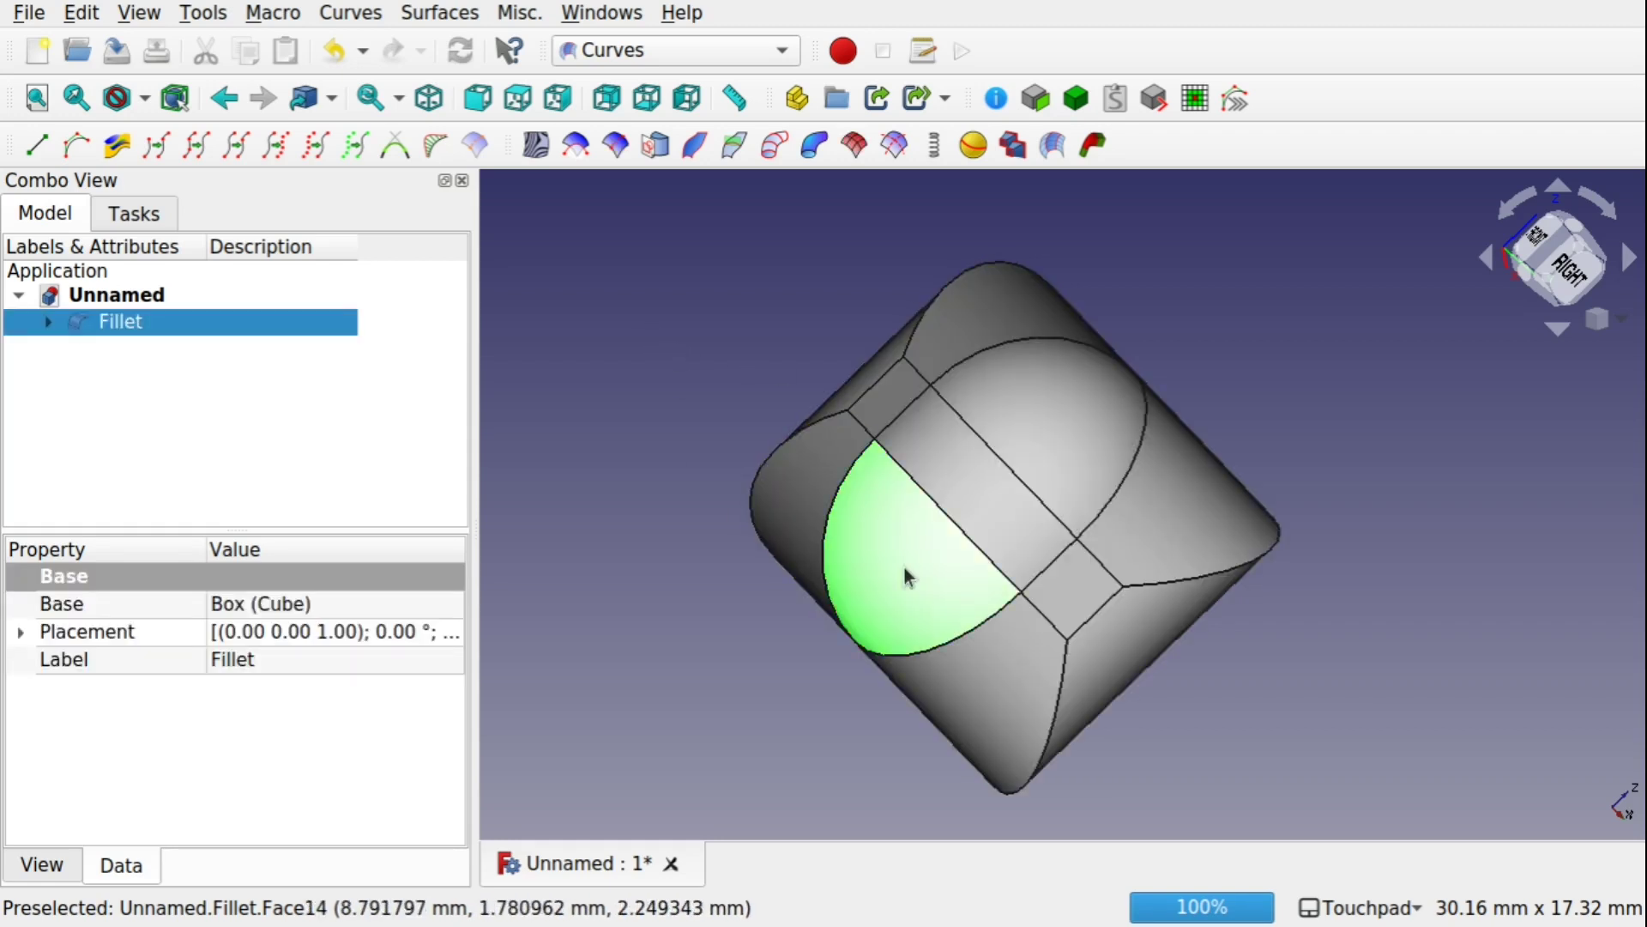
ctrl+click(1007, 507)
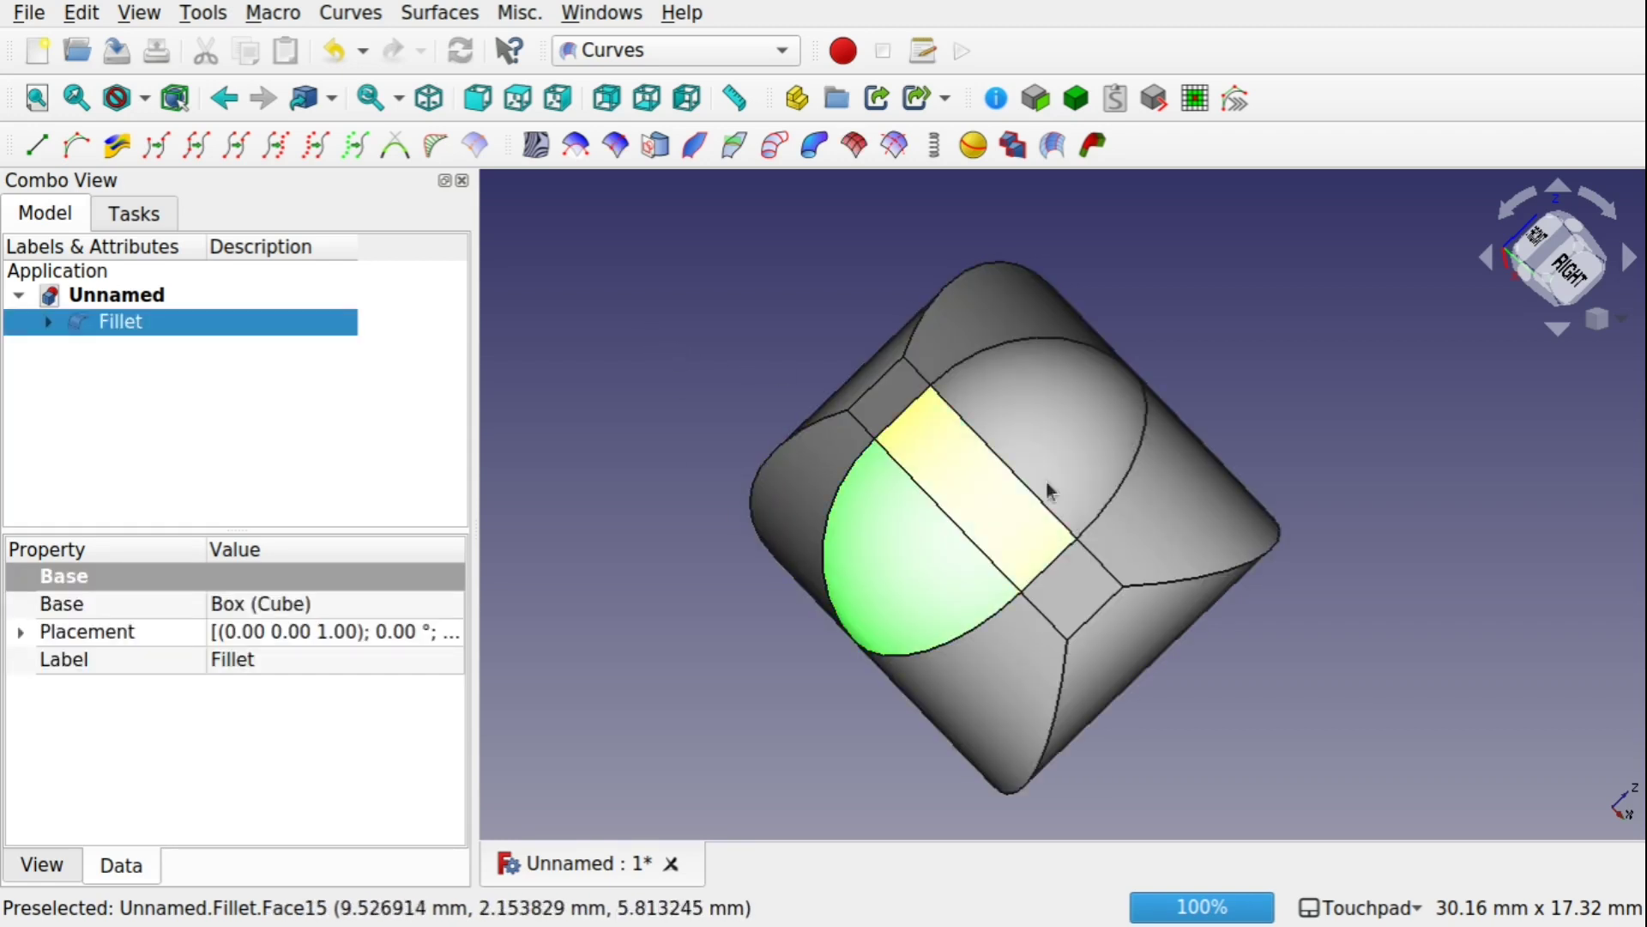
ctrl+click(1061, 488)
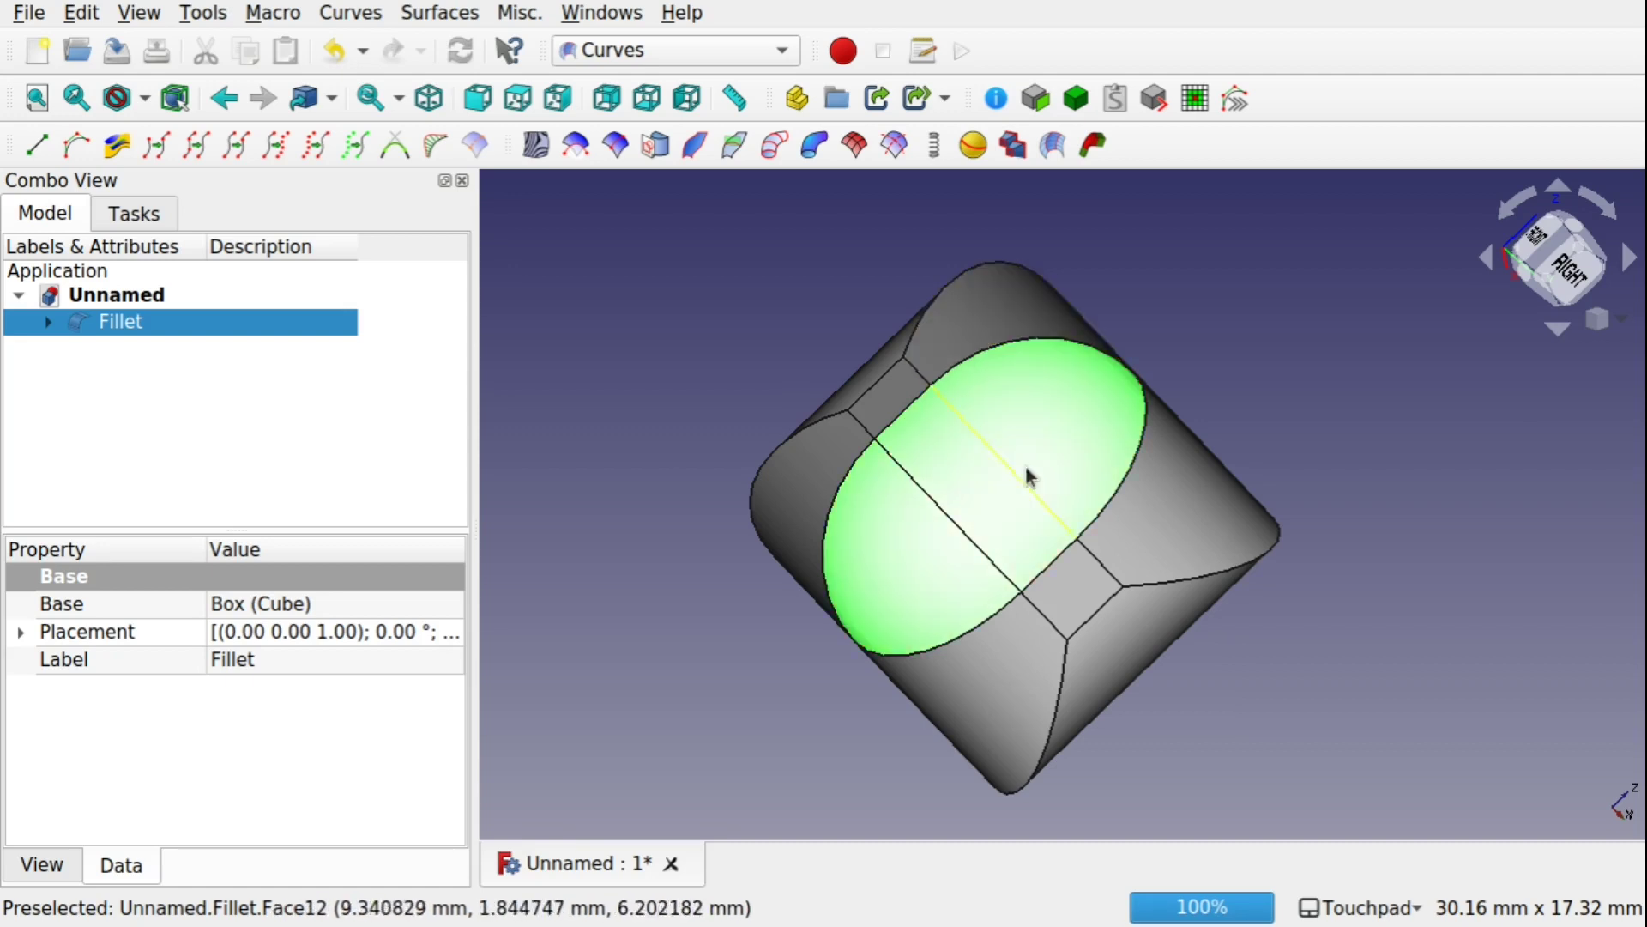
click(616, 146)
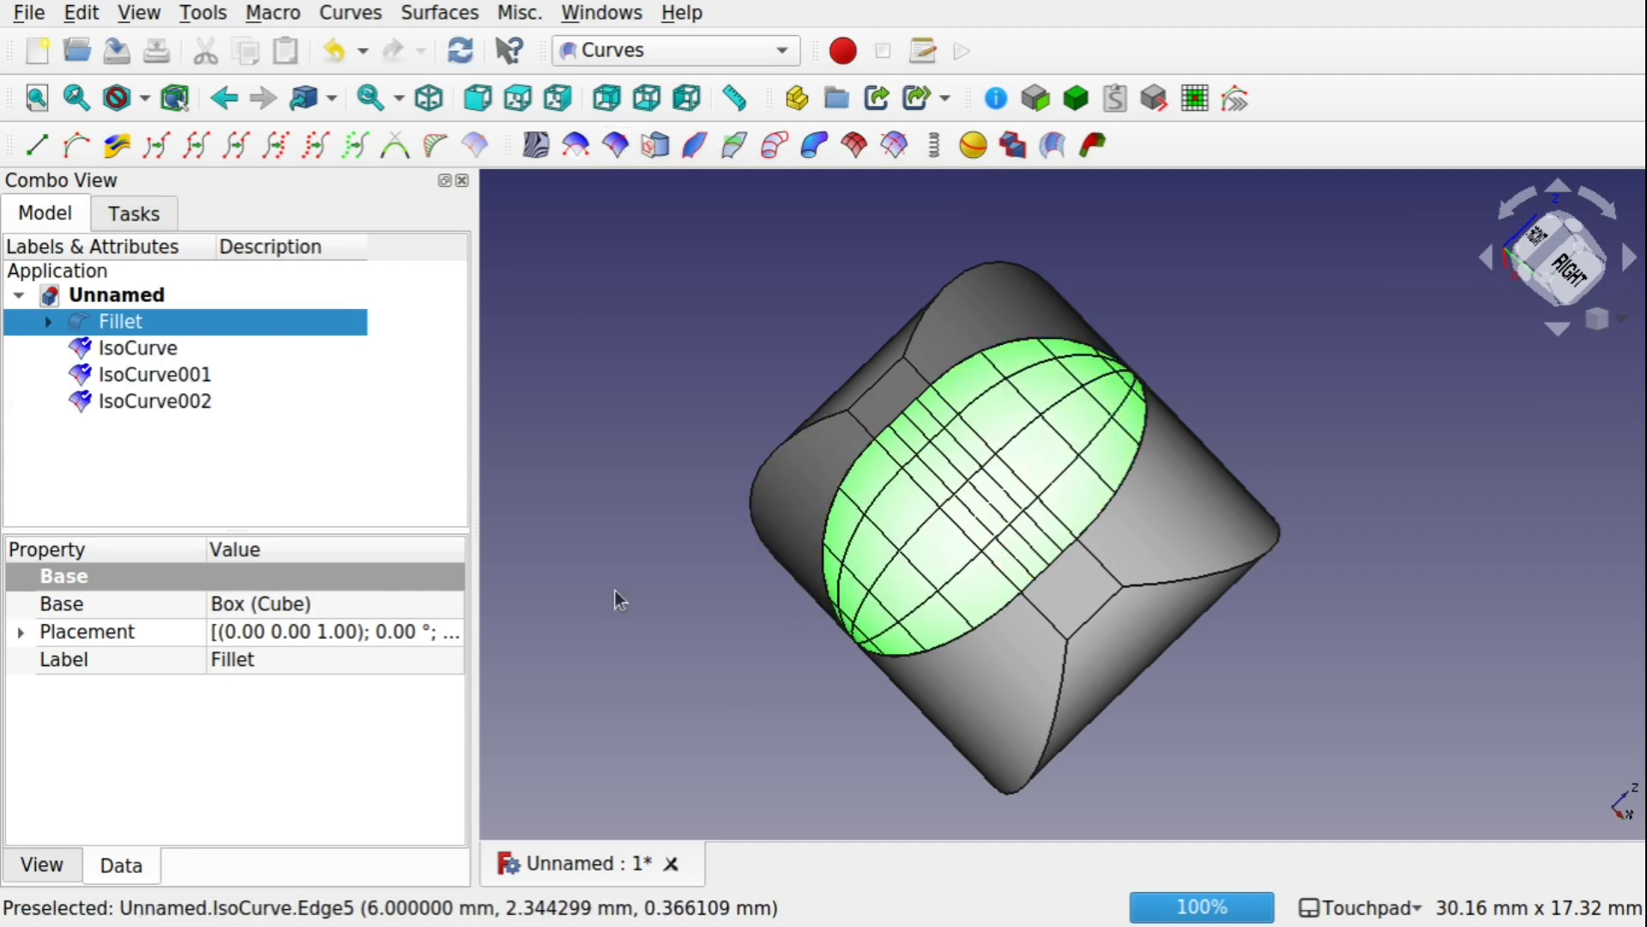
click(407, 415)
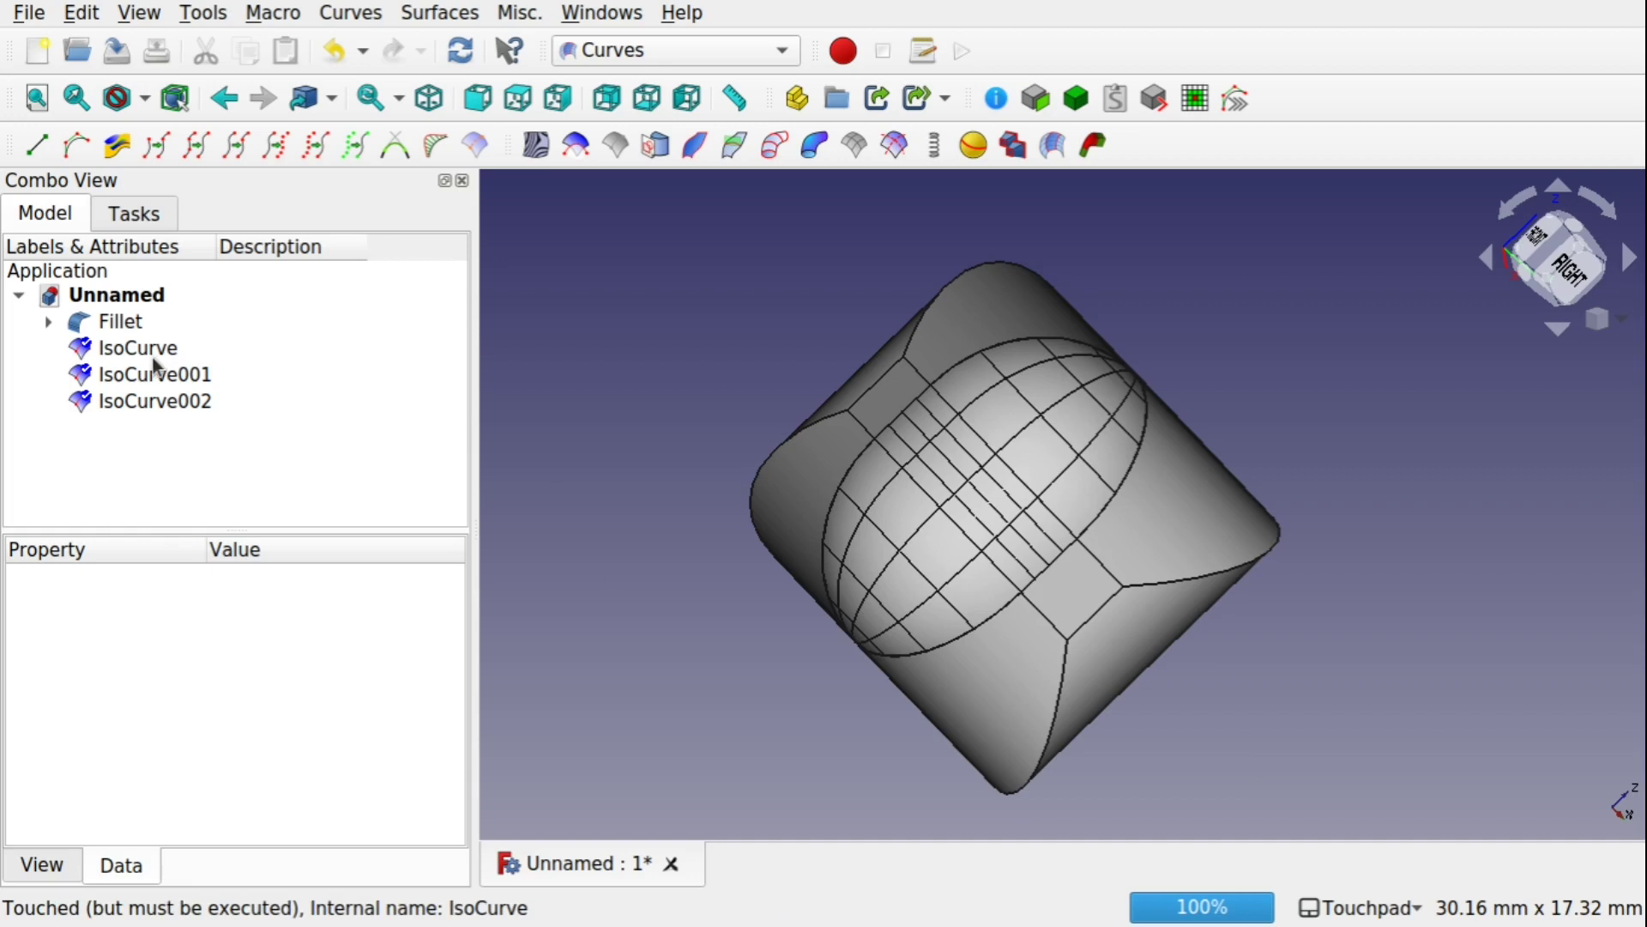
- Delete IsoCurve001 on the middle strip and IsoCurve on the lower dome face, keeping only IsoCurve002
click(176, 351)
click(163, 384)
click(153, 400)
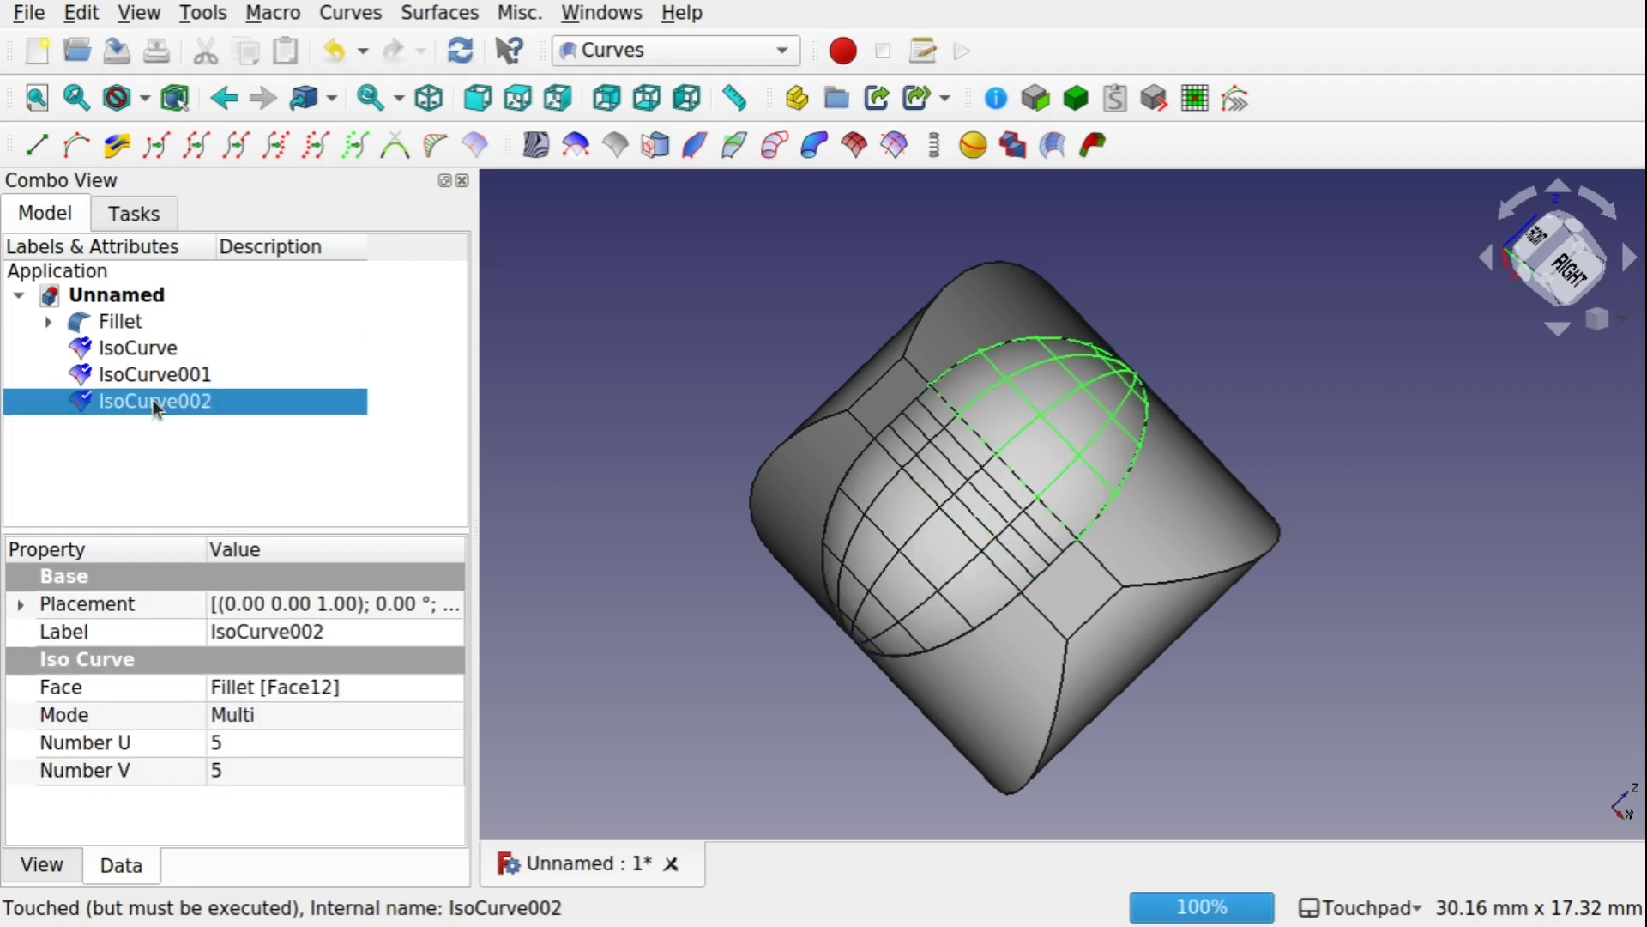
click(133, 353)
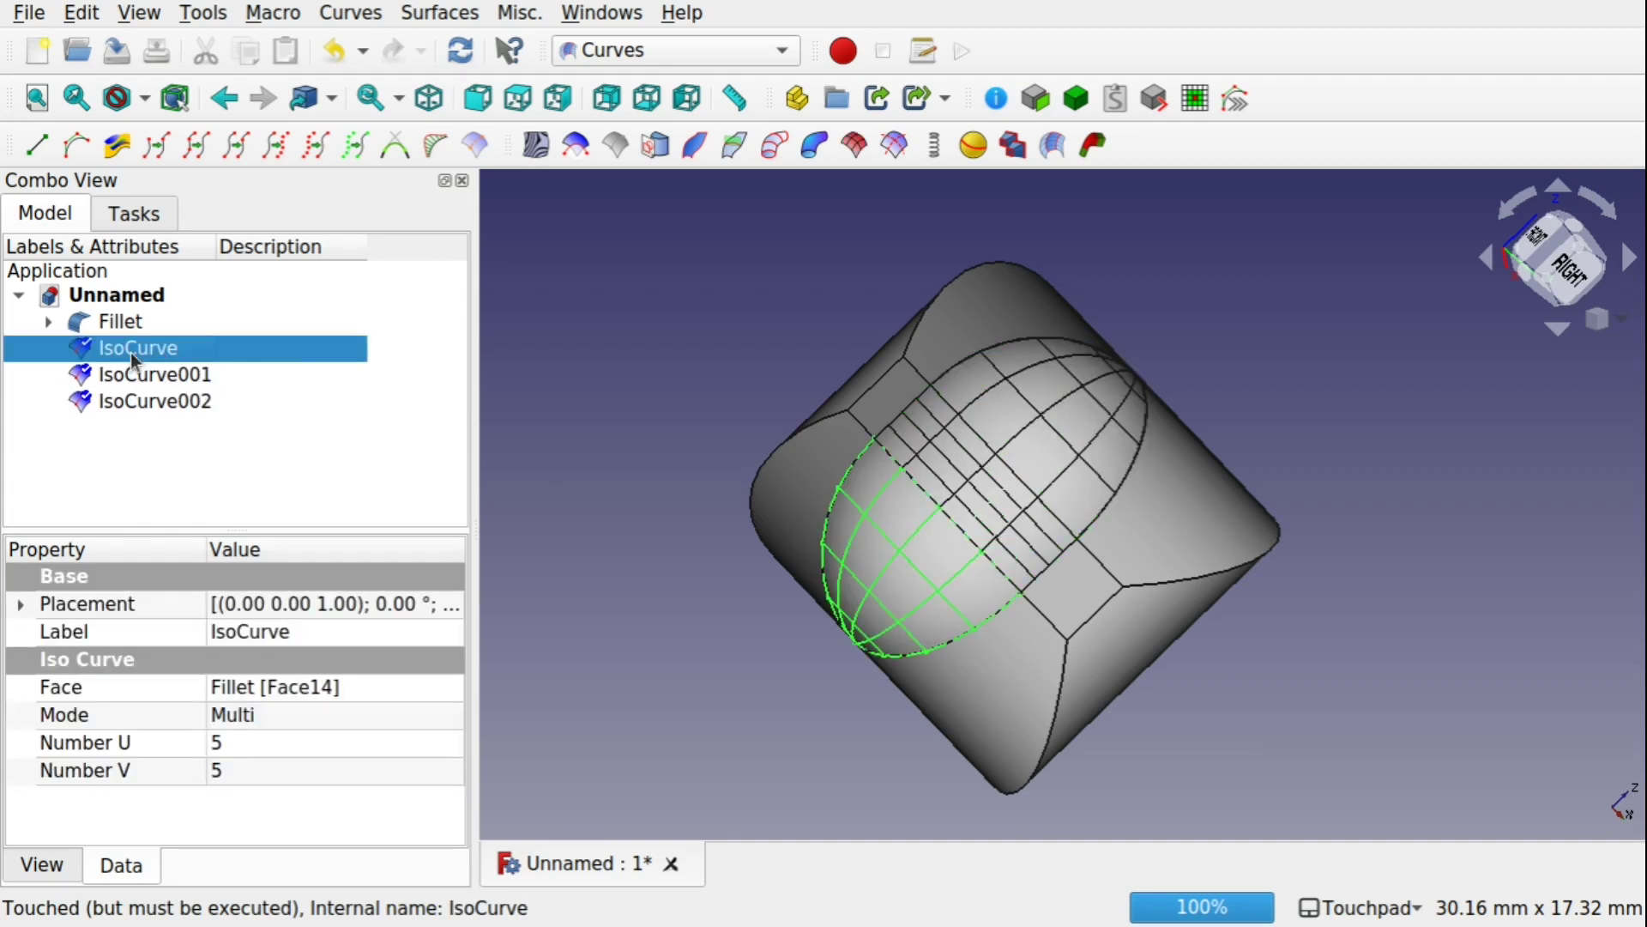
click(180, 376)
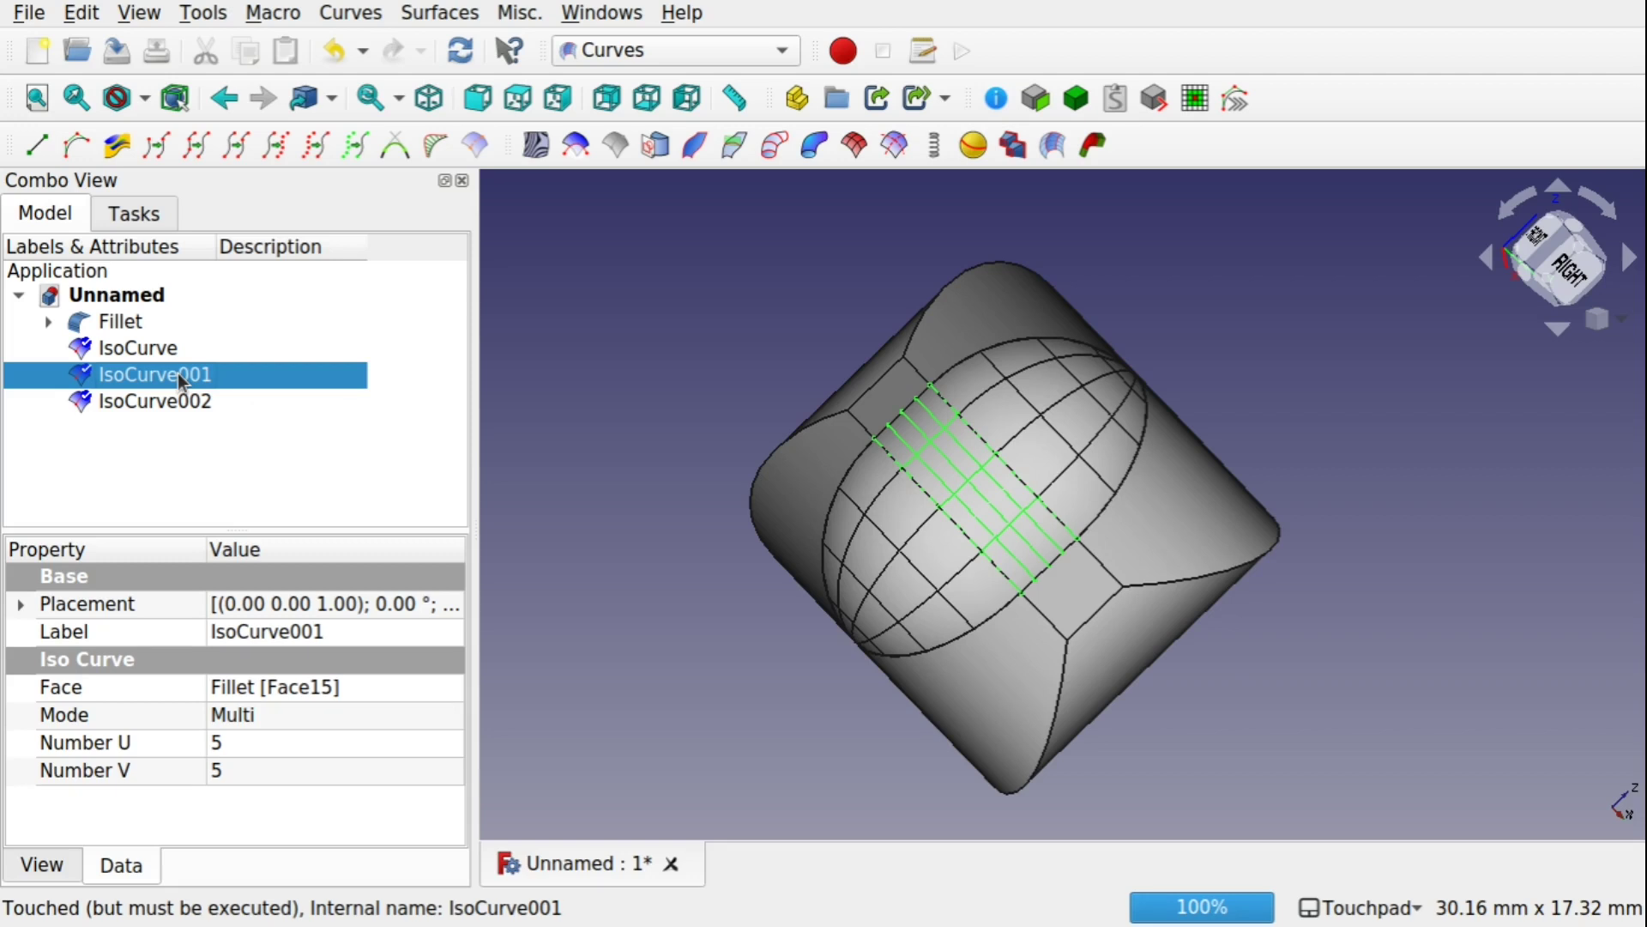
key(Delete)
click(151, 378)
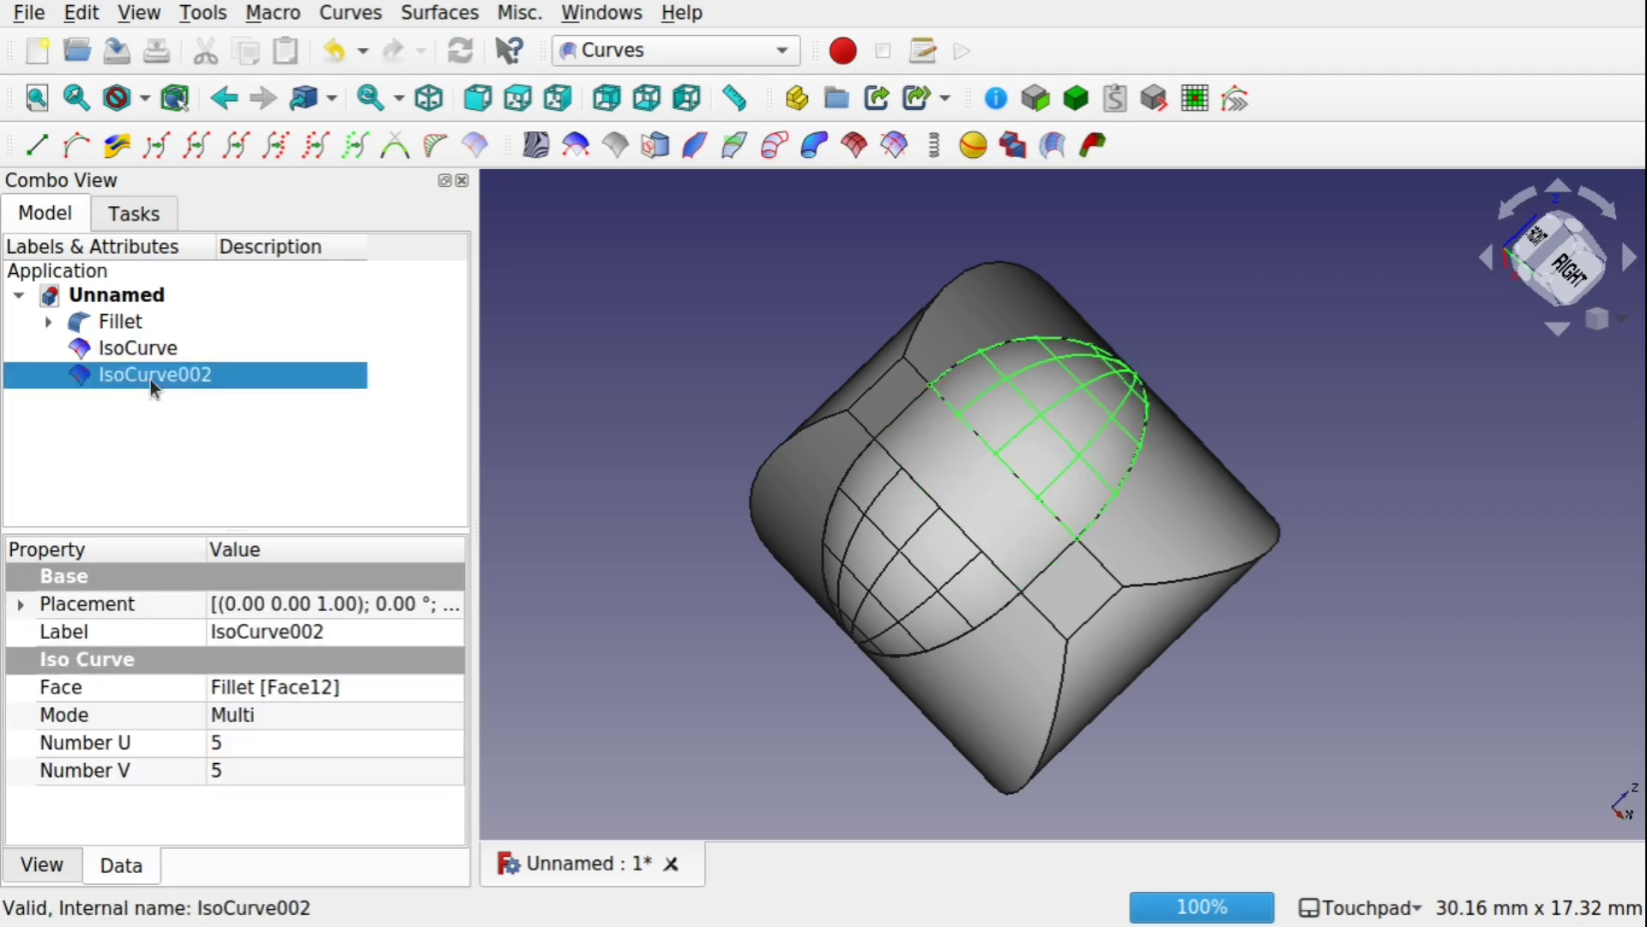
click(132, 350)
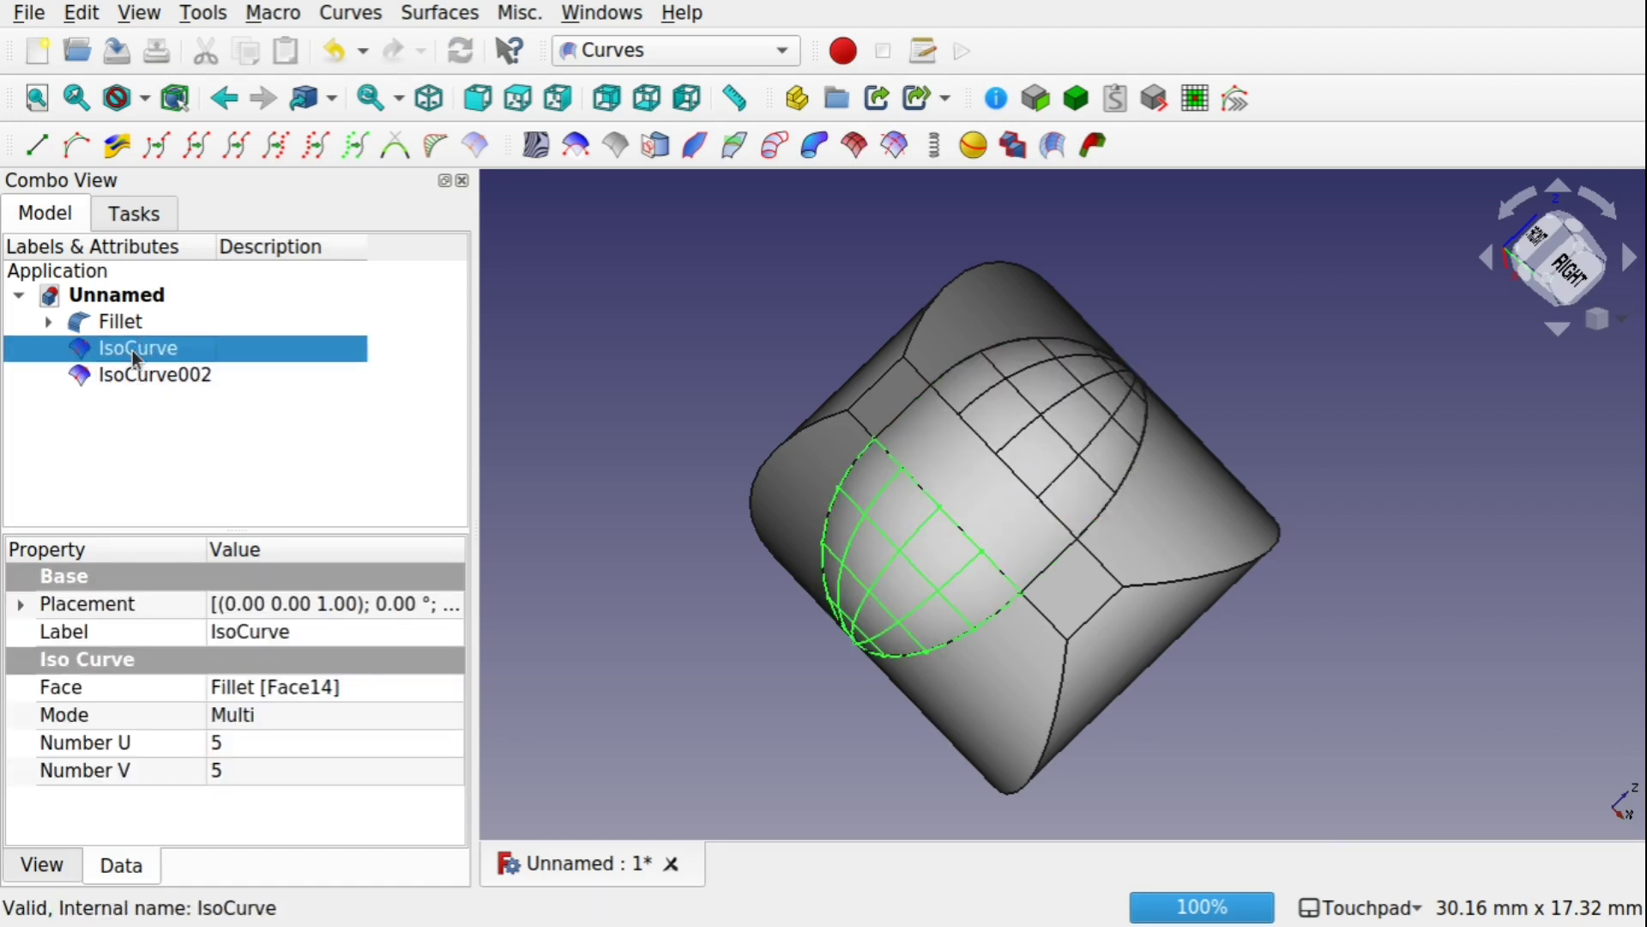
key(Delete)
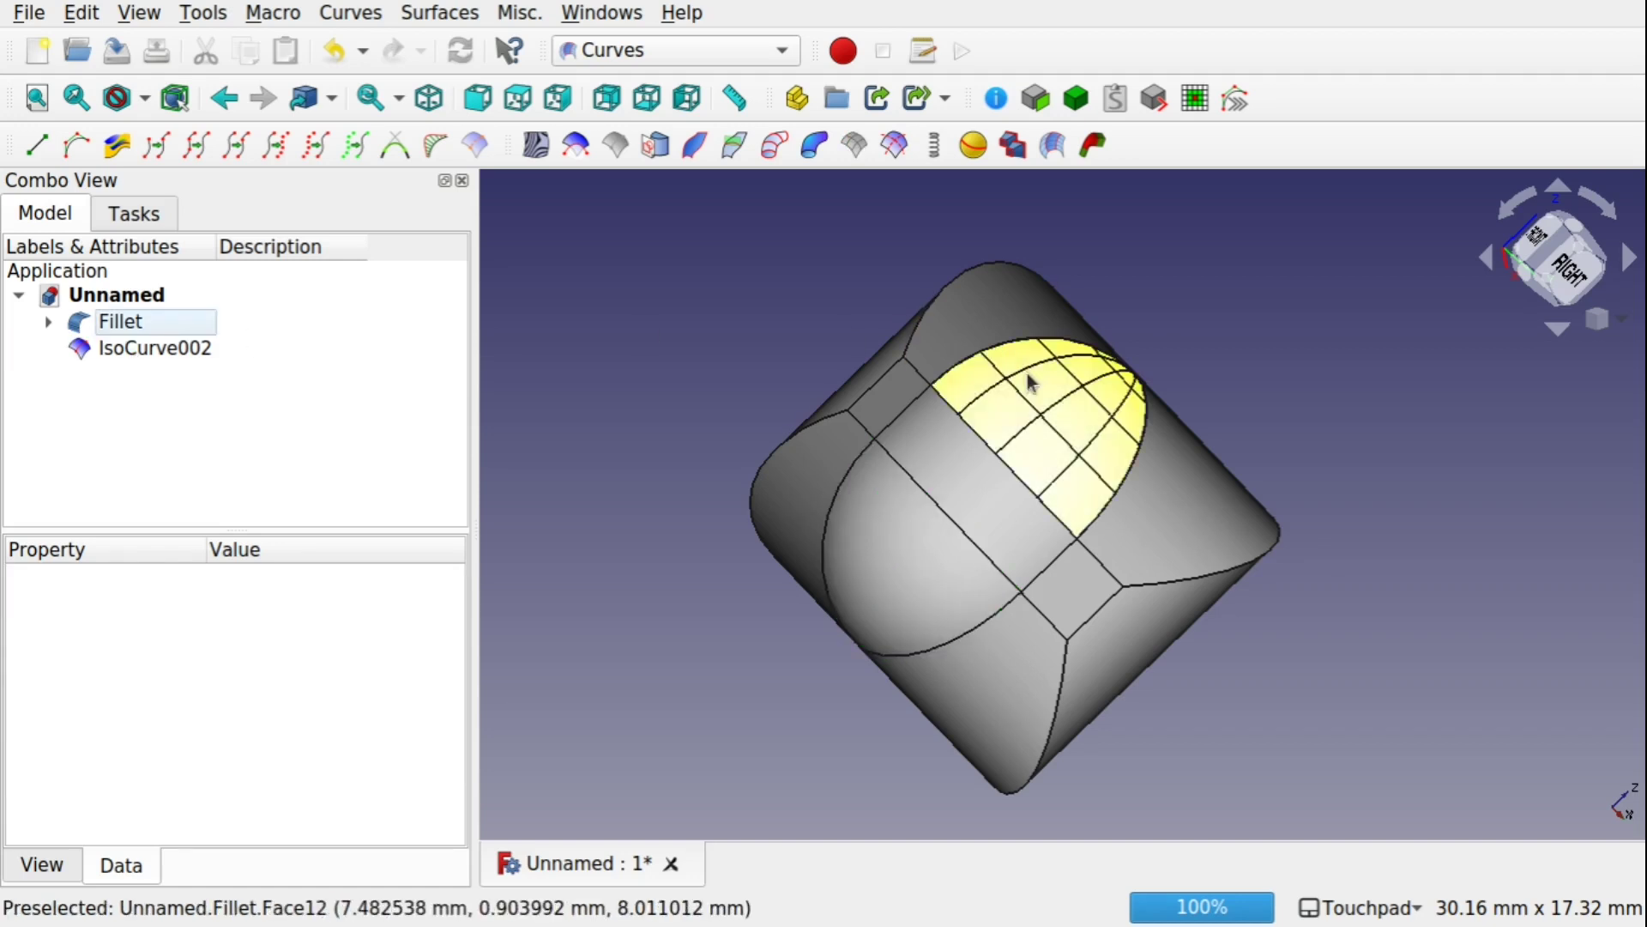
- Check single curves of the remaining IsoCurve002 grid and hide the Fillet solid to isolate the grid
click(1091, 448)
scroll(1090, 451, up, 5)
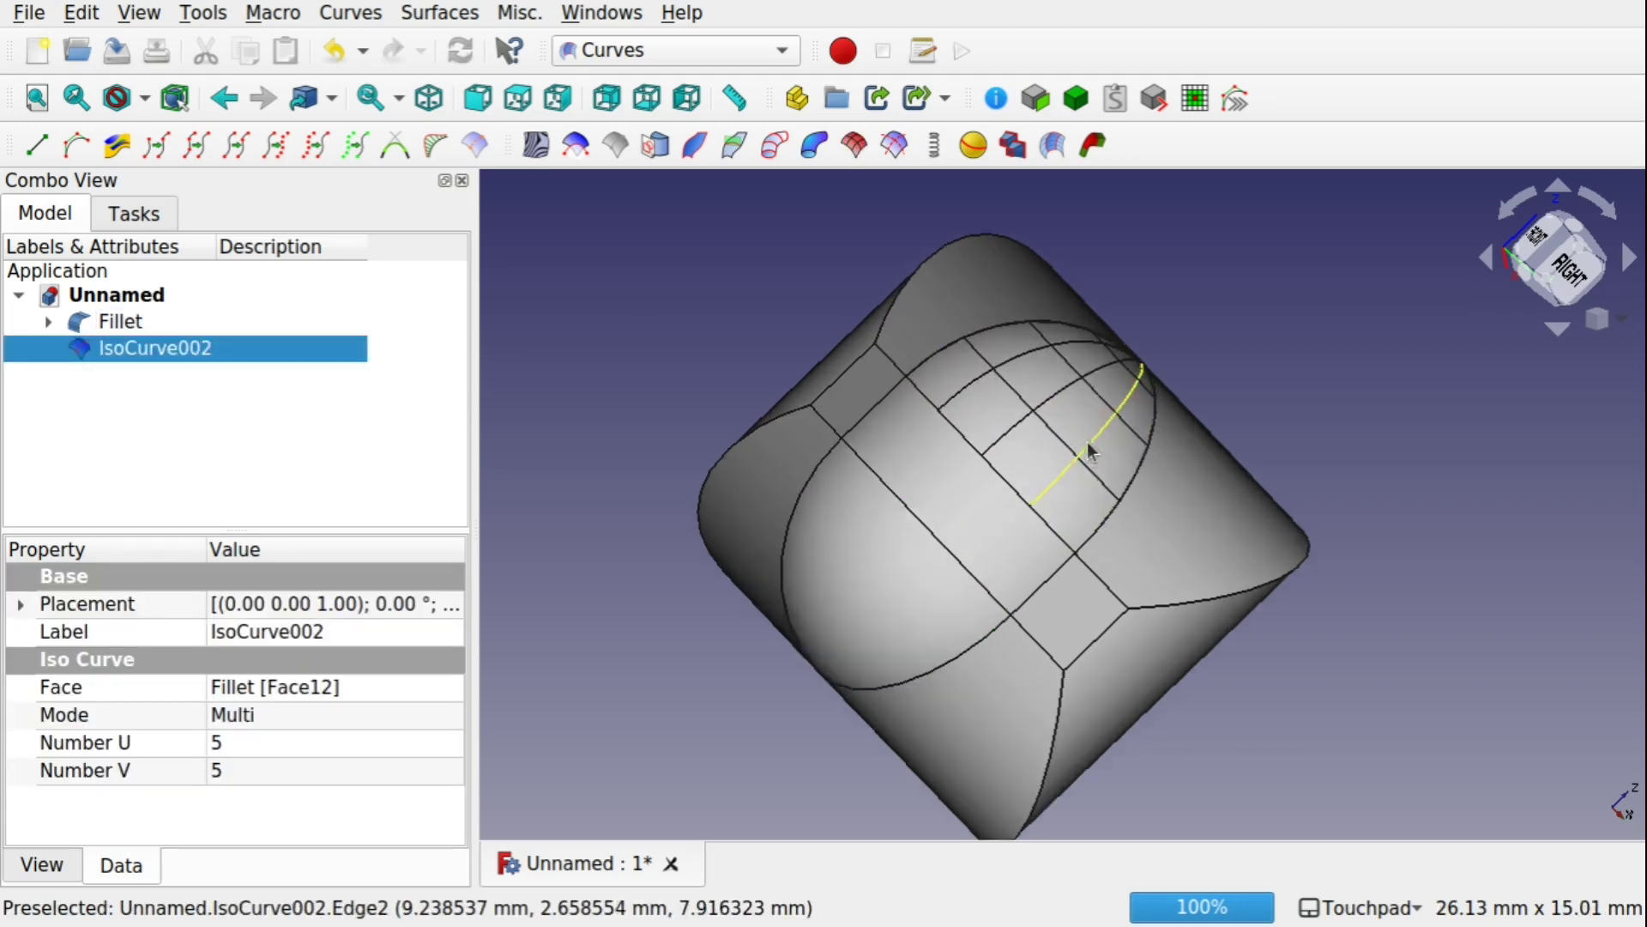
scroll(1089, 450, up, 1)
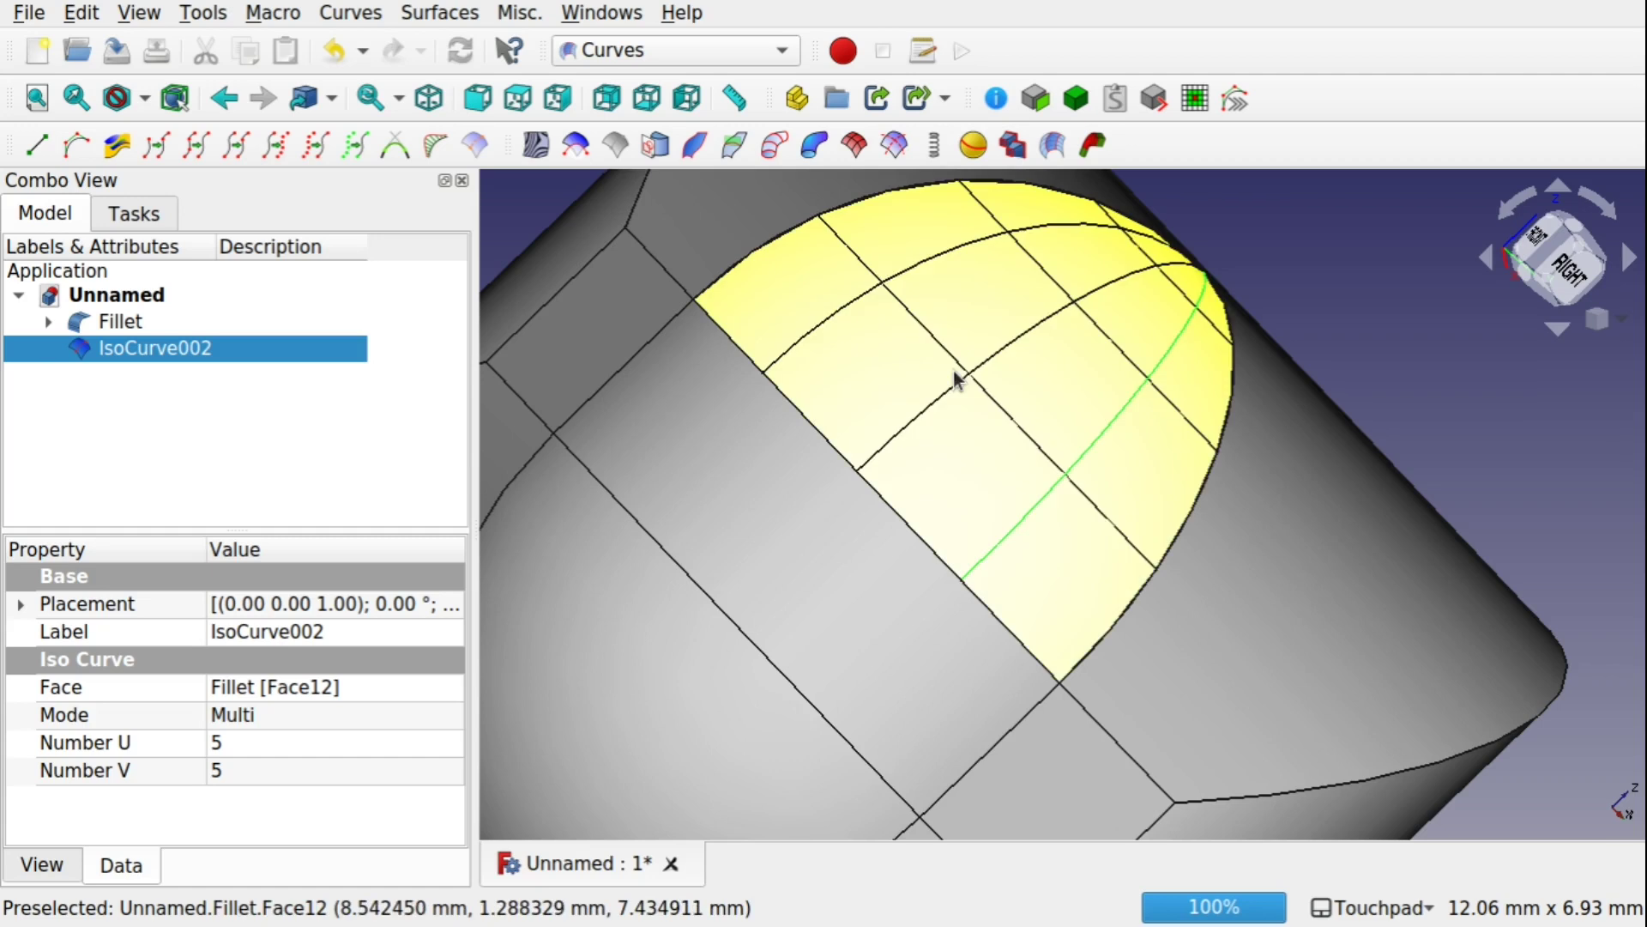
click(961, 386)
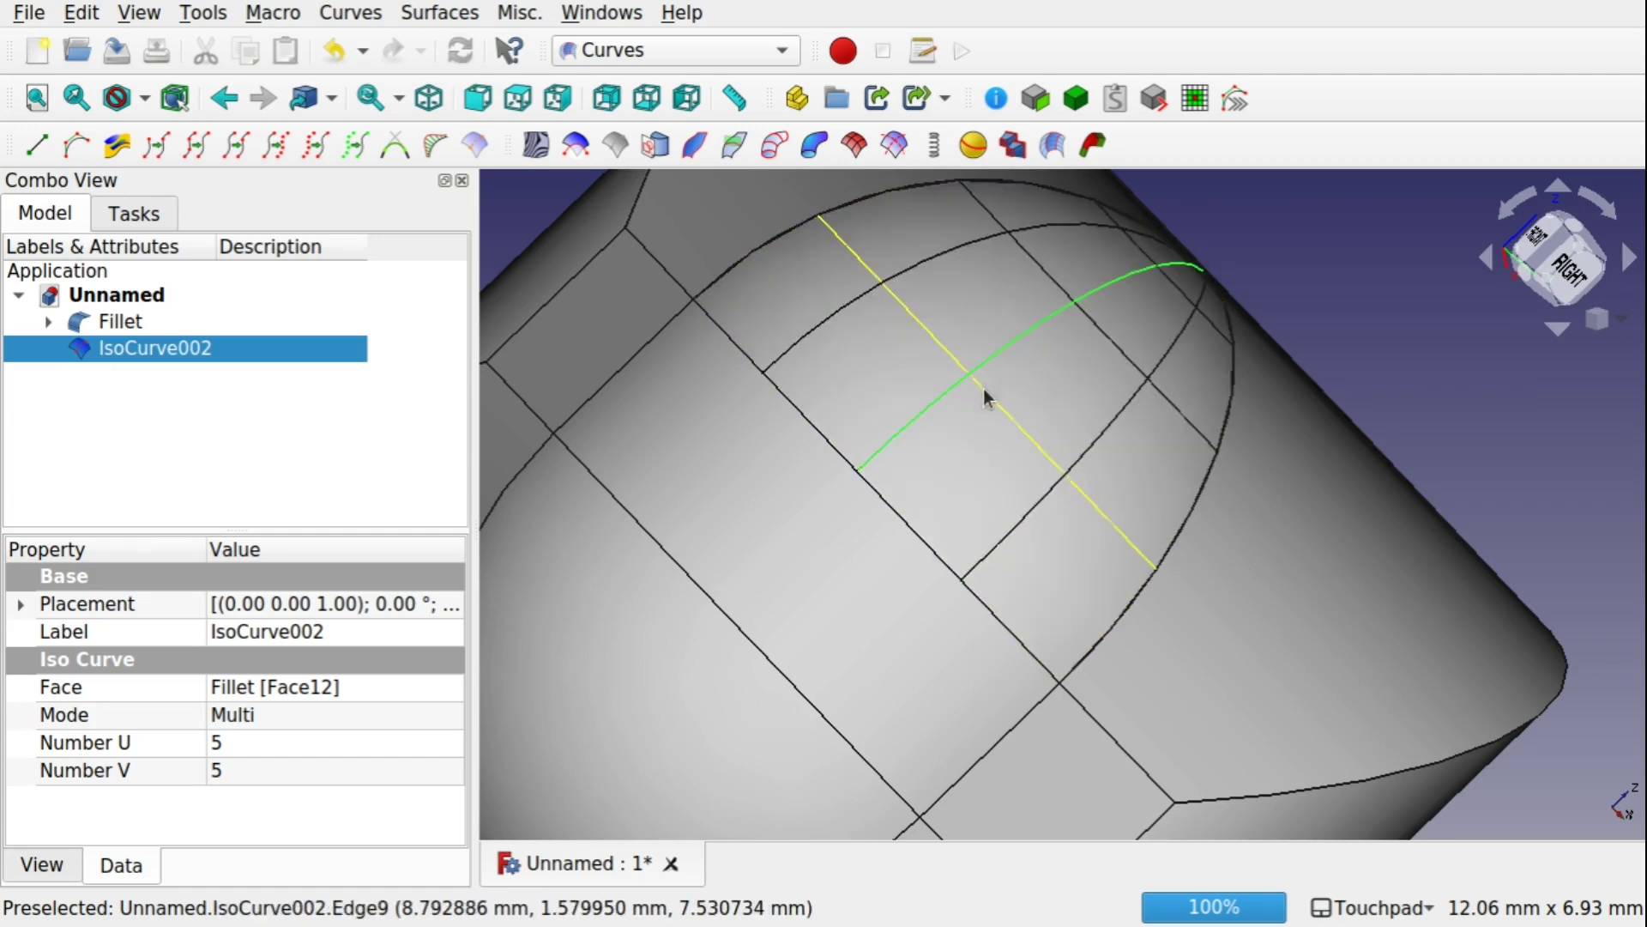
click(110, 324)
key(space)
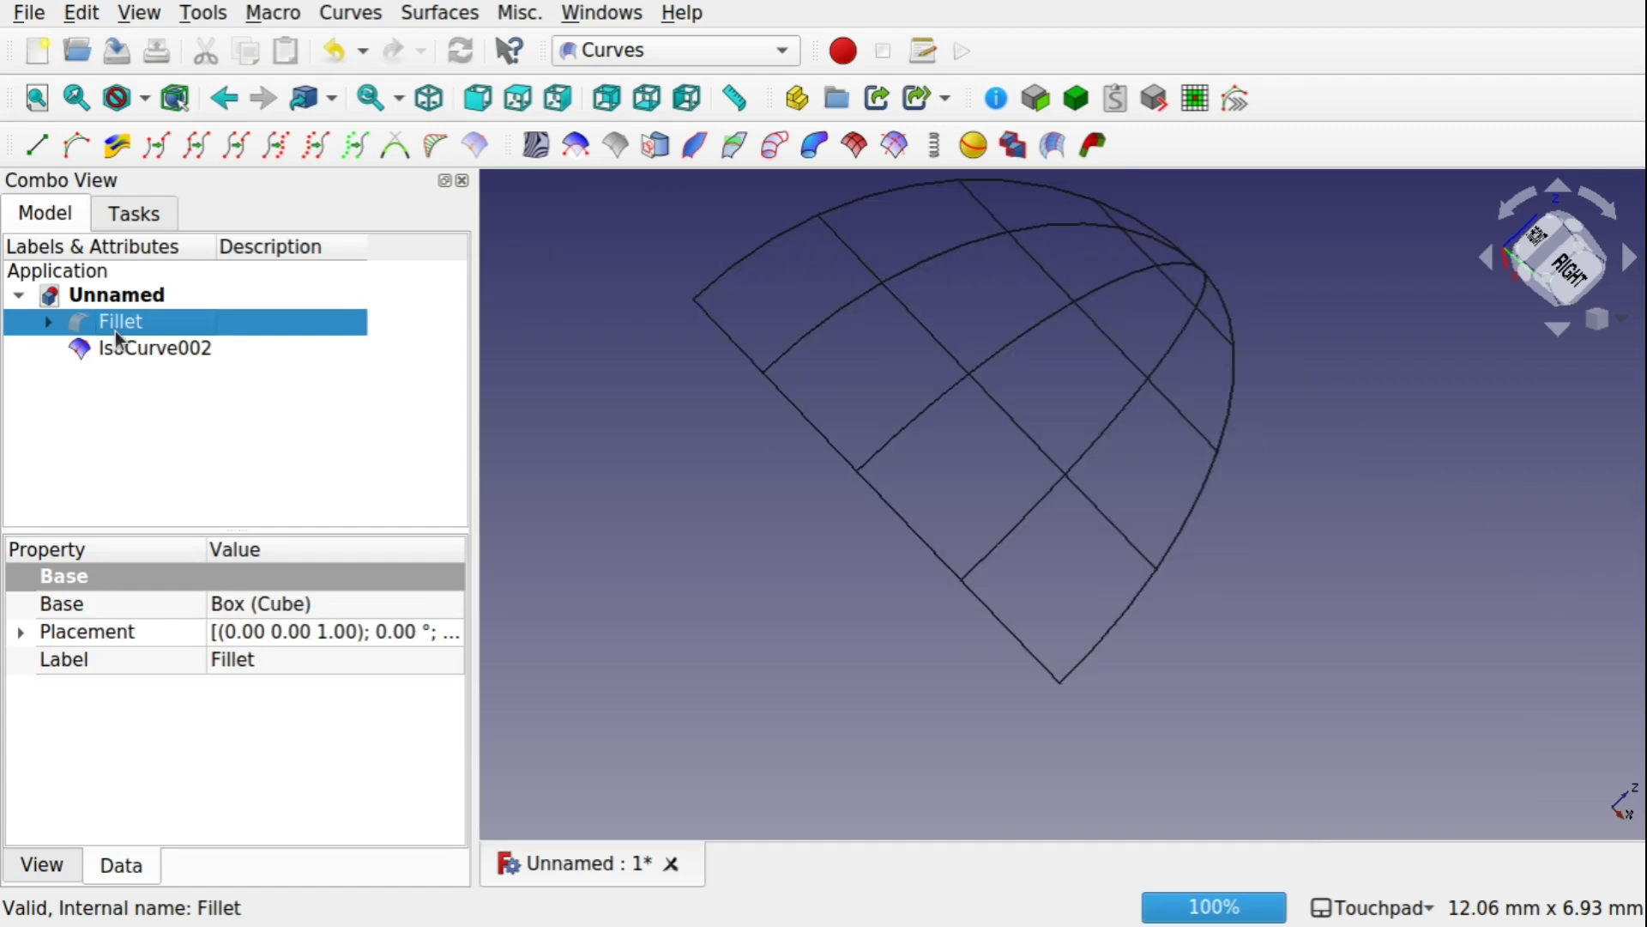
alt+drag(1160, 644, 1097, 624)
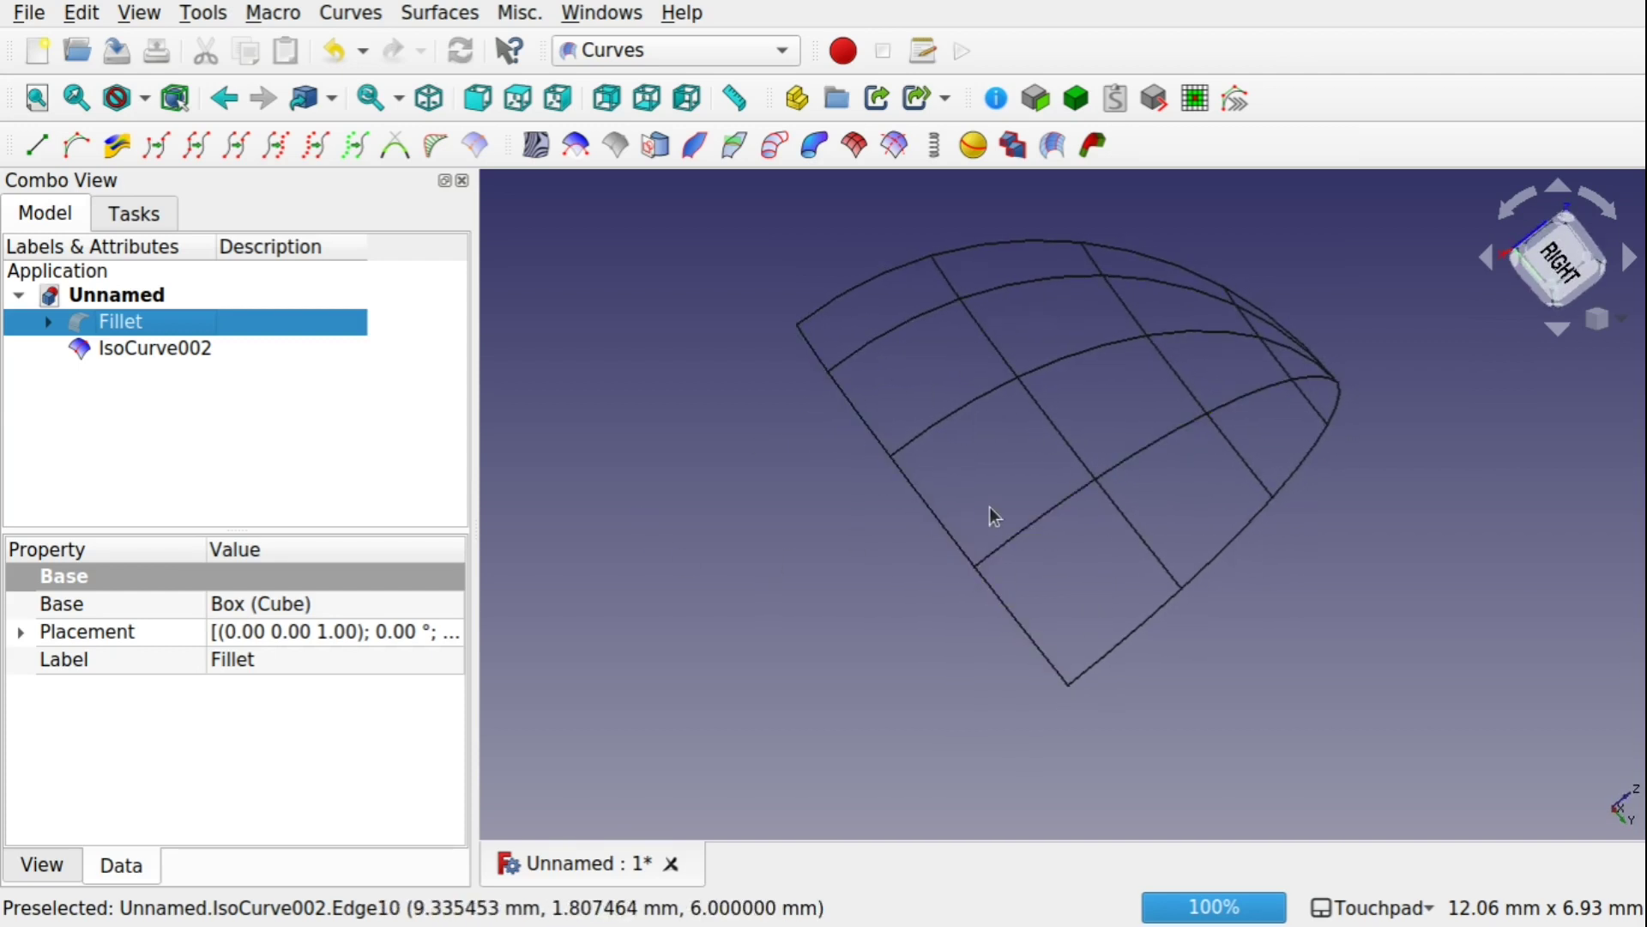
- Set IsoCurve002's Number U to 10 and Number V to 12
click(124, 351)
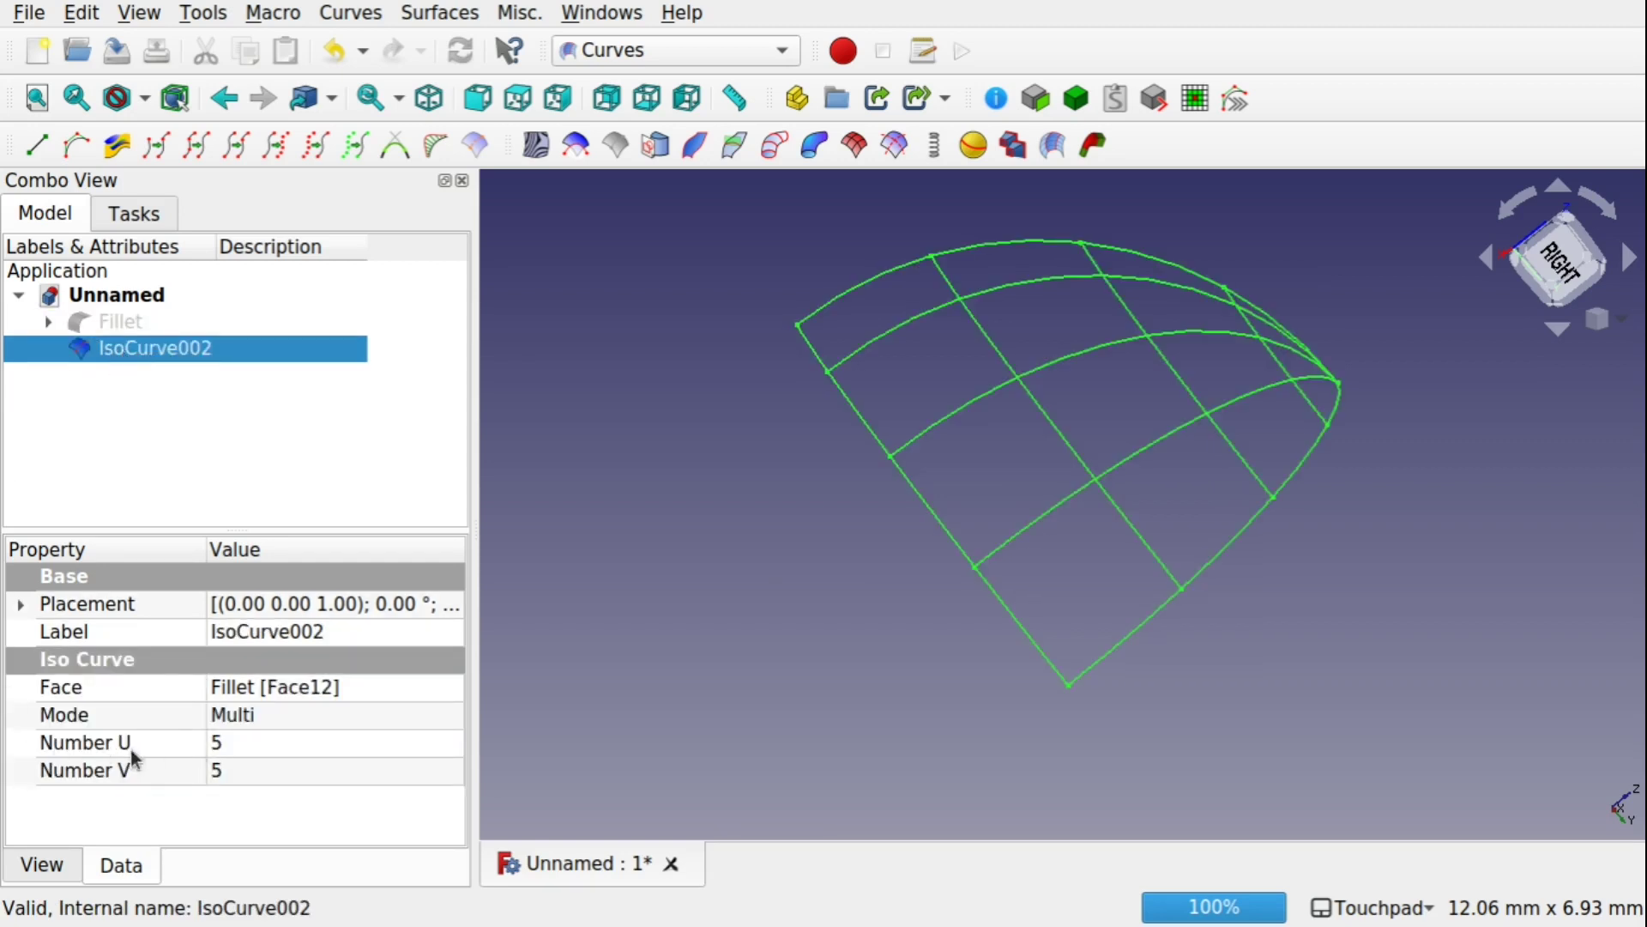
click(290, 745)
text(10)
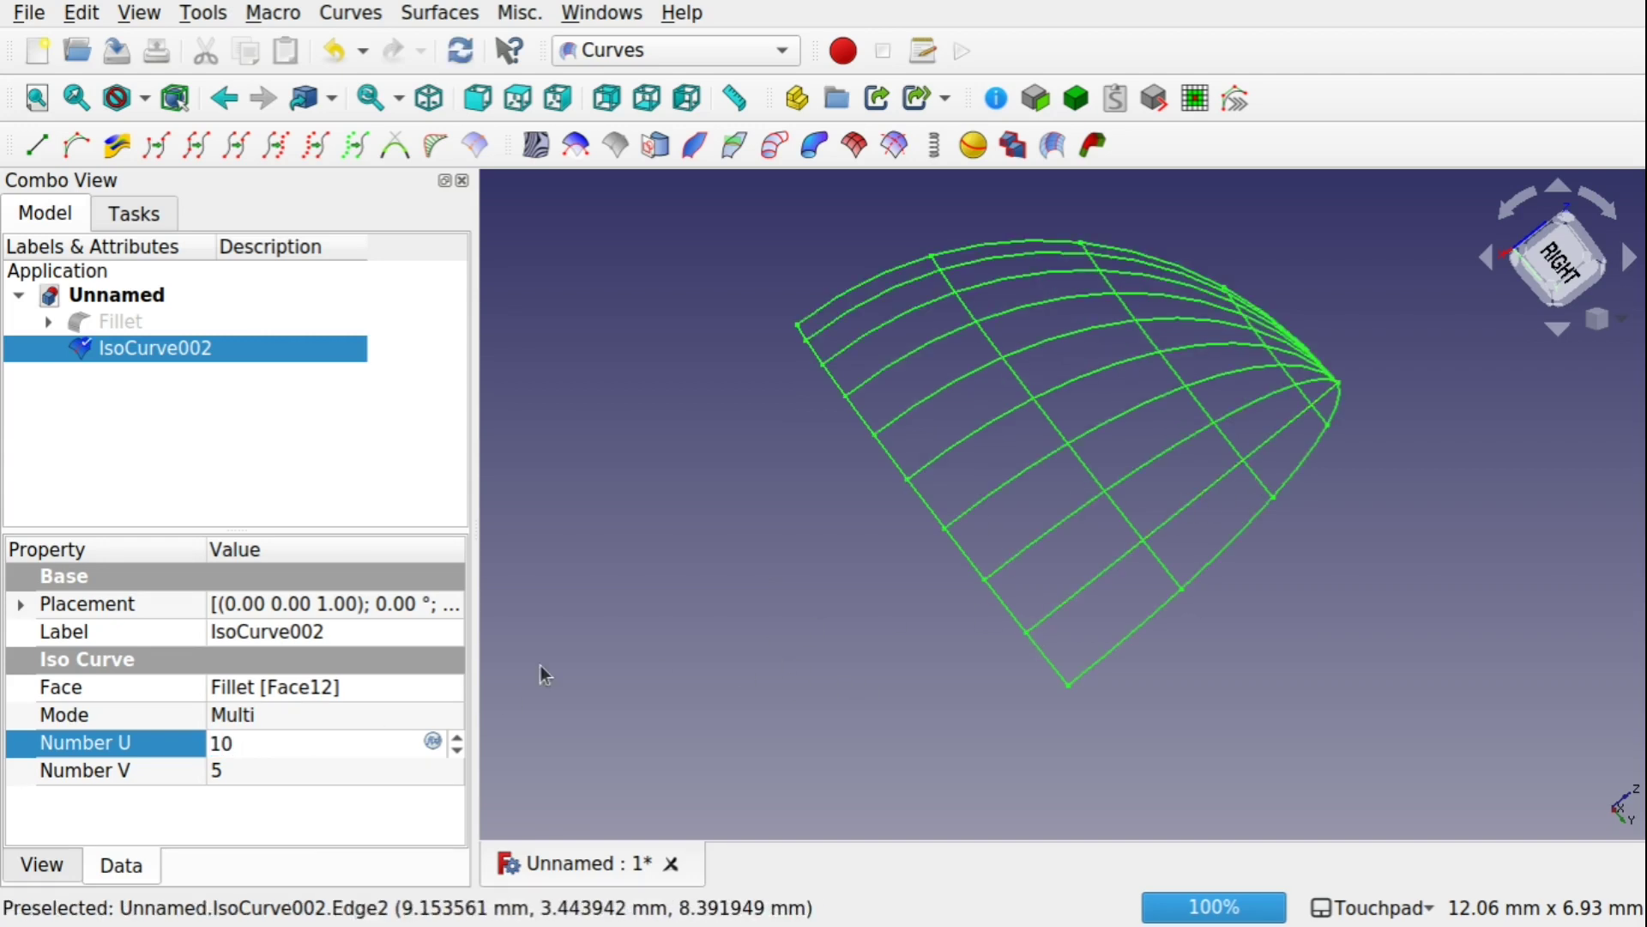
click(239, 772)
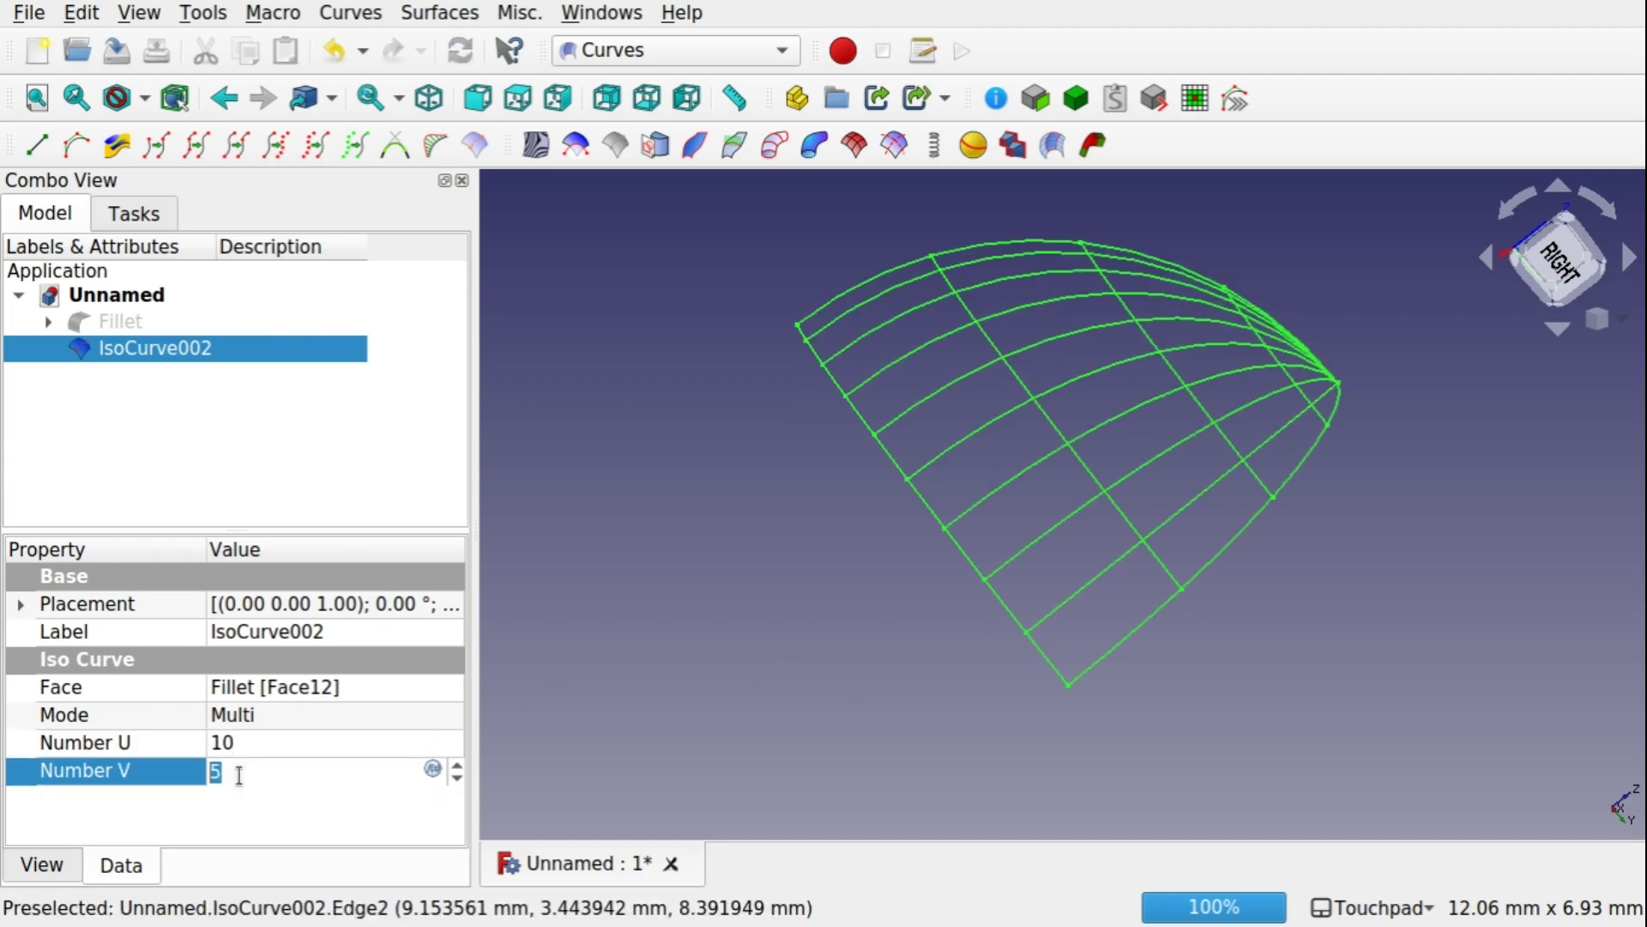
text(12)
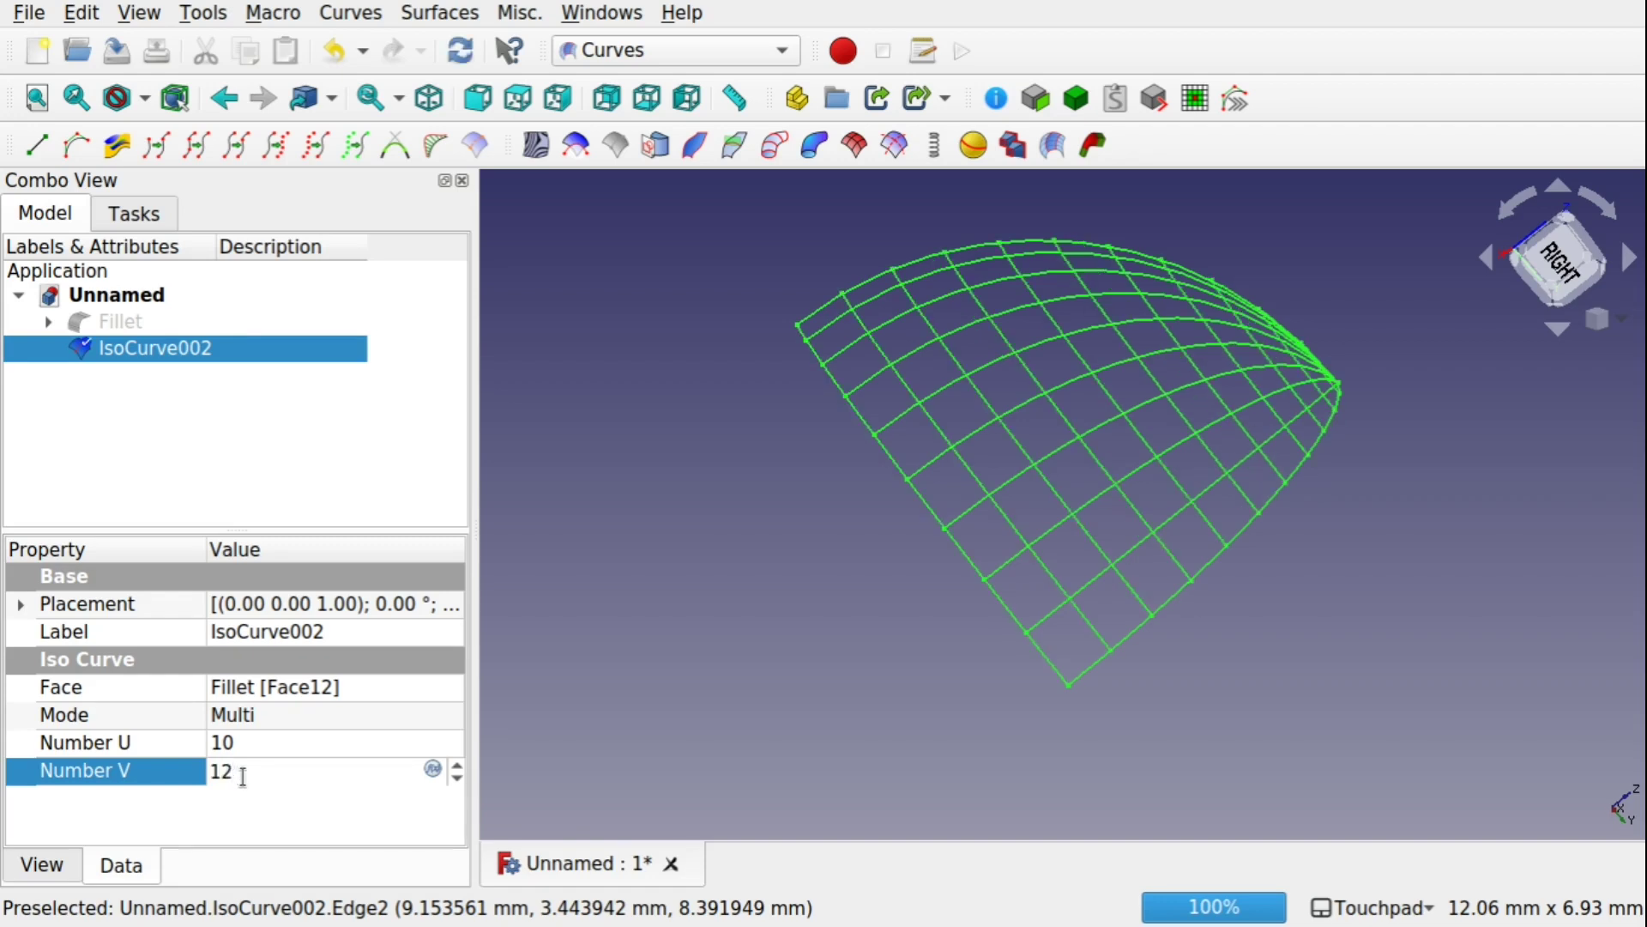
click(765, 723)
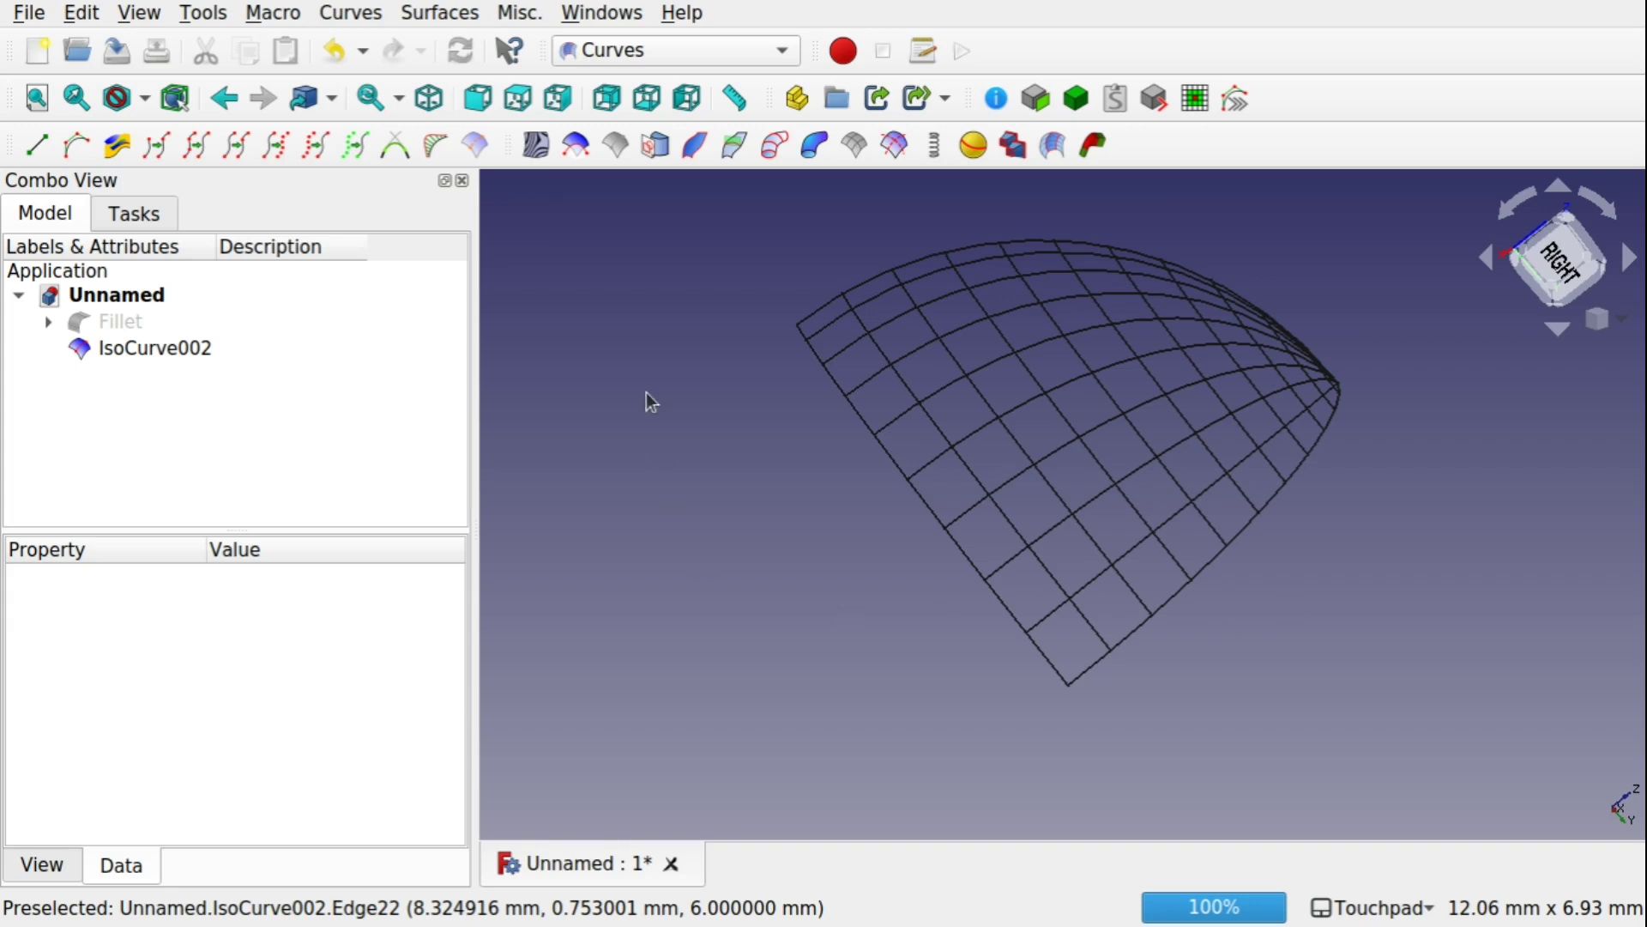
- Create a freehand B-spline through ten points picked on IsoCurve002's grid curves, winding from the wide edge toward the middle
click(1004, 607)
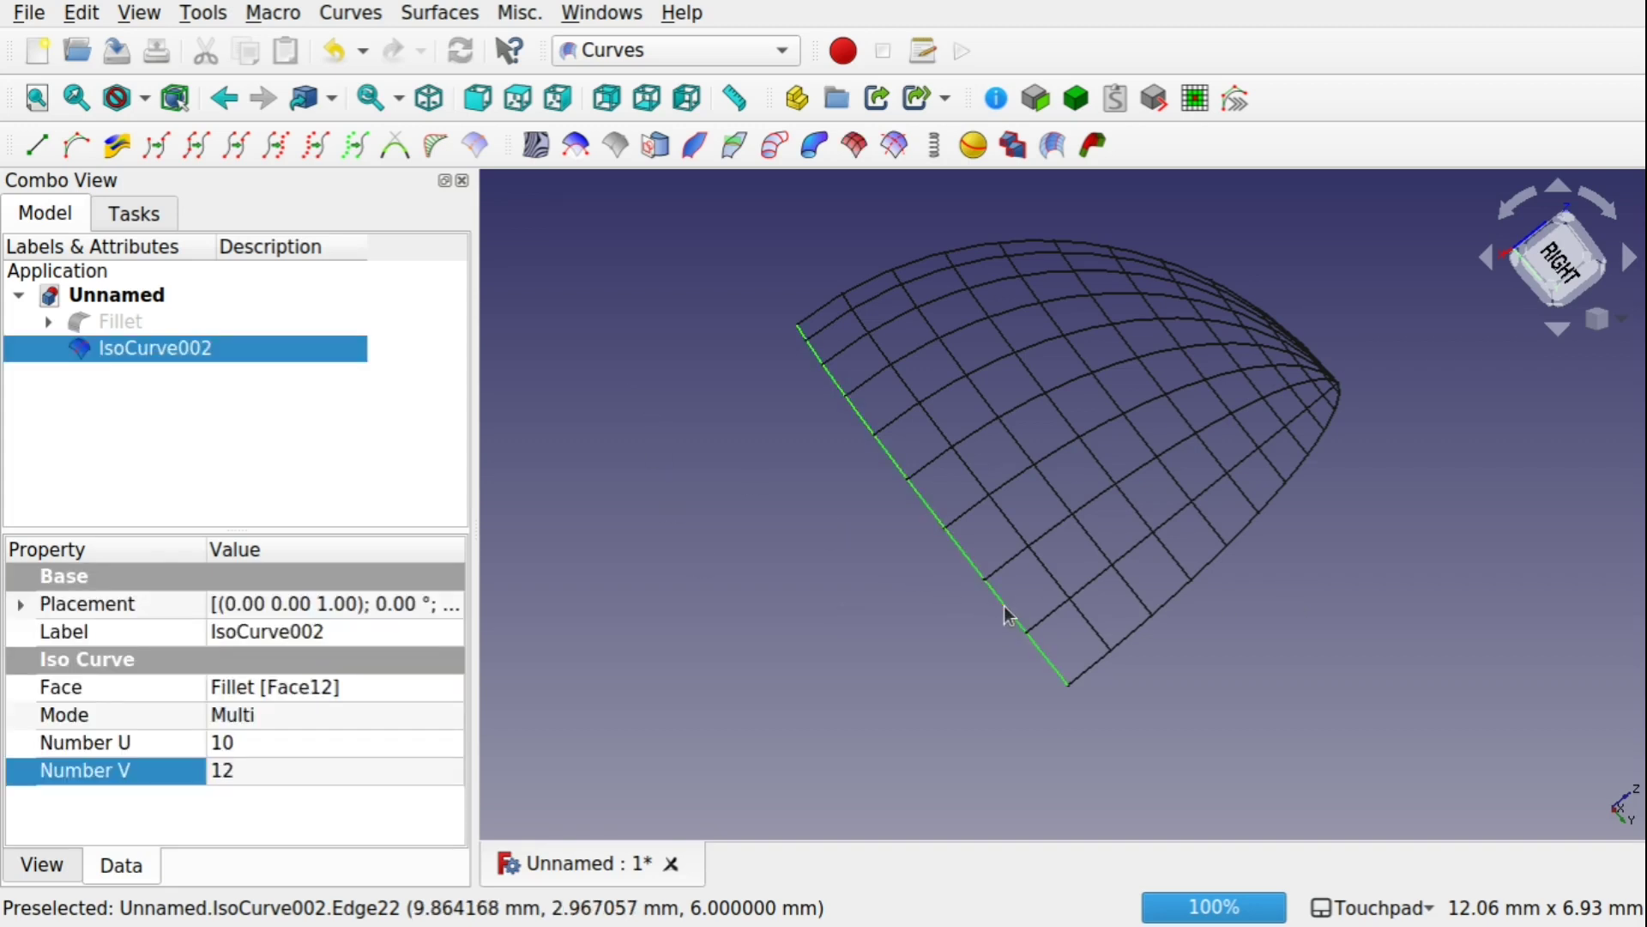
ctrl+click(1062, 581)
ctrl+click(1104, 557)
ctrl+click(1142, 519)
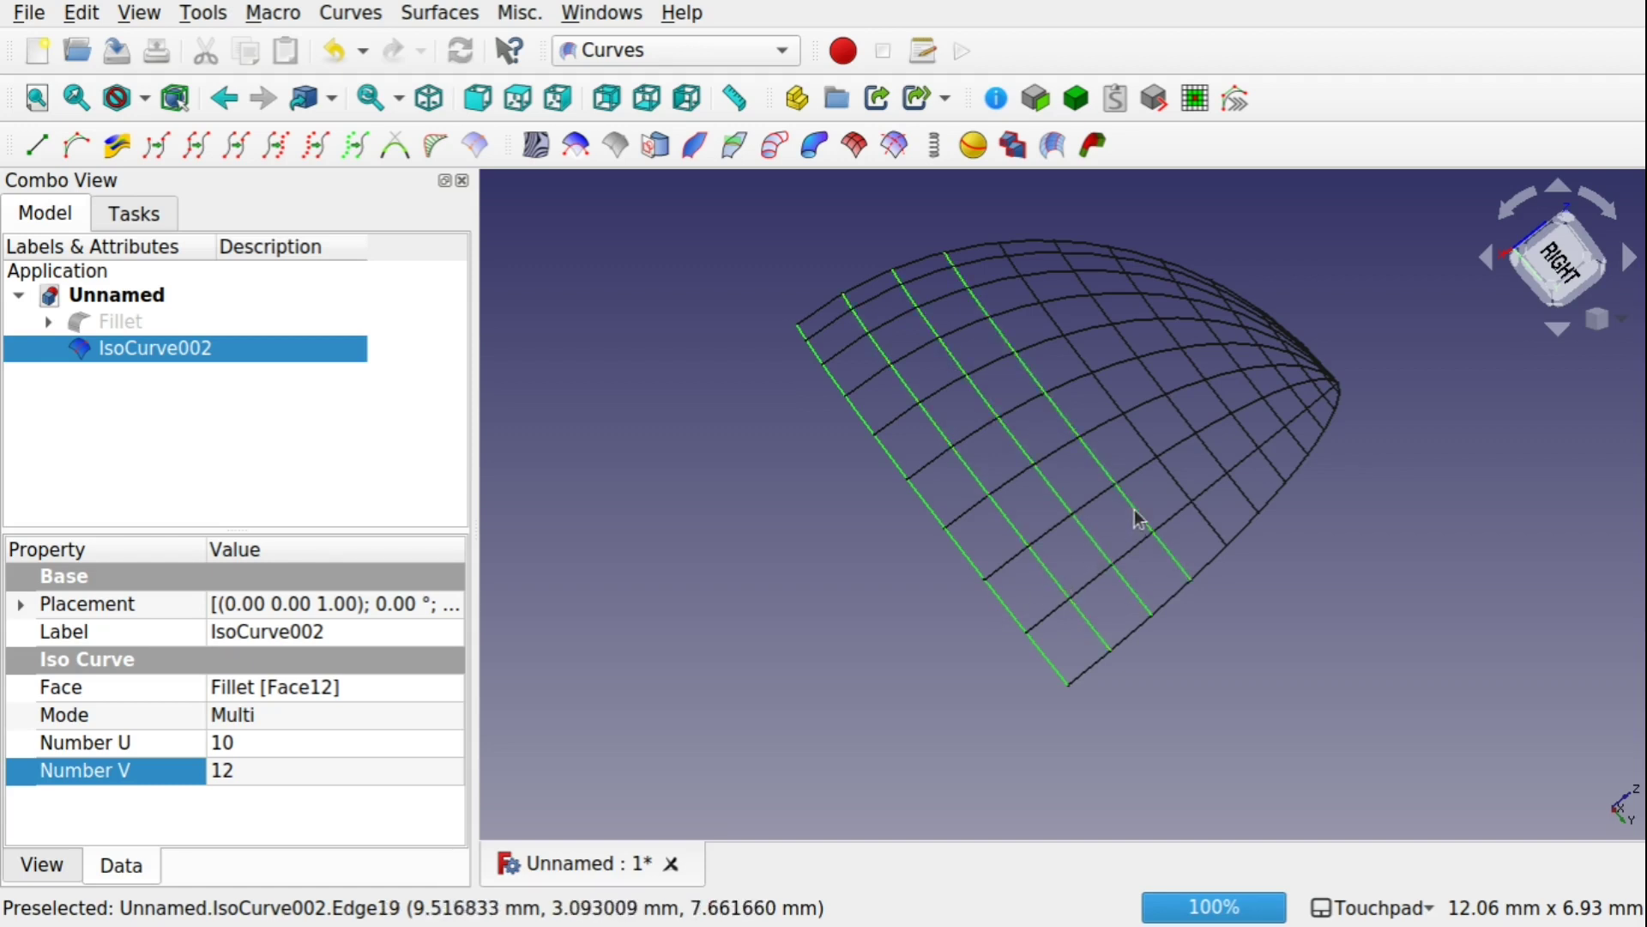
ctrl+click(1182, 499)
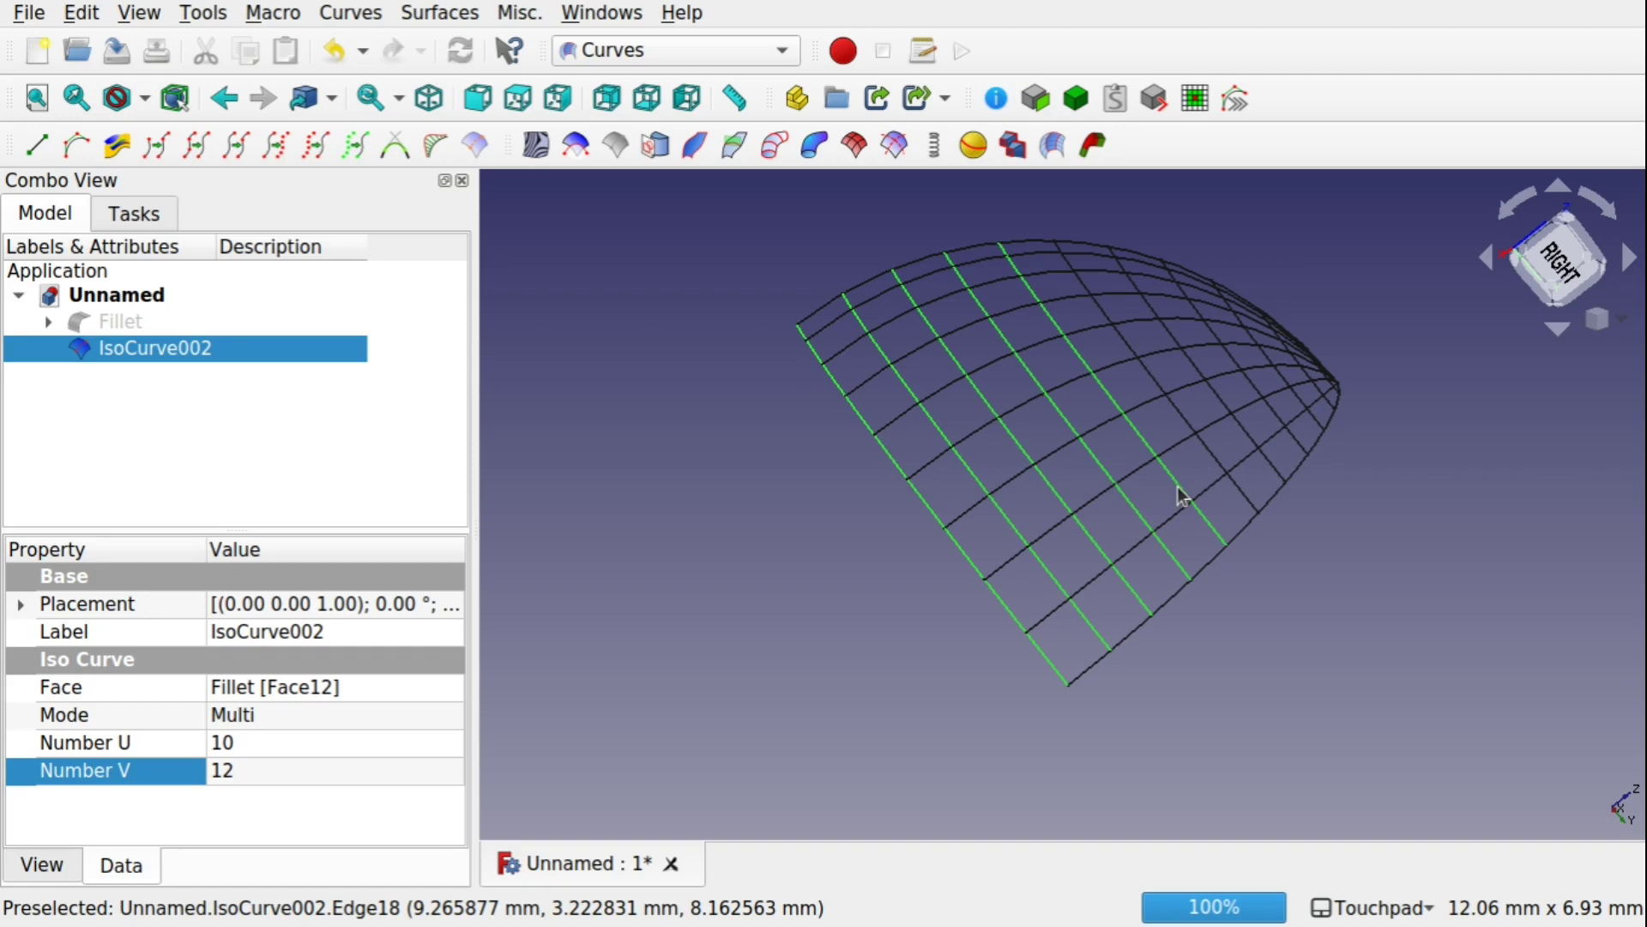
ctrl+click(1177, 443)
ctrl+click(1146, 401)
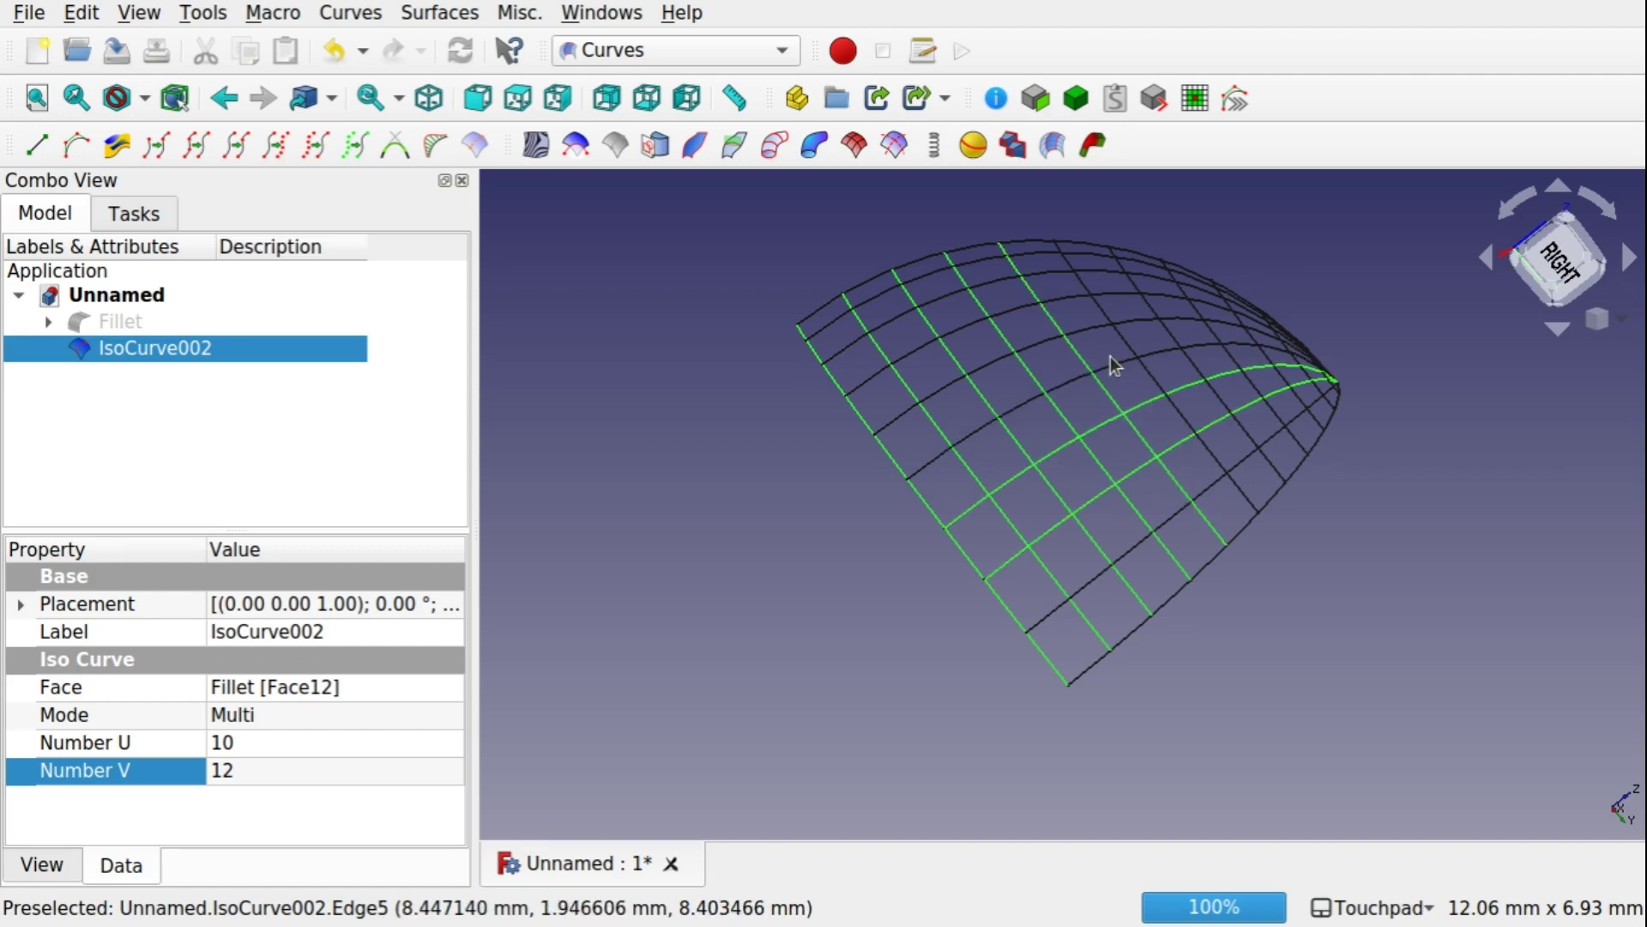
ctrl+click(1113, 362)
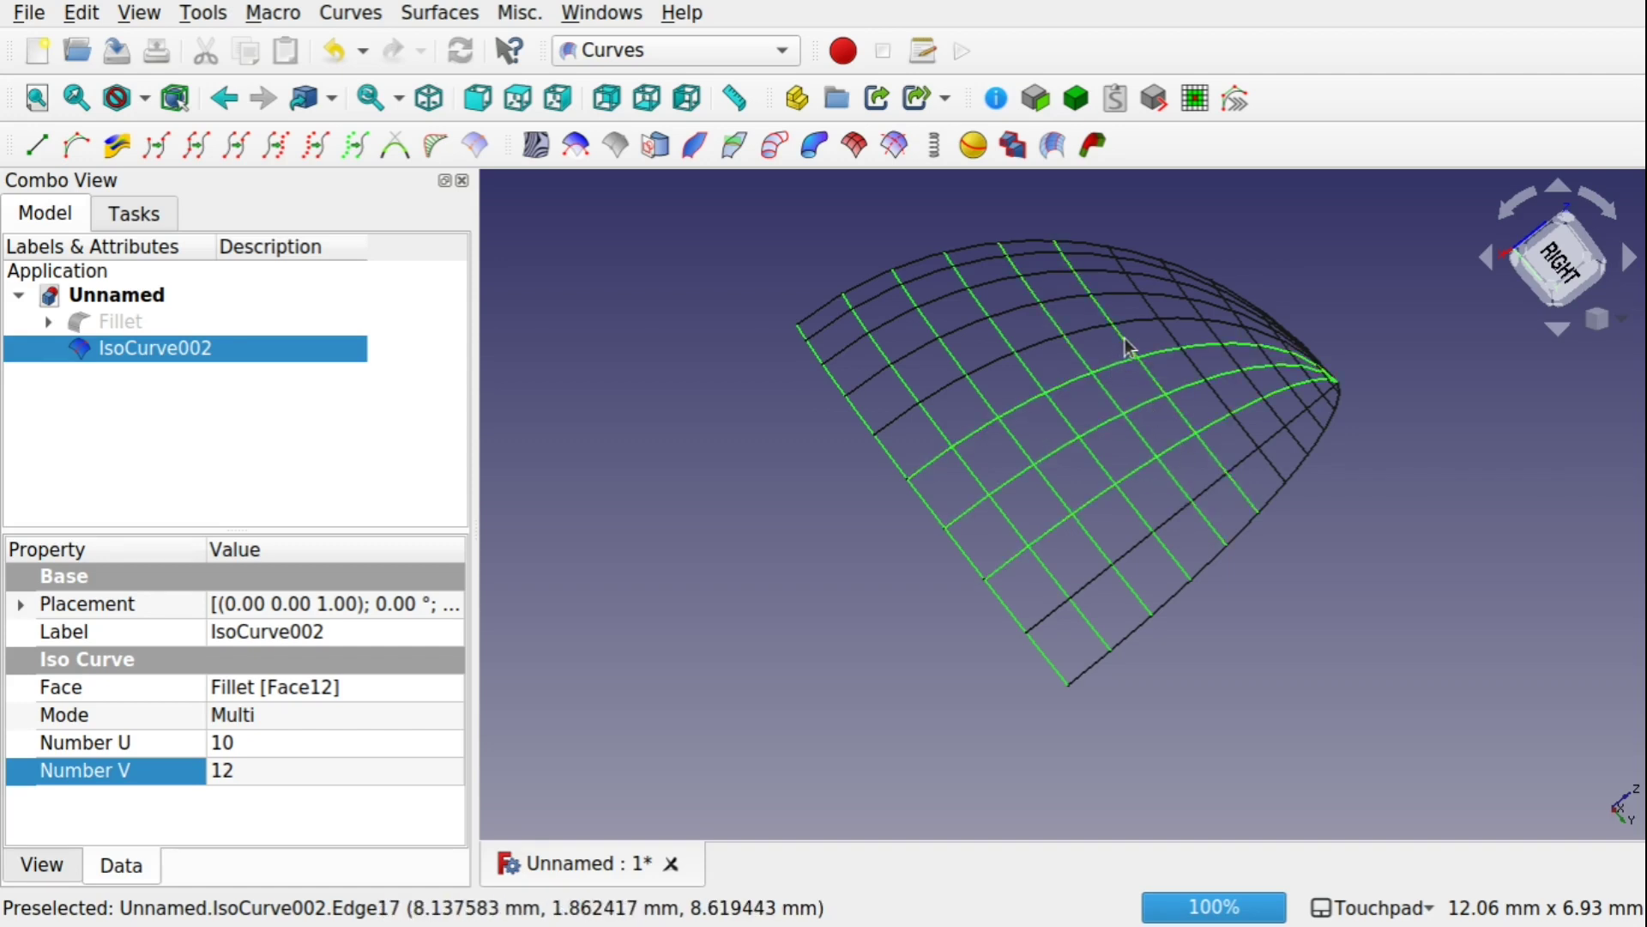
ctrl+click(1135, 314)
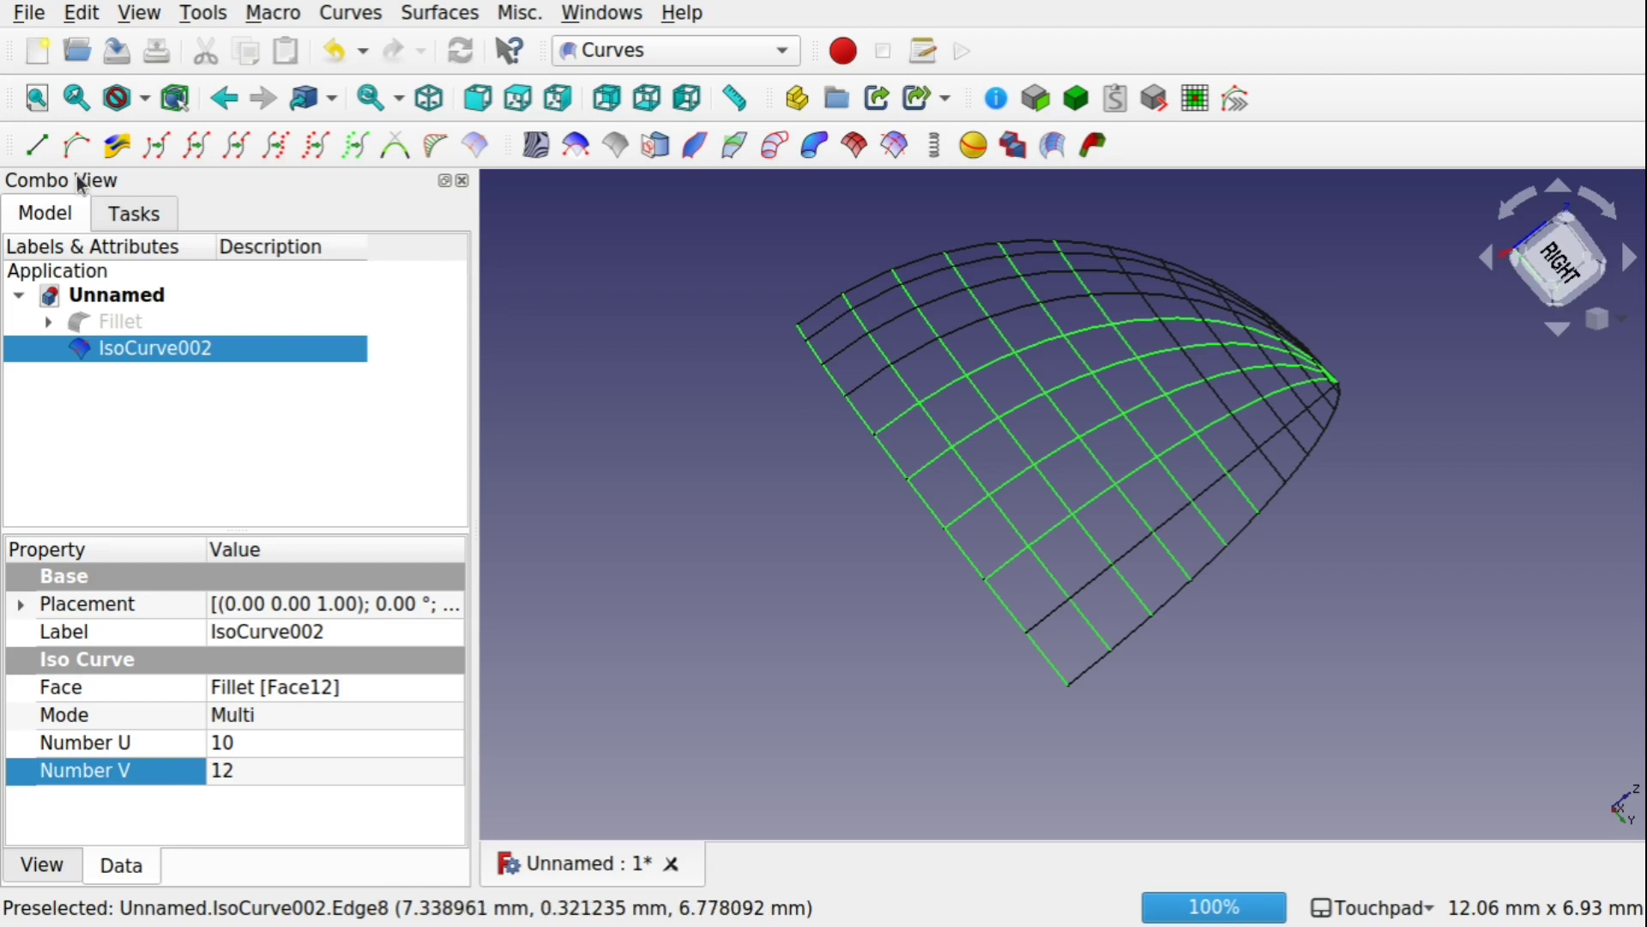
click(78, 145)
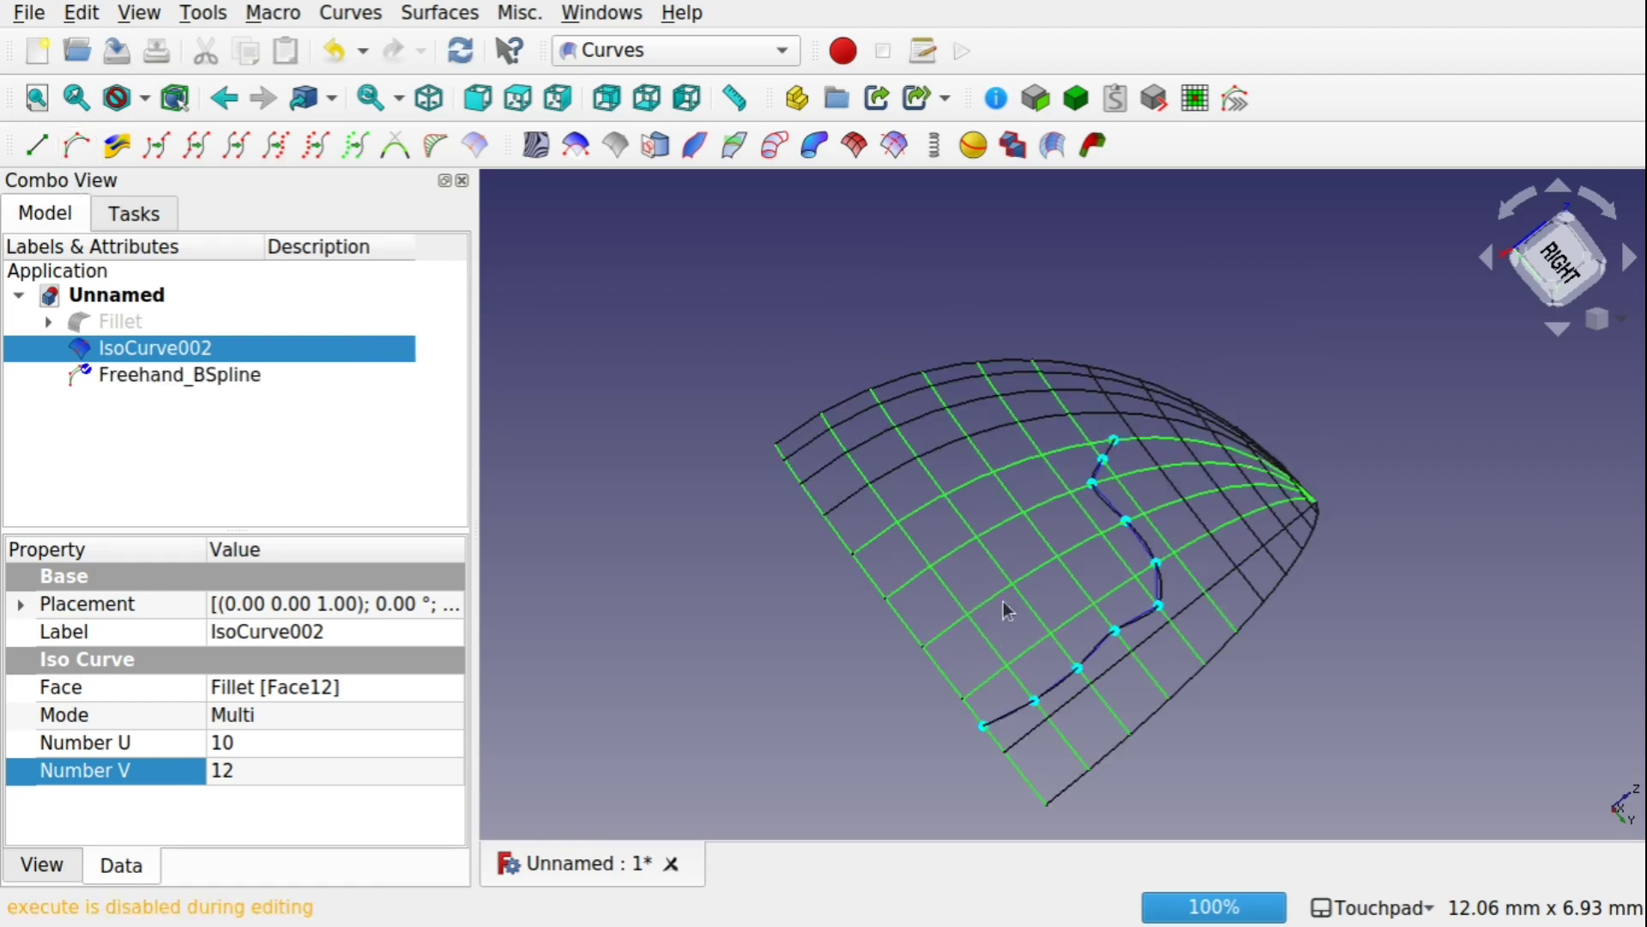
- Insert a point in the freehand B-spline, pull the neighbouring point toward the grid's pole and snap it to the crossing iso-curve
middle_drag(1083, 723, 1096, 775)
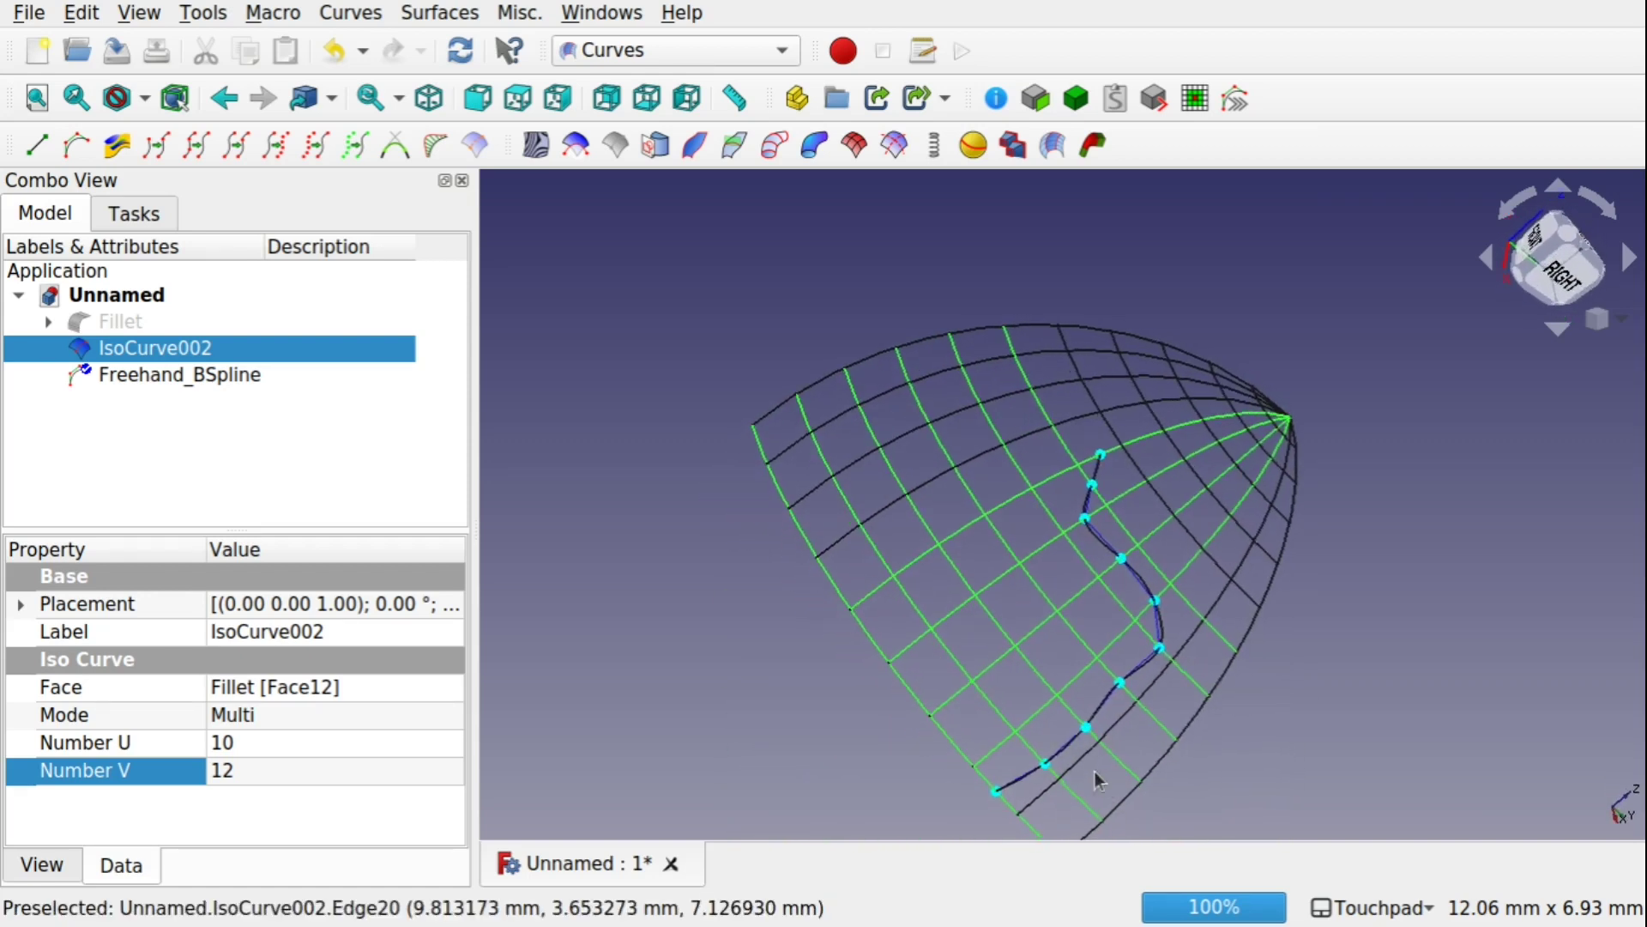
click(1096, 470)
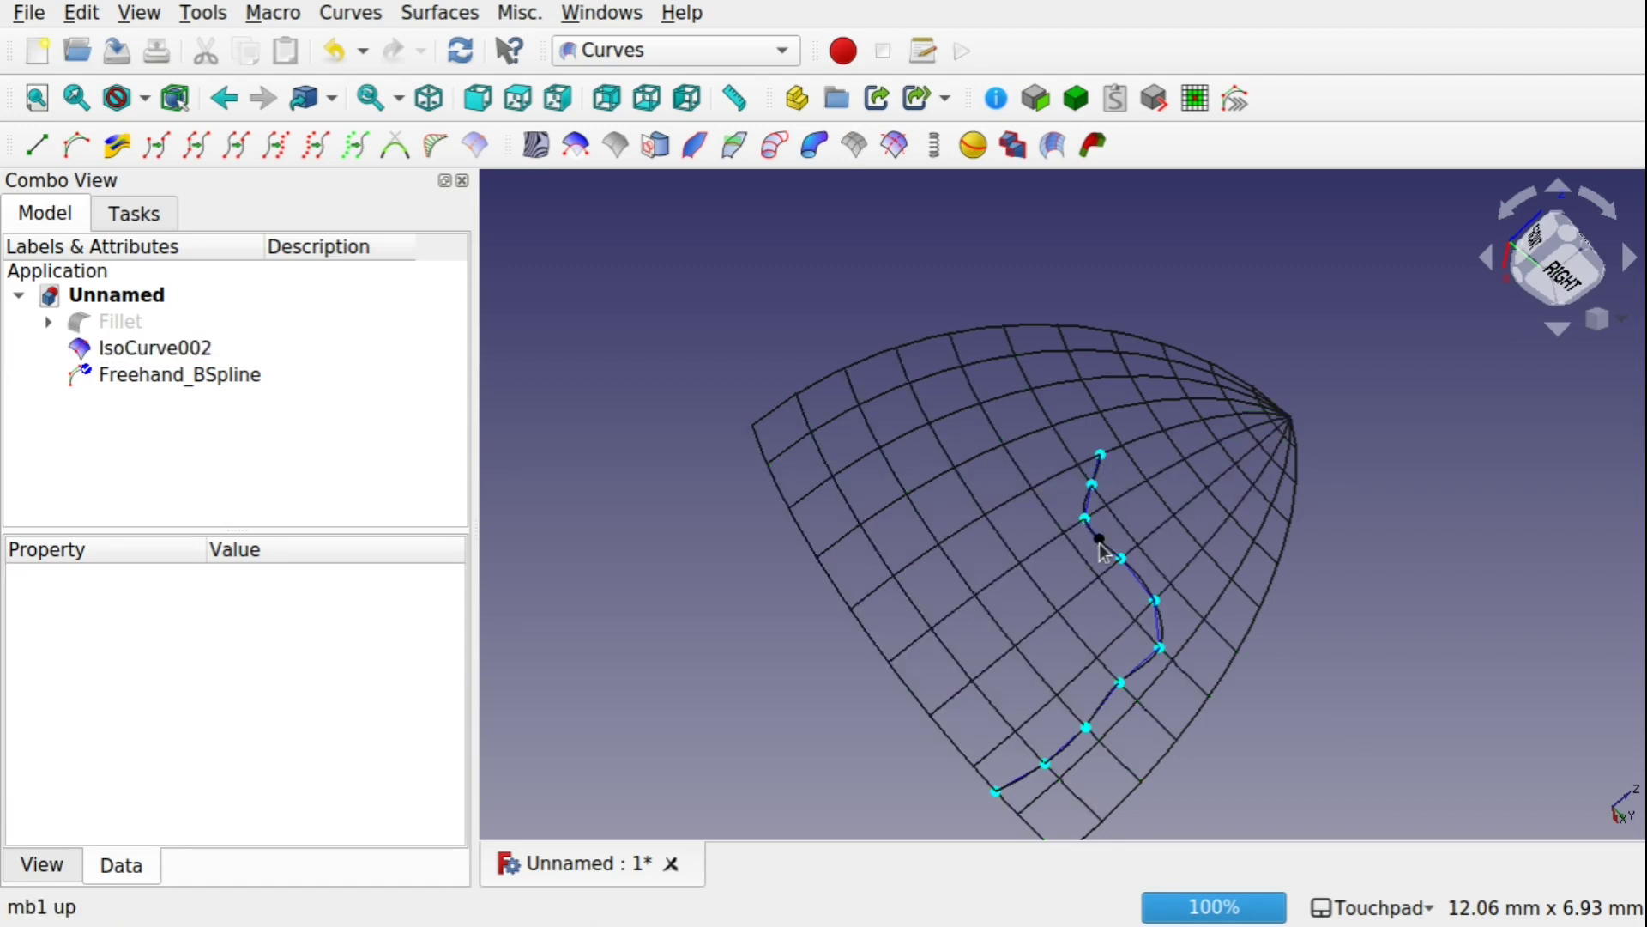
drag(1103, 542, 1219, 472)
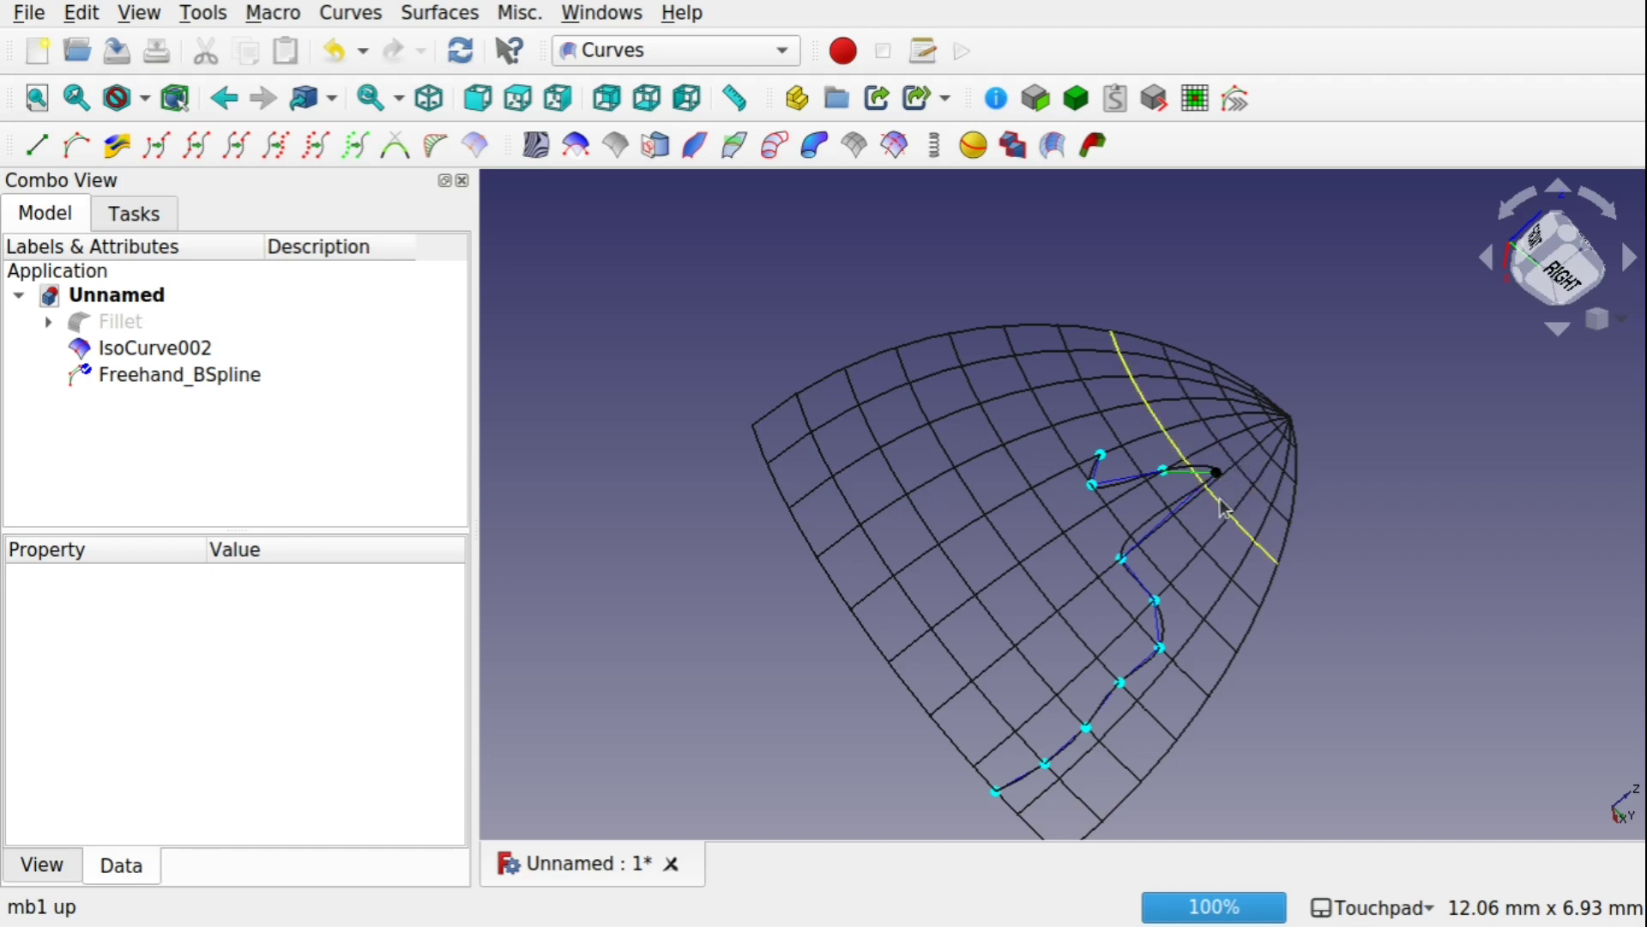
mouse_move(1225, 511)
middle_down()
mouse_move(1132, 353)
mouse_move(1223, 512)
middle_up()
click(1205, 471)
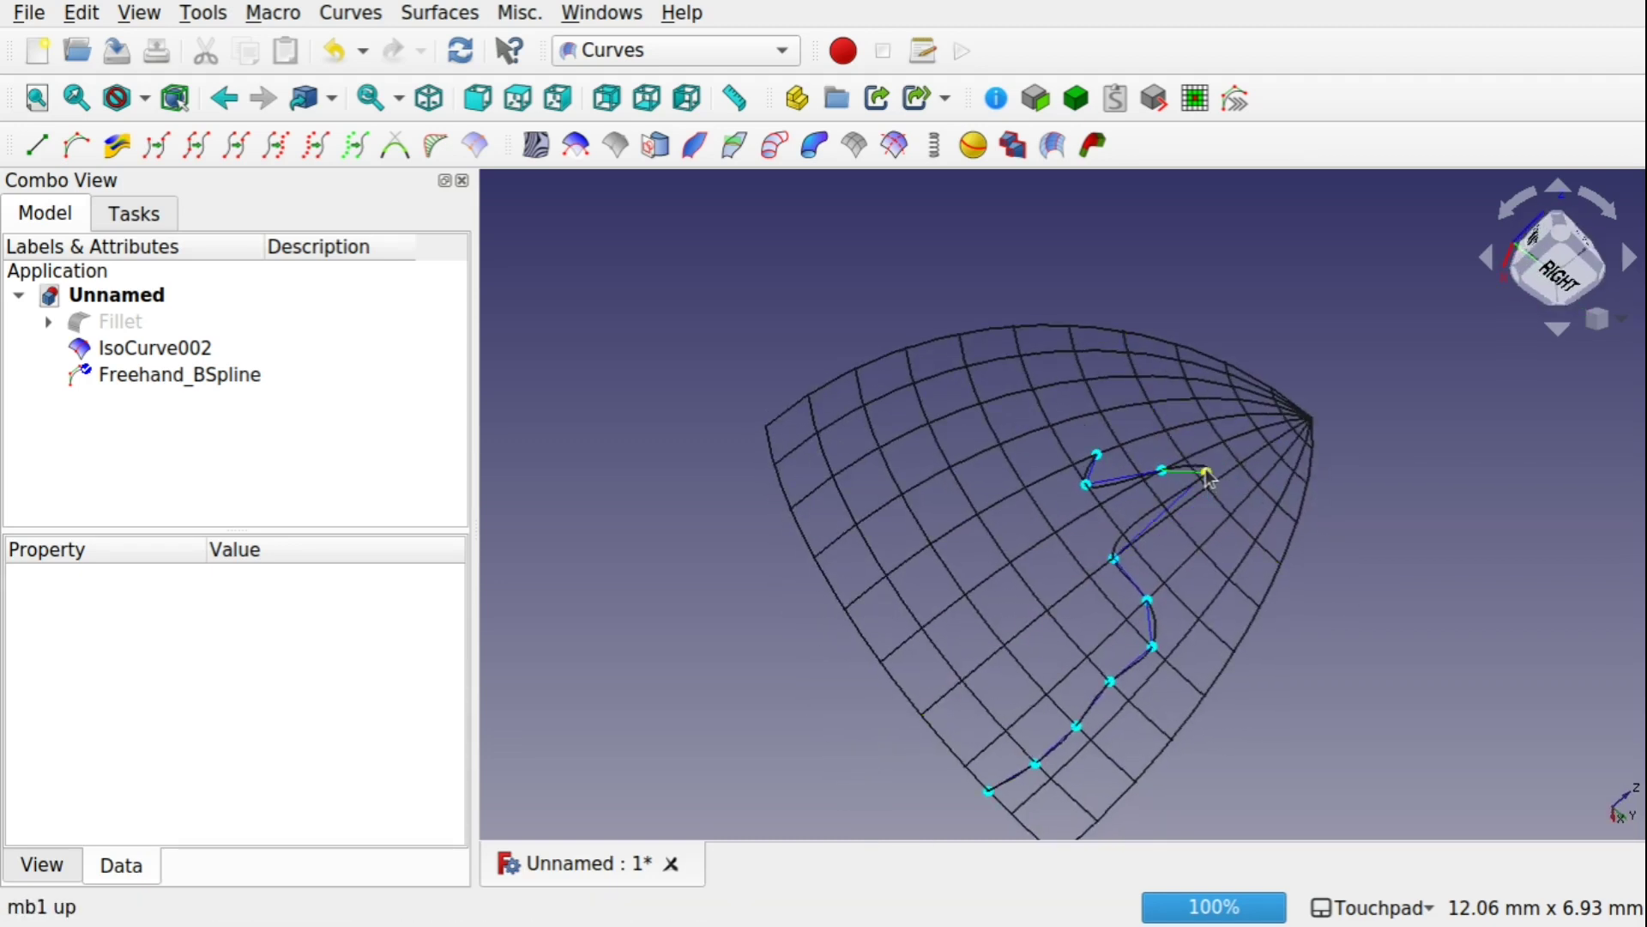
click(1229, 515)
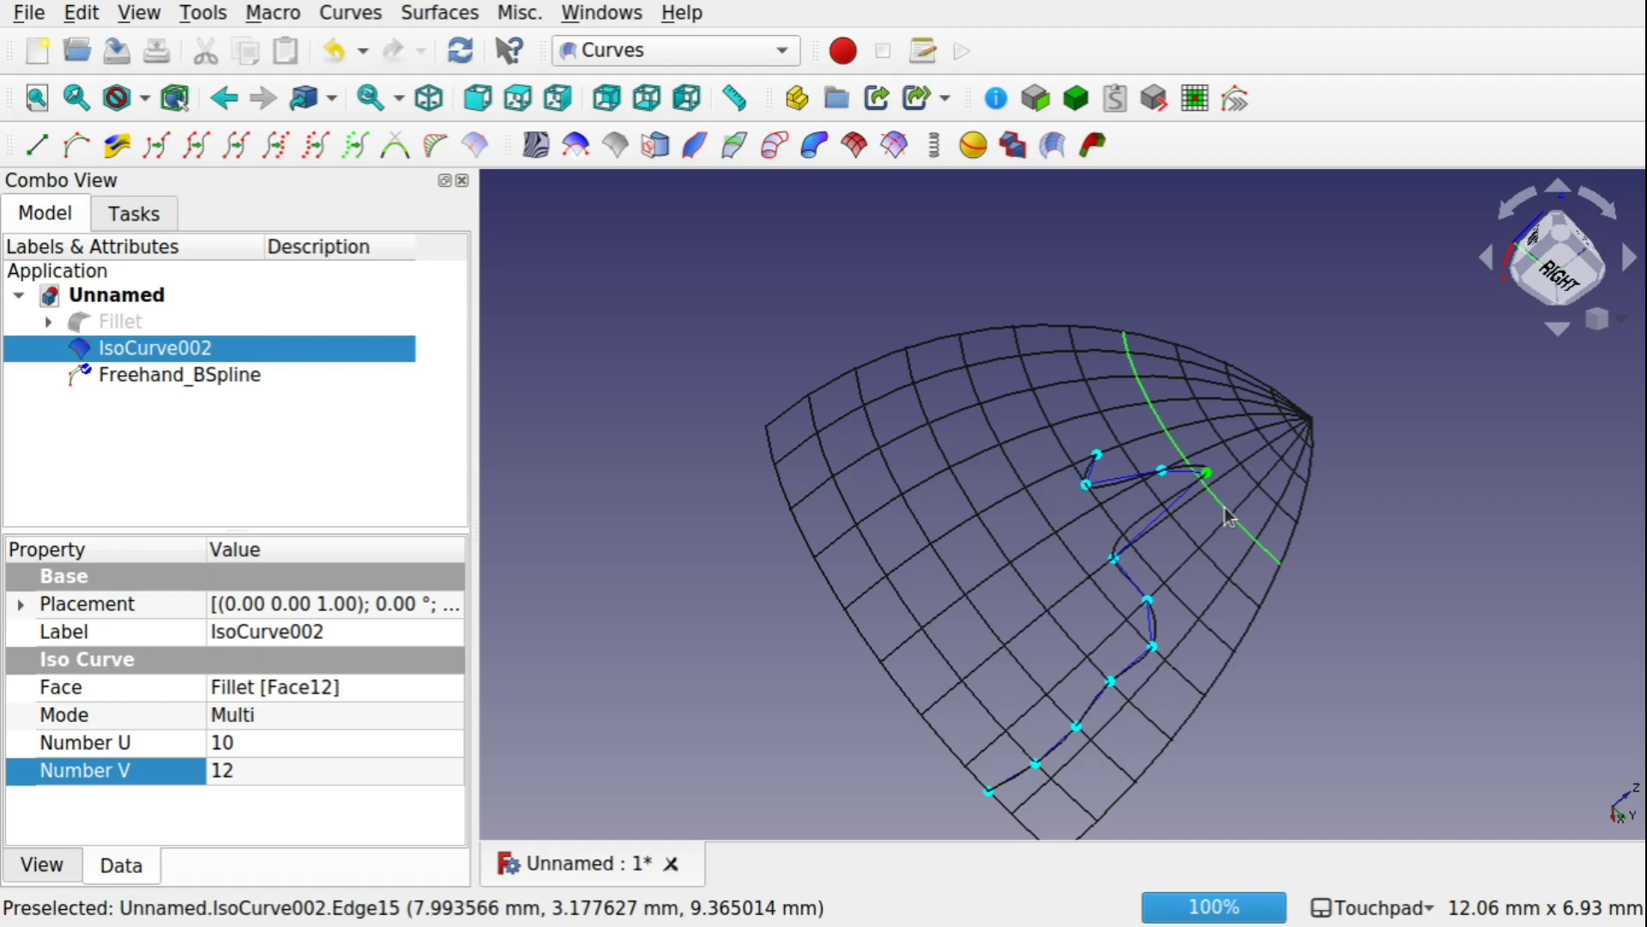
key(s)
mouse_move(1229, 515)
shift+mouse_down()
mouse_move(982, 335)
mouse_move(1124, 496)
mouse_move(1216, 542)
shift+mouse_up()
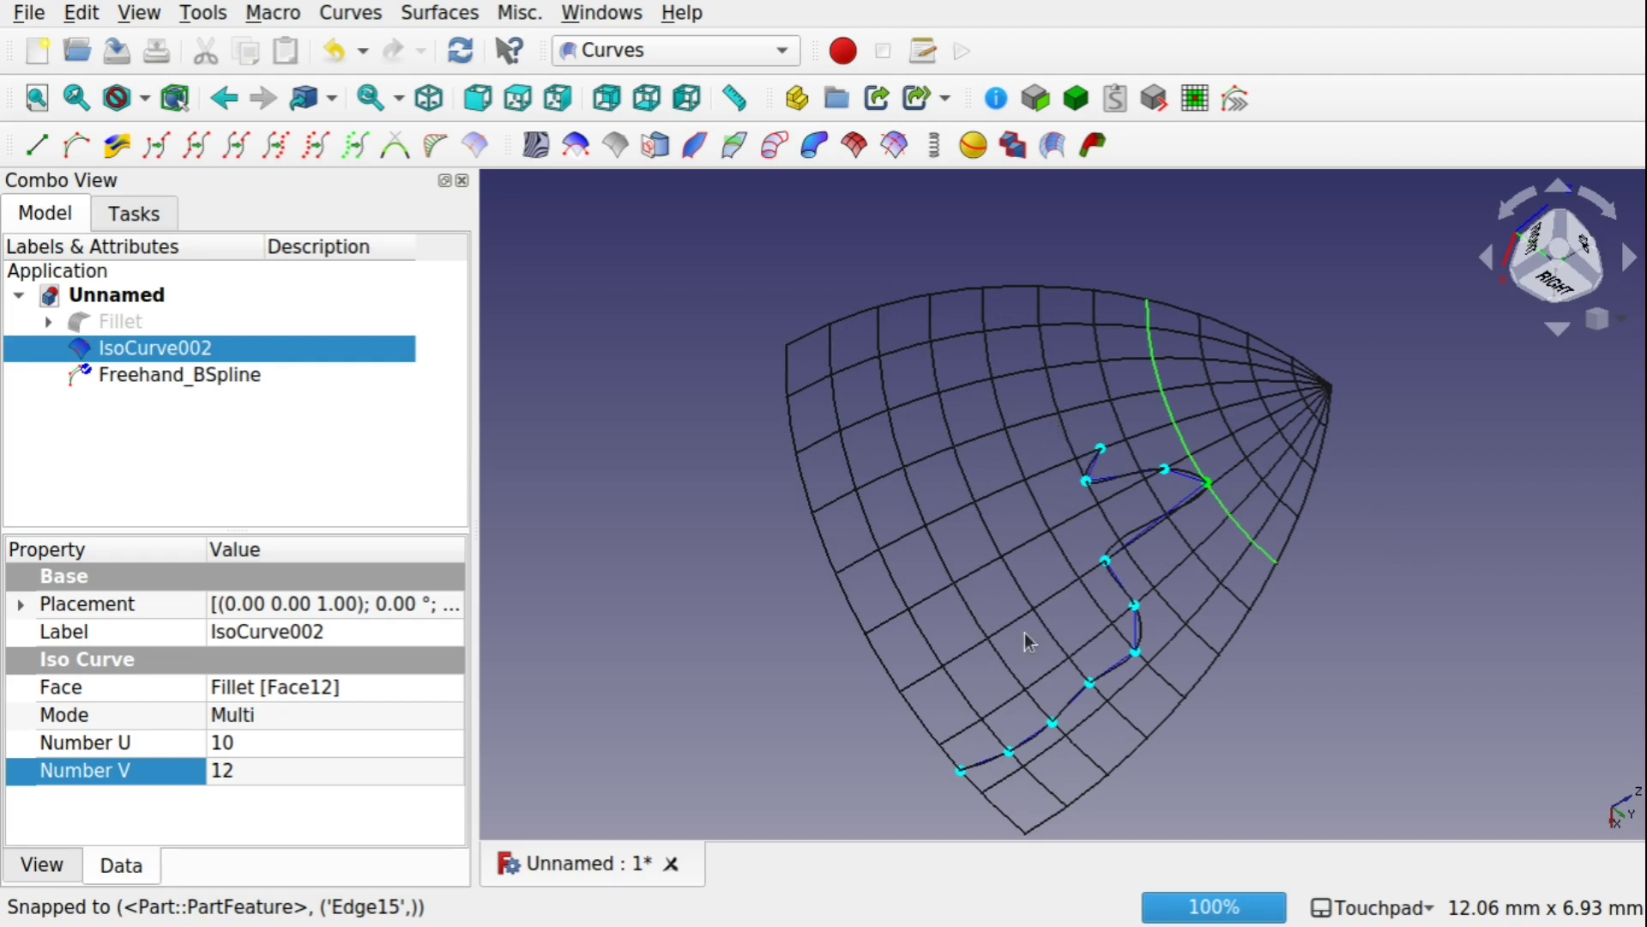
- Finish editing the freehand B-spline and delete Freehand_BSpline
click(705, 728)
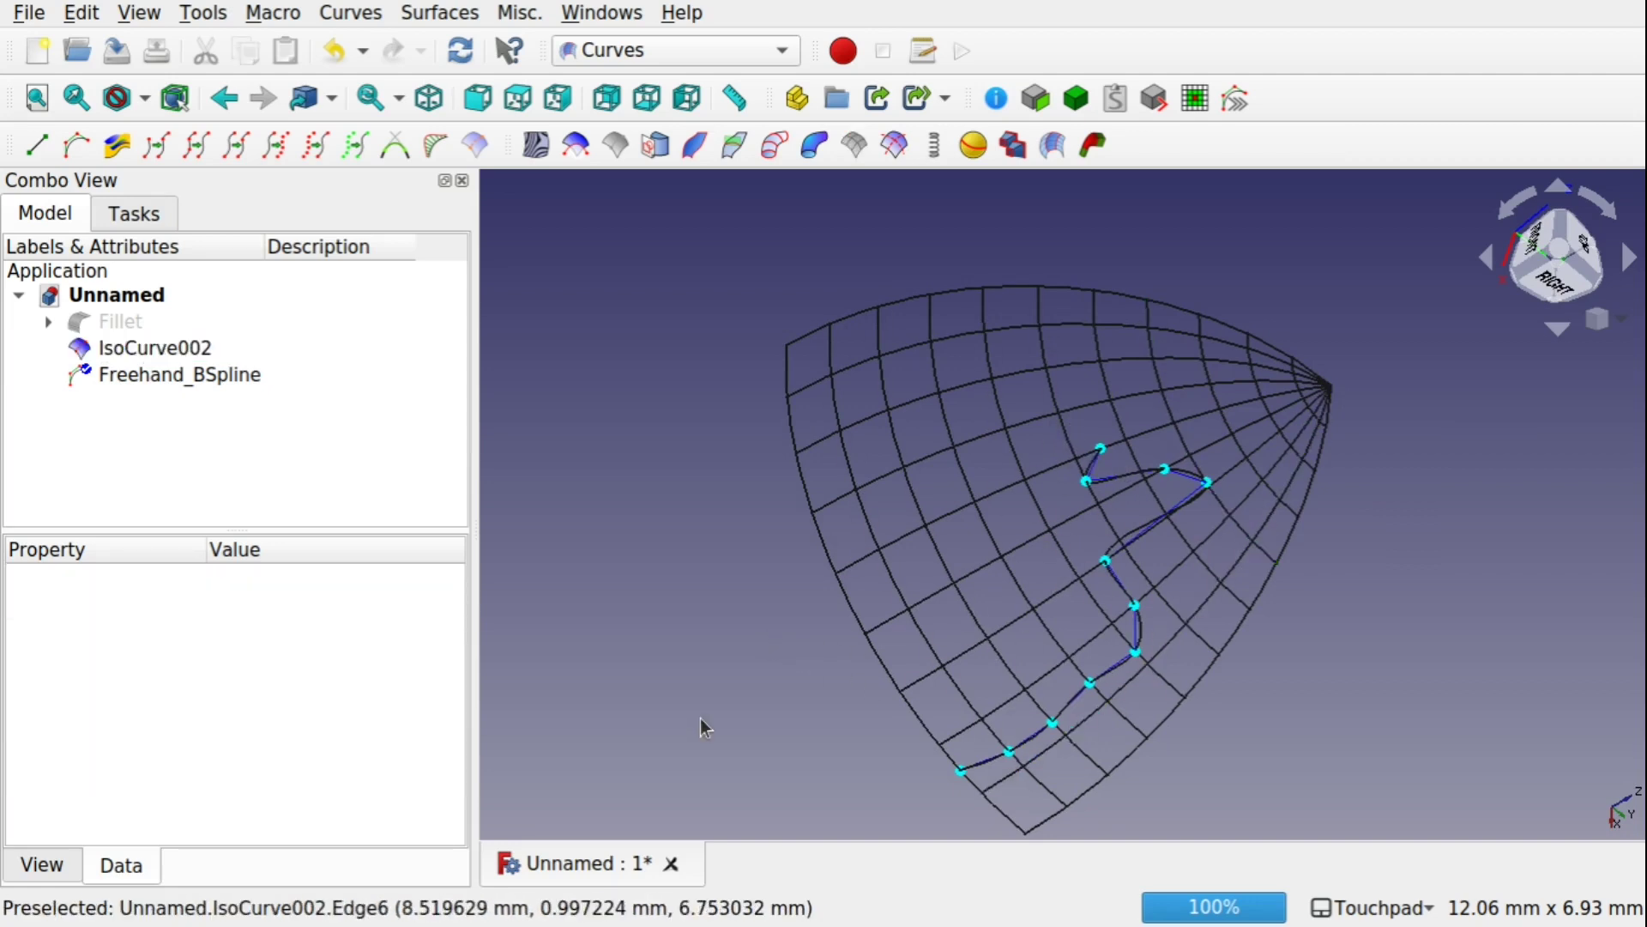
click(189, 385)
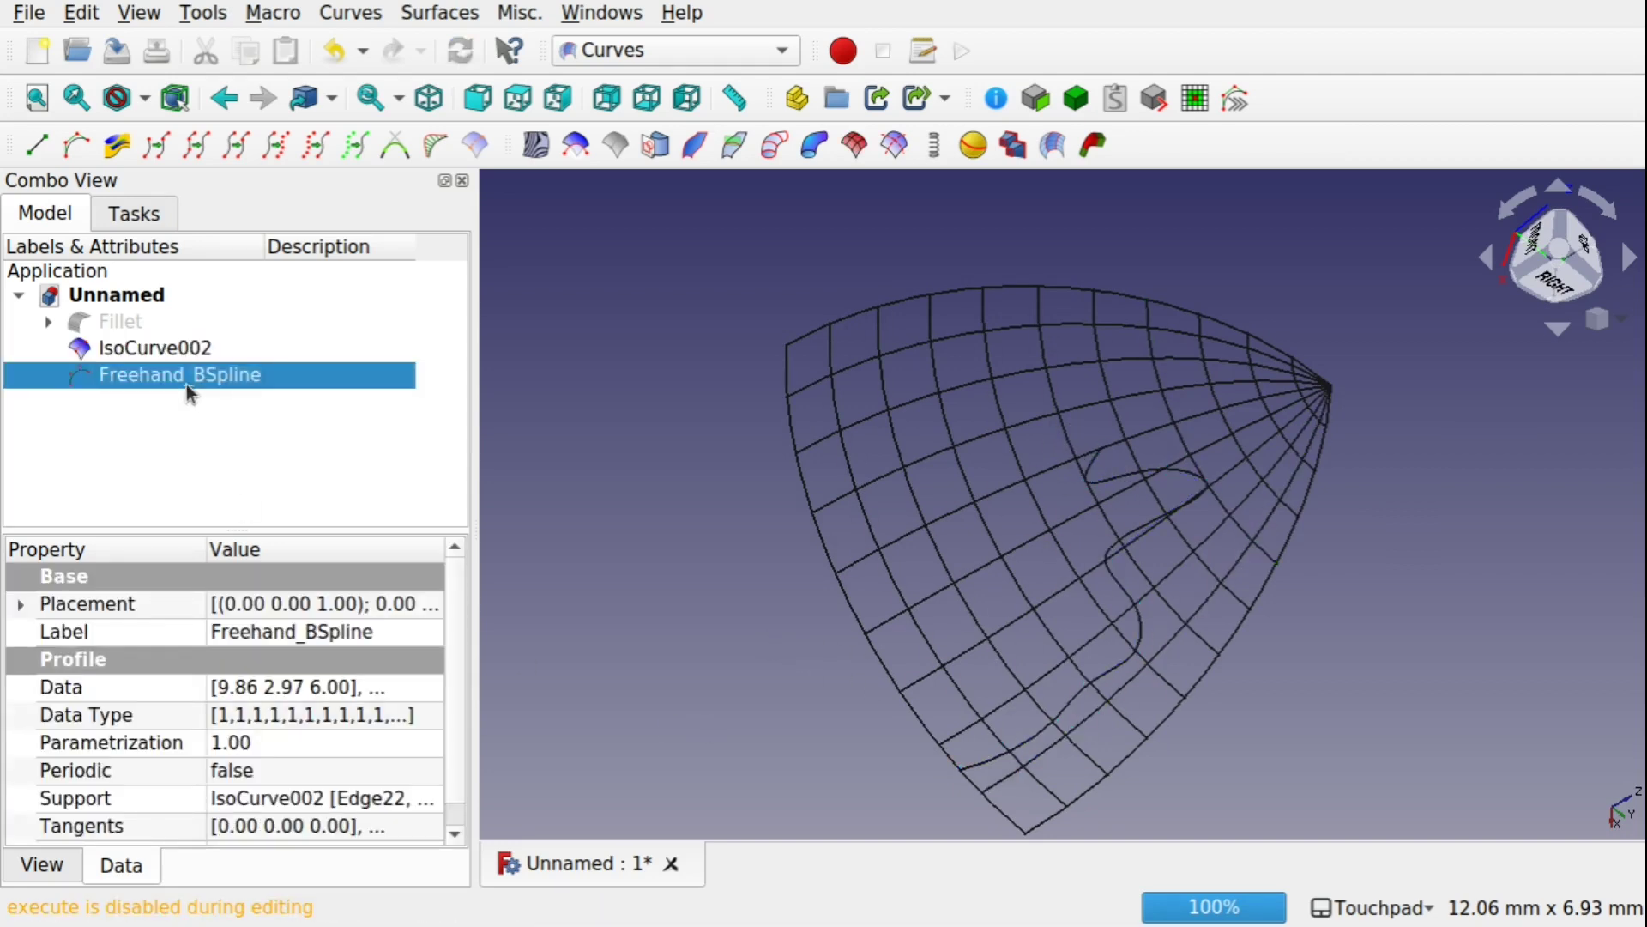
key(Delete)
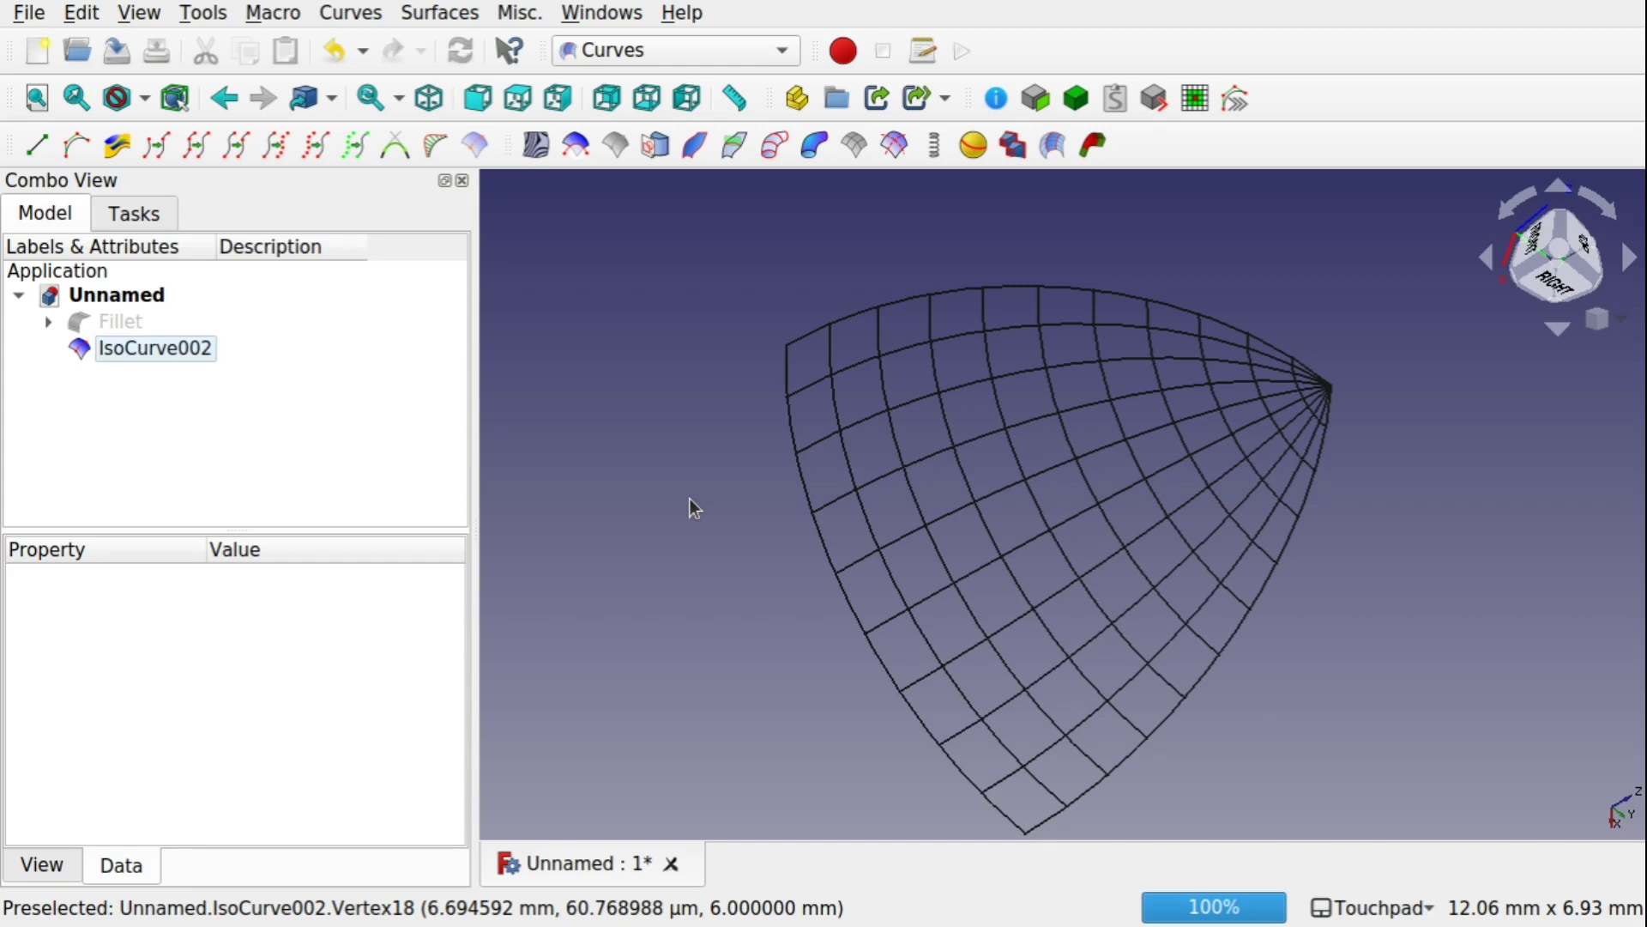
click(957, 336)
ctrl+click(855, 489)
ctrl+click(1165, 651)
ctrl+click(1182, 426)
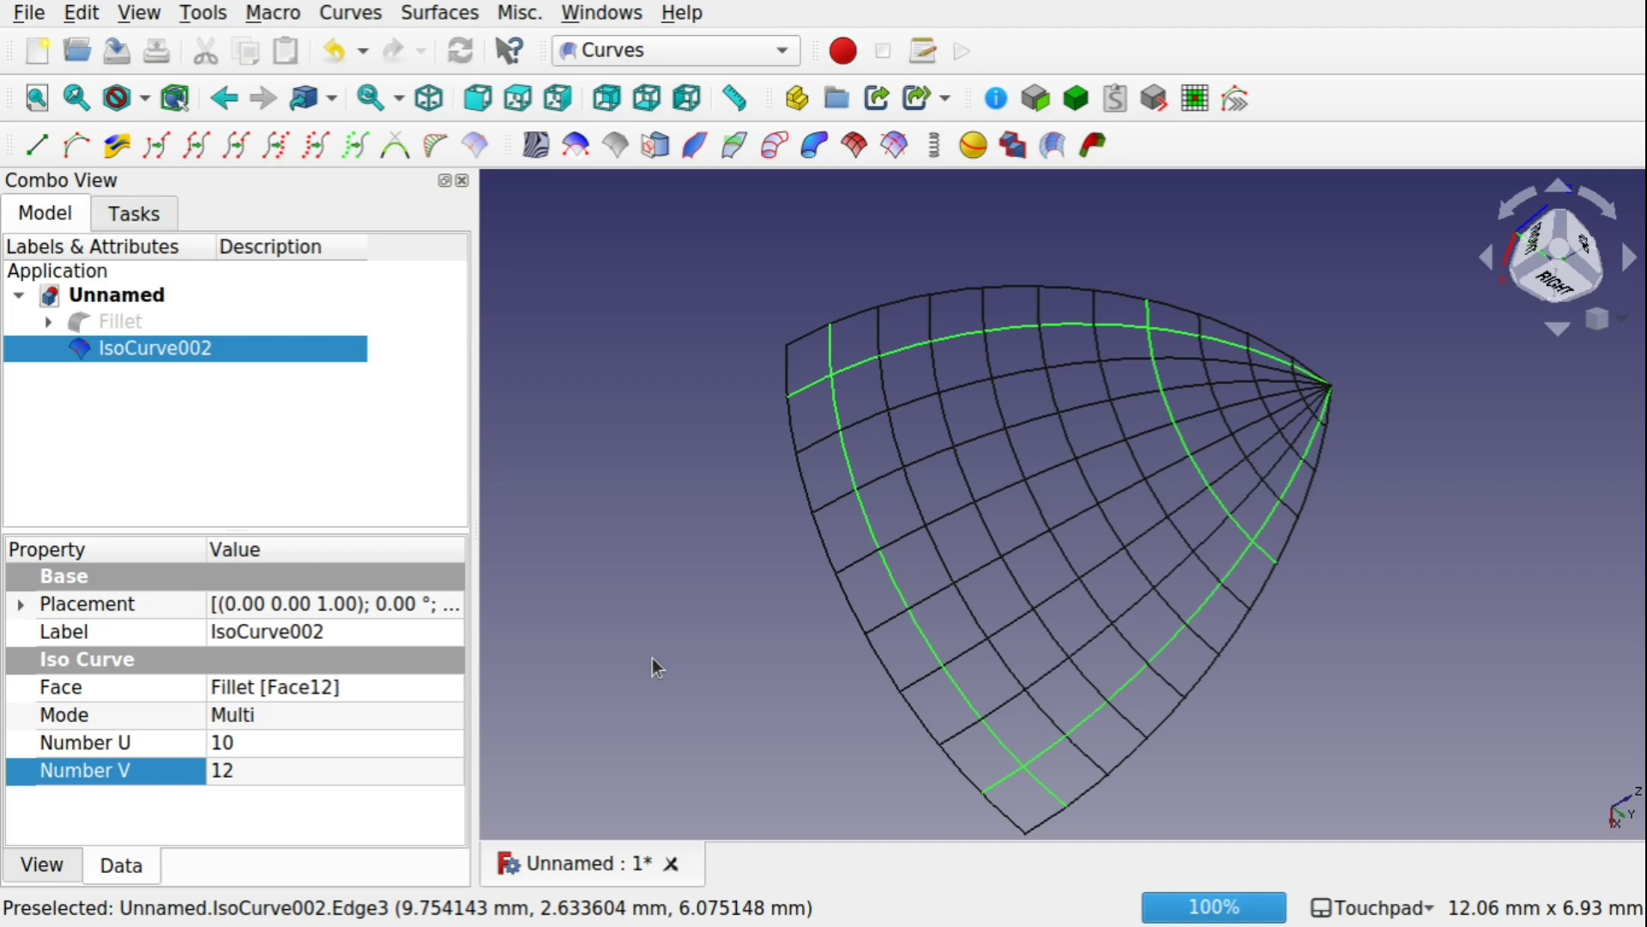
click(790, 686)
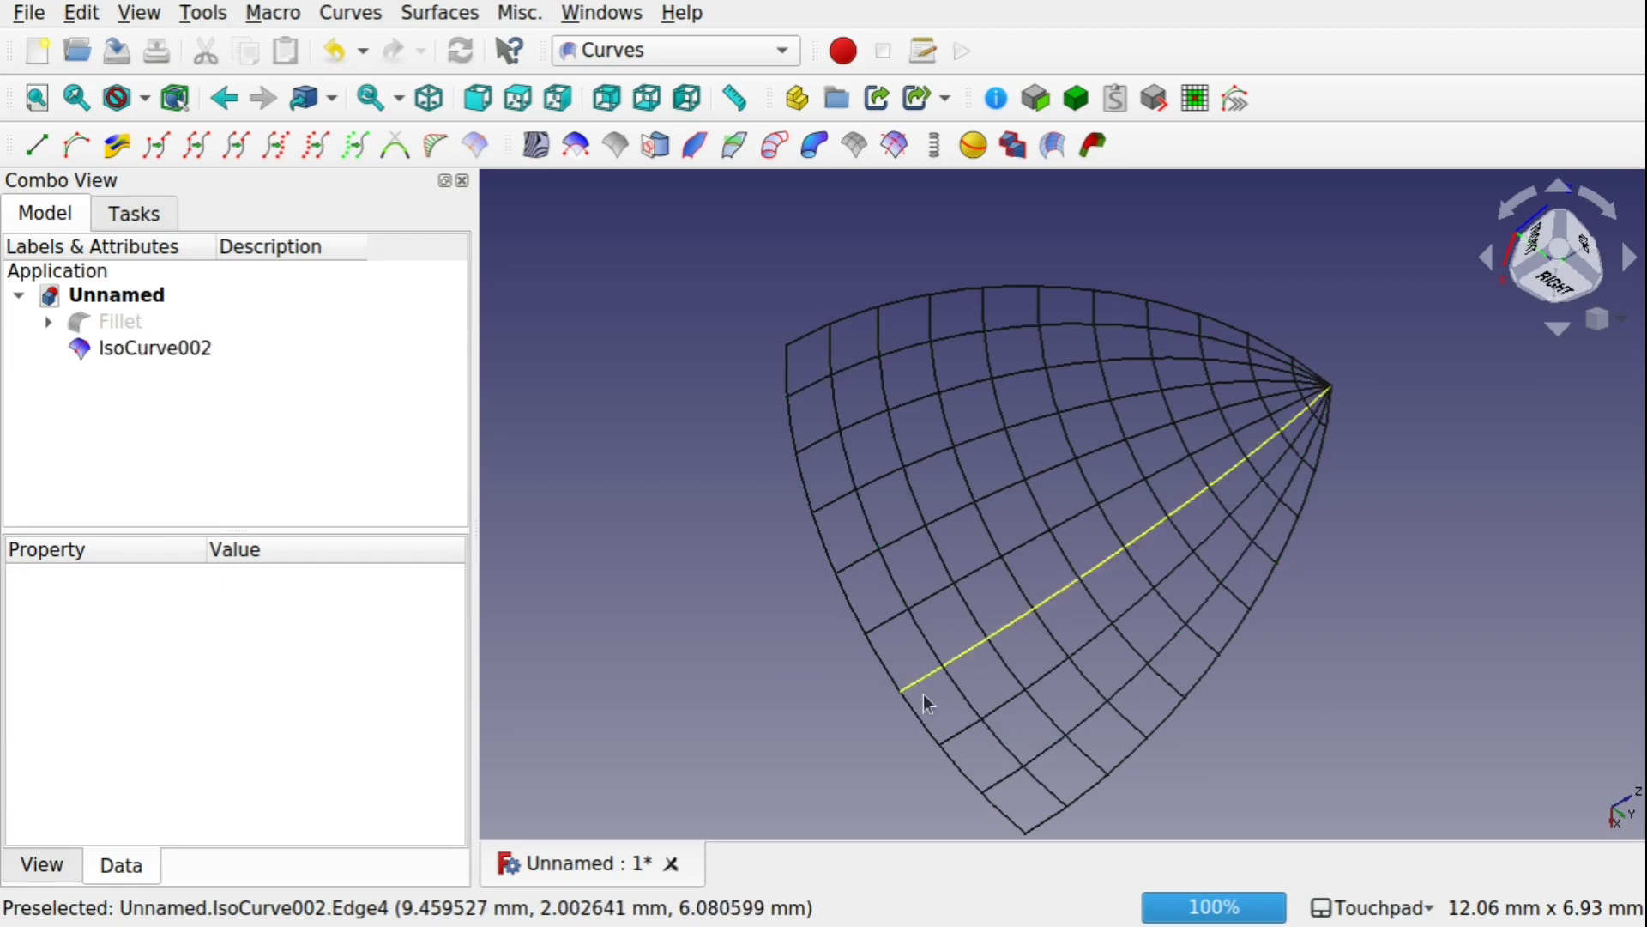
- Create separate join curves from the cross curve next to the grid's wide edge and the long curve just below its upper border
click(979, 718)
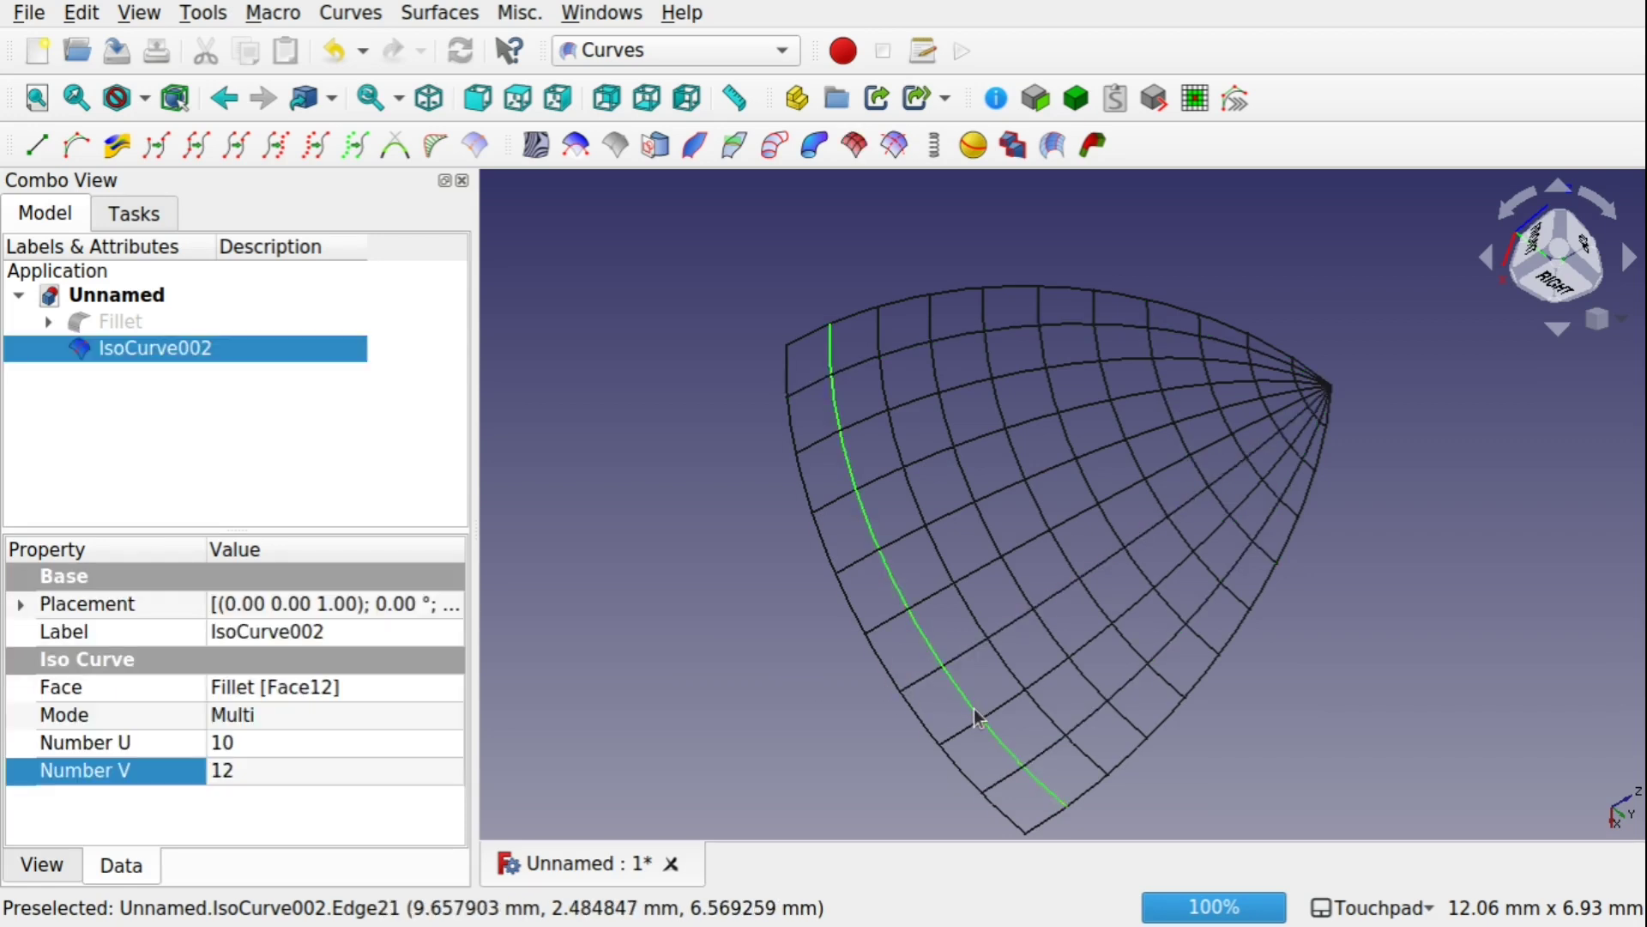
click(198, 150)
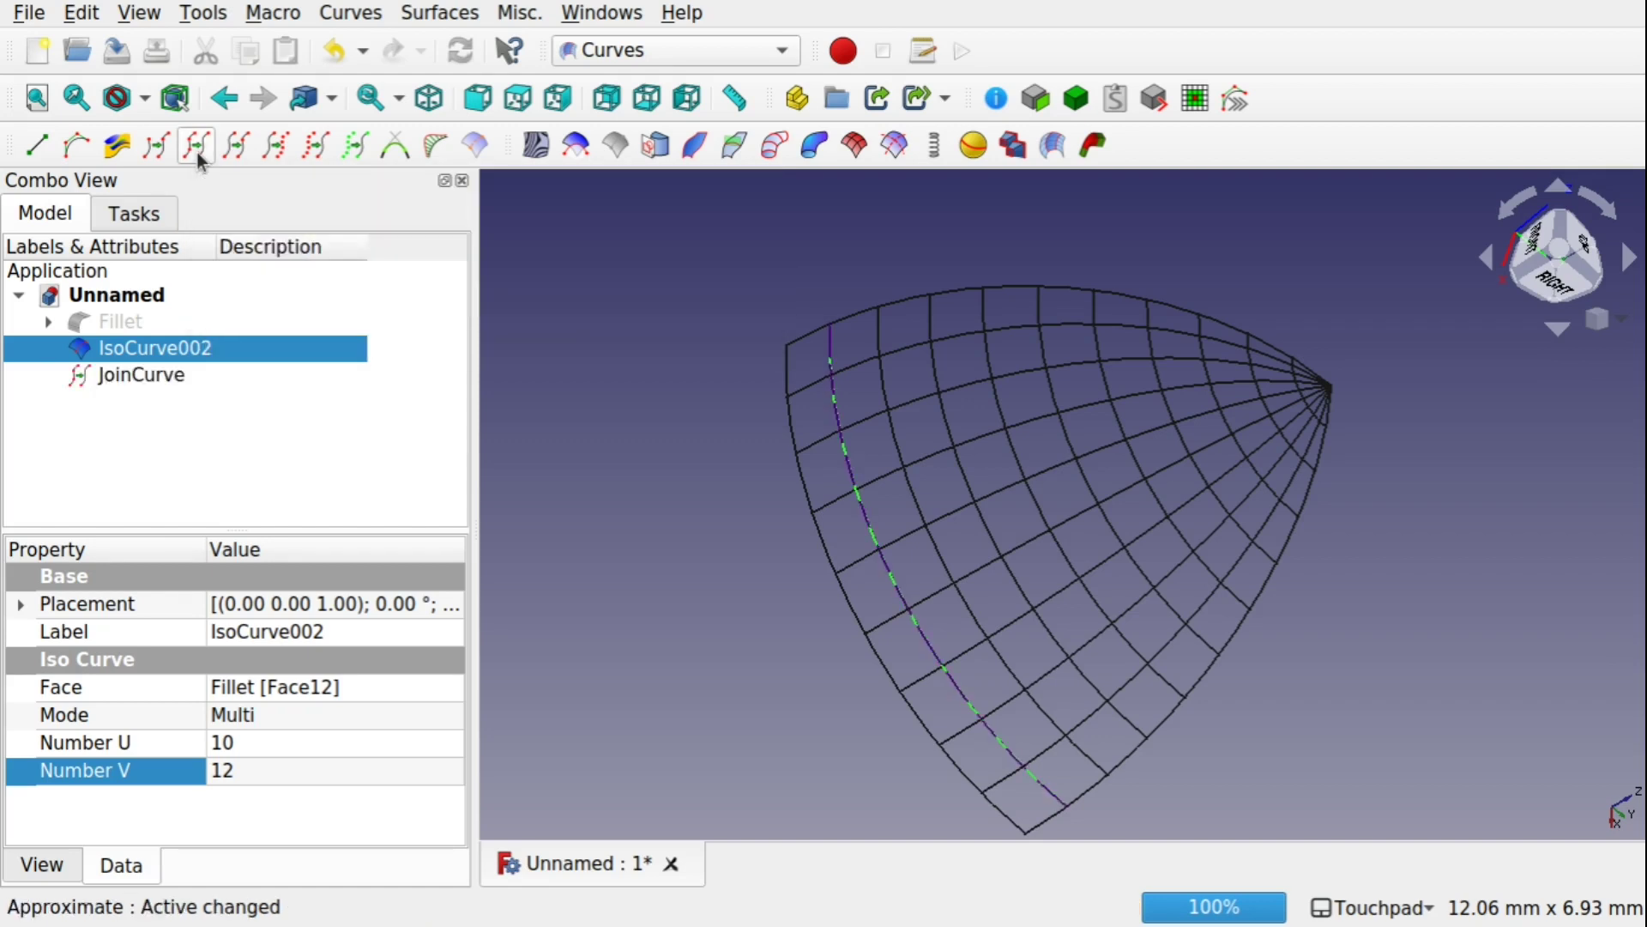
click(955, 336)
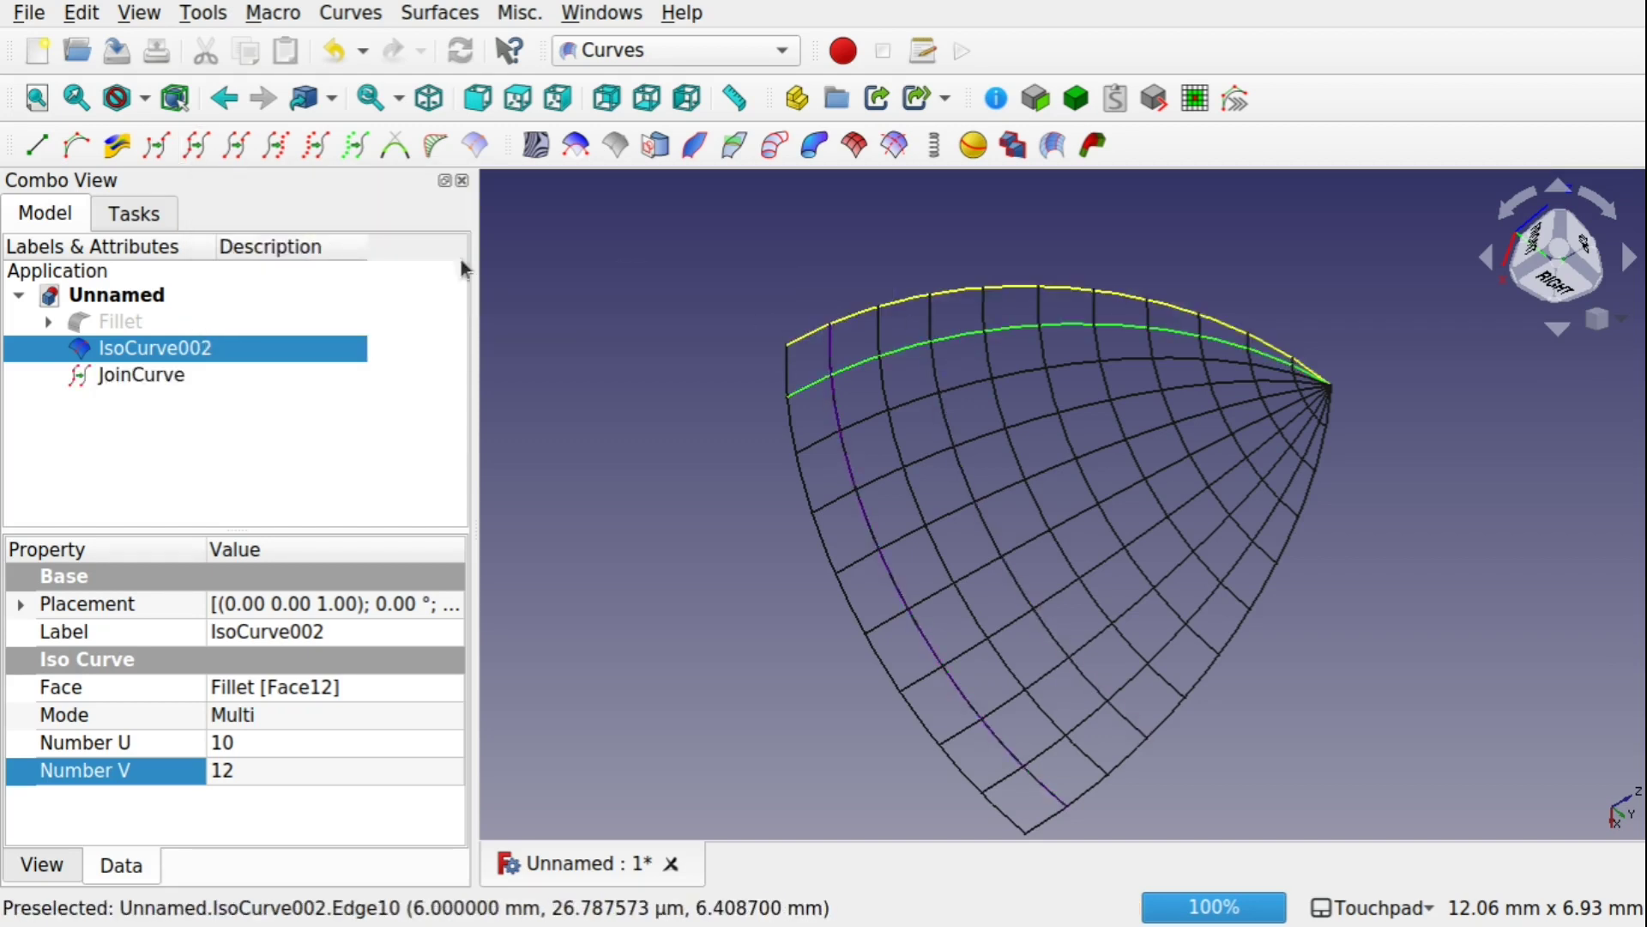
click(193, 151)
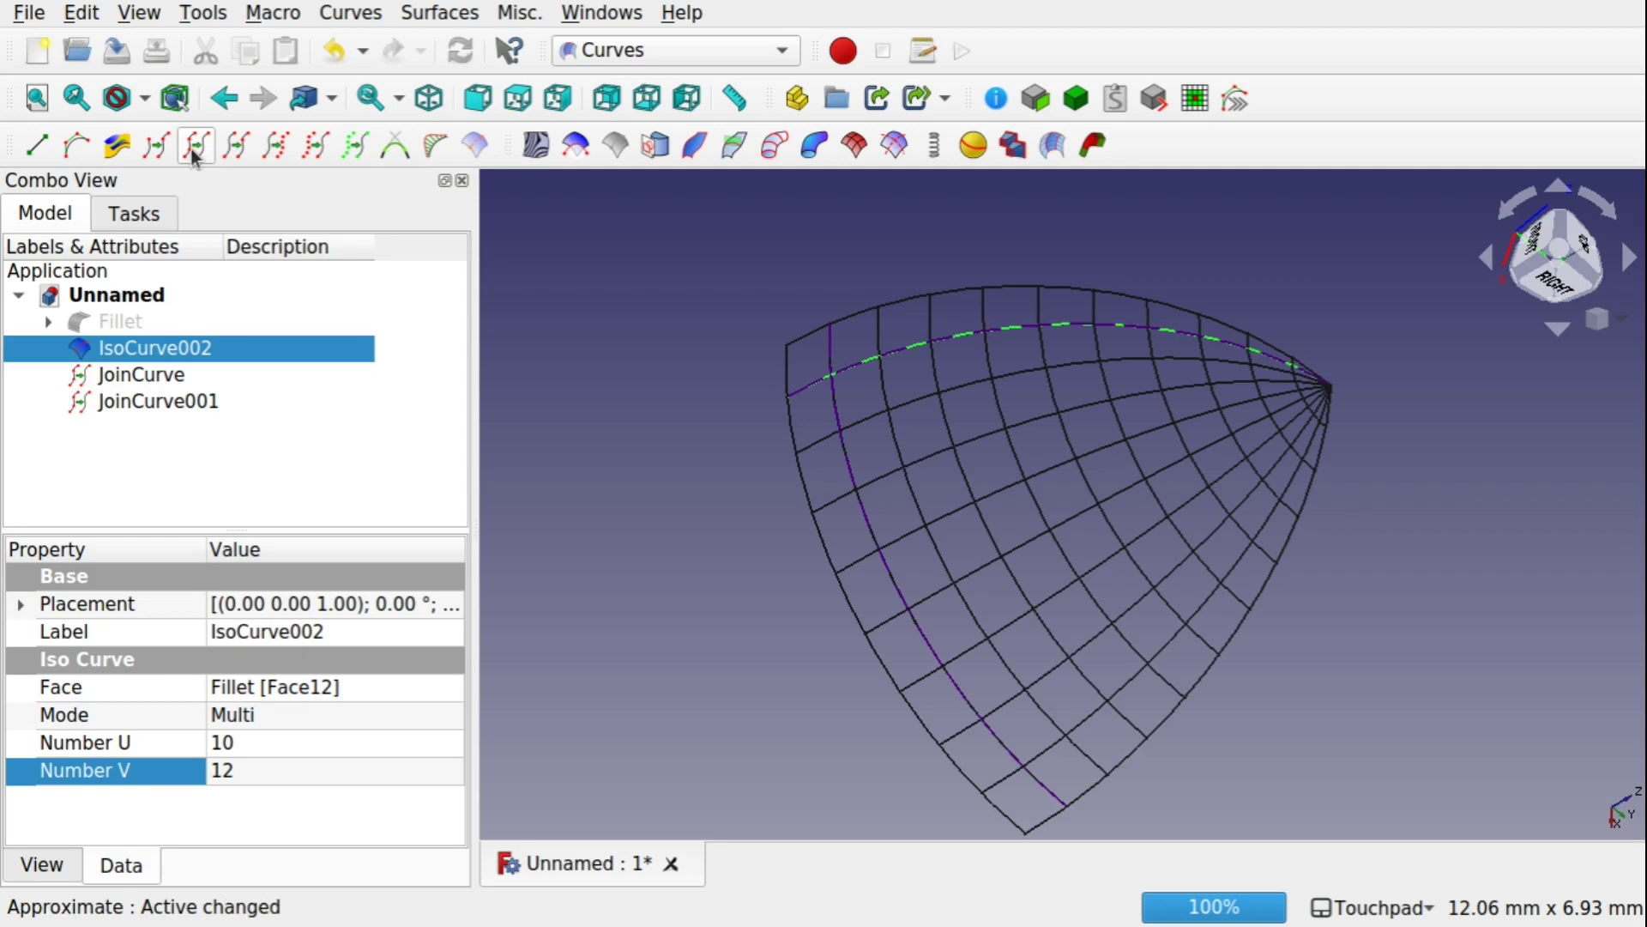
- Create separate join curves from a cross curve nearer the pole and the long curve just inside the grid's lower border
click(1235, 412)
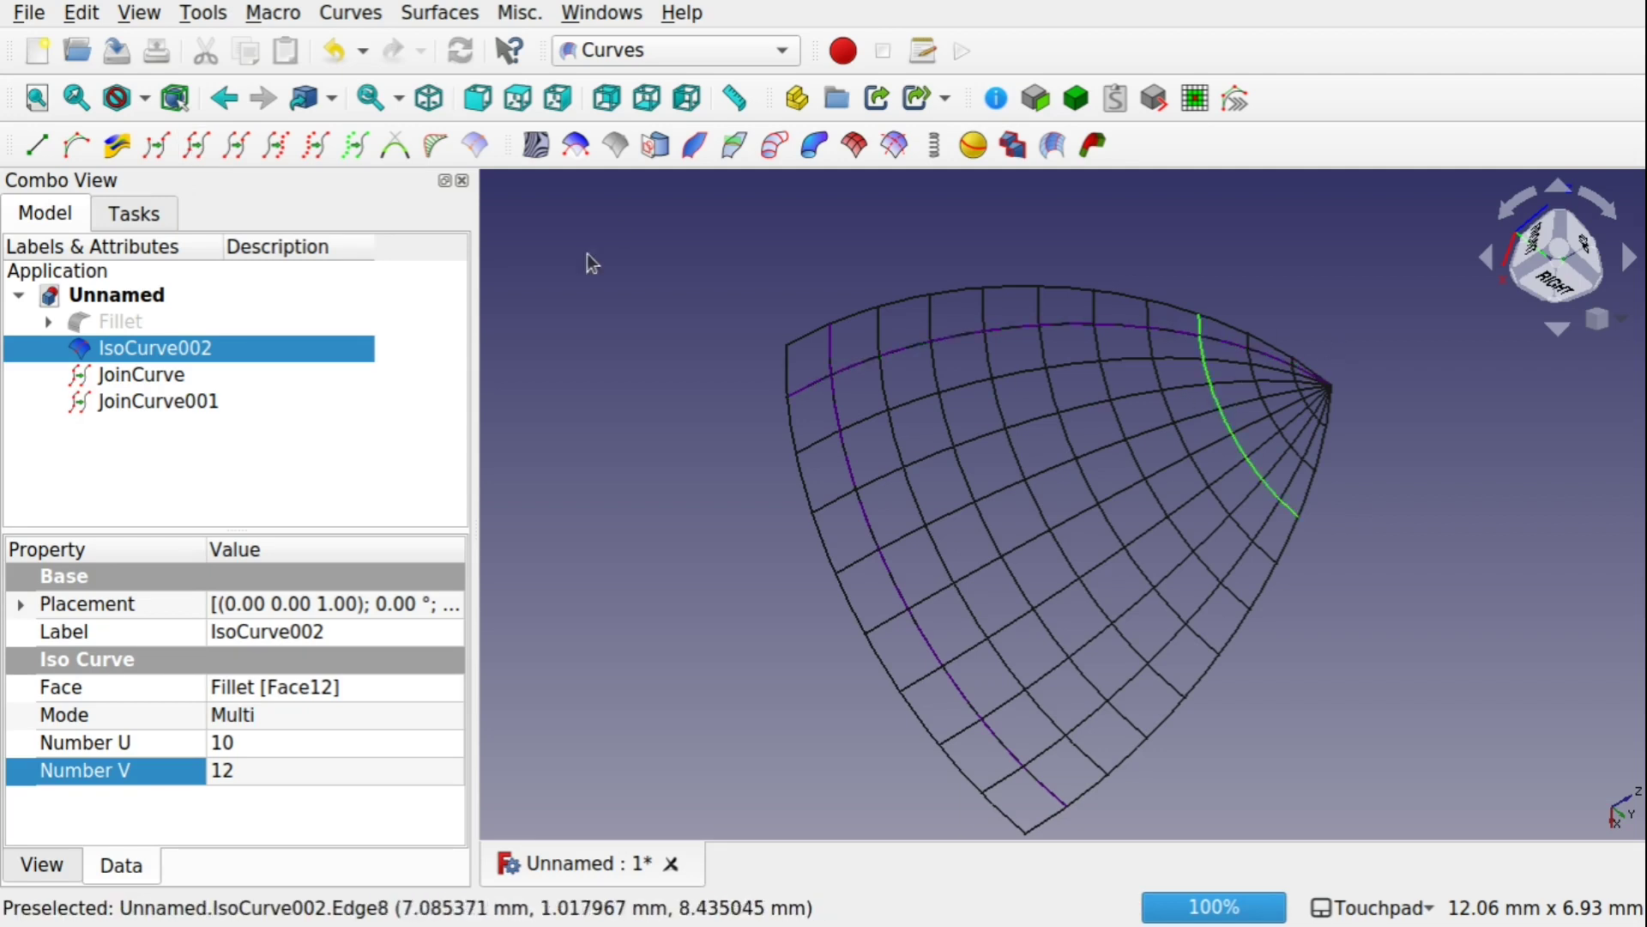
click(1155, 496)
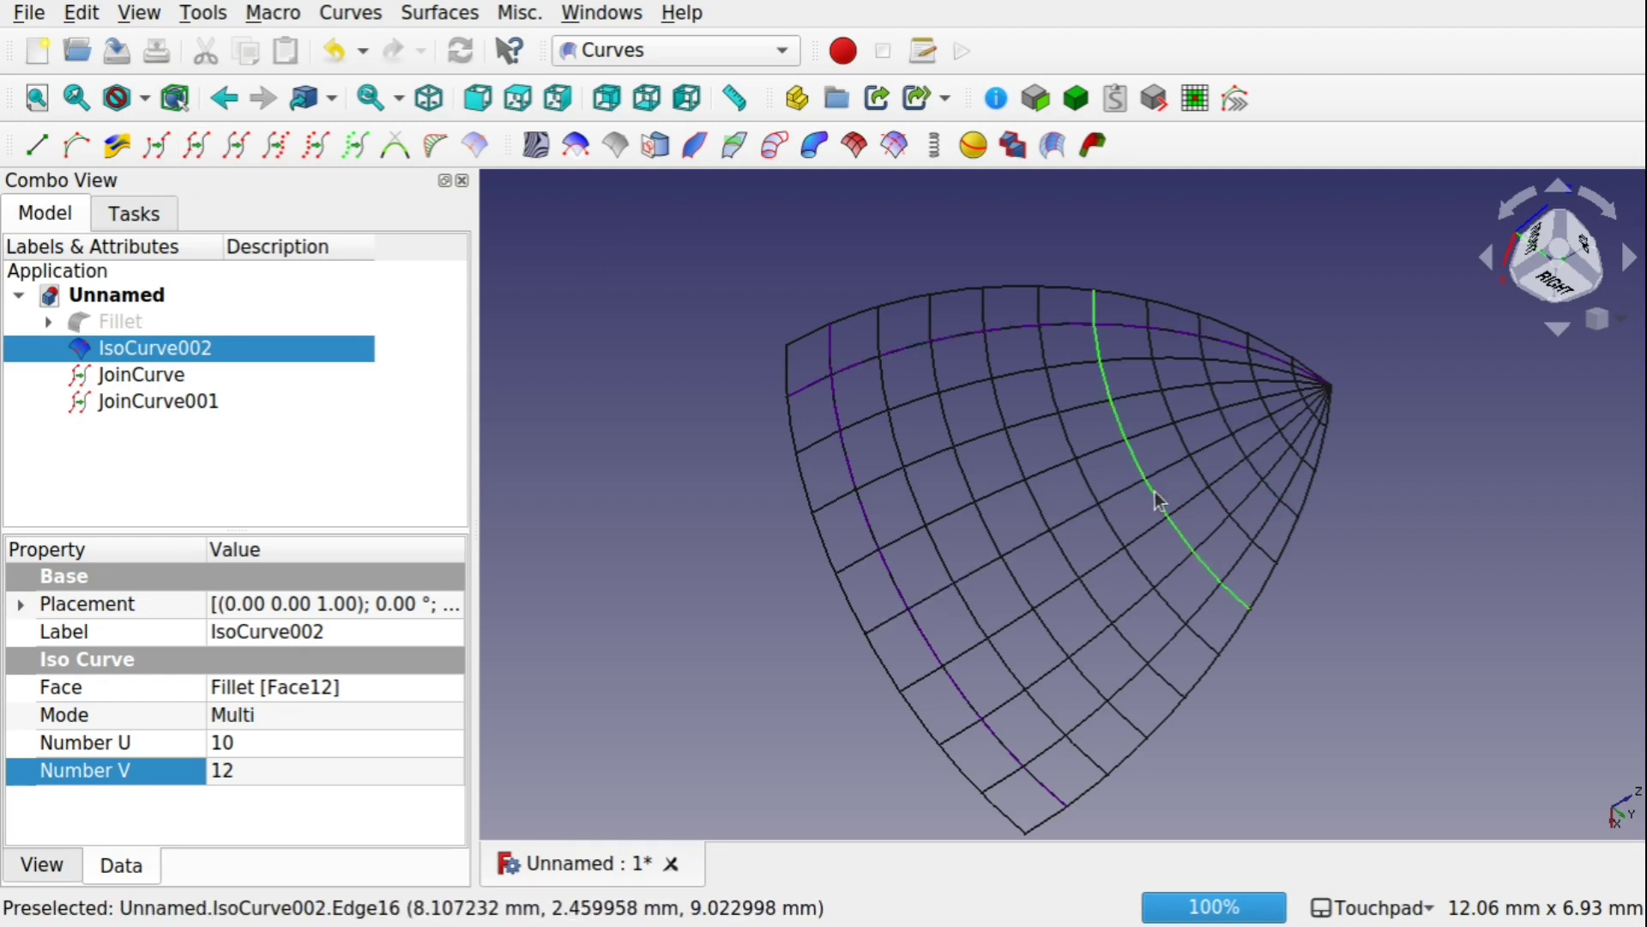
click(193, 151)
click(1104, 706)
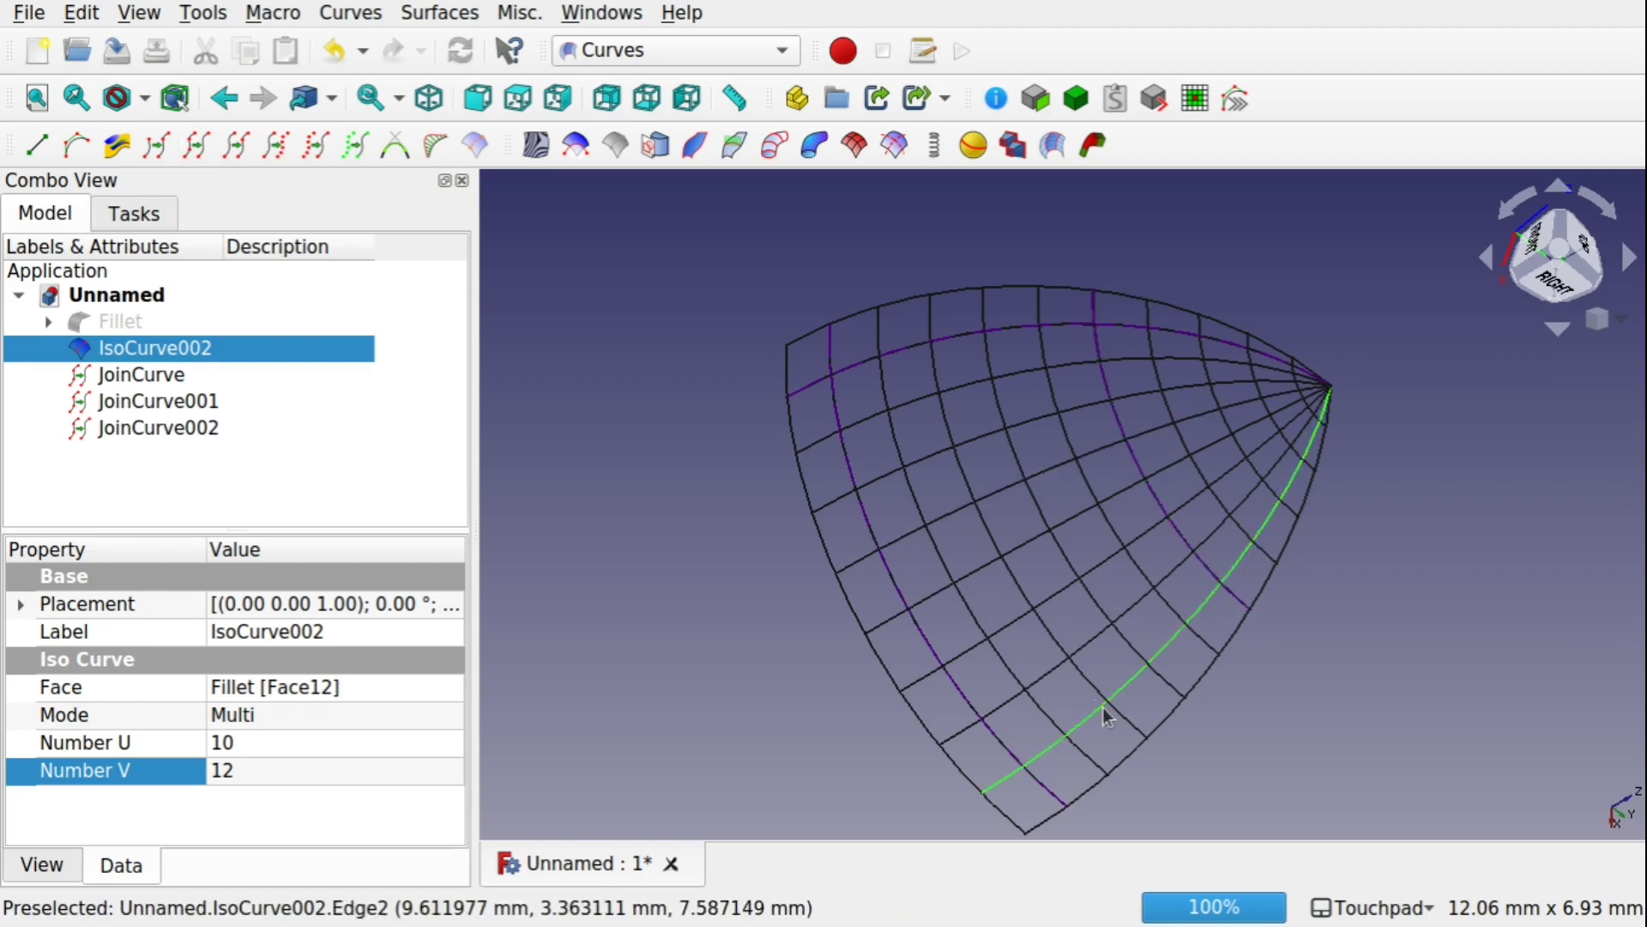
click(204, 153)
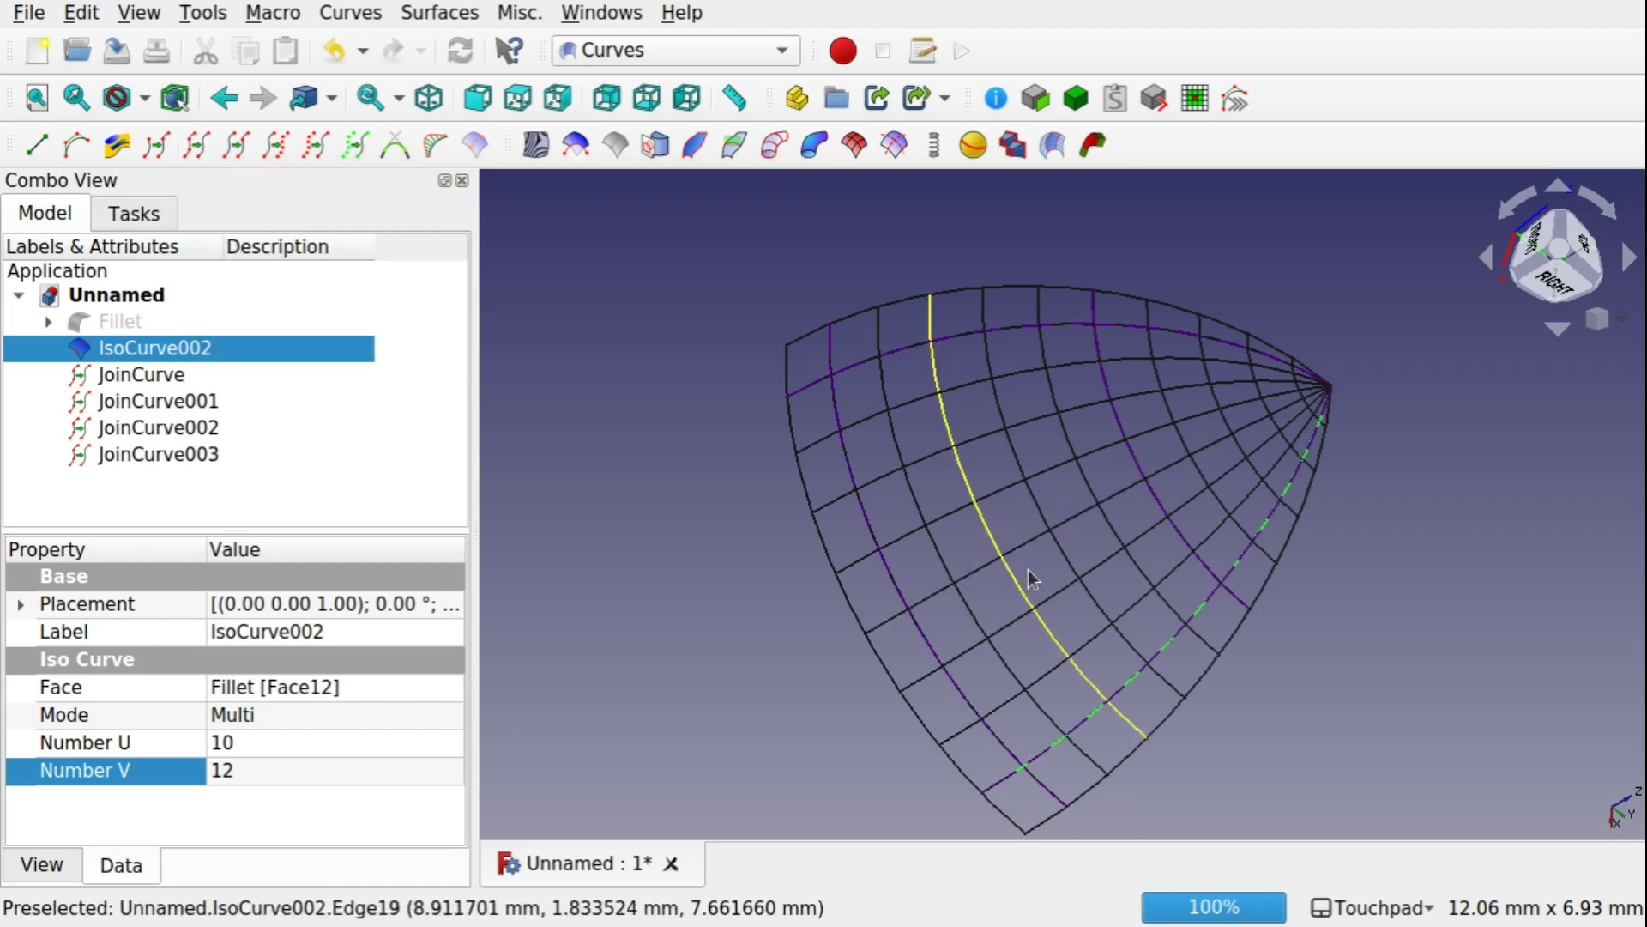
- Hide the IsoCurve002 grid to isolate the four join curves
click(1054, 542)
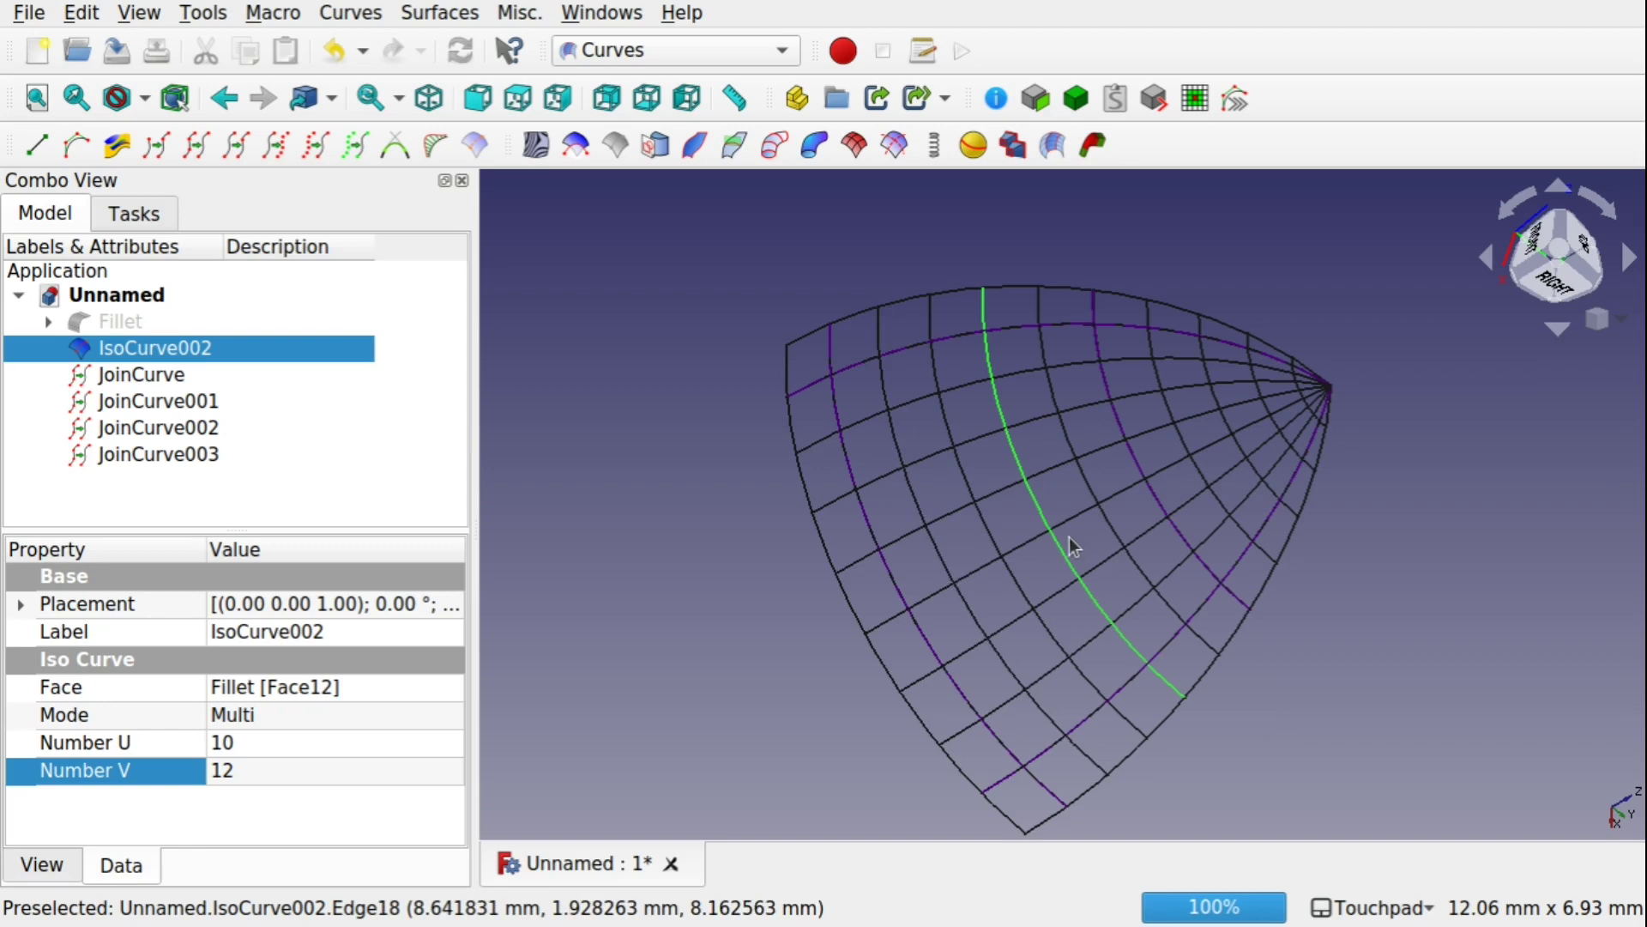
key(space)
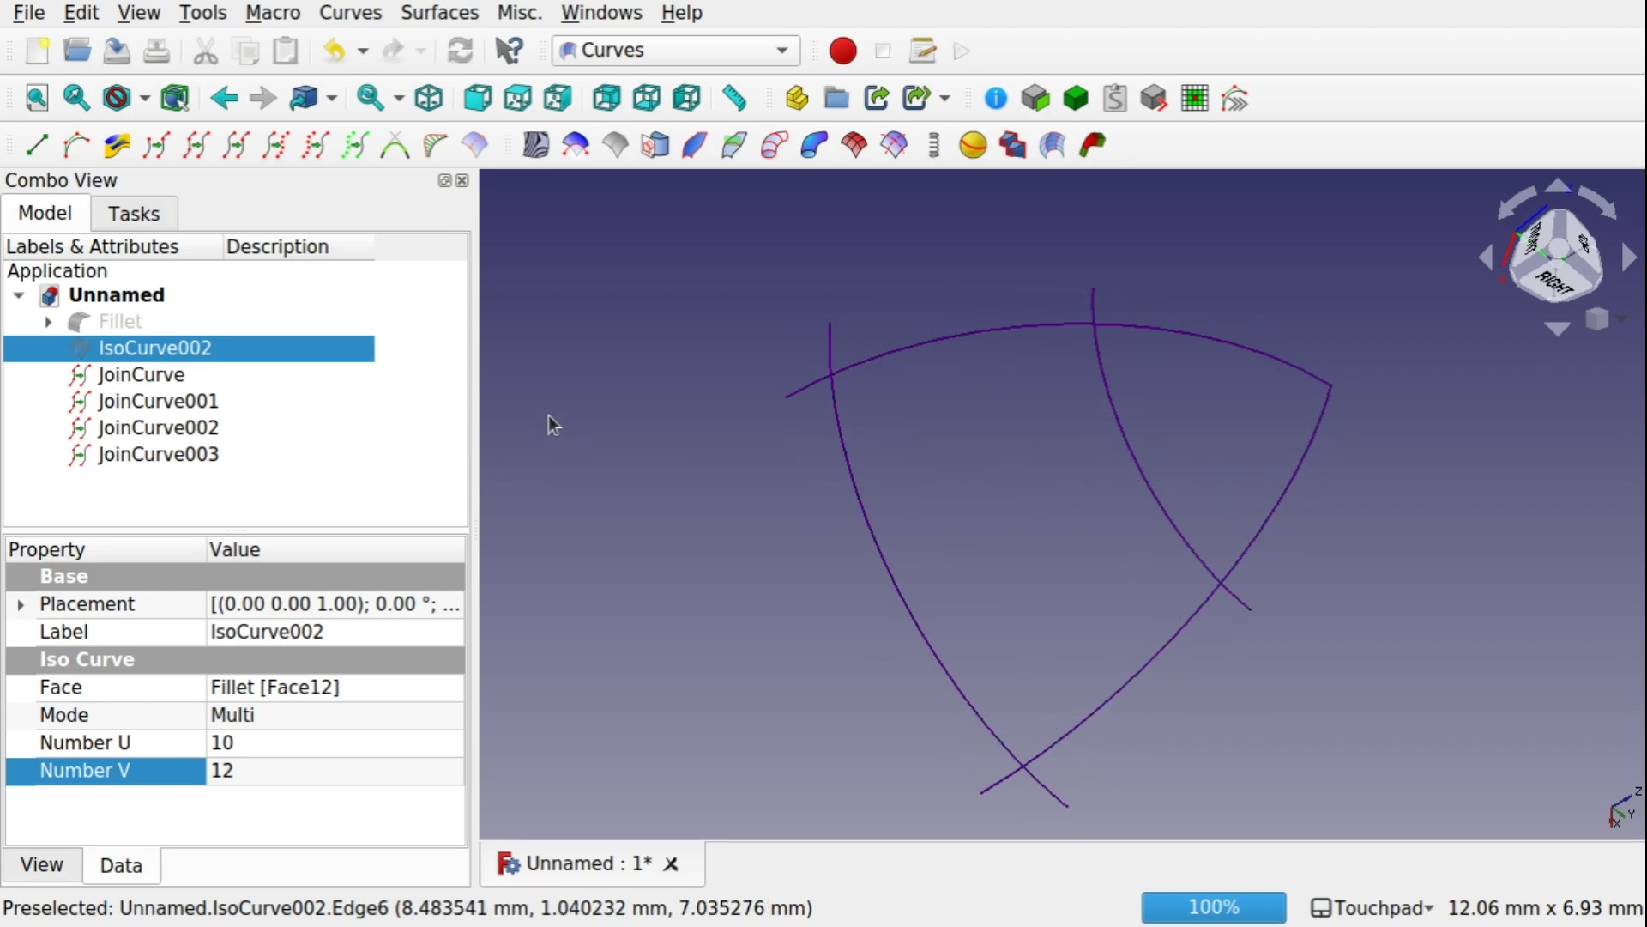
key(space)
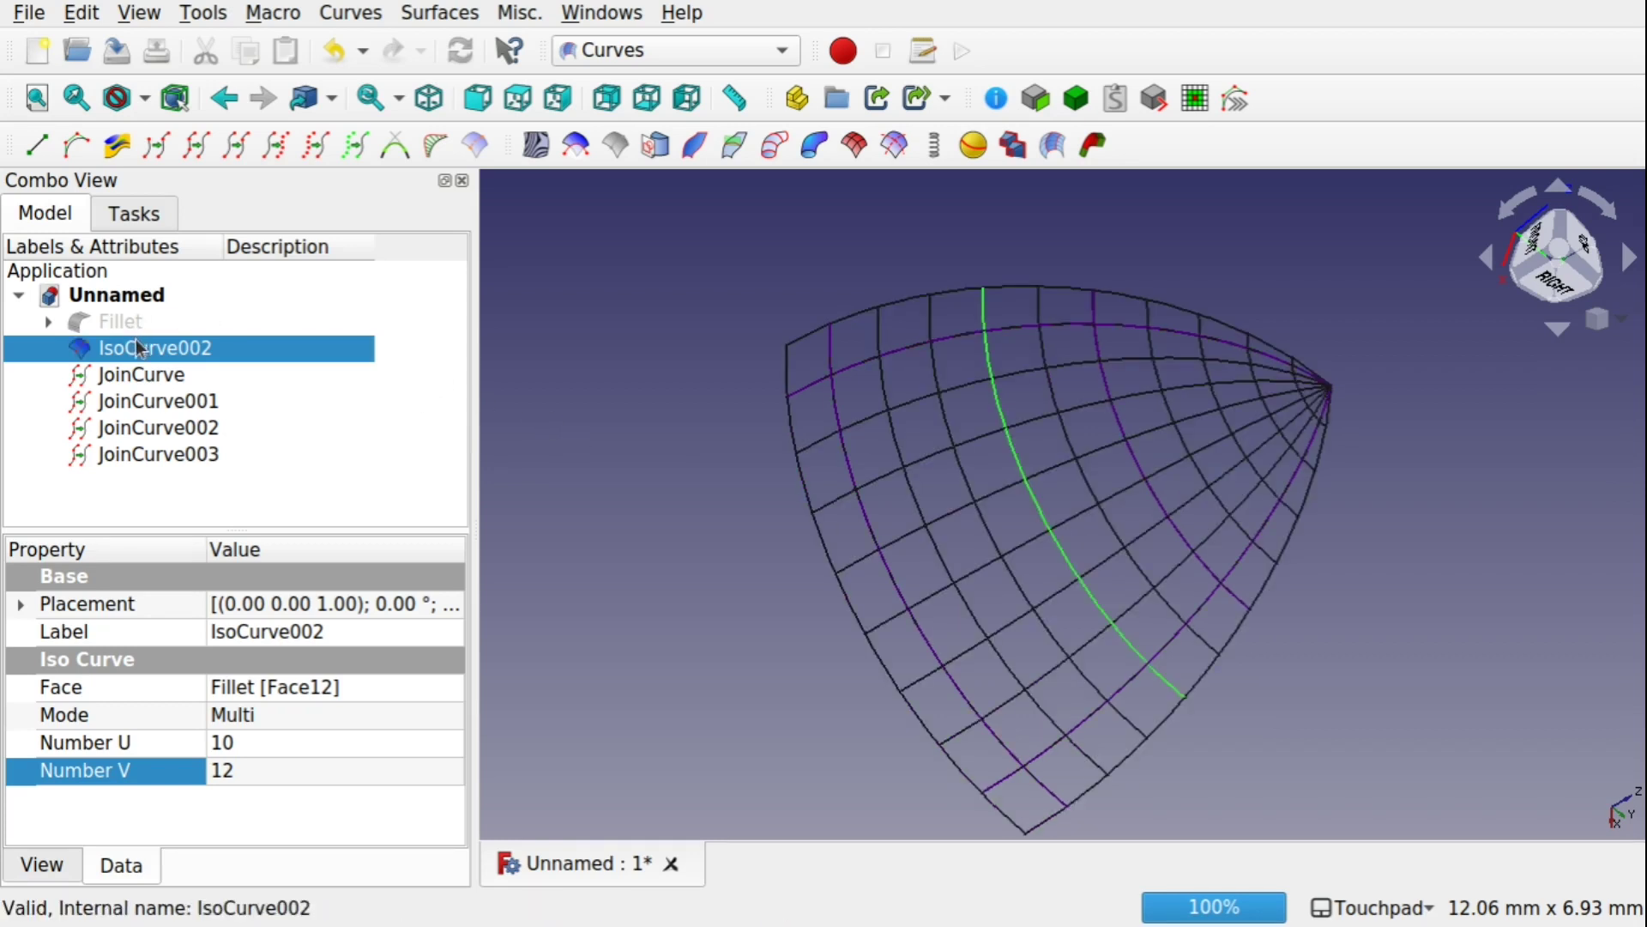
key(space)
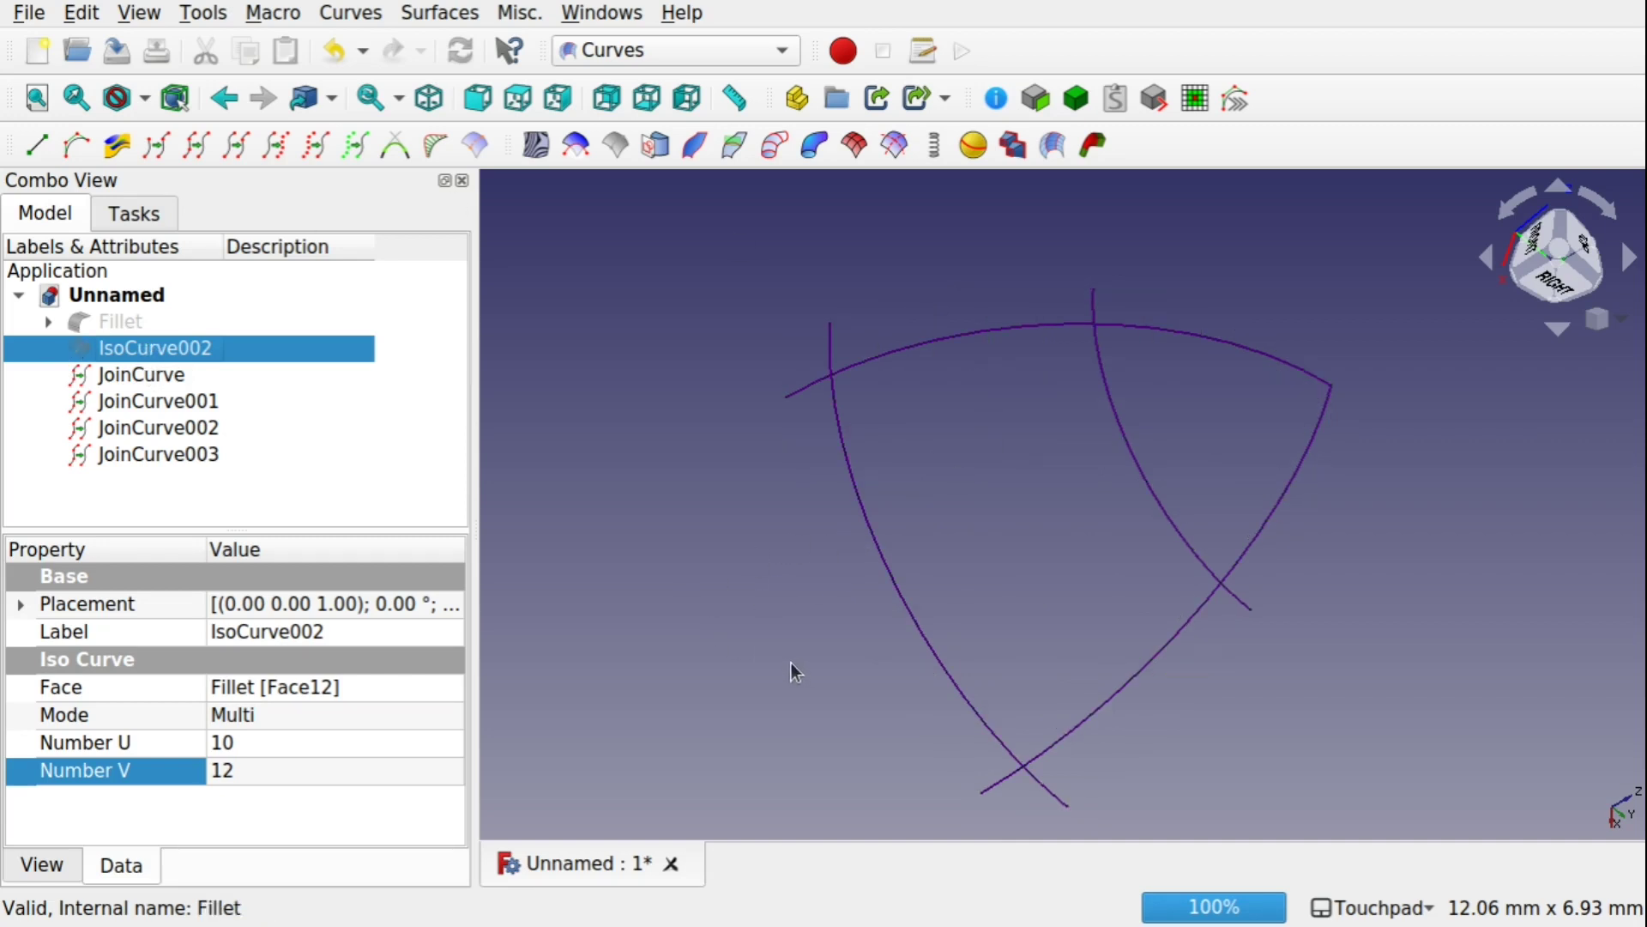
- Split the two cross curves, JoinCurve and JoinCurve002, with the Split Curve tool
click(1024, 569)
alt+drag(1024, 570, 1128, 650)
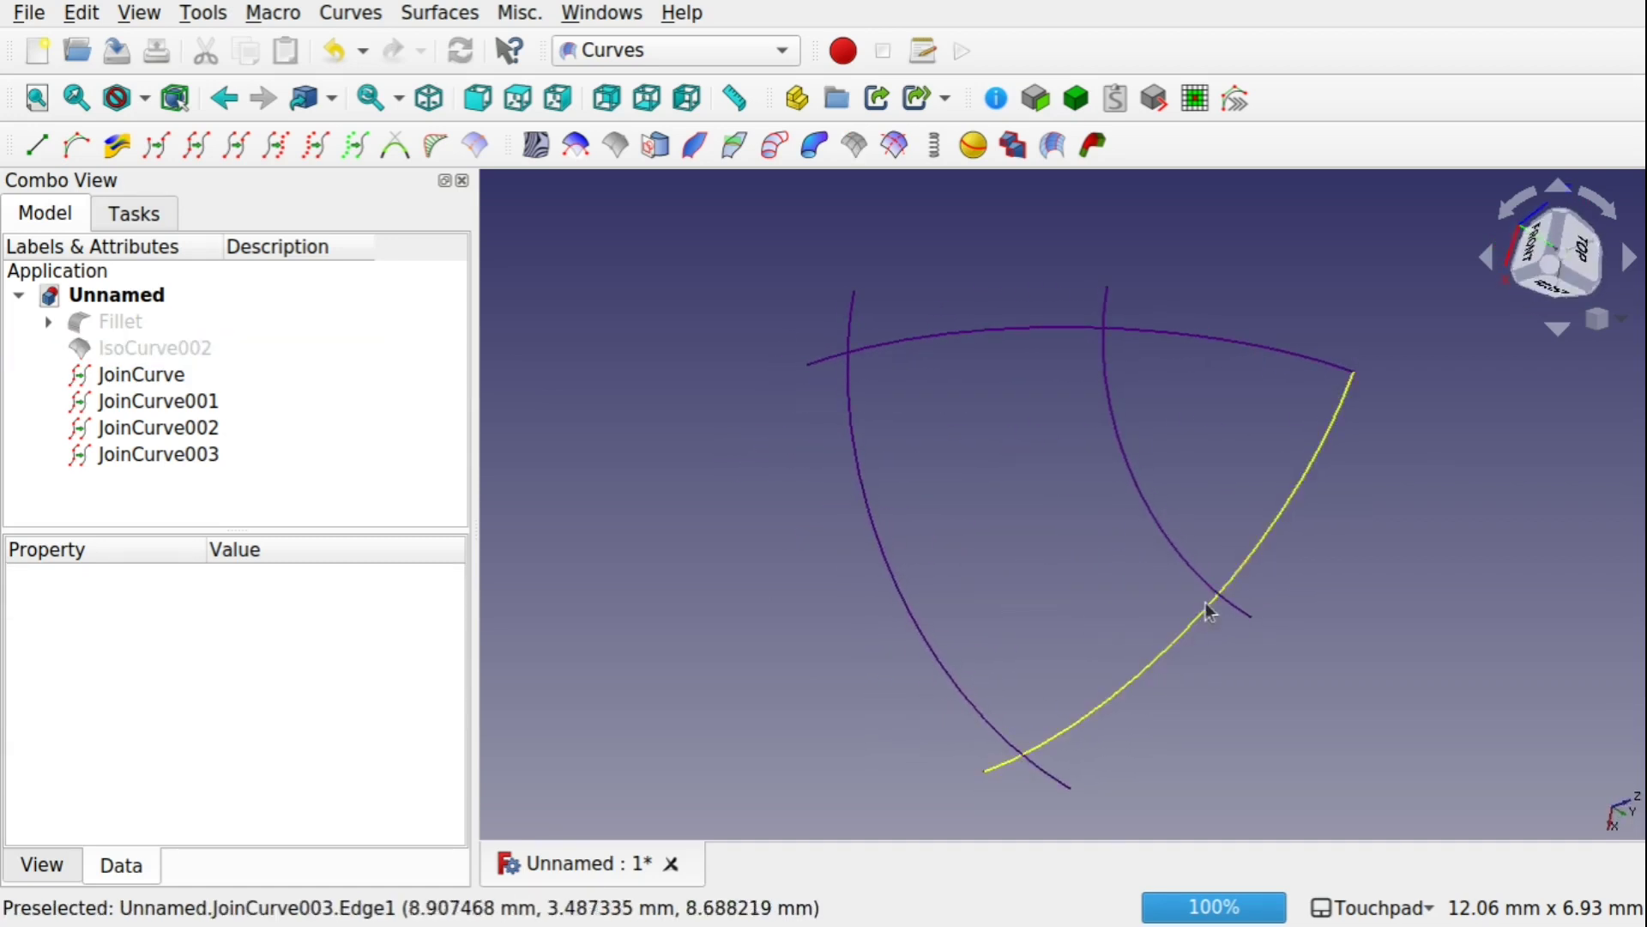
alt+drag(1209, 343, 1092, 512)
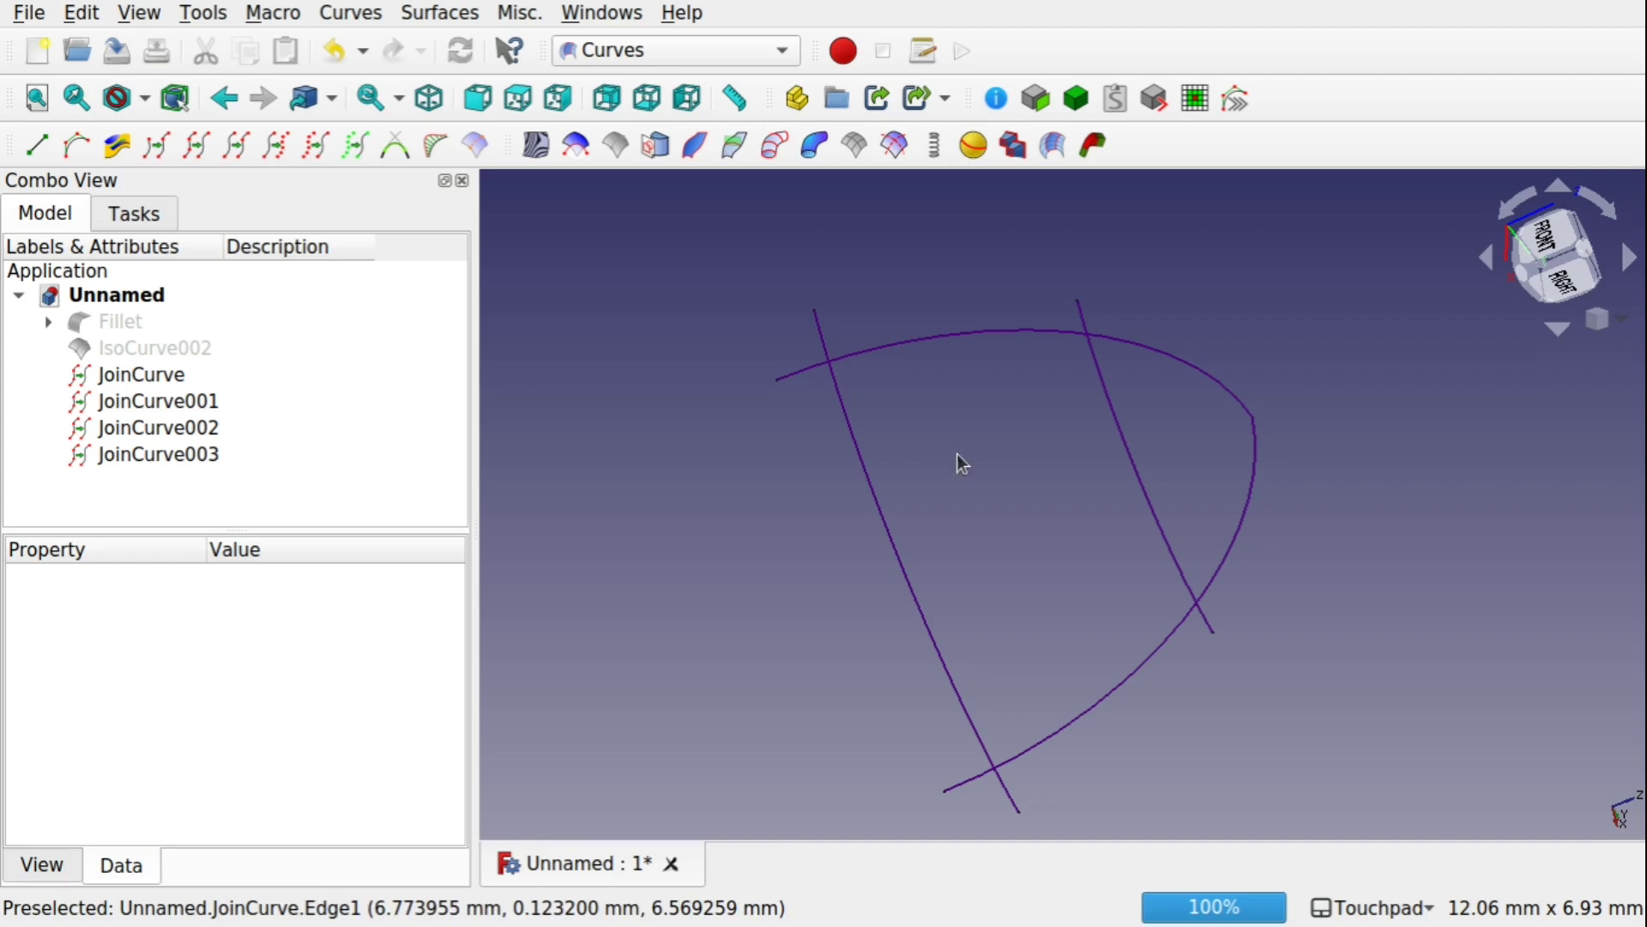
click(880, 496)
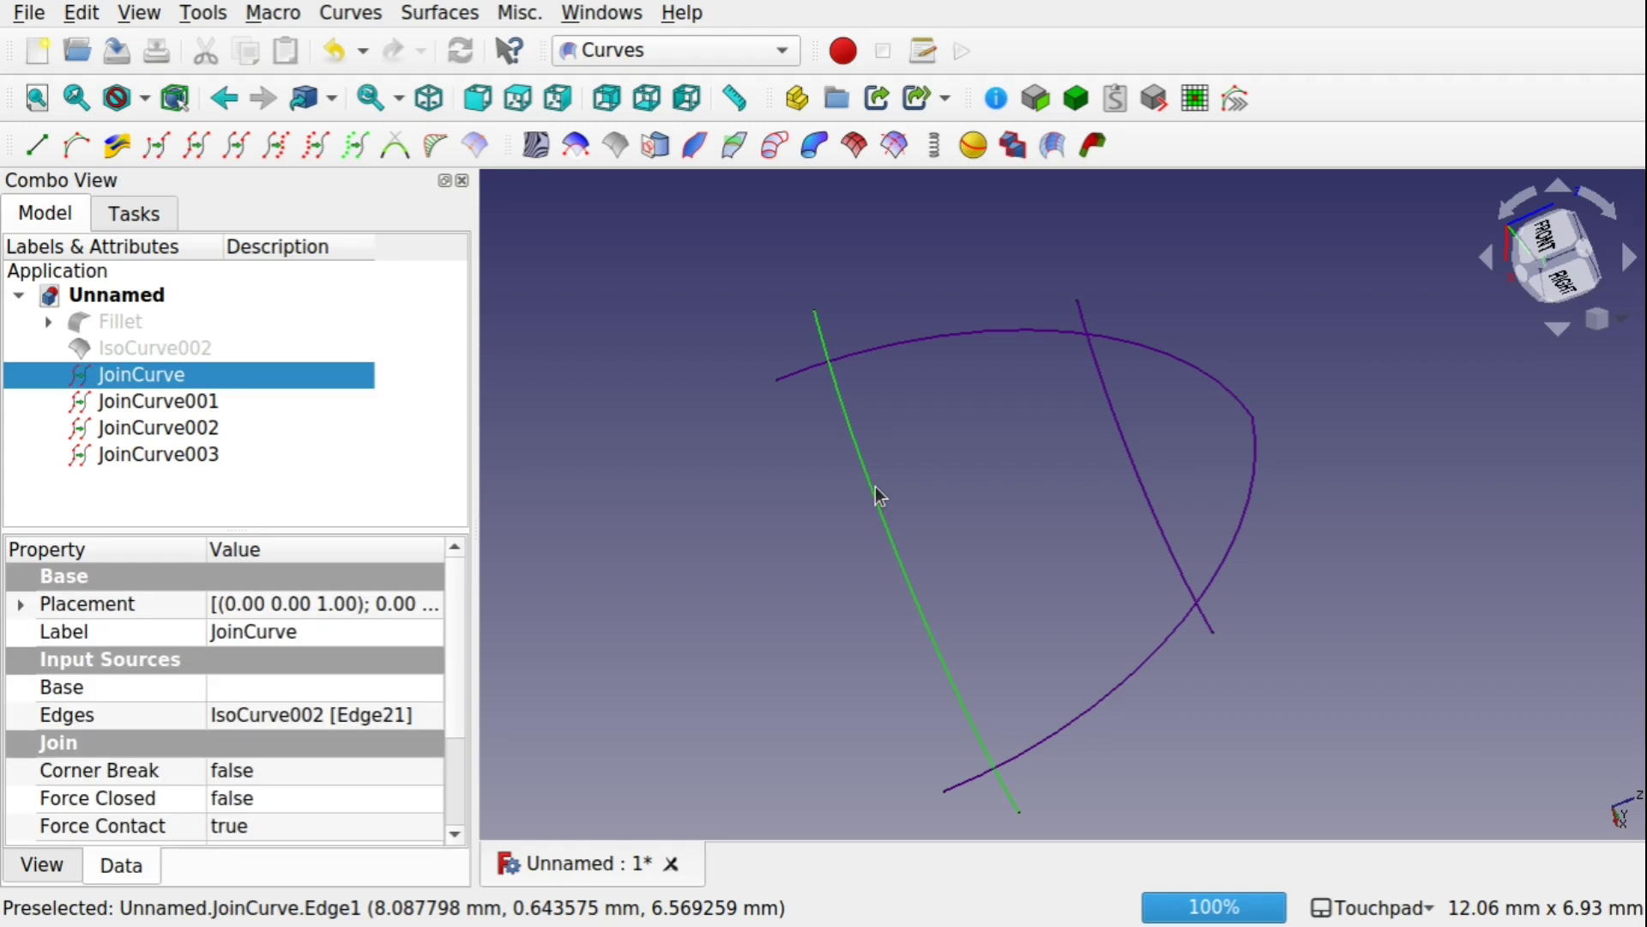
ctrl+click(1131, 455)
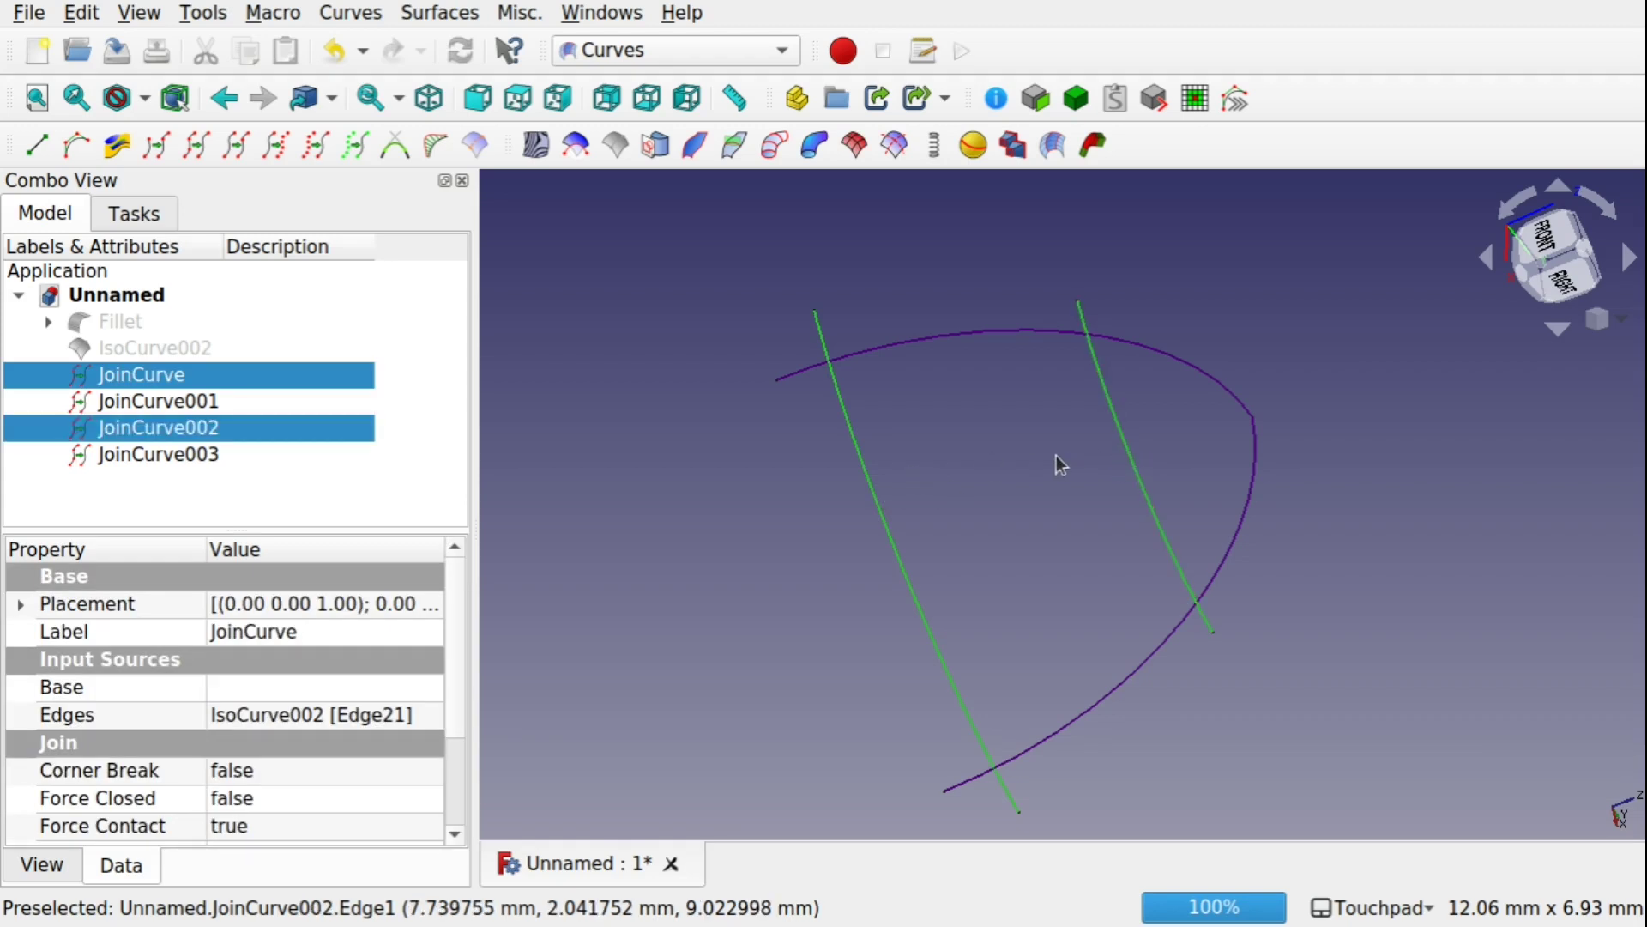
click(234, 145)
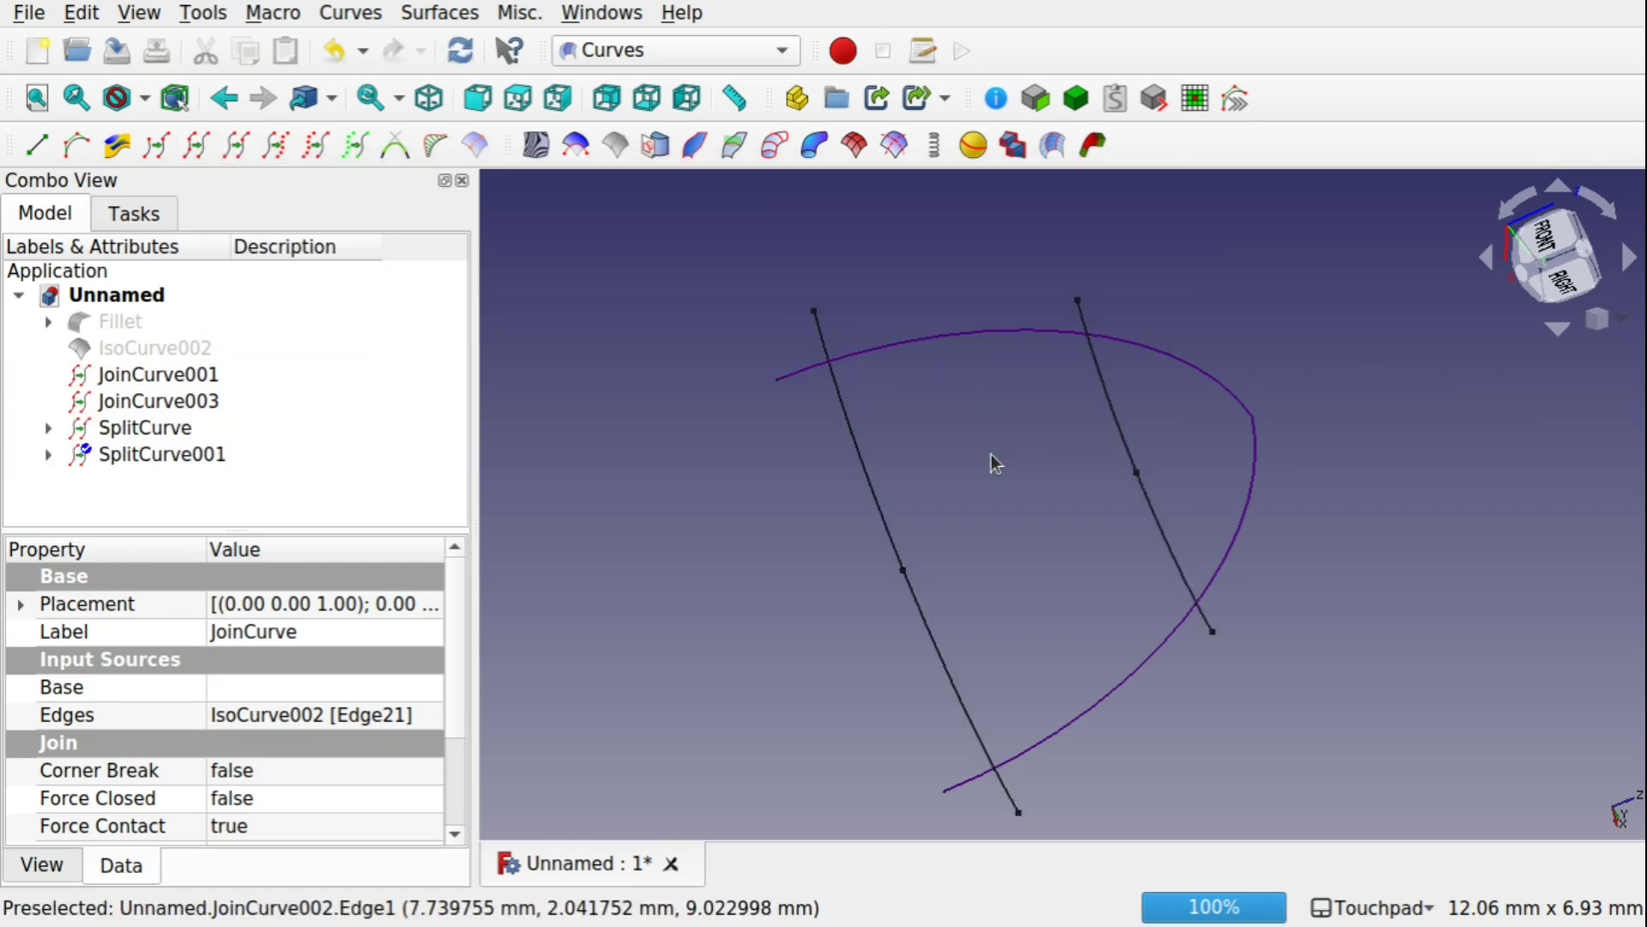
- Inspect the source JoinCurve nested under SplitCurve in the model tree
click(930, 492)
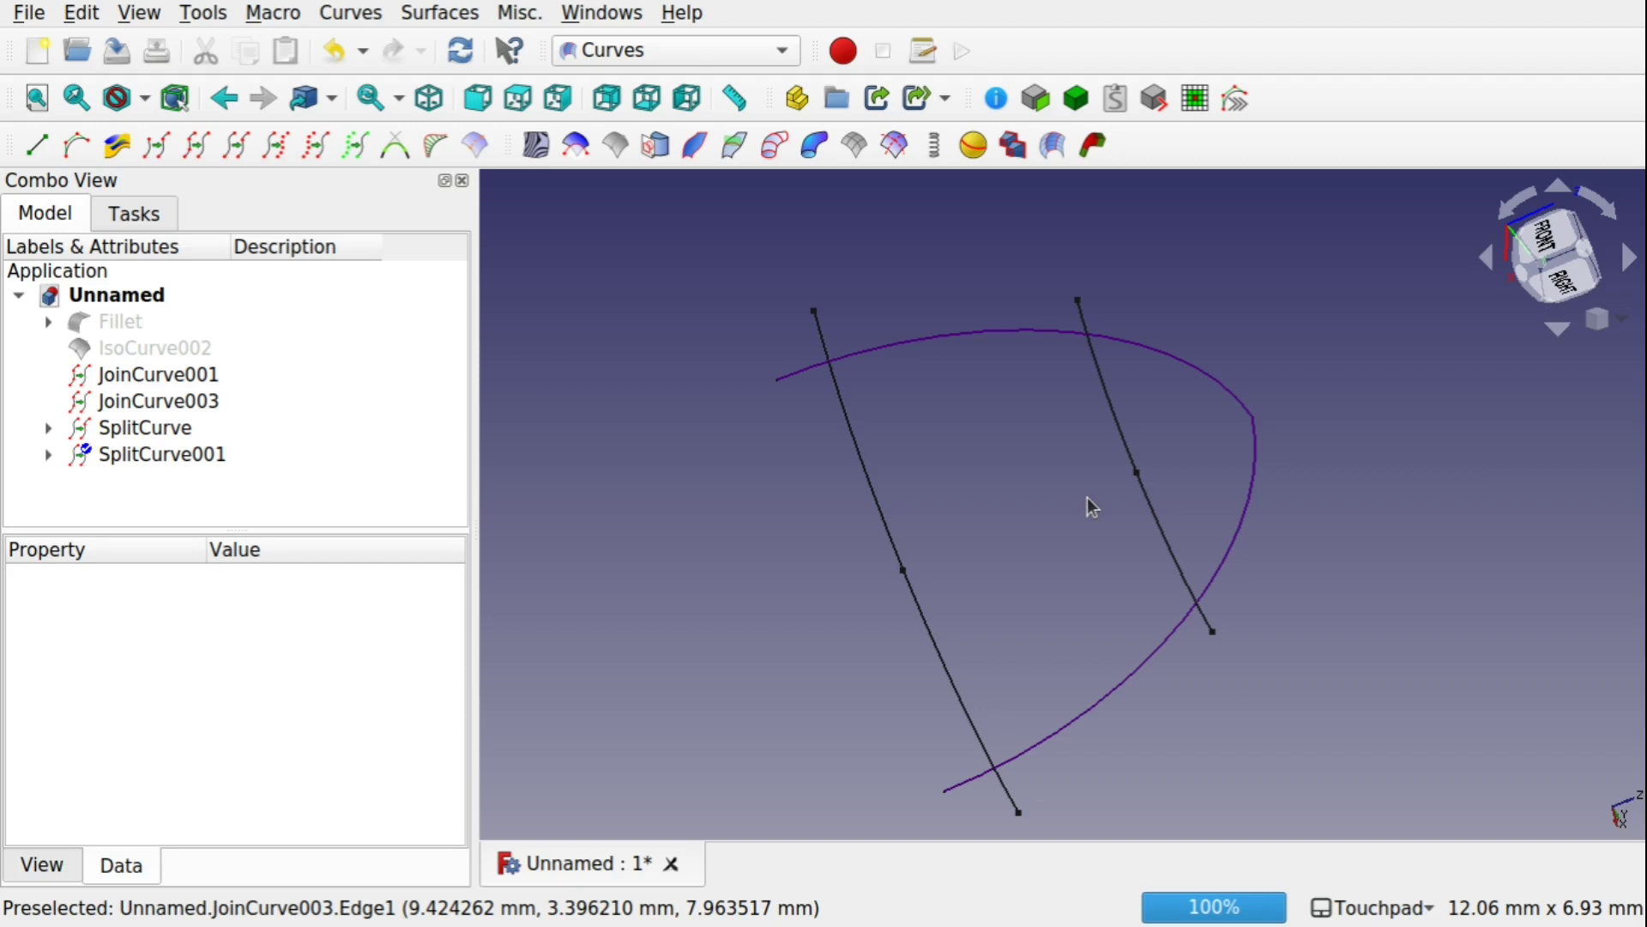
click(155, 431)
click(46, 428)
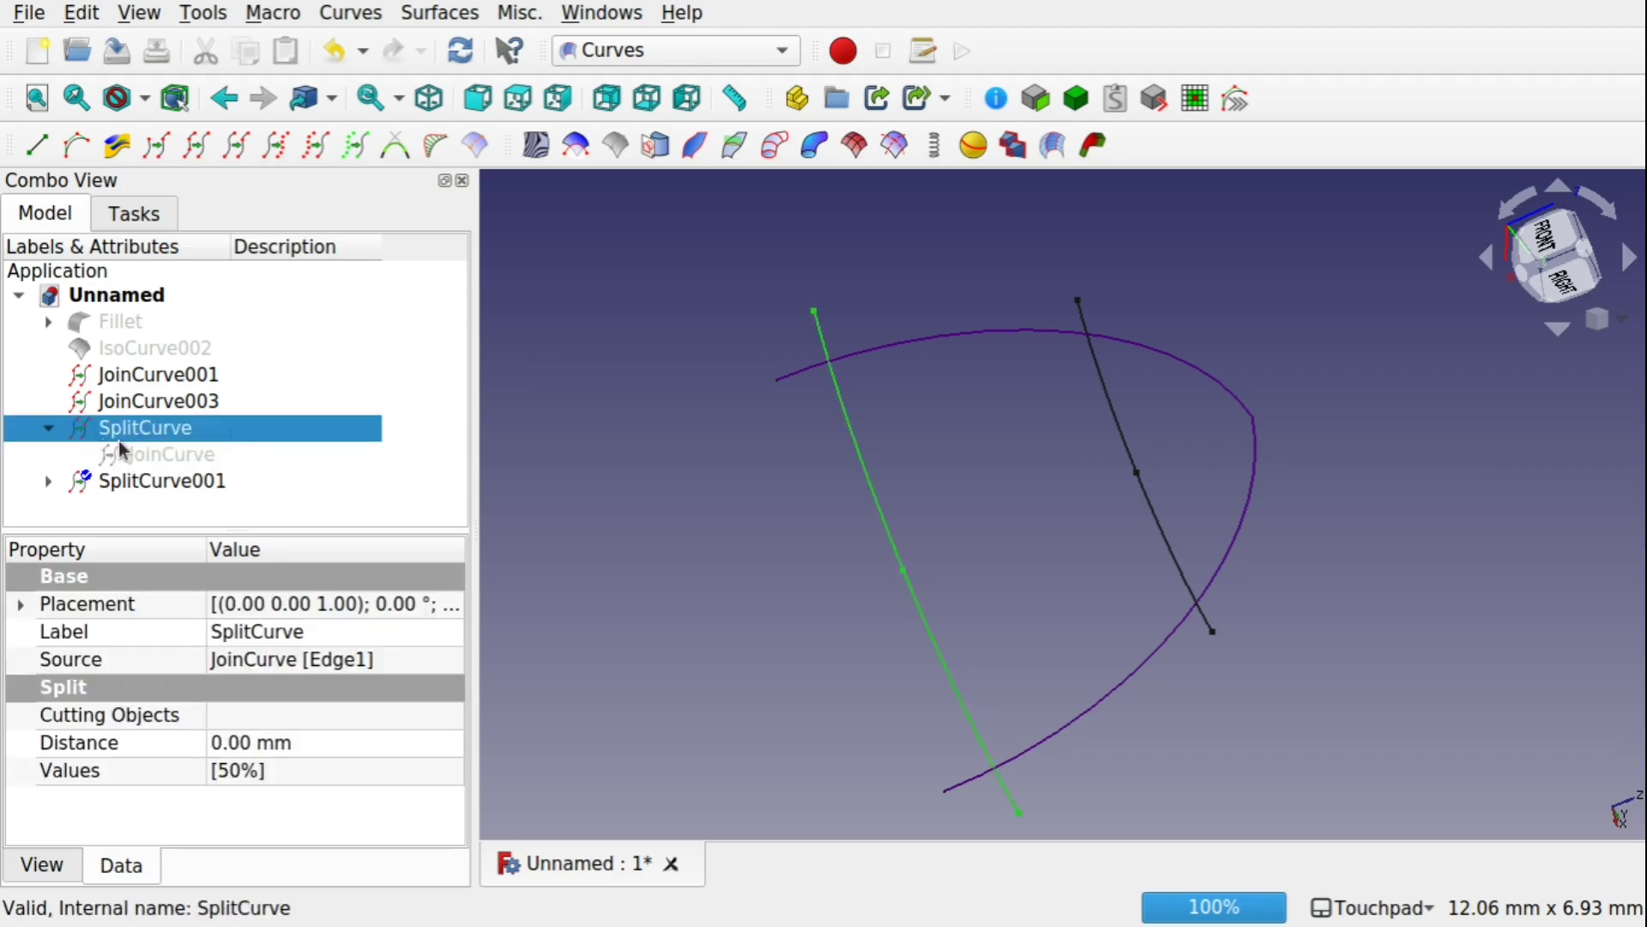
click(165, 453)
key(space)
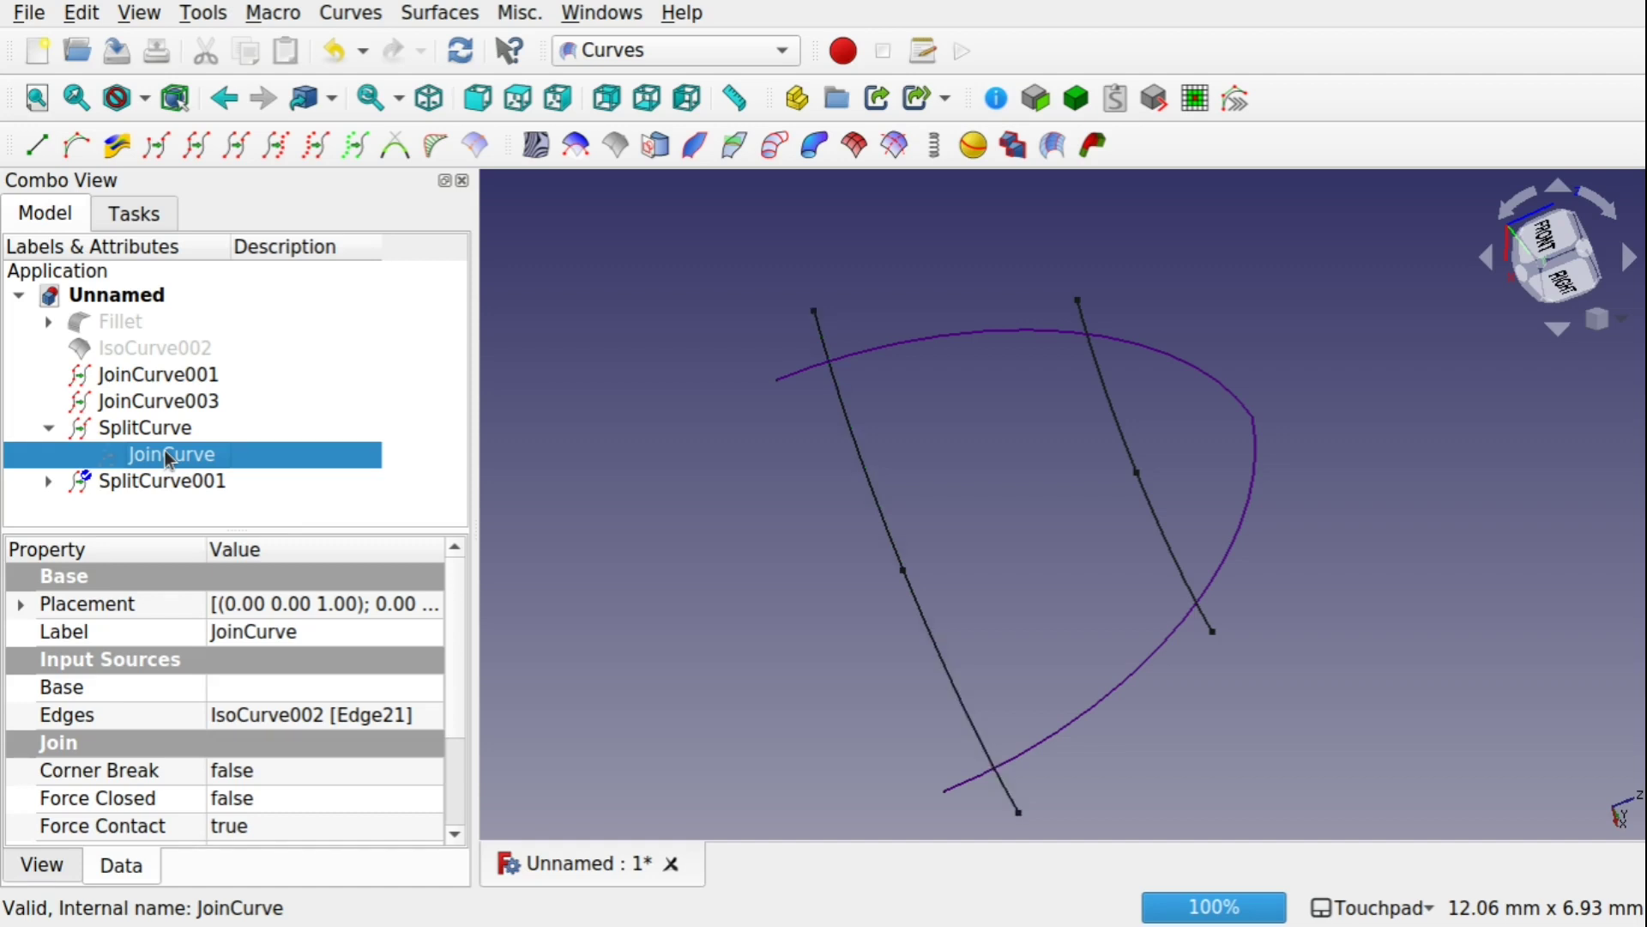
click(49, 428)
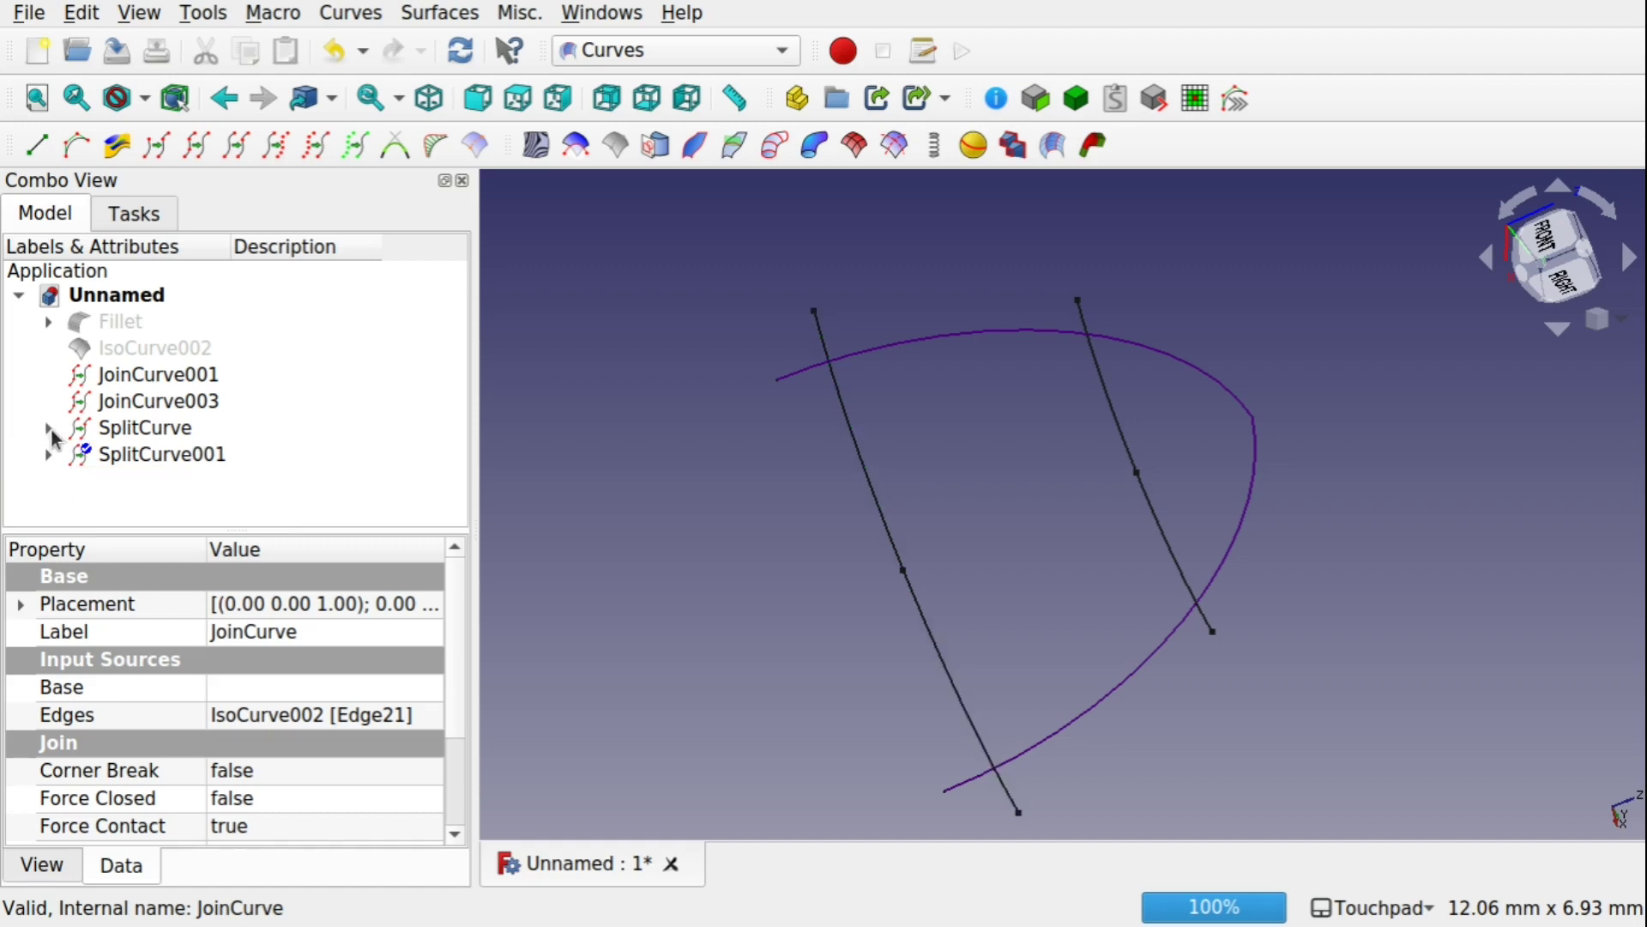
click(288, 497)
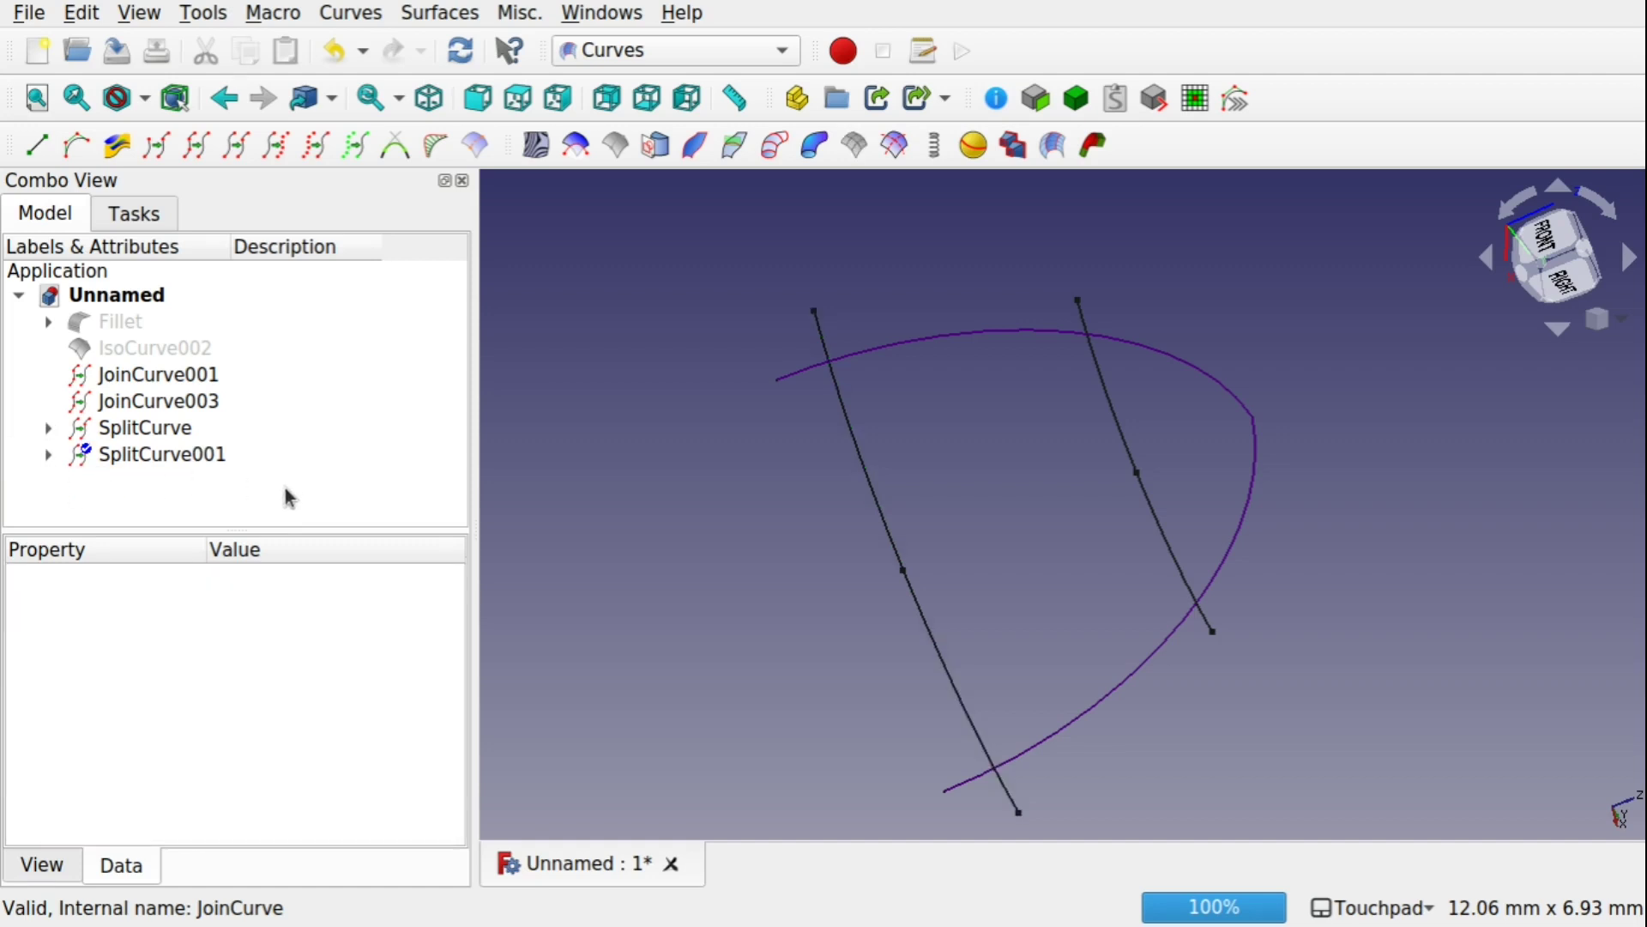
- Examine the middle split vertices on SplitCurve and SplitCurve001
click(904, 572)
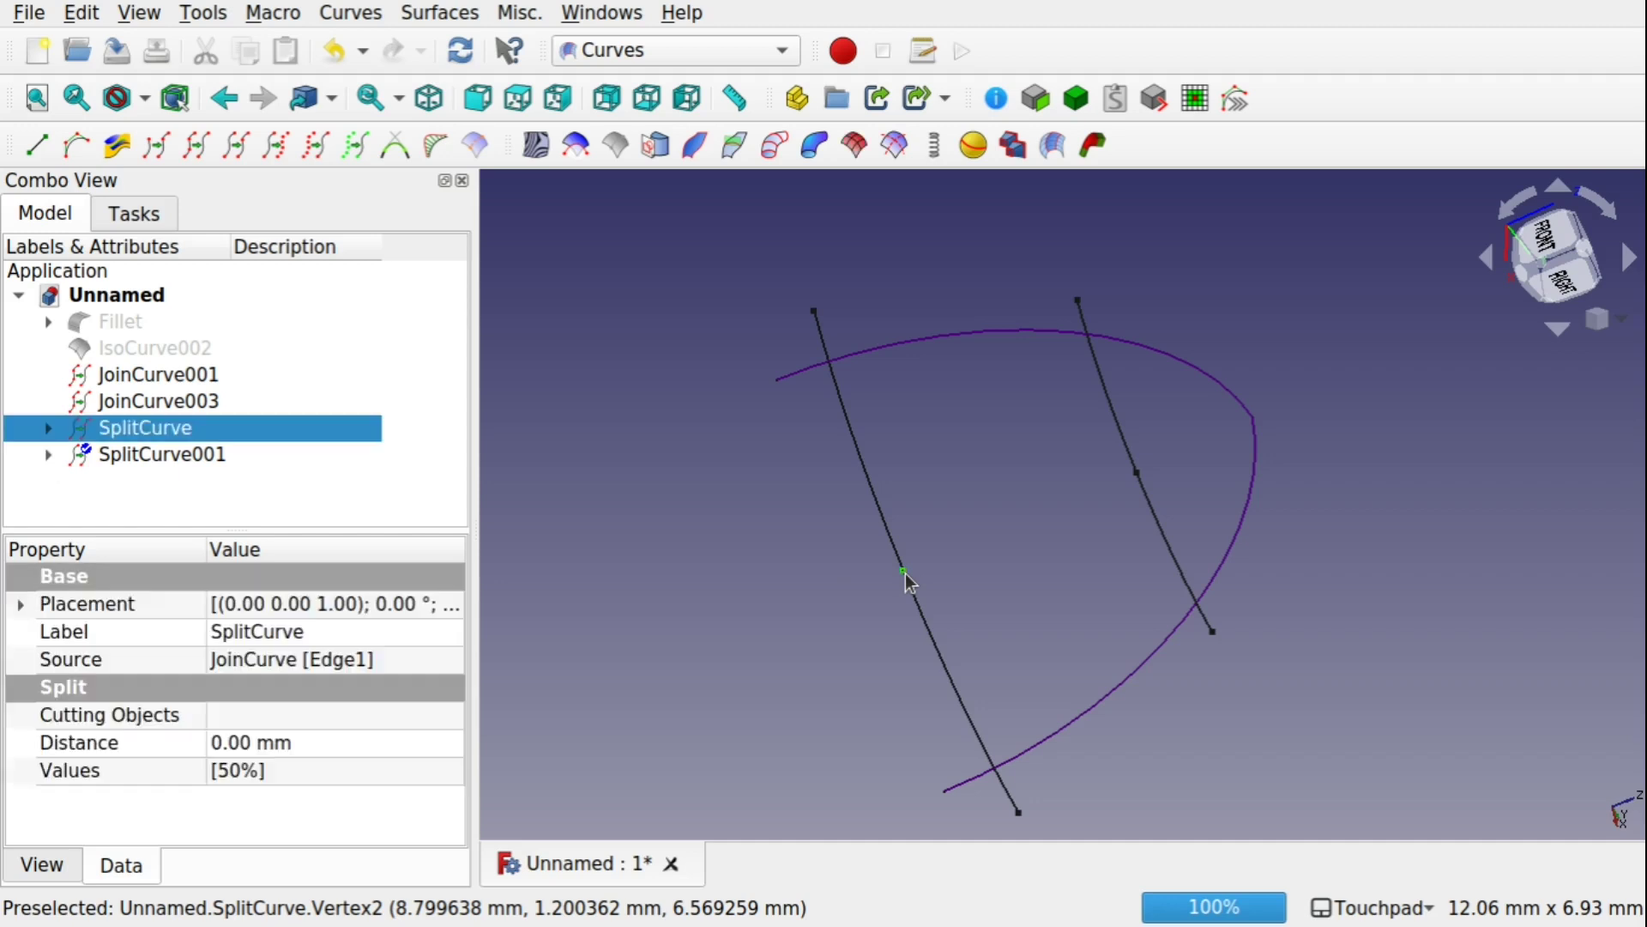
click(1138, 473)
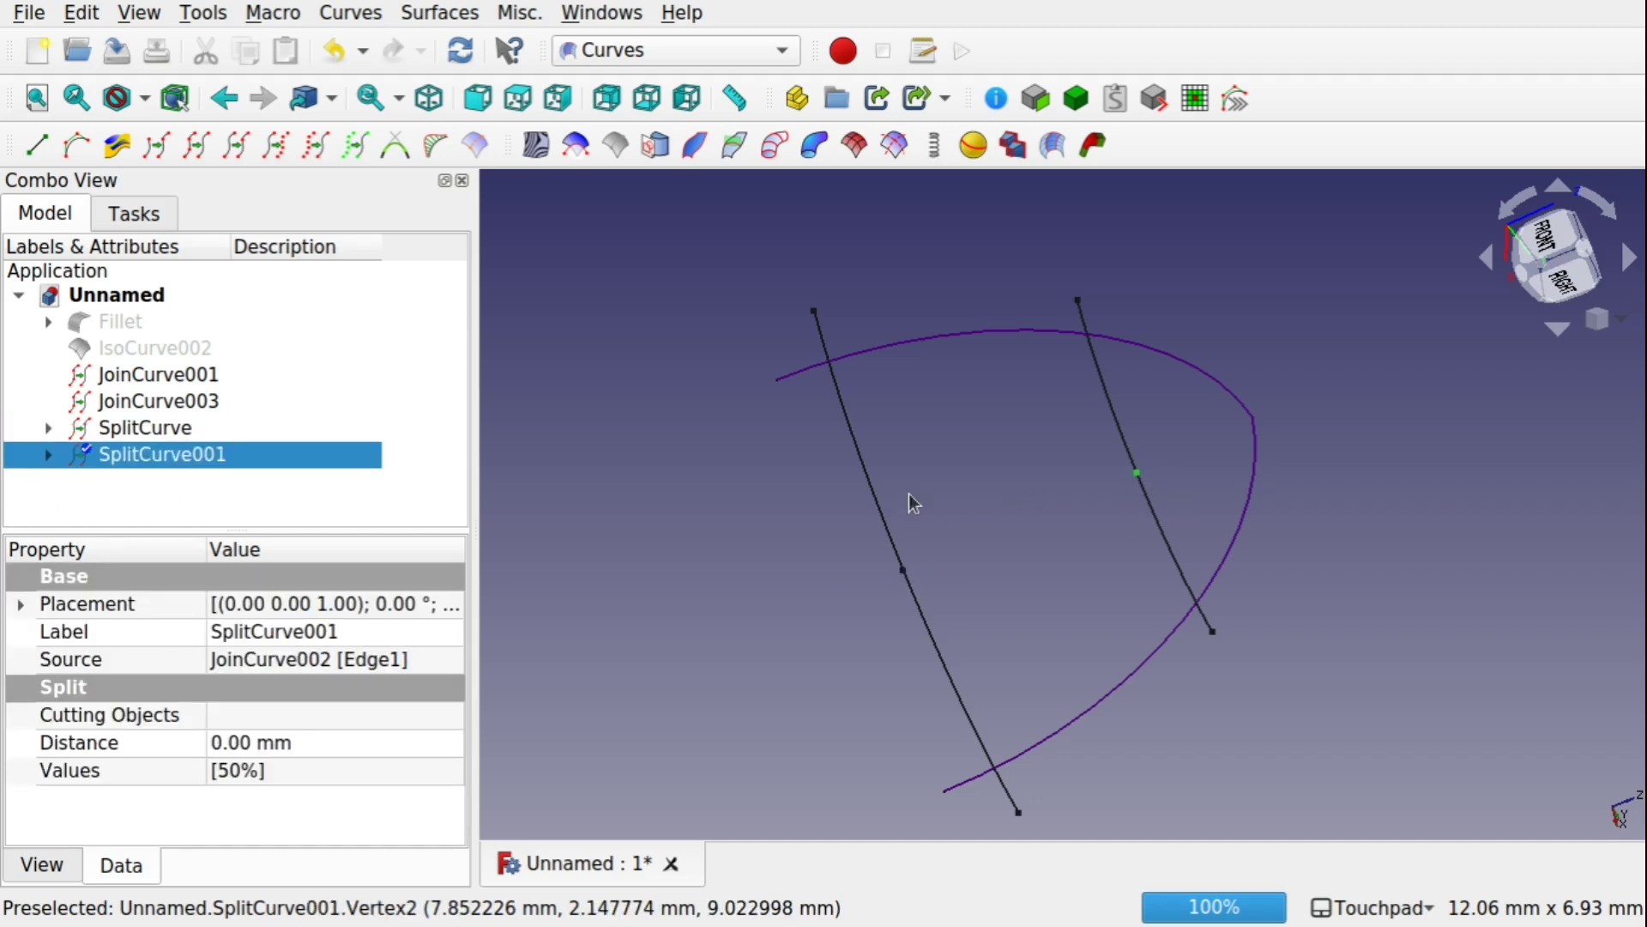
- Select SplitCurve001 and SplitCurve together for shared property editing
click(670, 532)
click(197, 458)
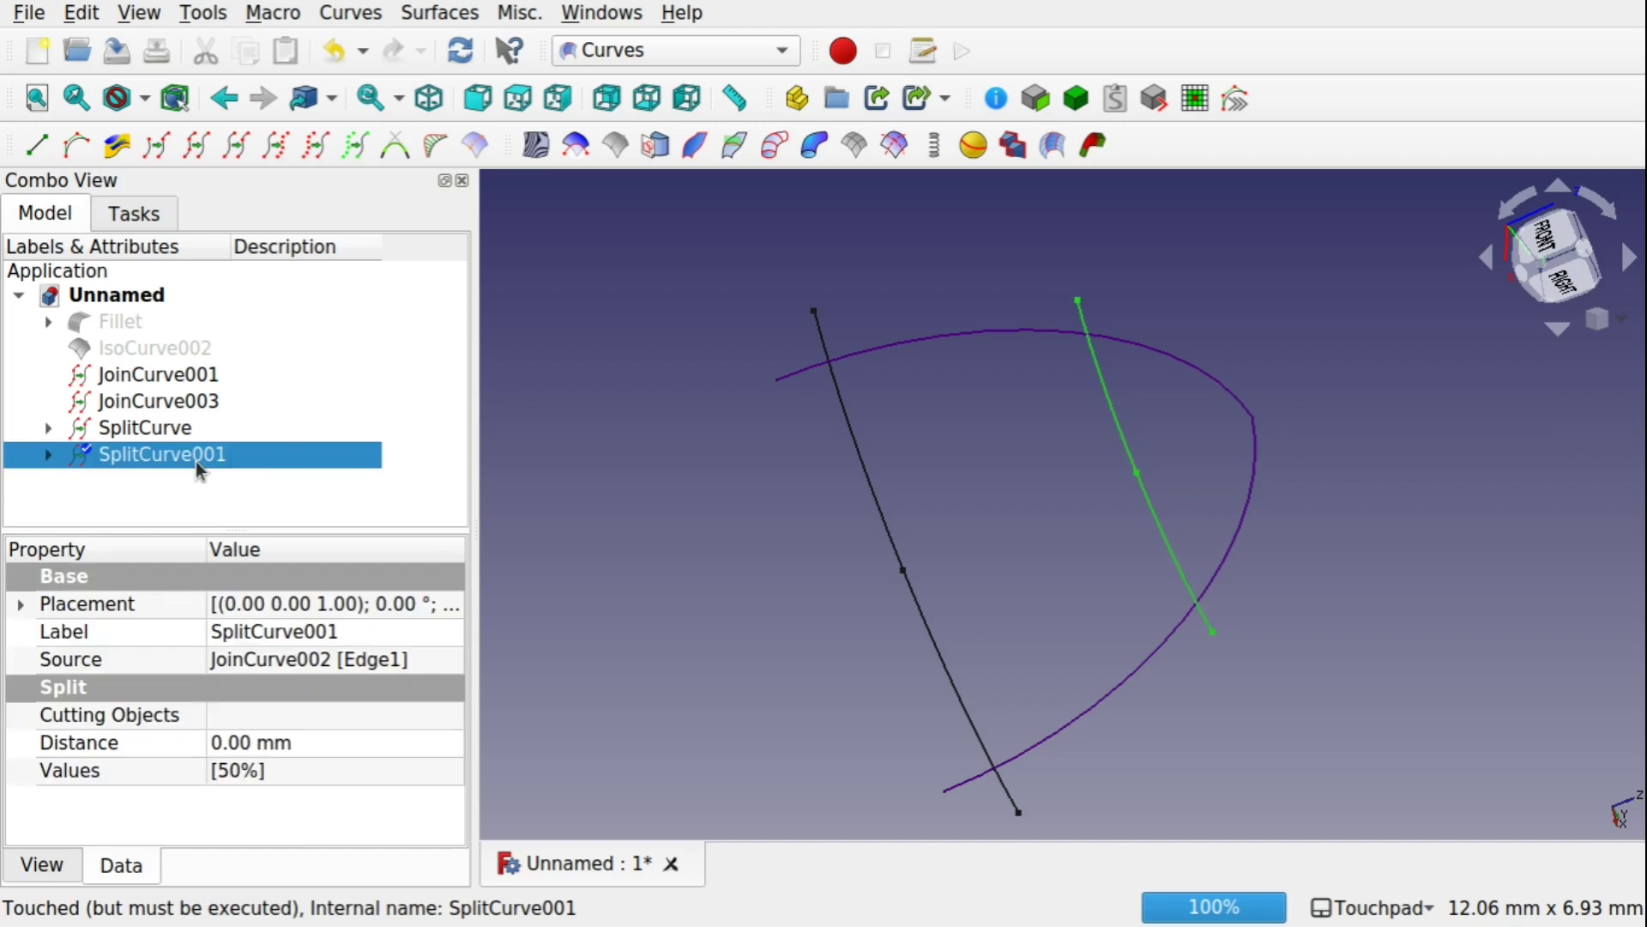
ctrl+click(161, 427)
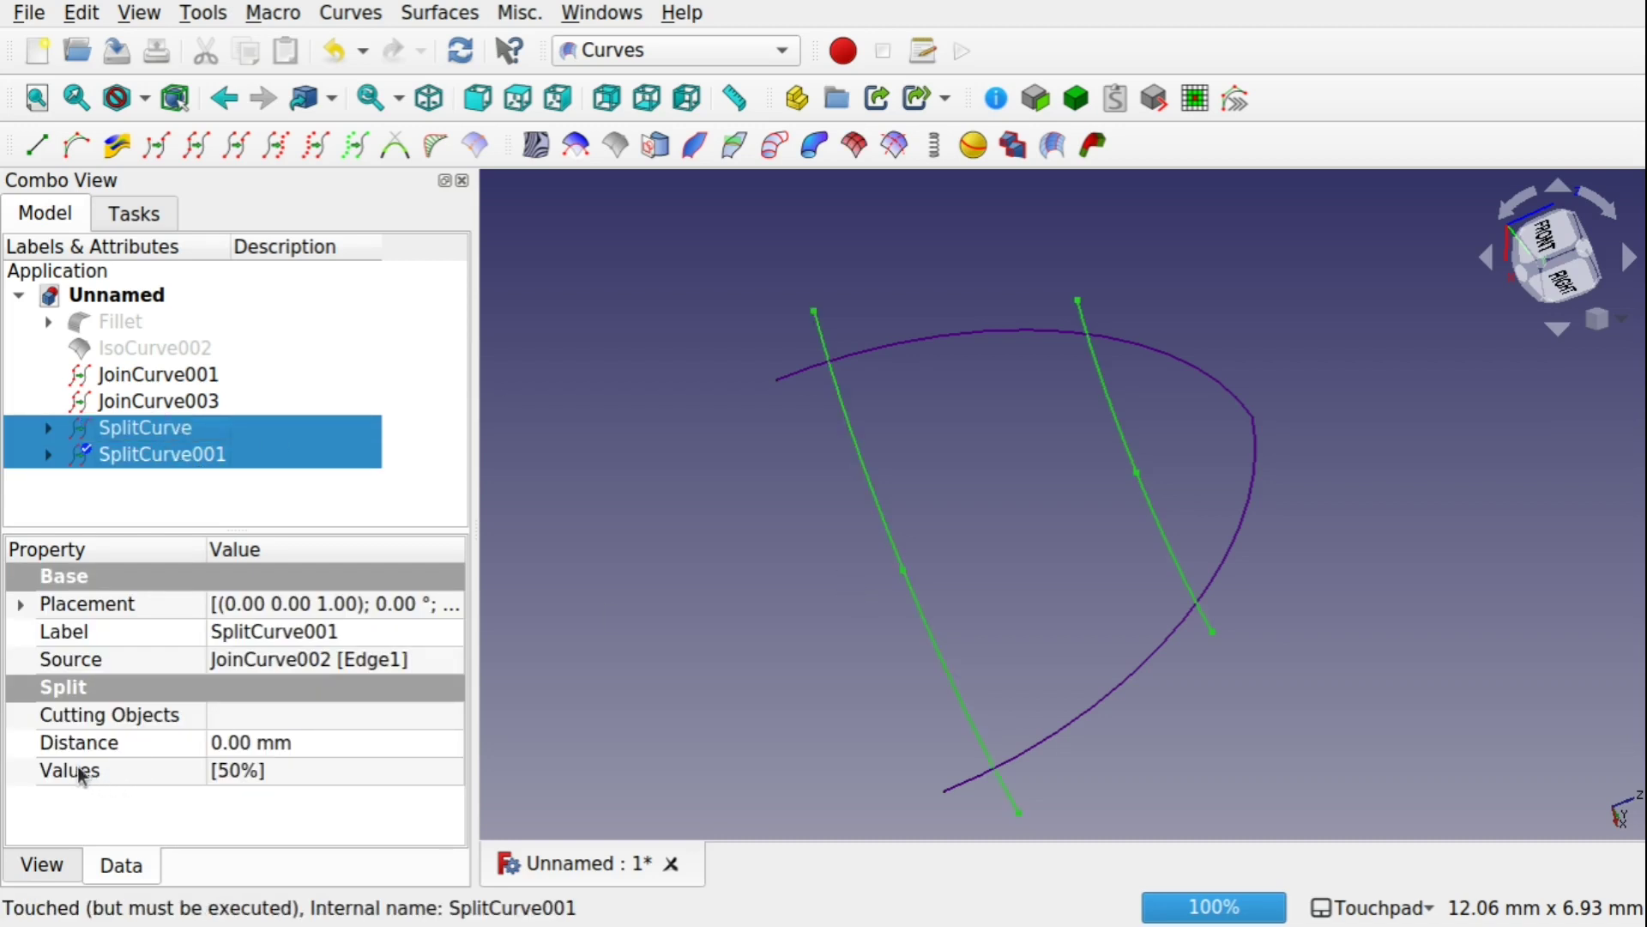
click(451, 775)
click(450, 773)
drag(765, 367, 649, 369)
key(BackSpace)
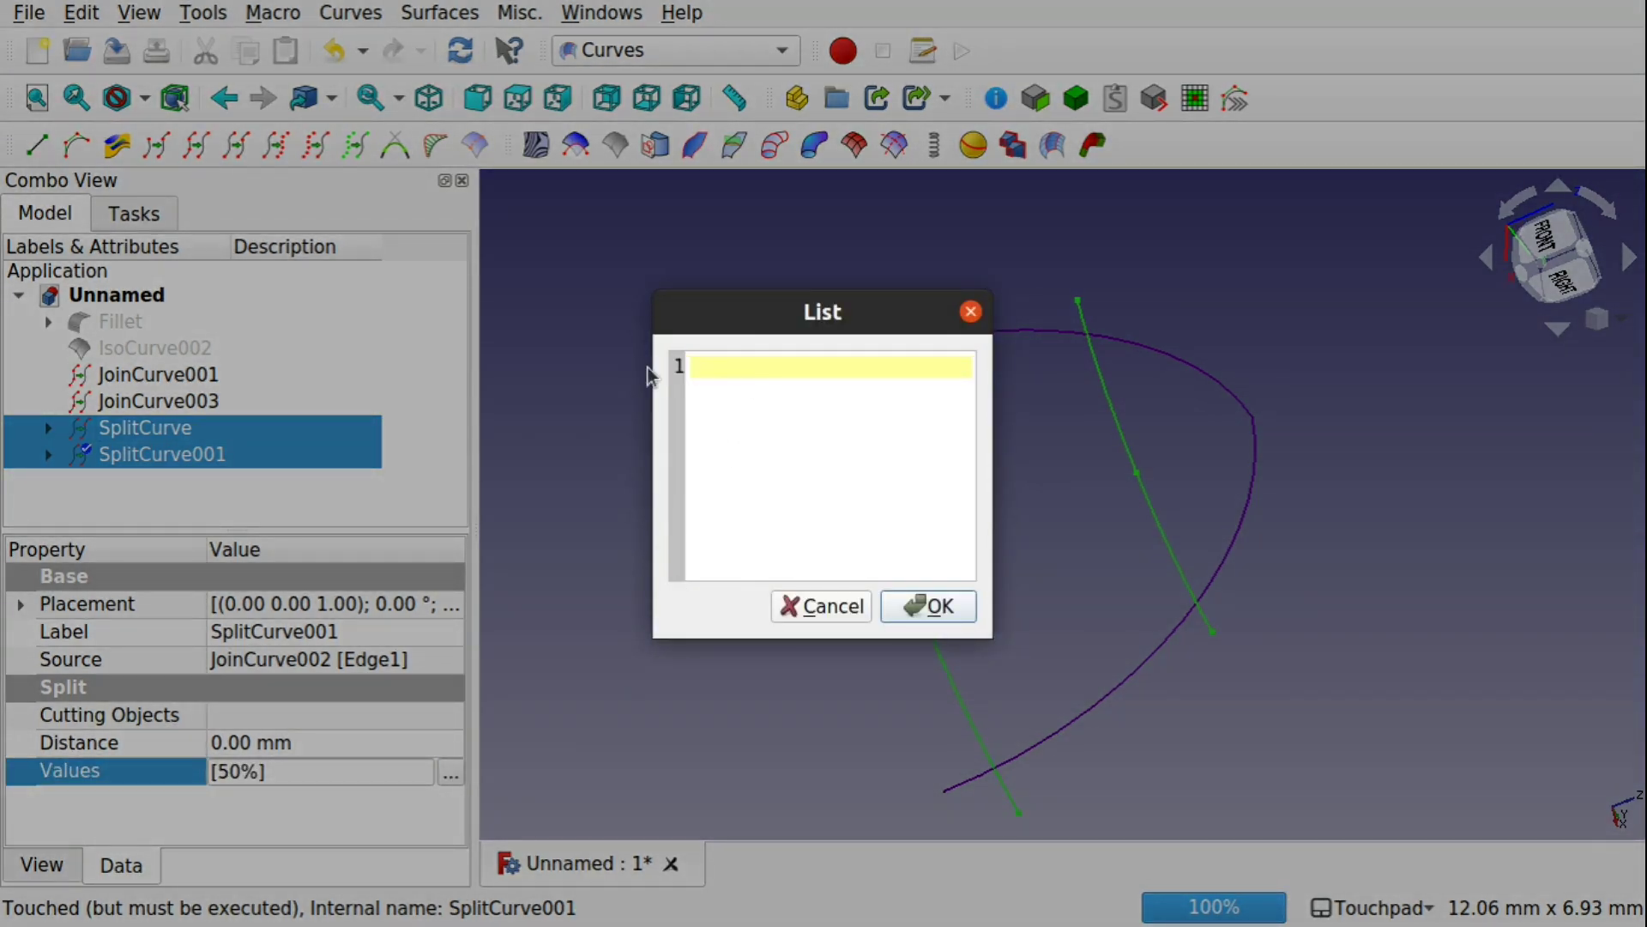
click(815, 603)
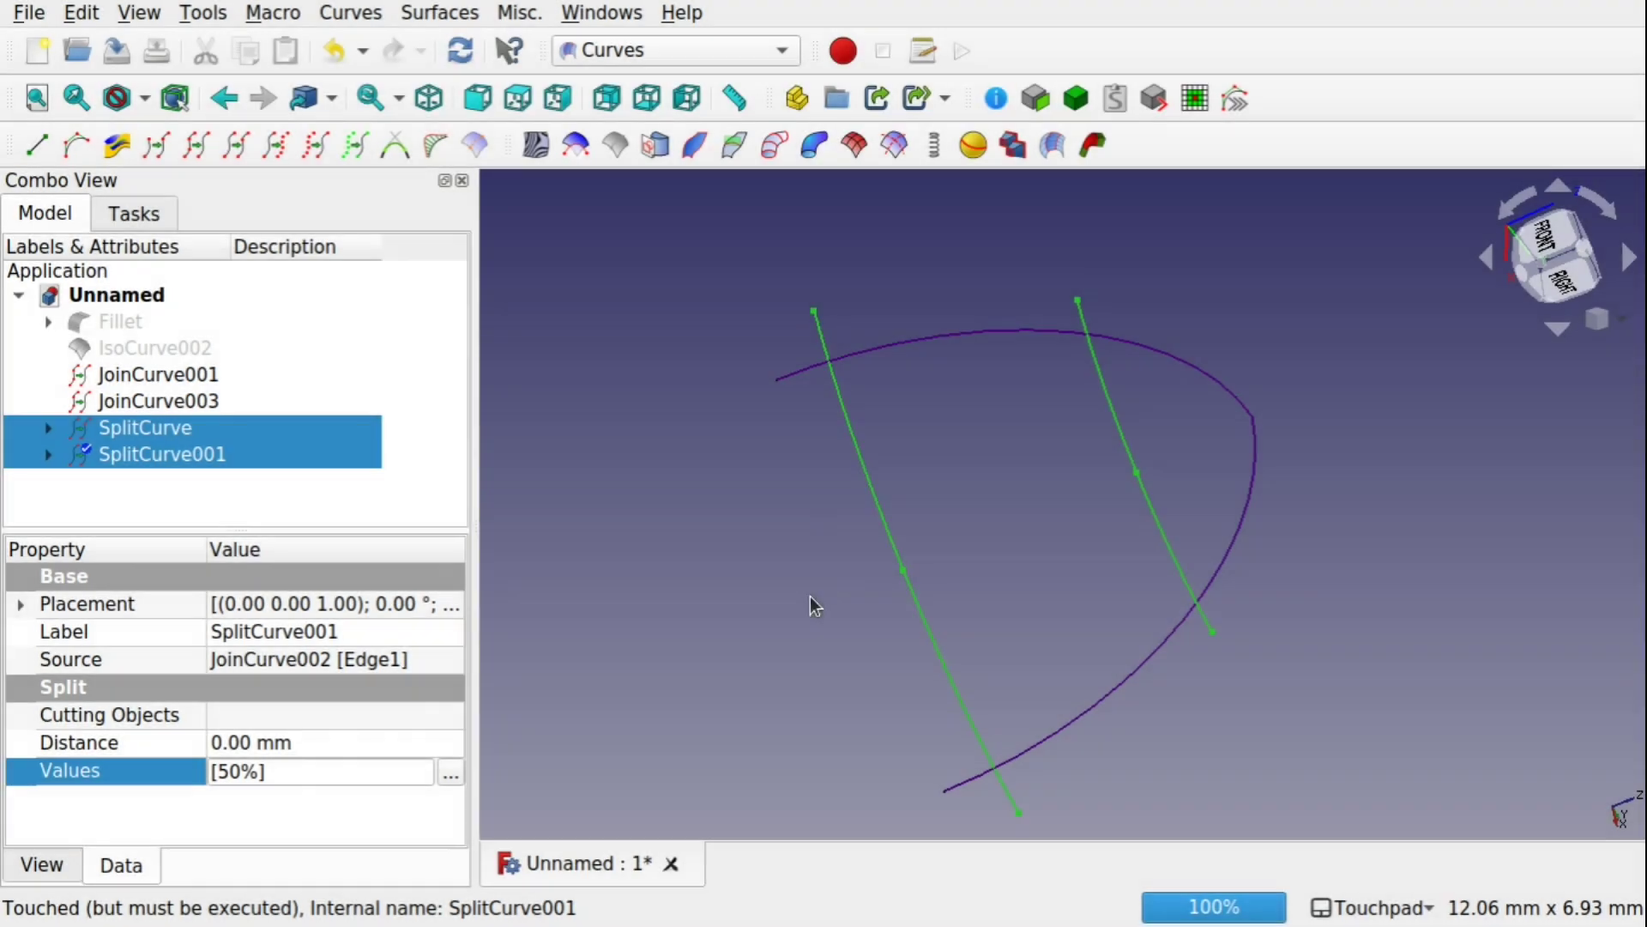
- Empty the Values list shared by SplitCurve and SplitCurve001 to remove their midpoint splits
click(255, 771)
key(BackSpace)
key(BackSpace)
key(BackSpace)
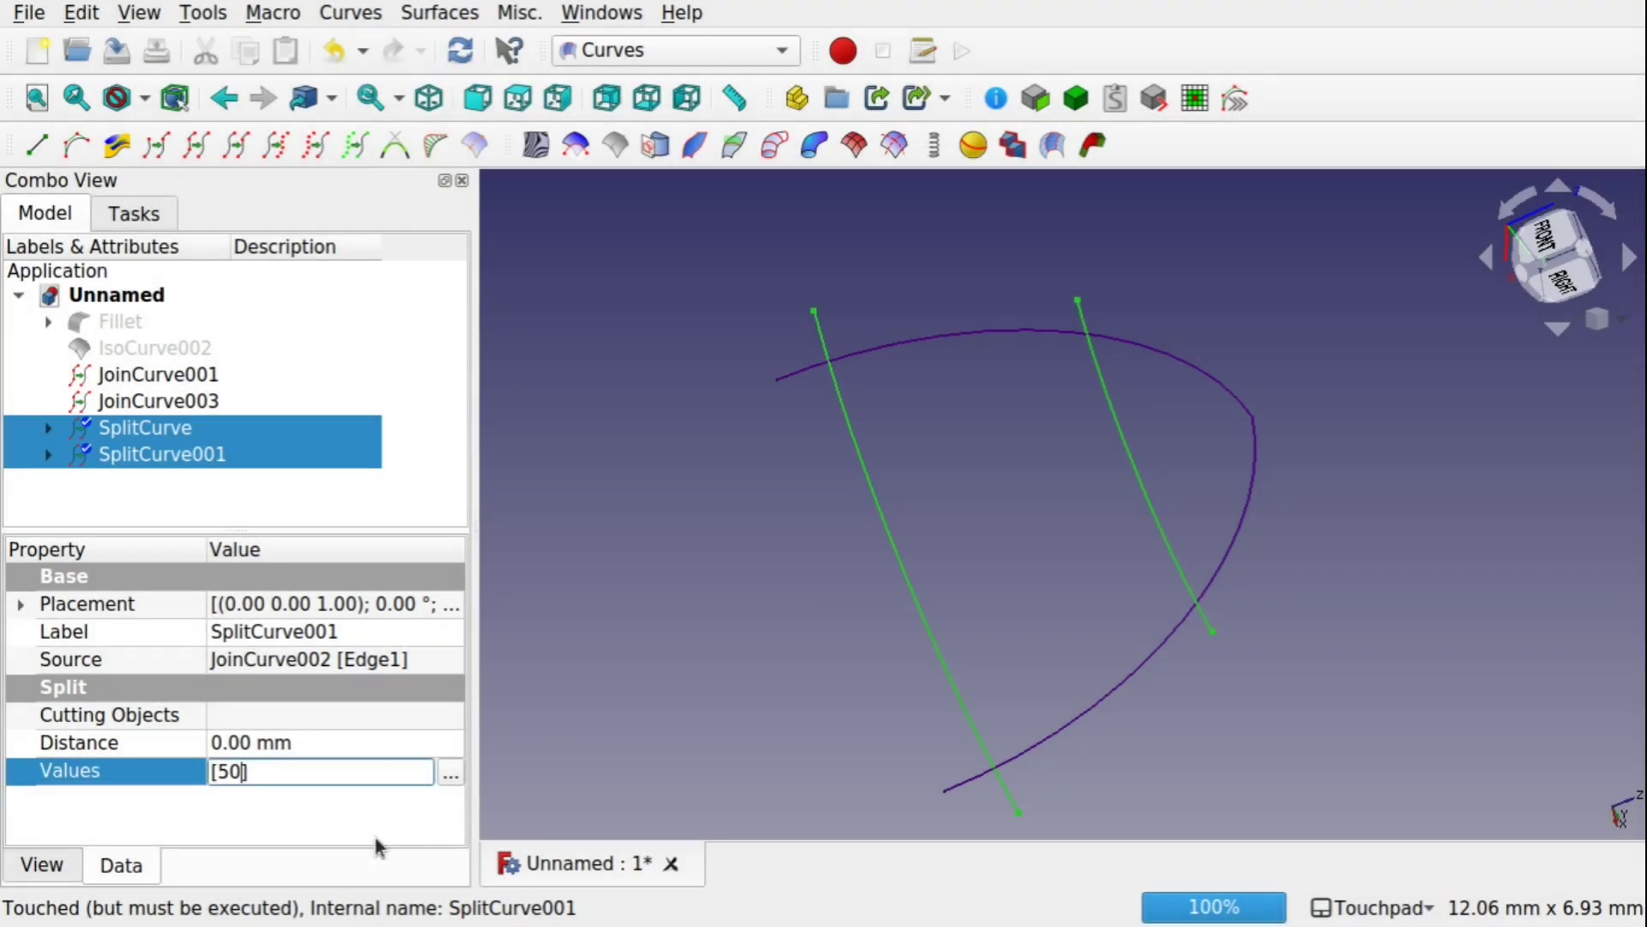
key(Return)
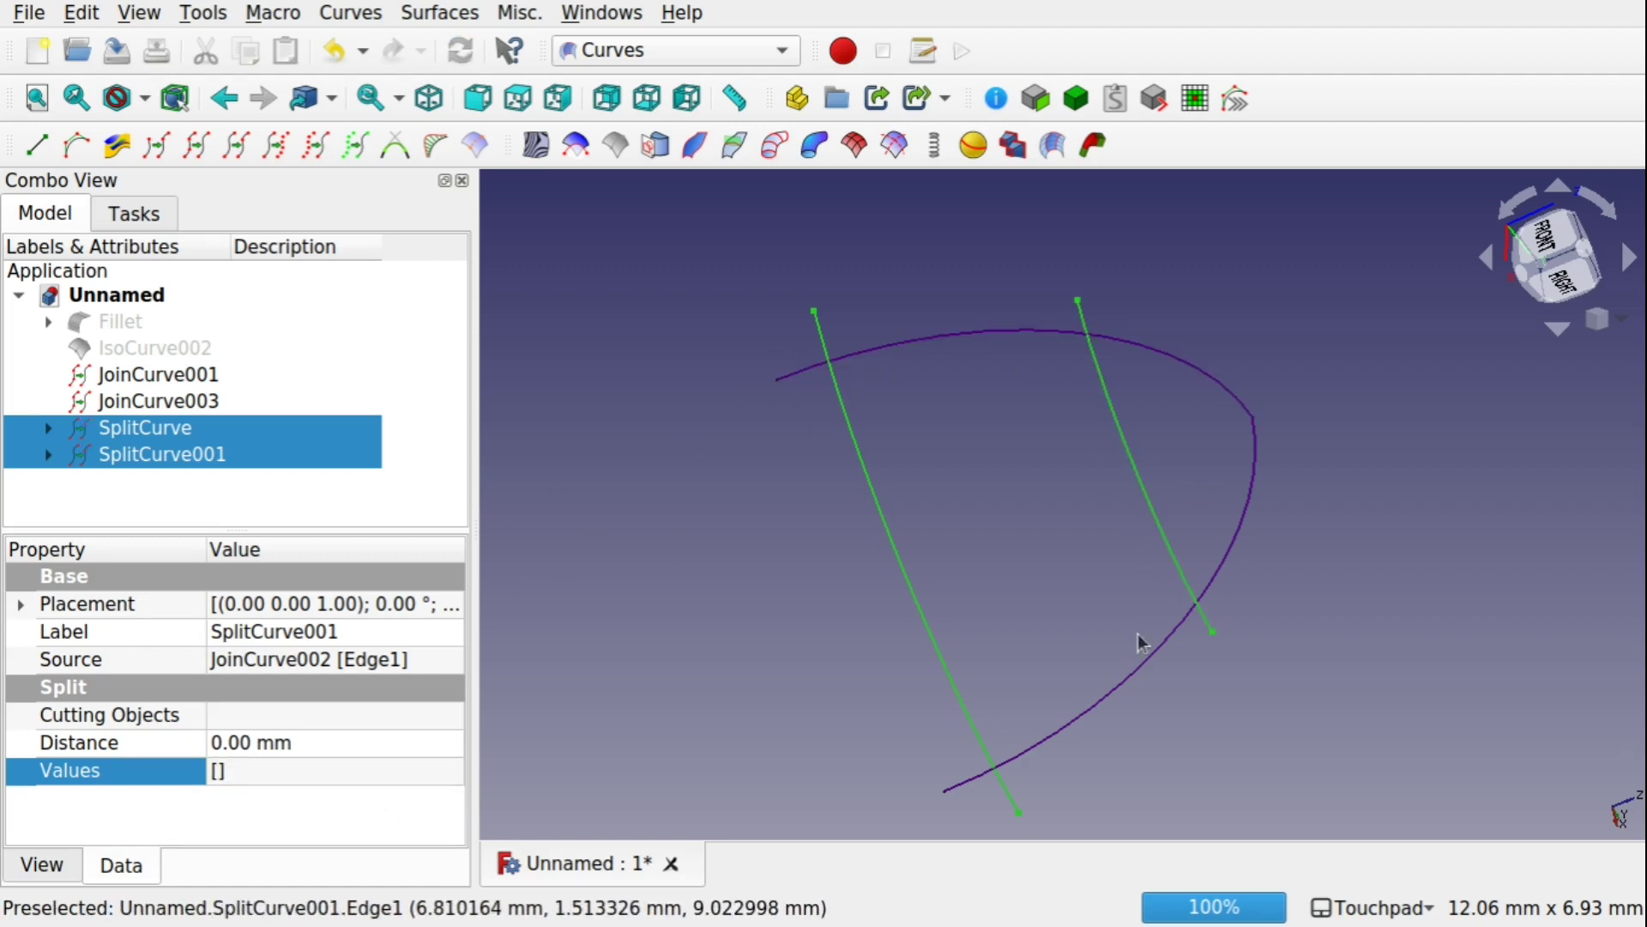
click(805, 721)
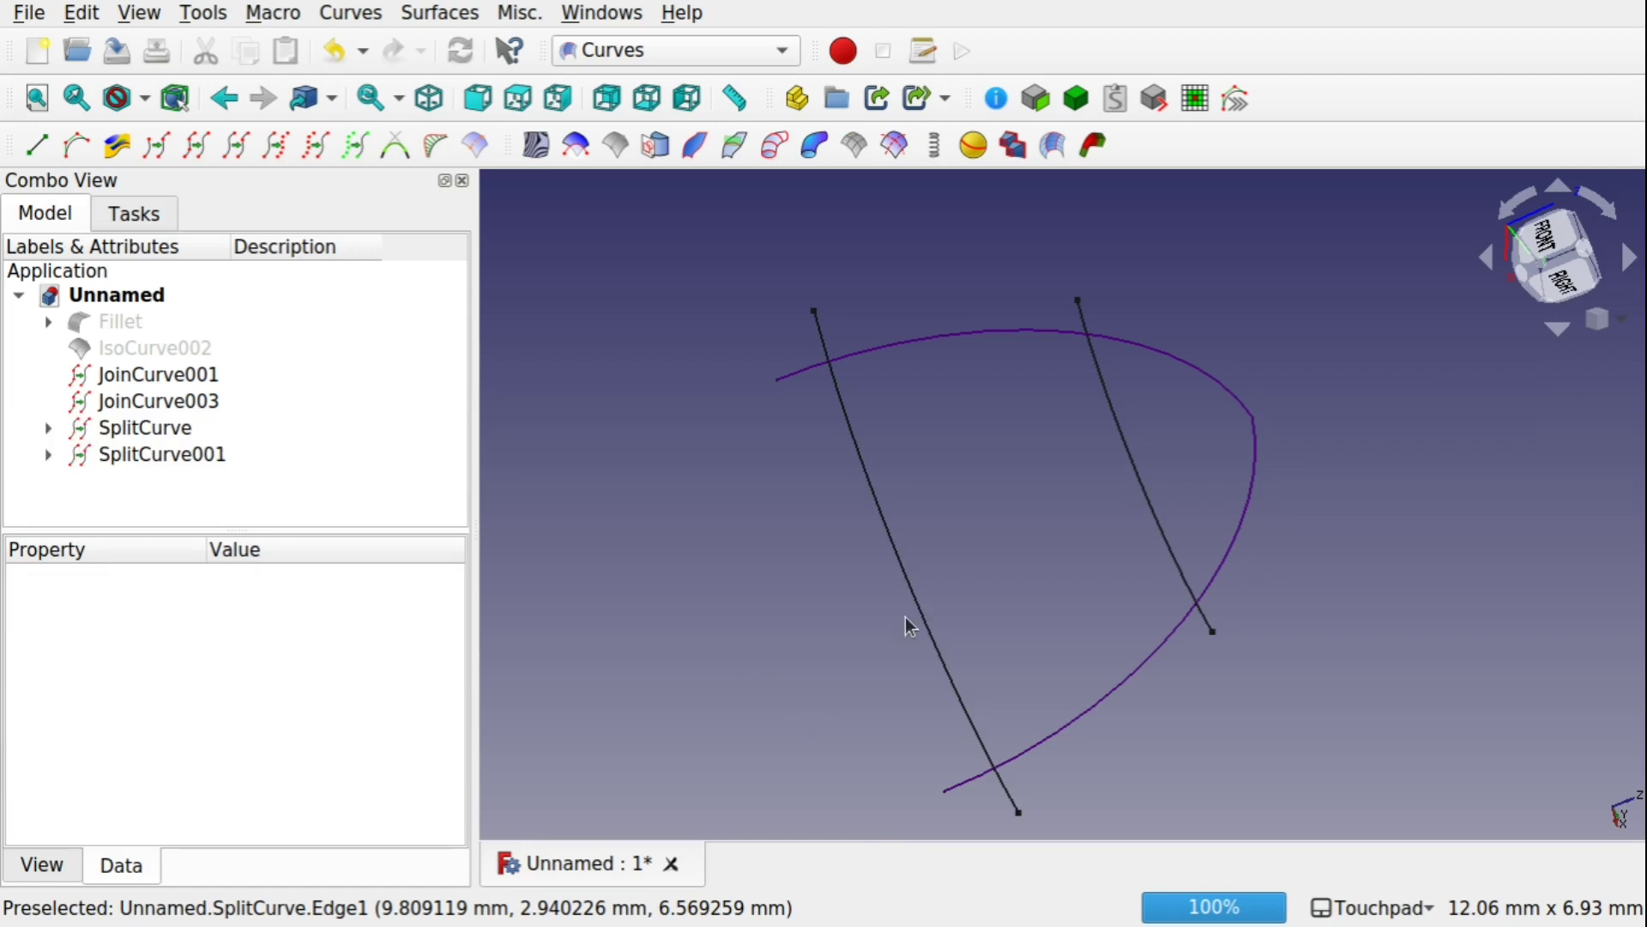
- Check the edges of SplitCurve and SplitCurve001 individually in the 3D view
click(928, 640)
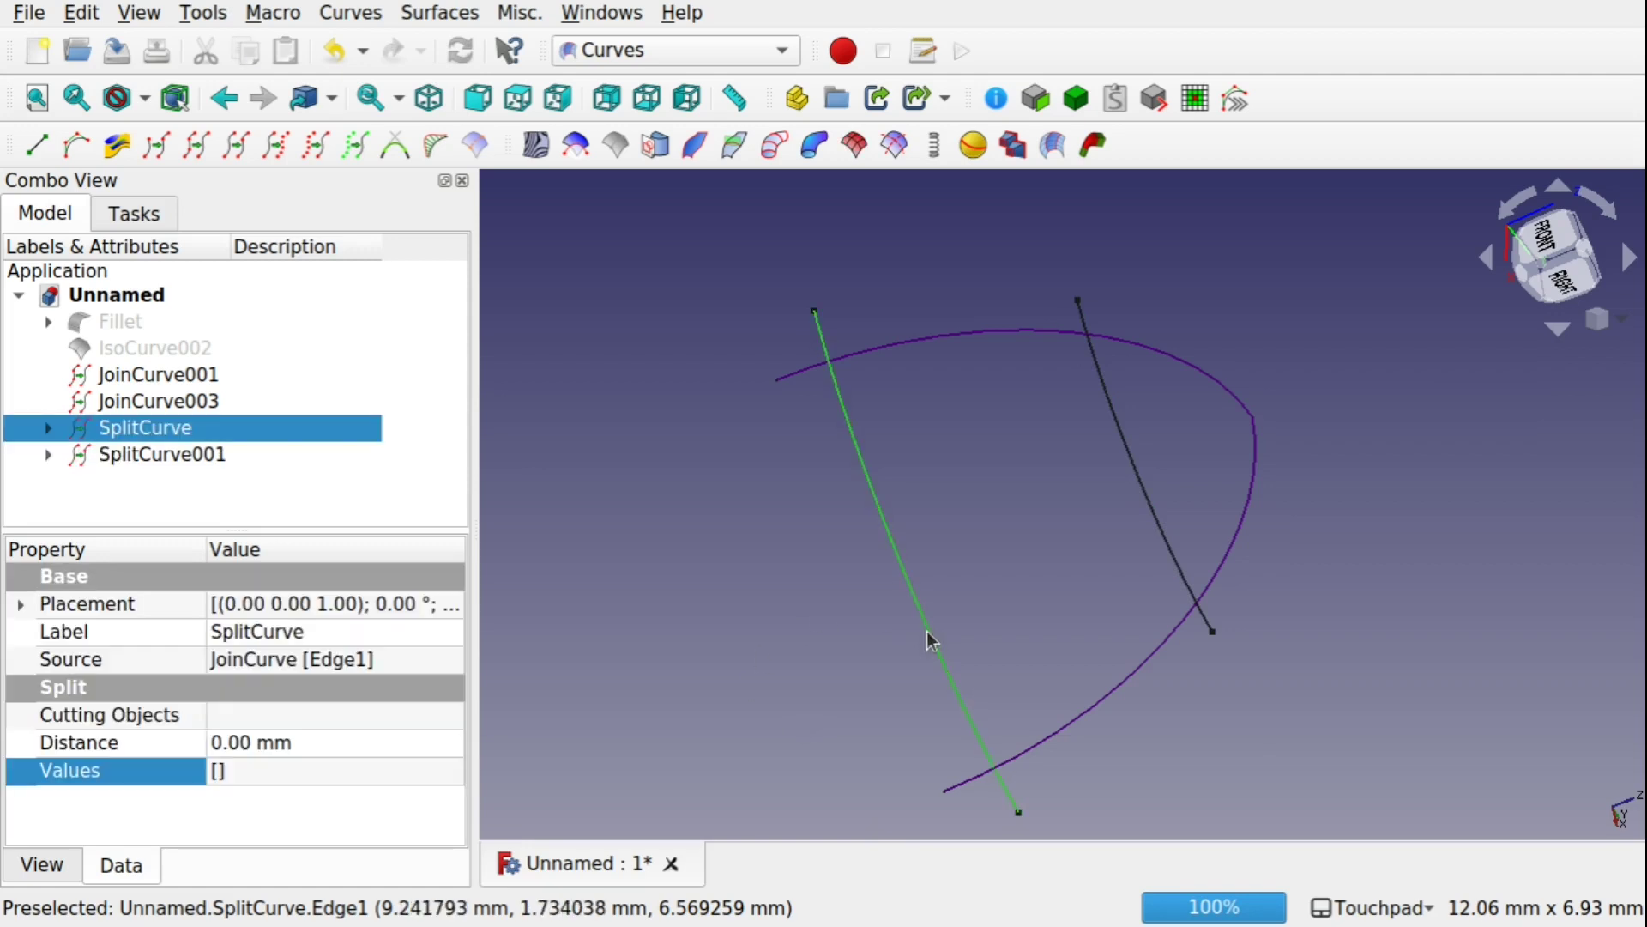
click(1152, 511)
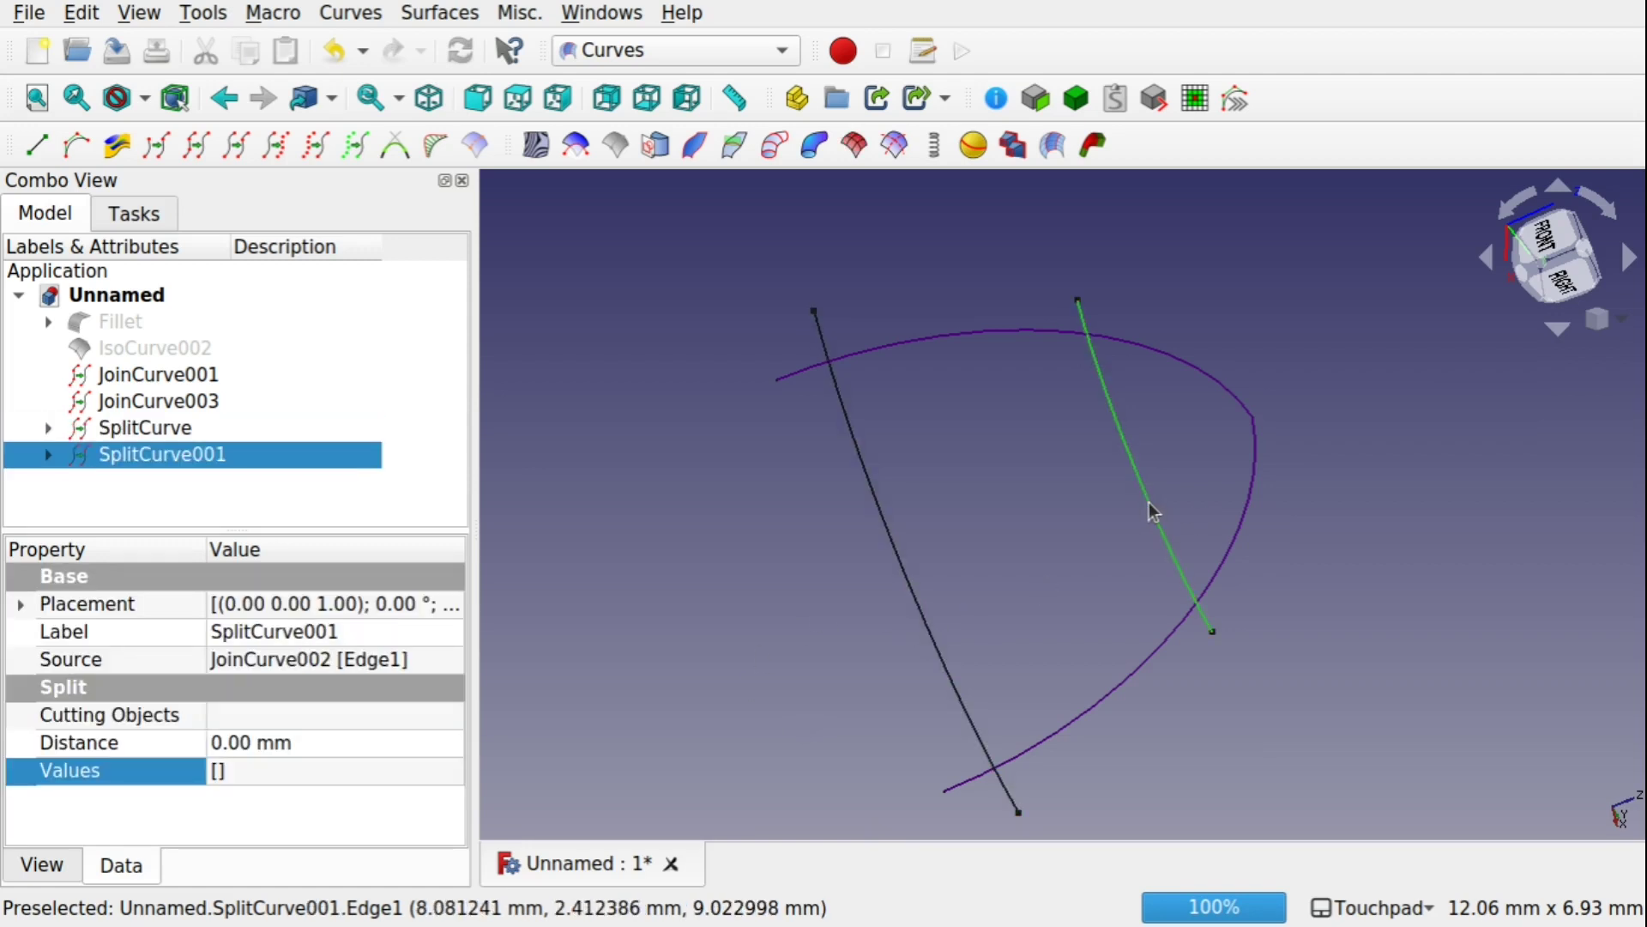
click(1018, 506)
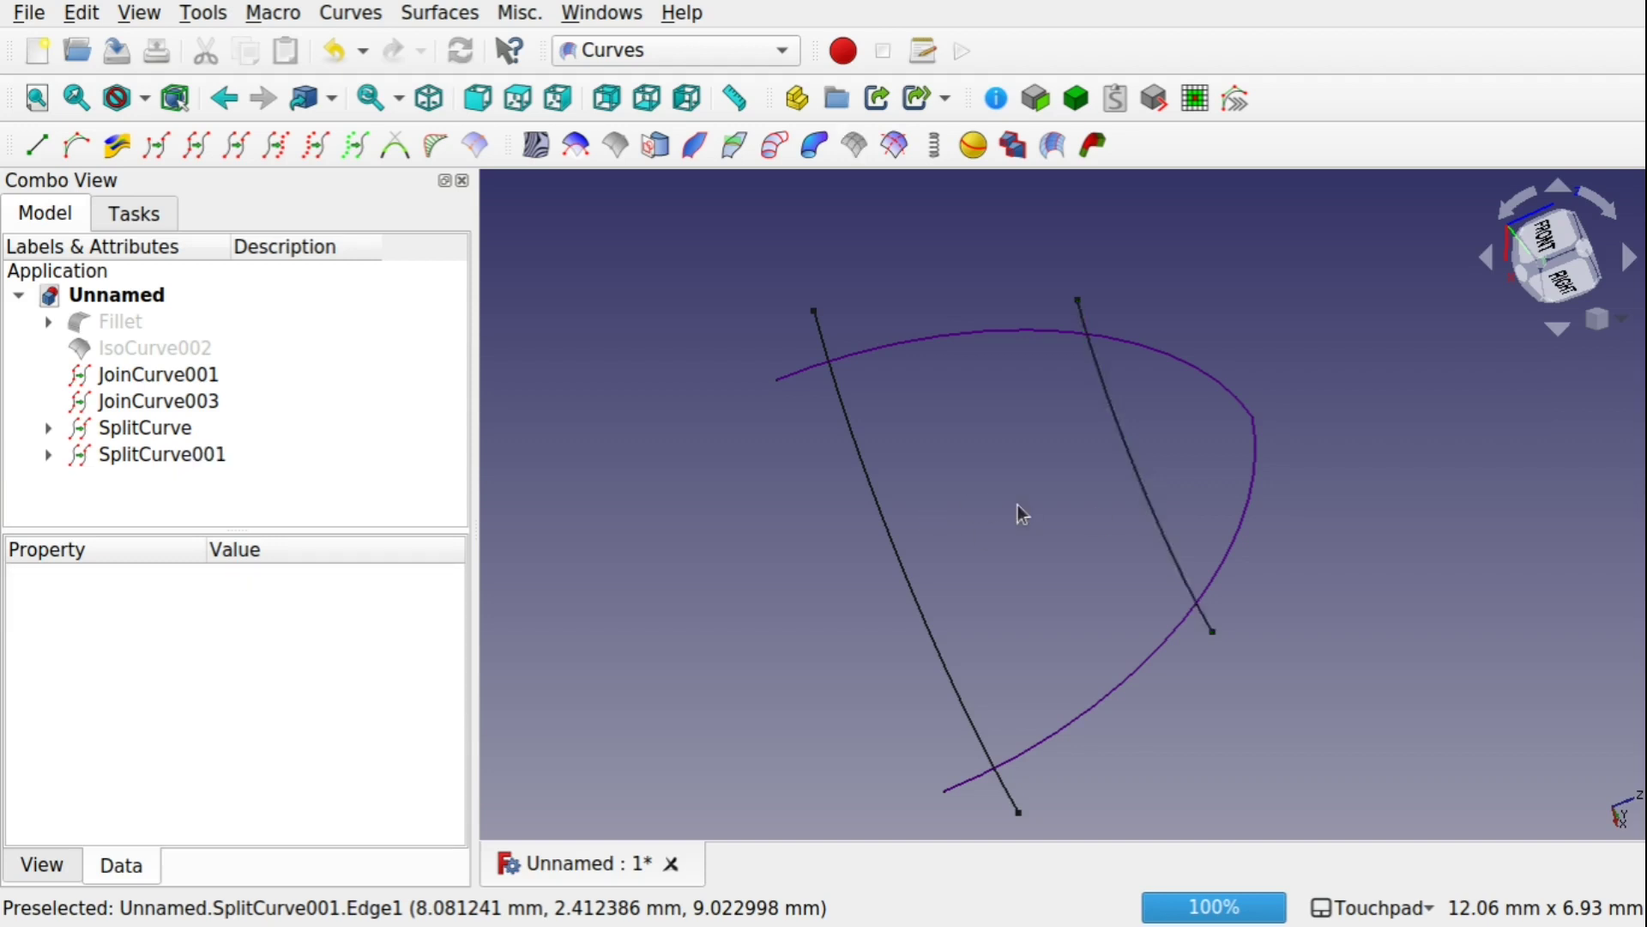
click(888, 516)
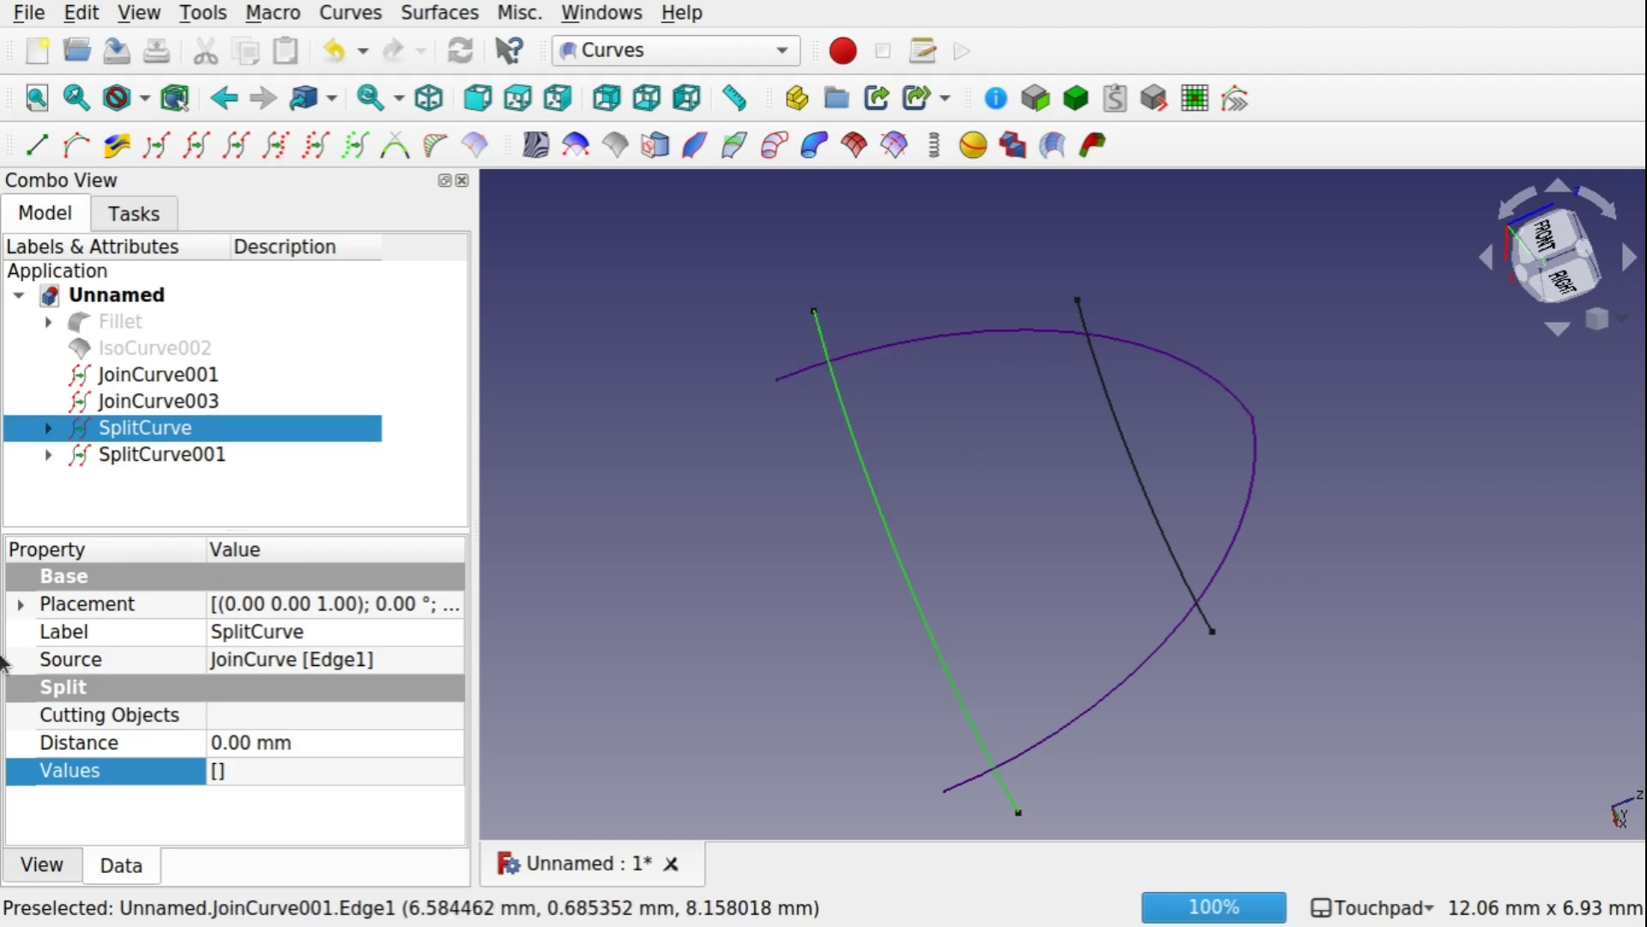
click(700, 619)
- Set SplitCurve's cutting objects to JoinCurve001 and JoinCurve003, and check the segment between the cuts
click(889, 547)
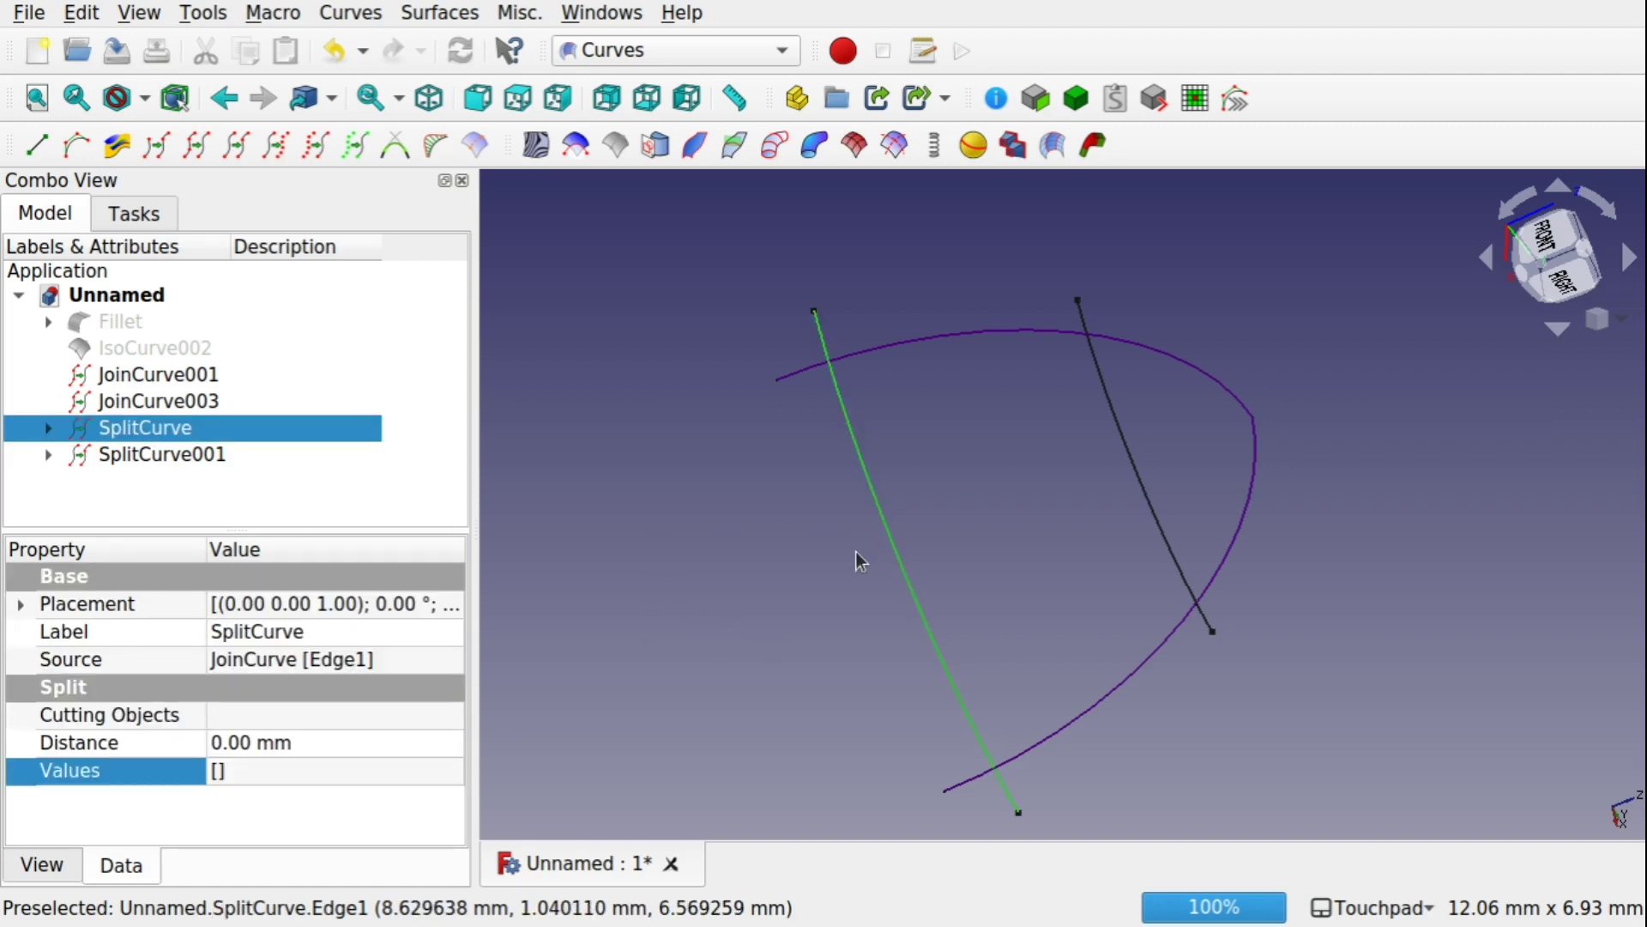
click(455, 725)
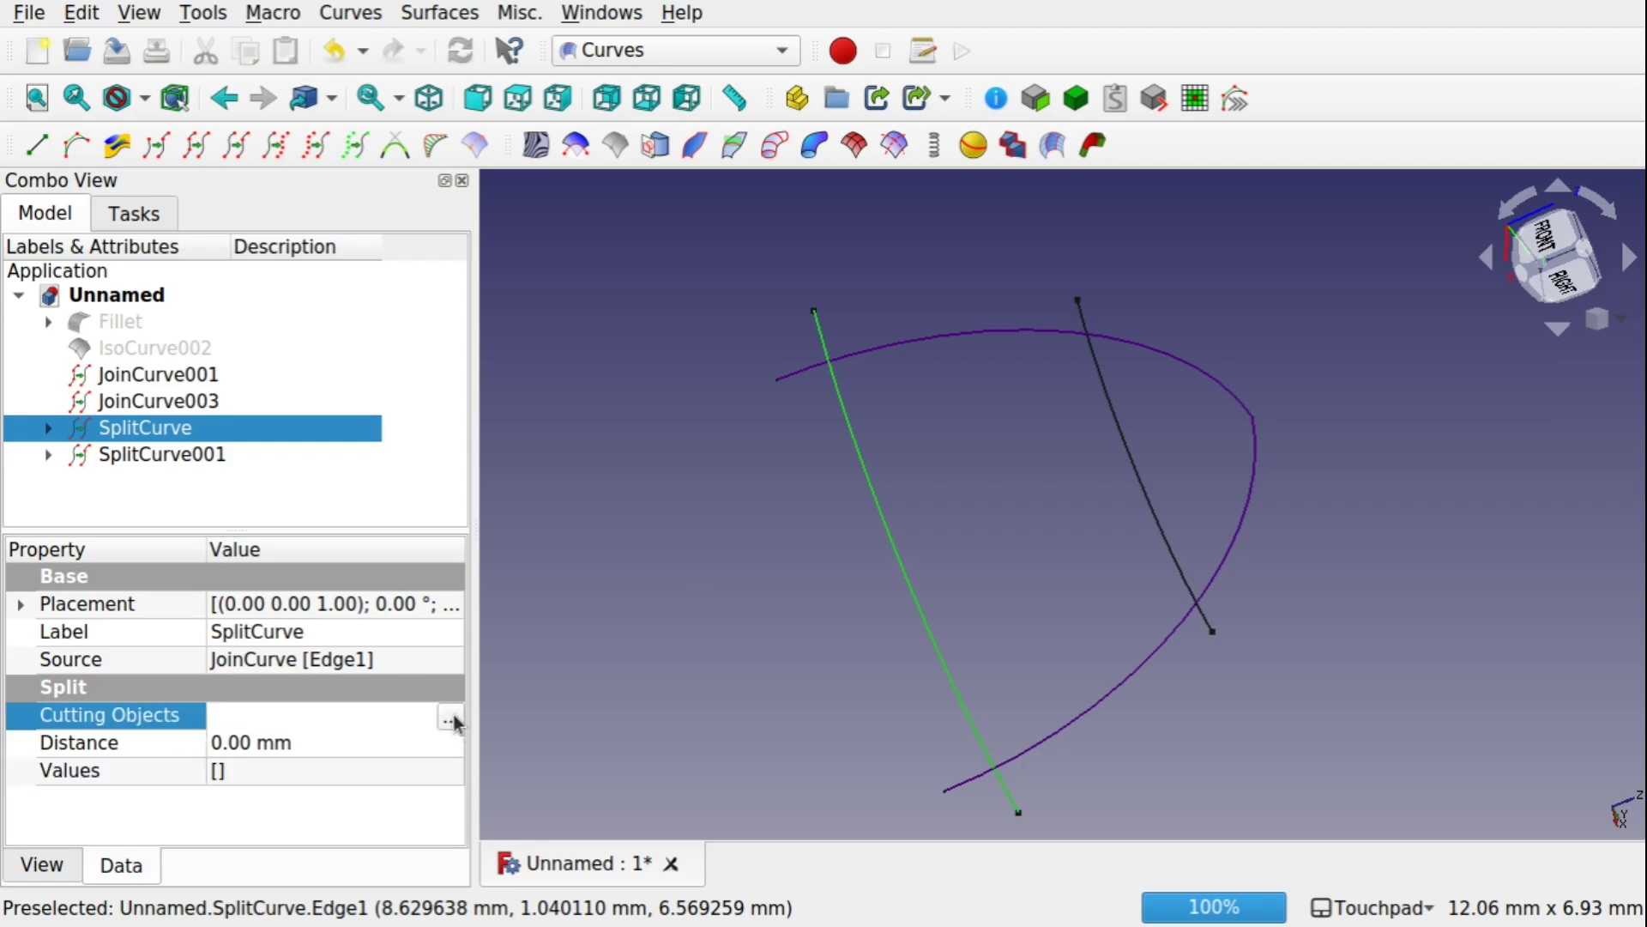
click(451, 718)
drag(930, 140, 549, 253)
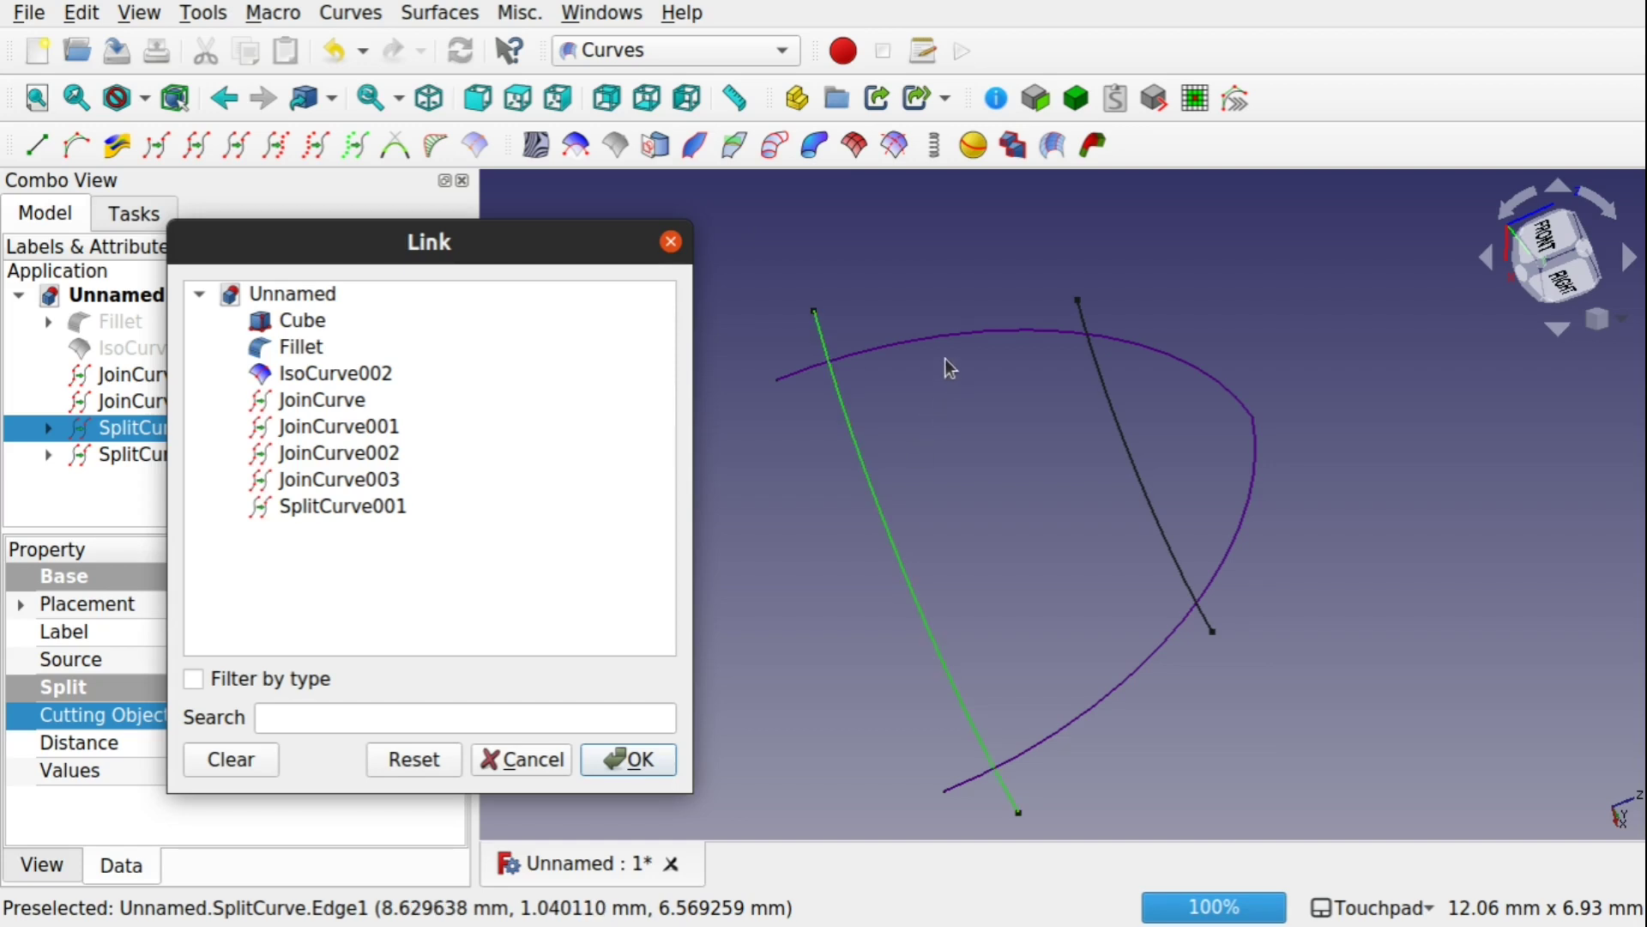
click(925, 339)
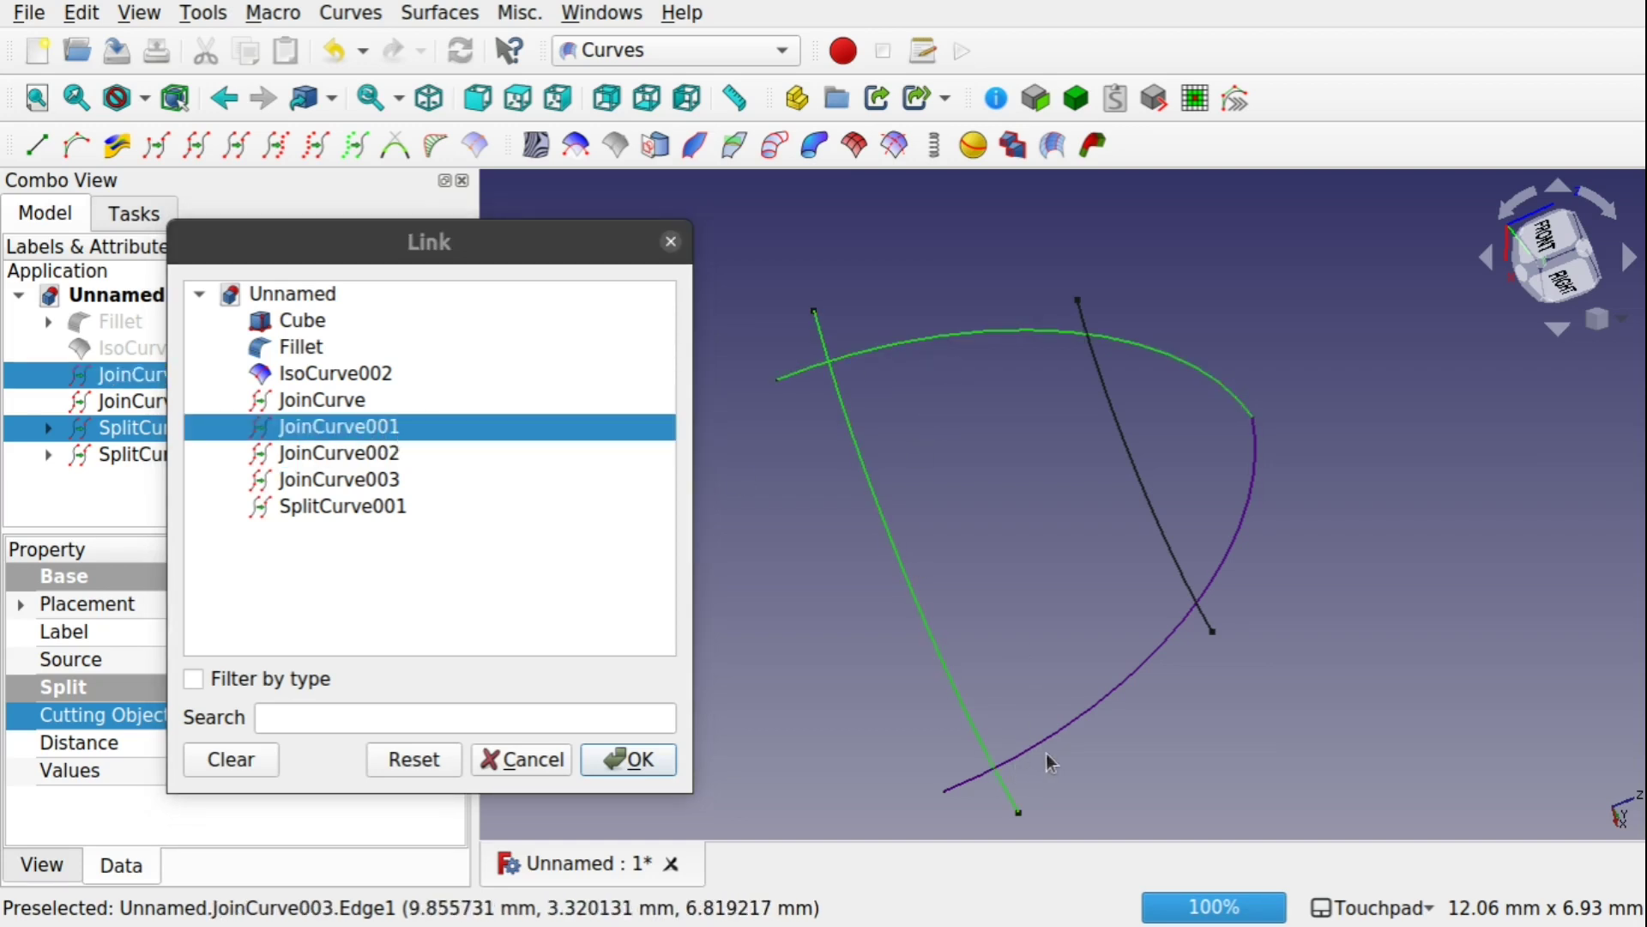
ctrl+click(1089, 713)
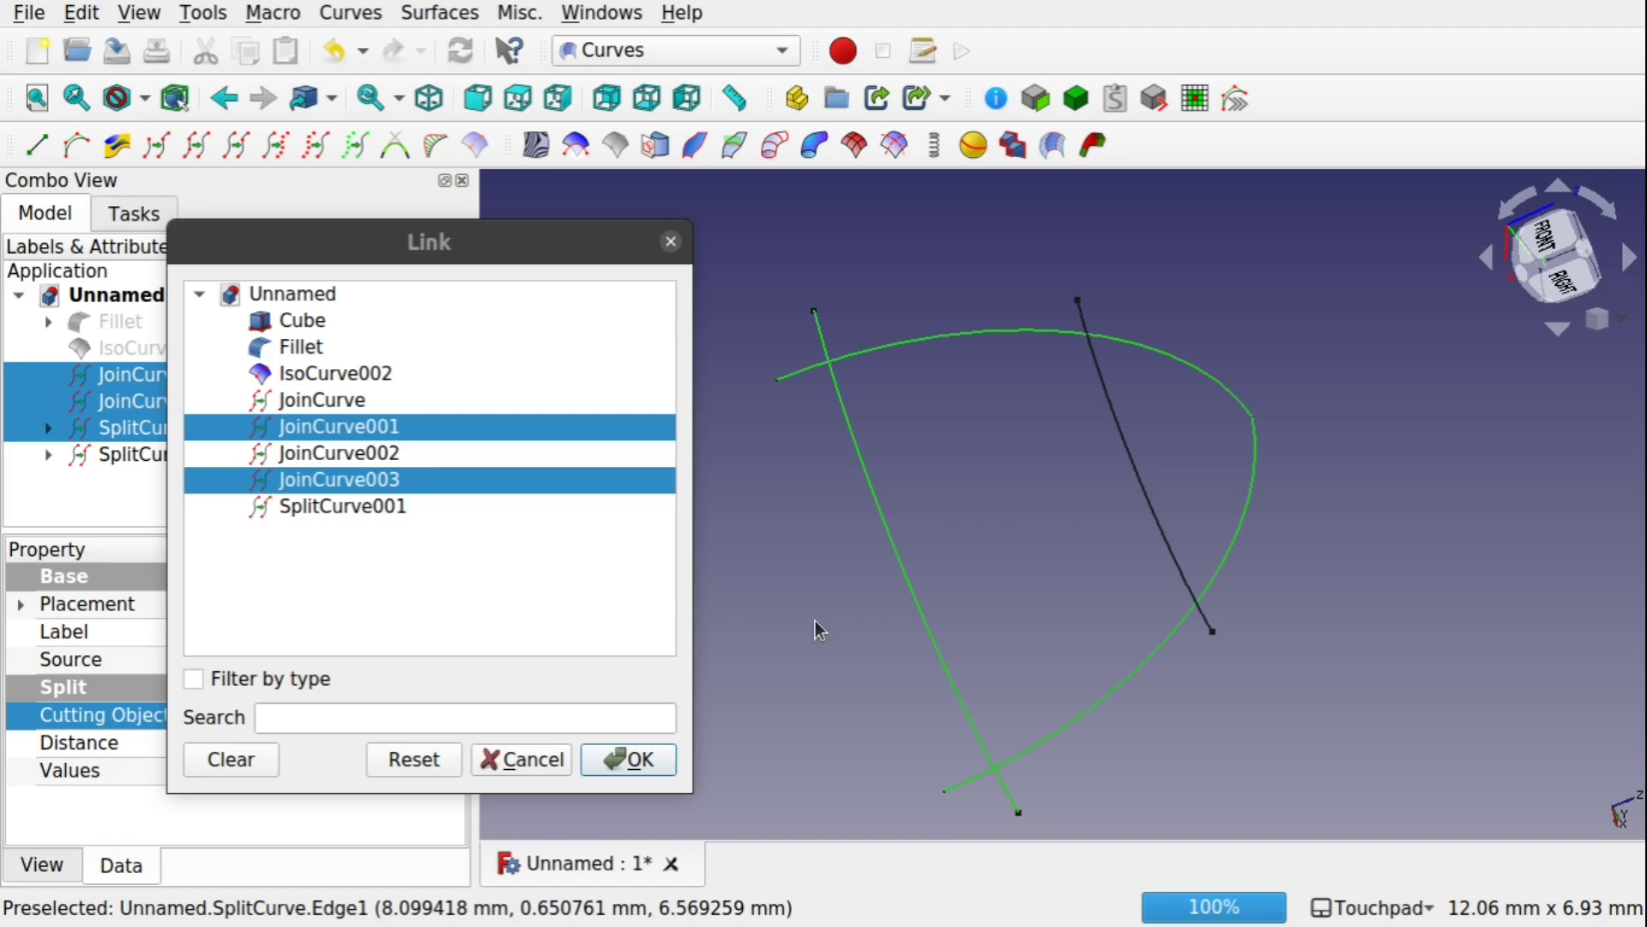
click(632, 775)
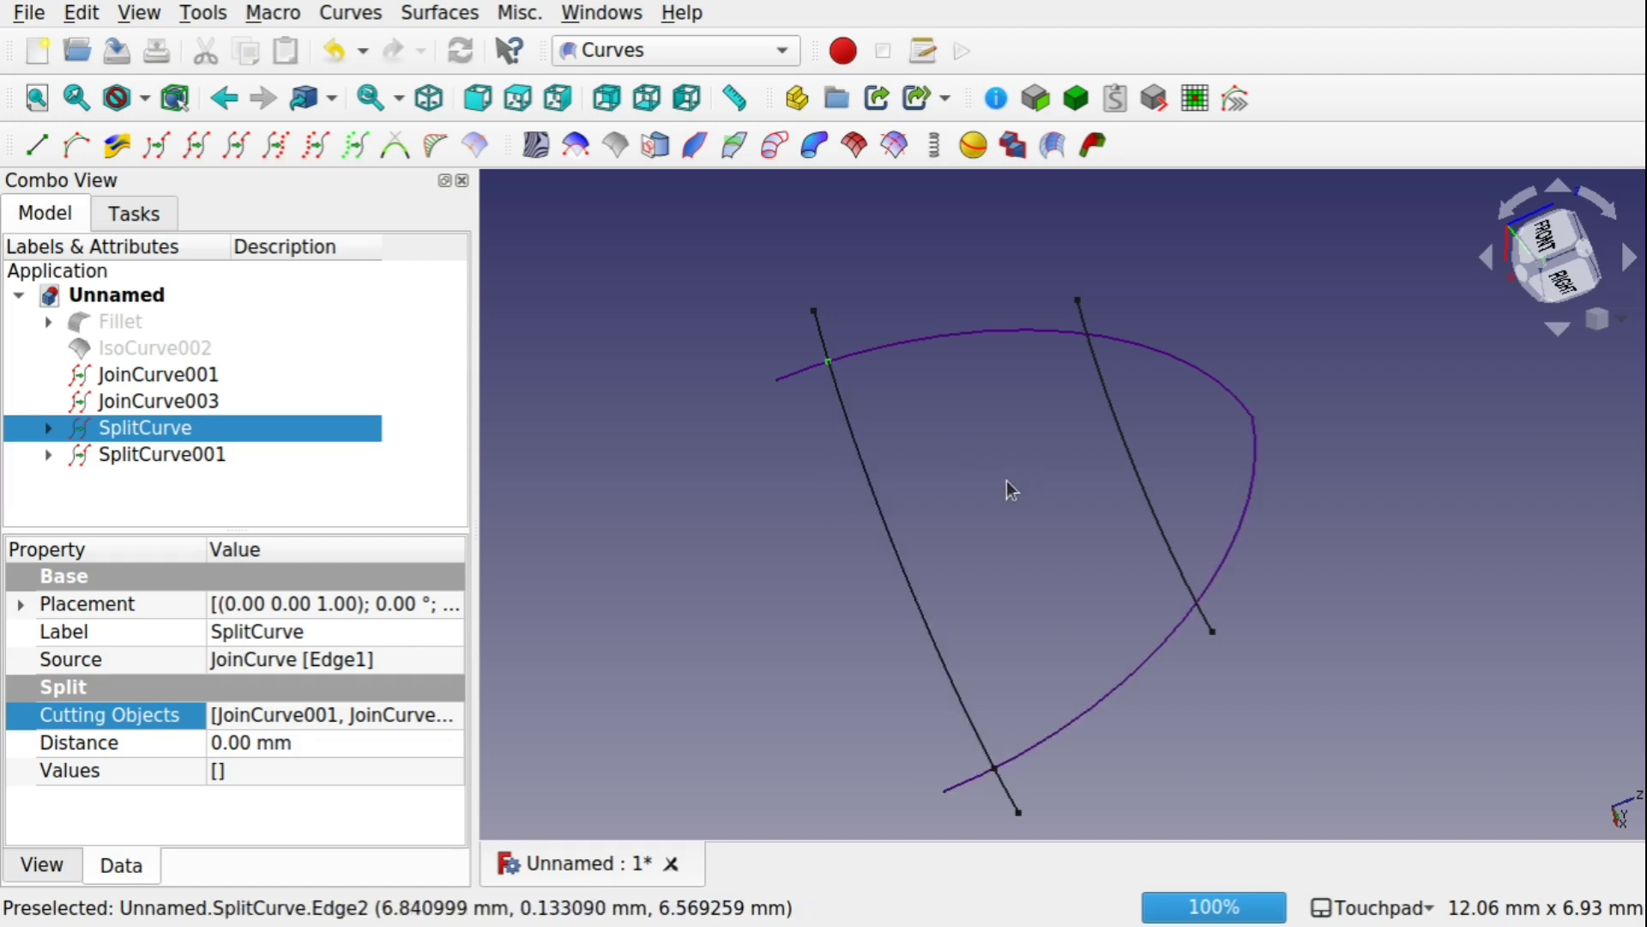
click(898, 561)
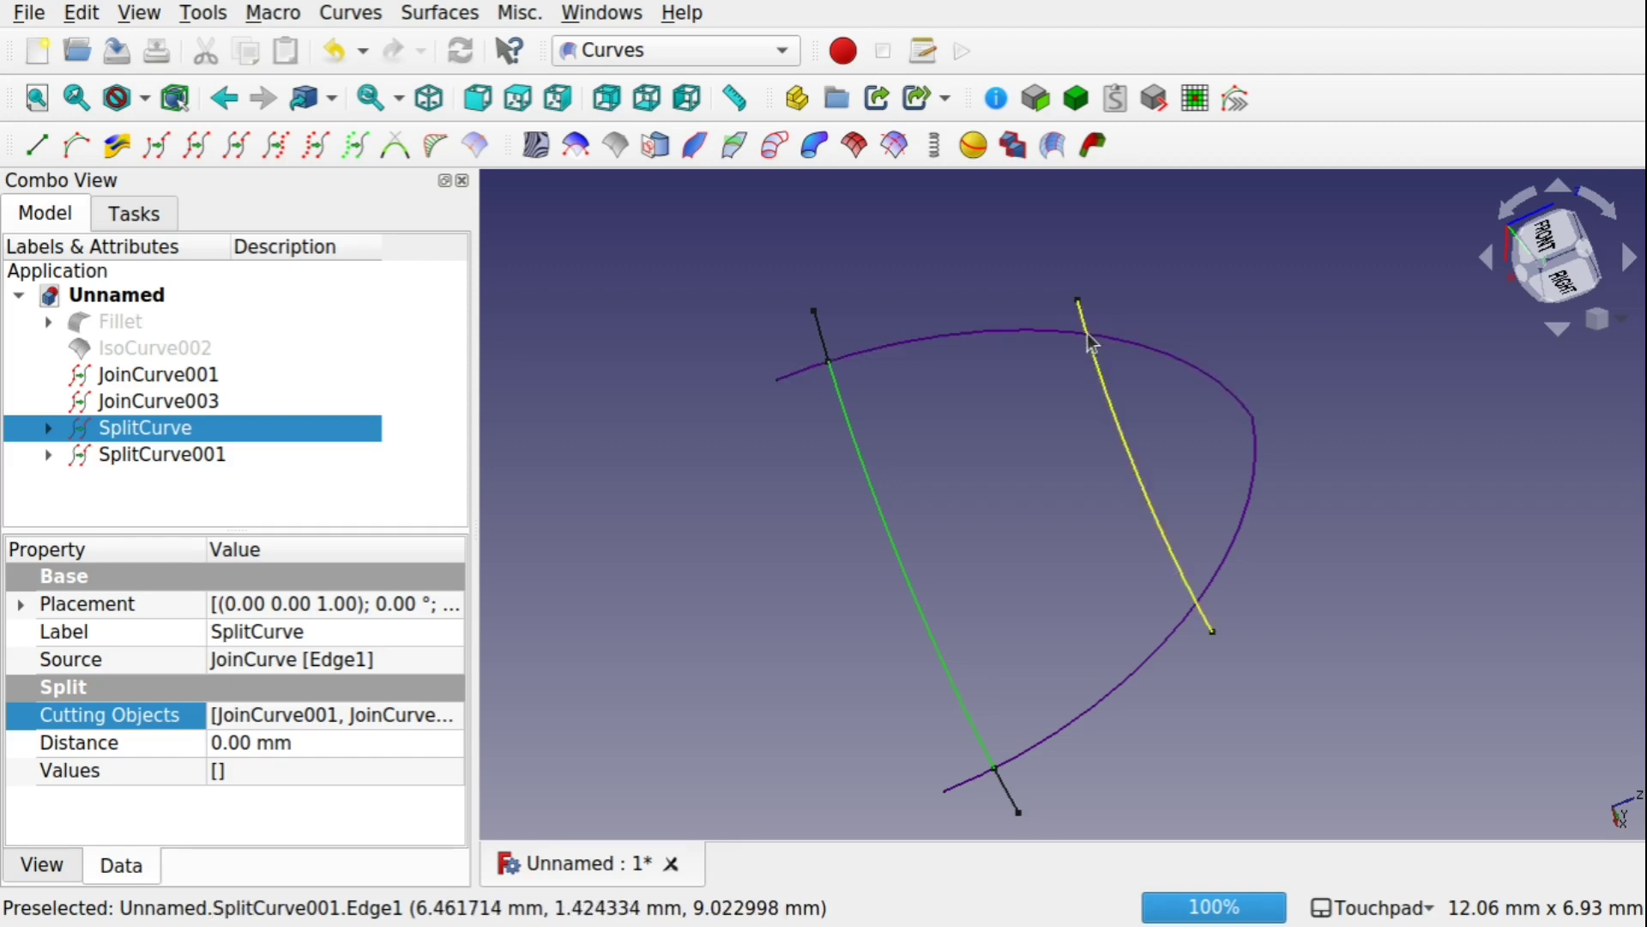
click(966, 478)
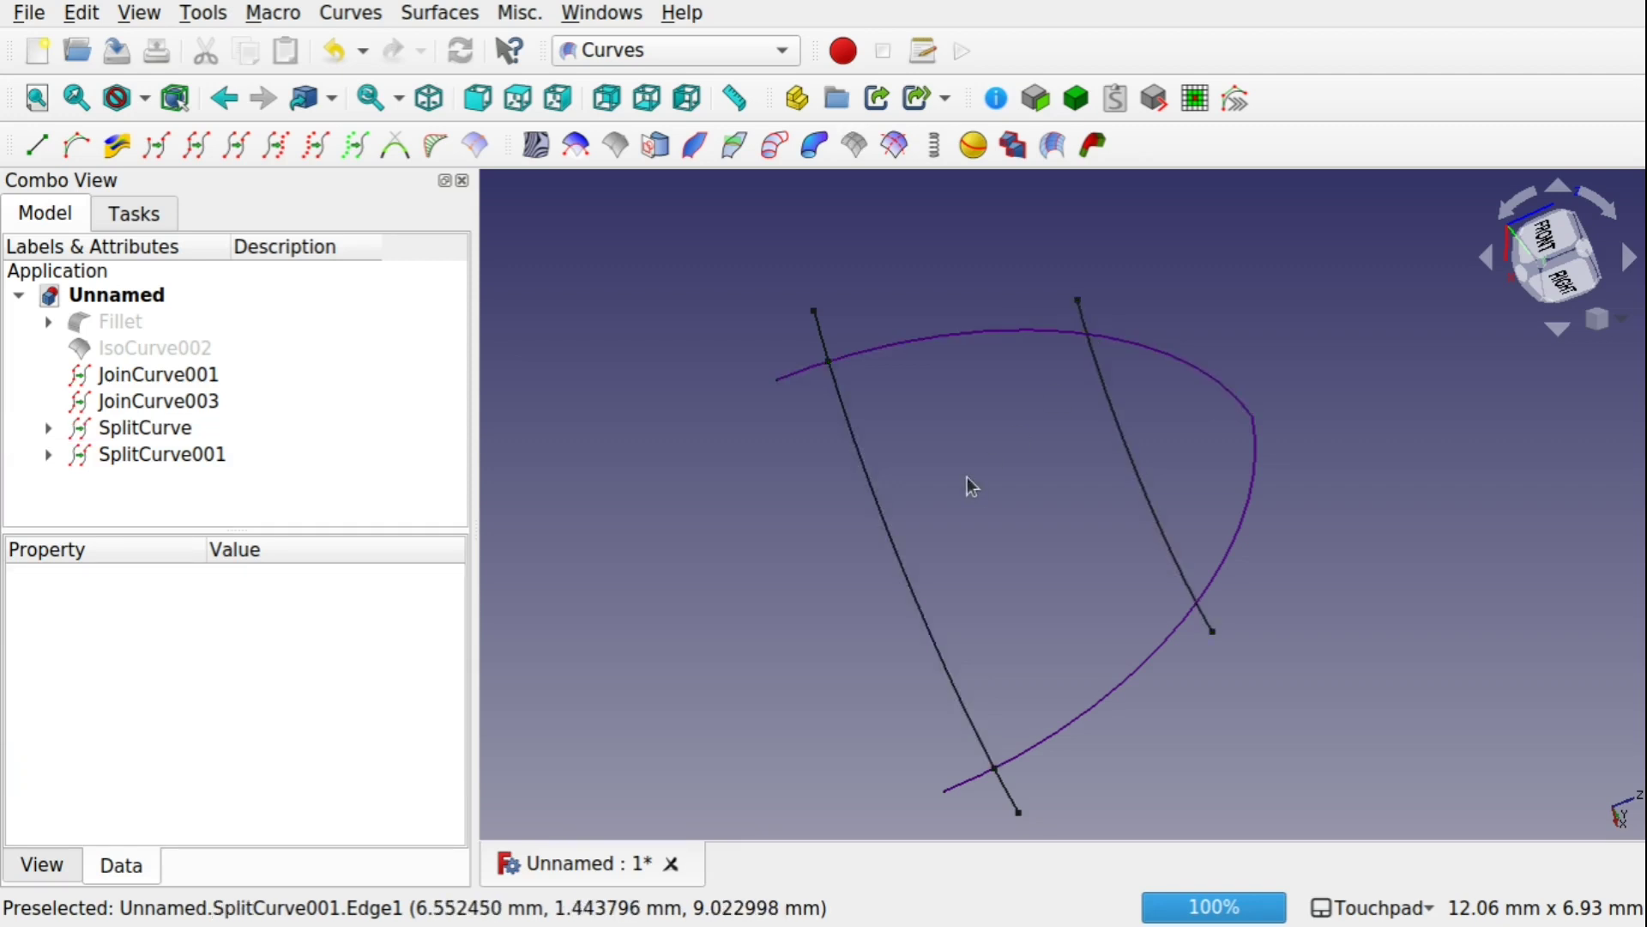
- Set SplitCurve001's cutting objects to JoinCurve001 and JoinCurve003
click(1130, 455)
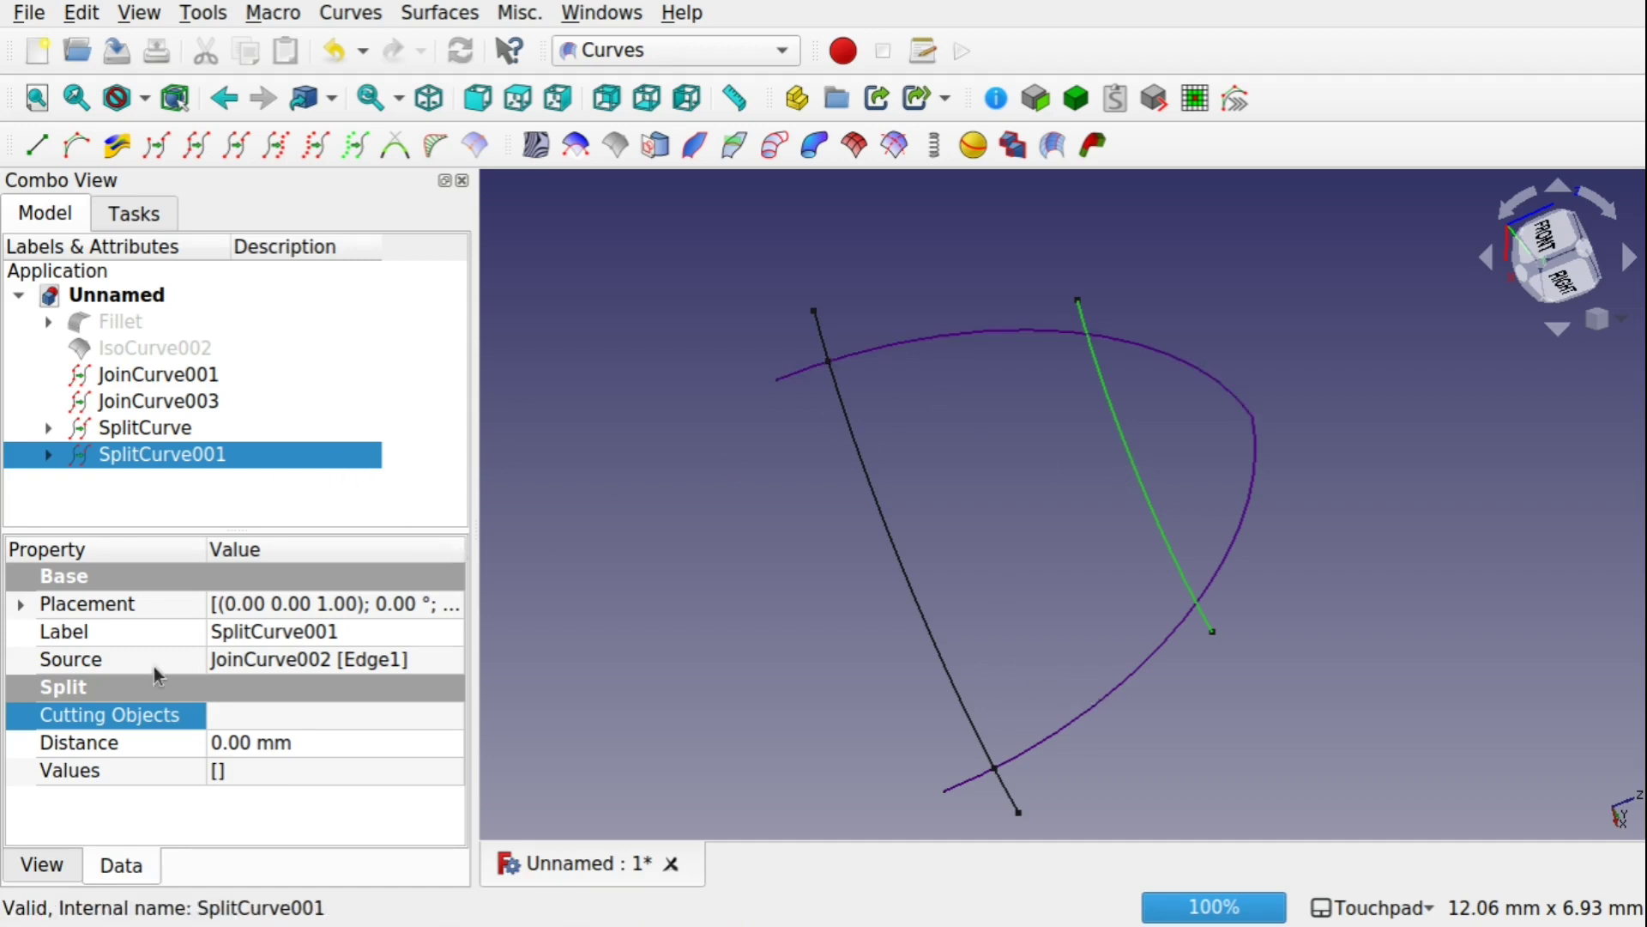
click(449, 724)
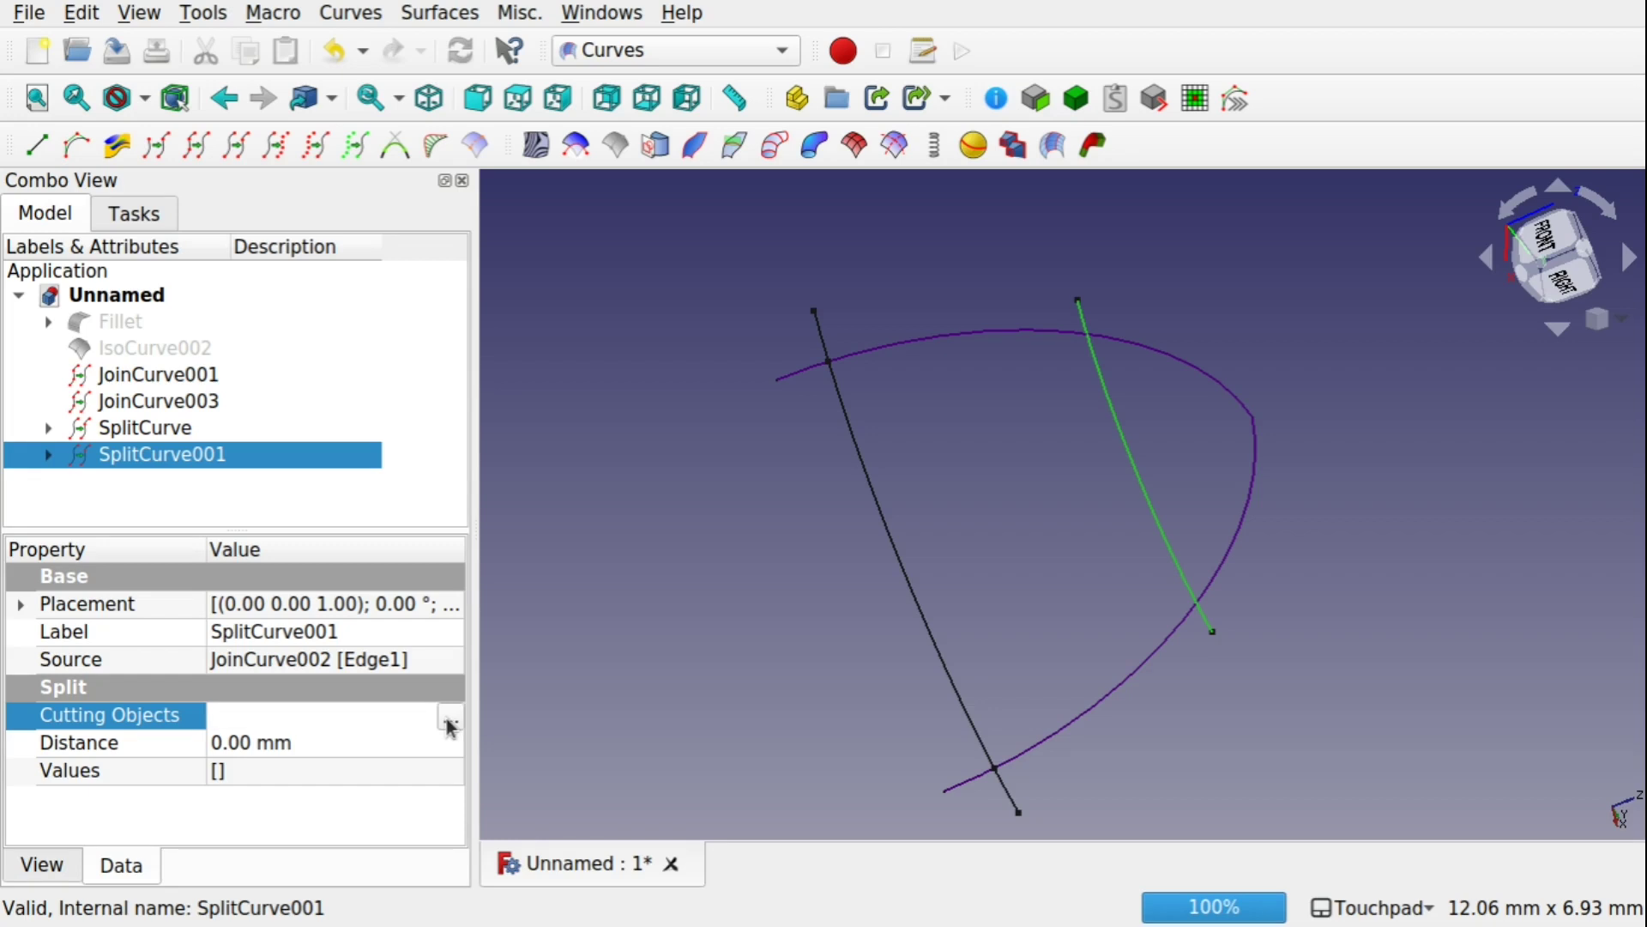
click(449, 723)
drag(867, 134, 551, 216)
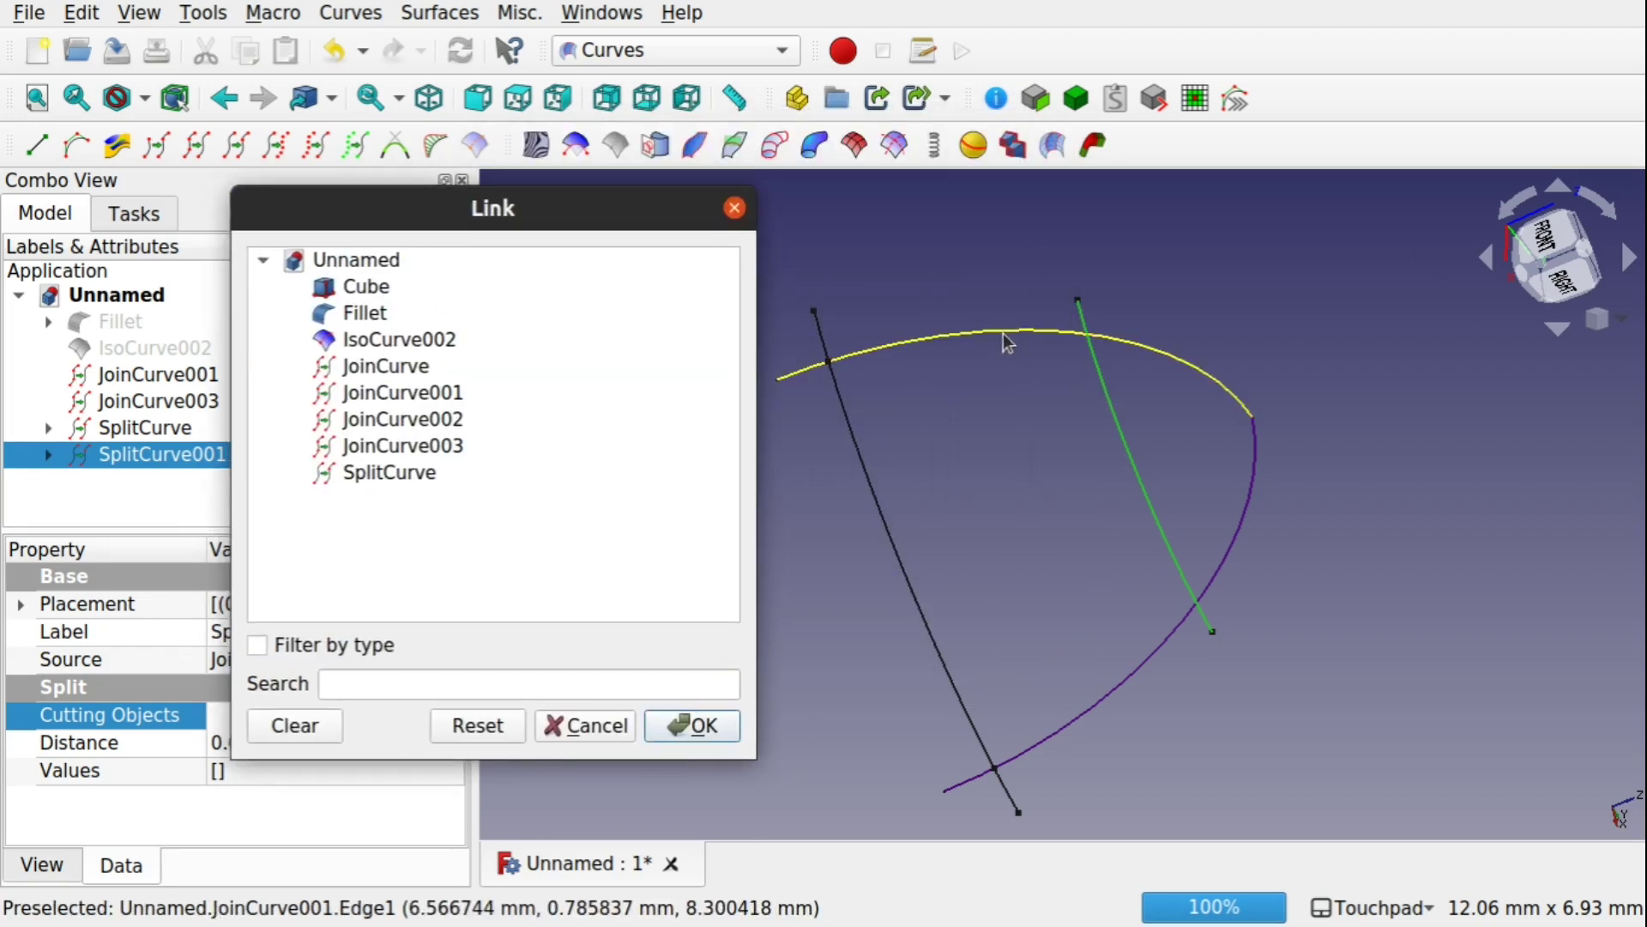
click(1007, 342)
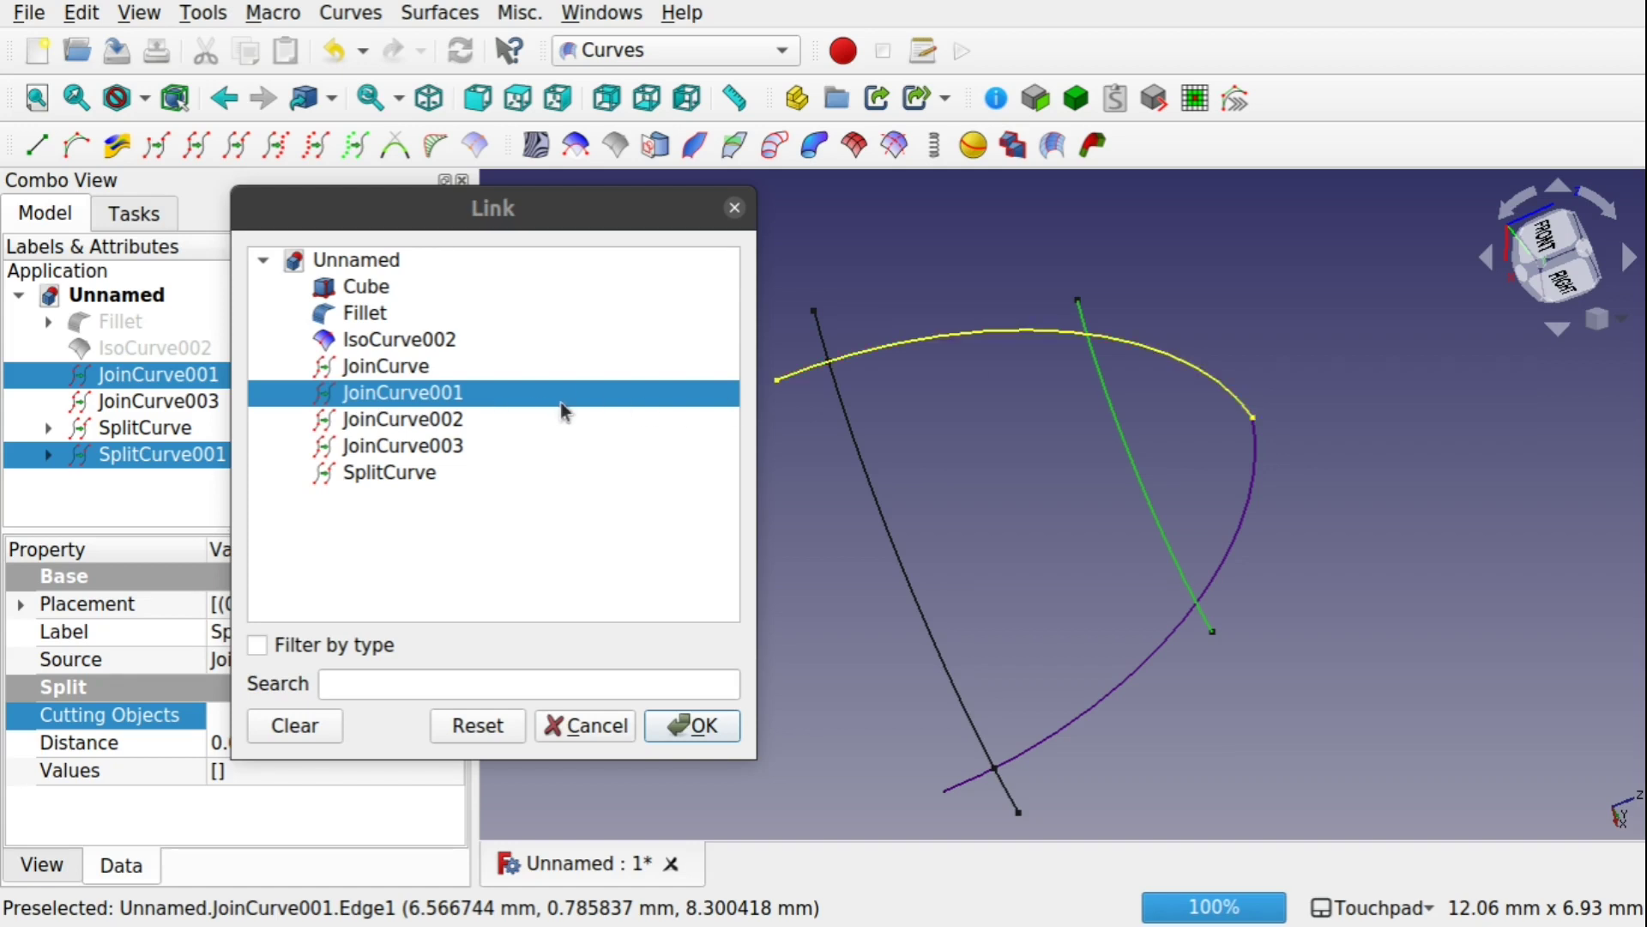
click(1160, 655)
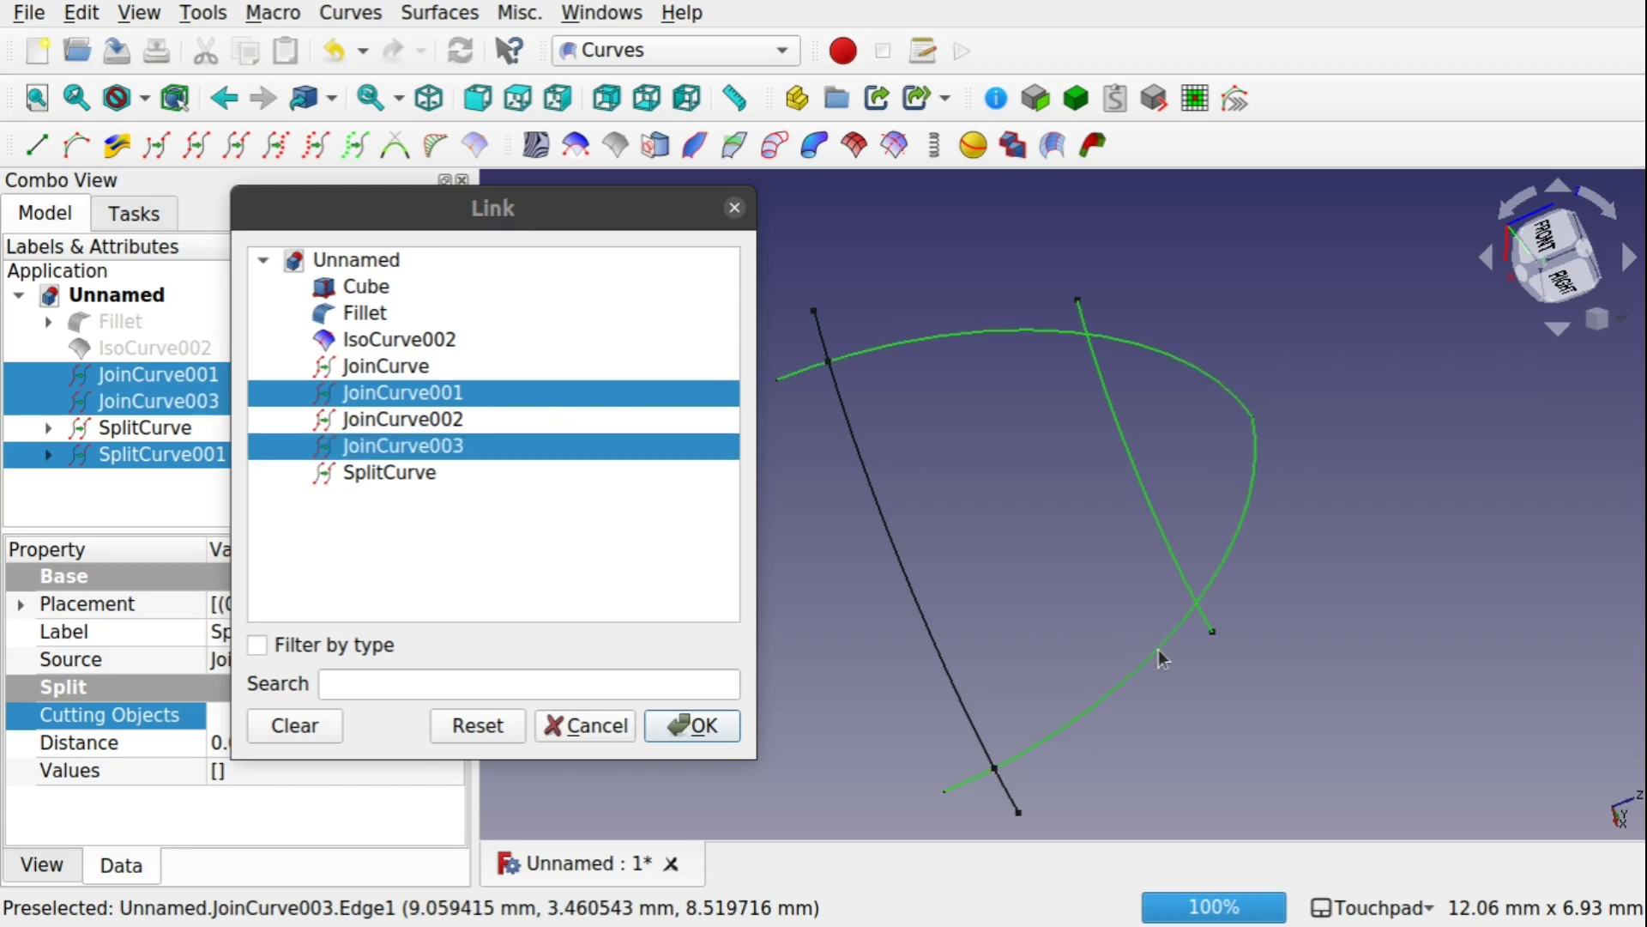
click(682, 725)
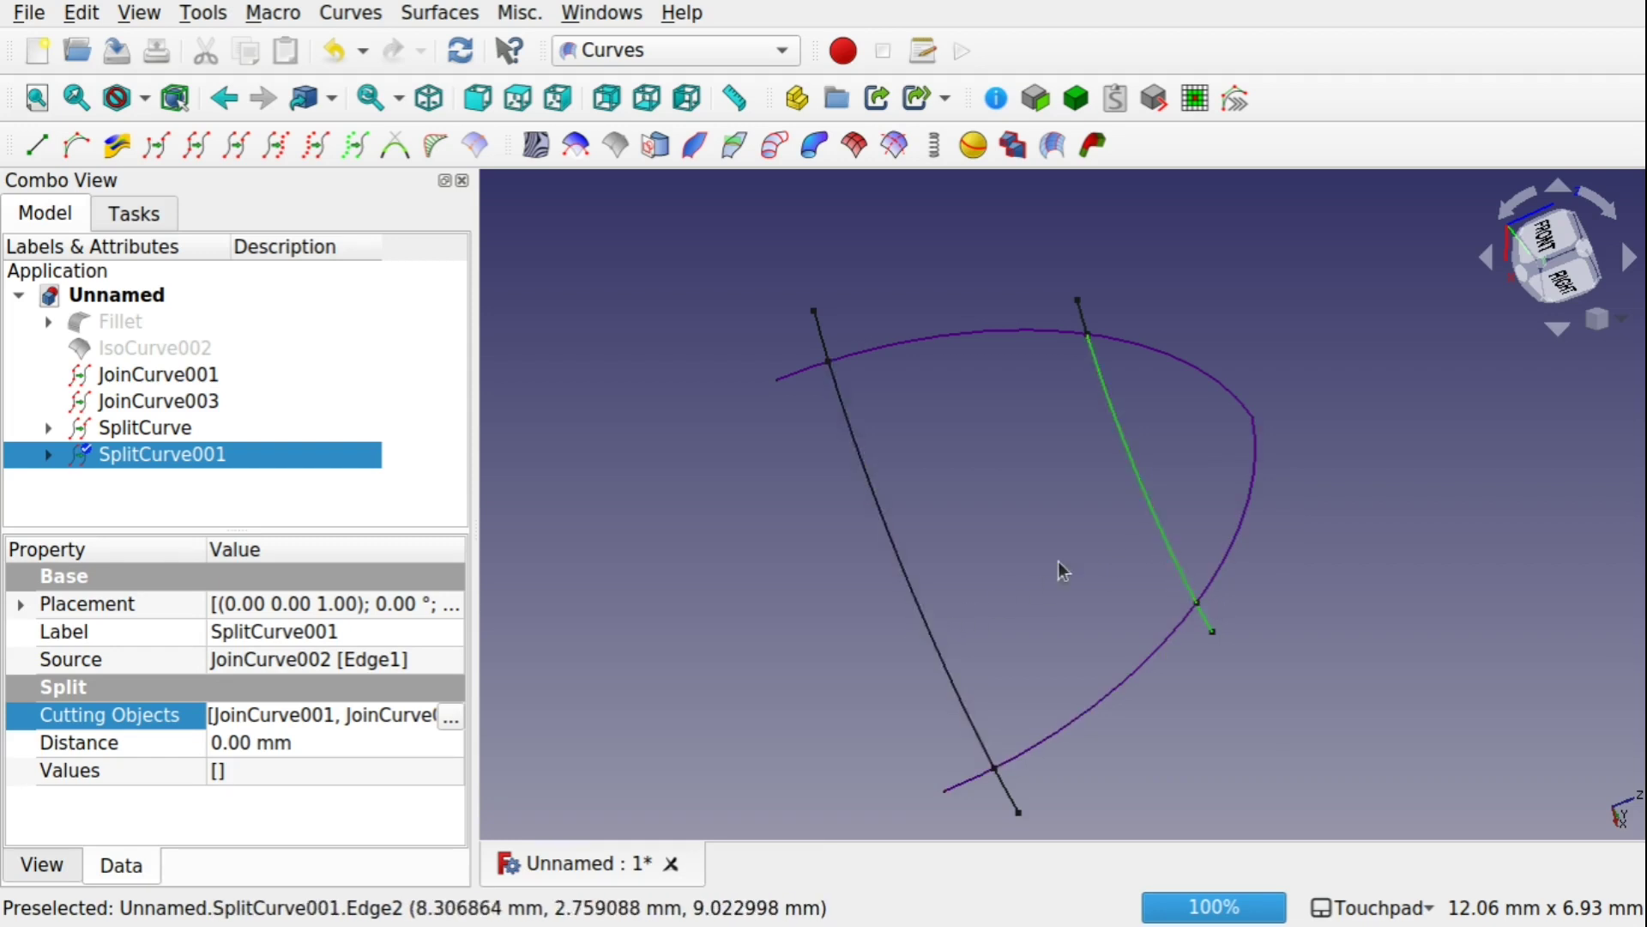
click(1042, 539)
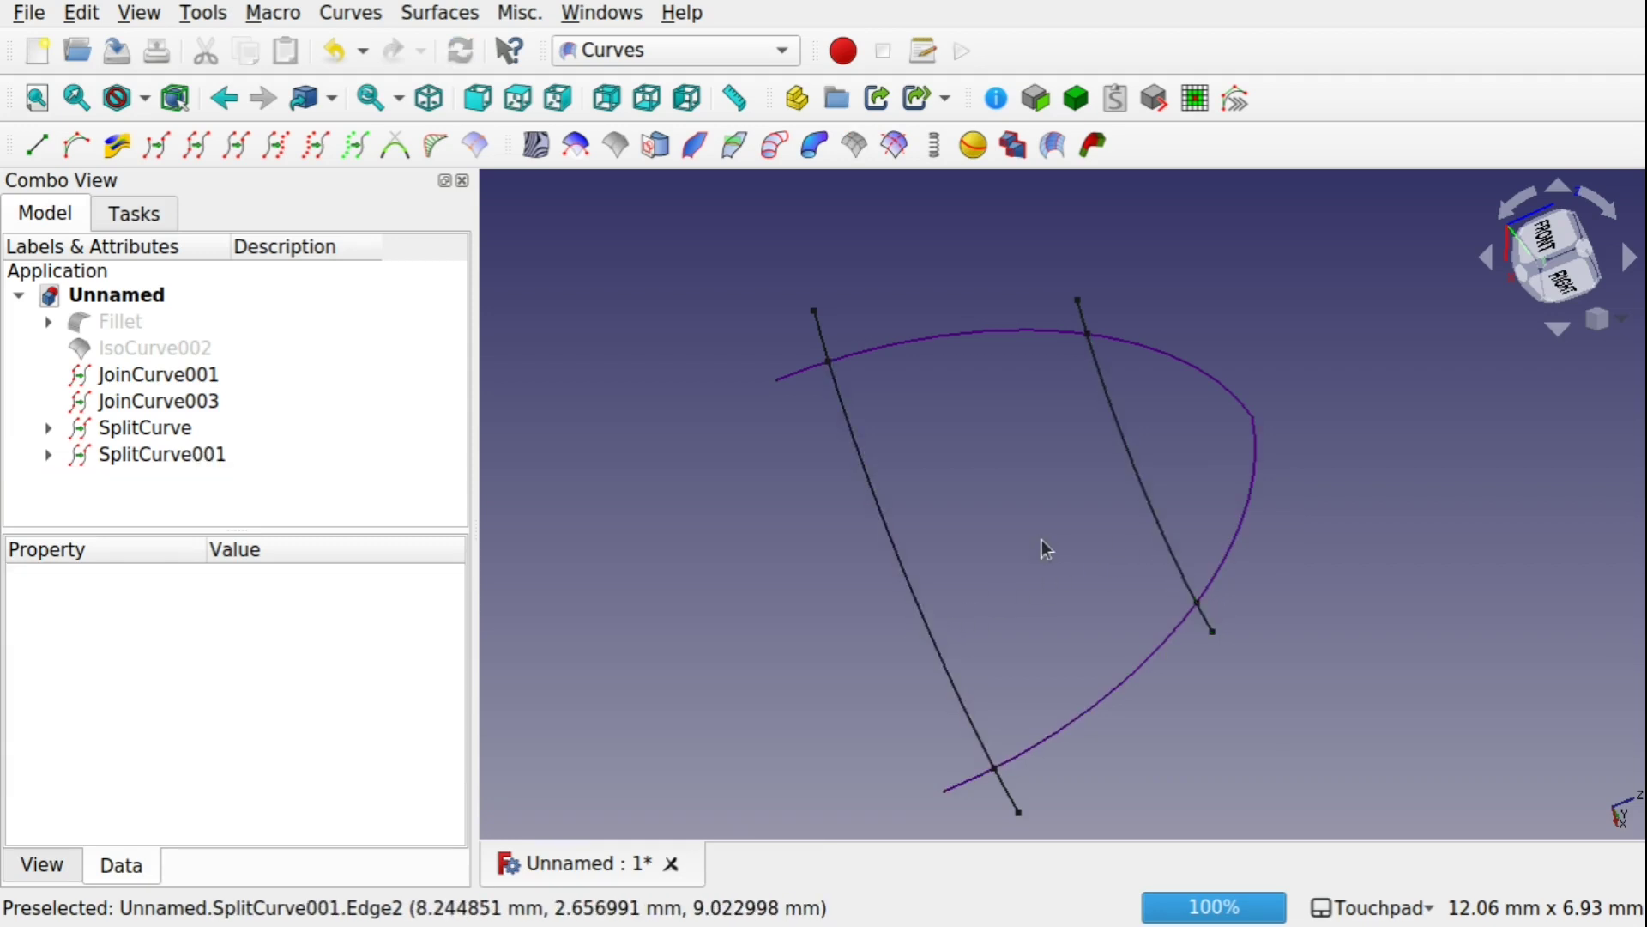
- Split JoinCurve001 and JoinCurve003 with the Split Curve tool, one after the other
click(916, 340)
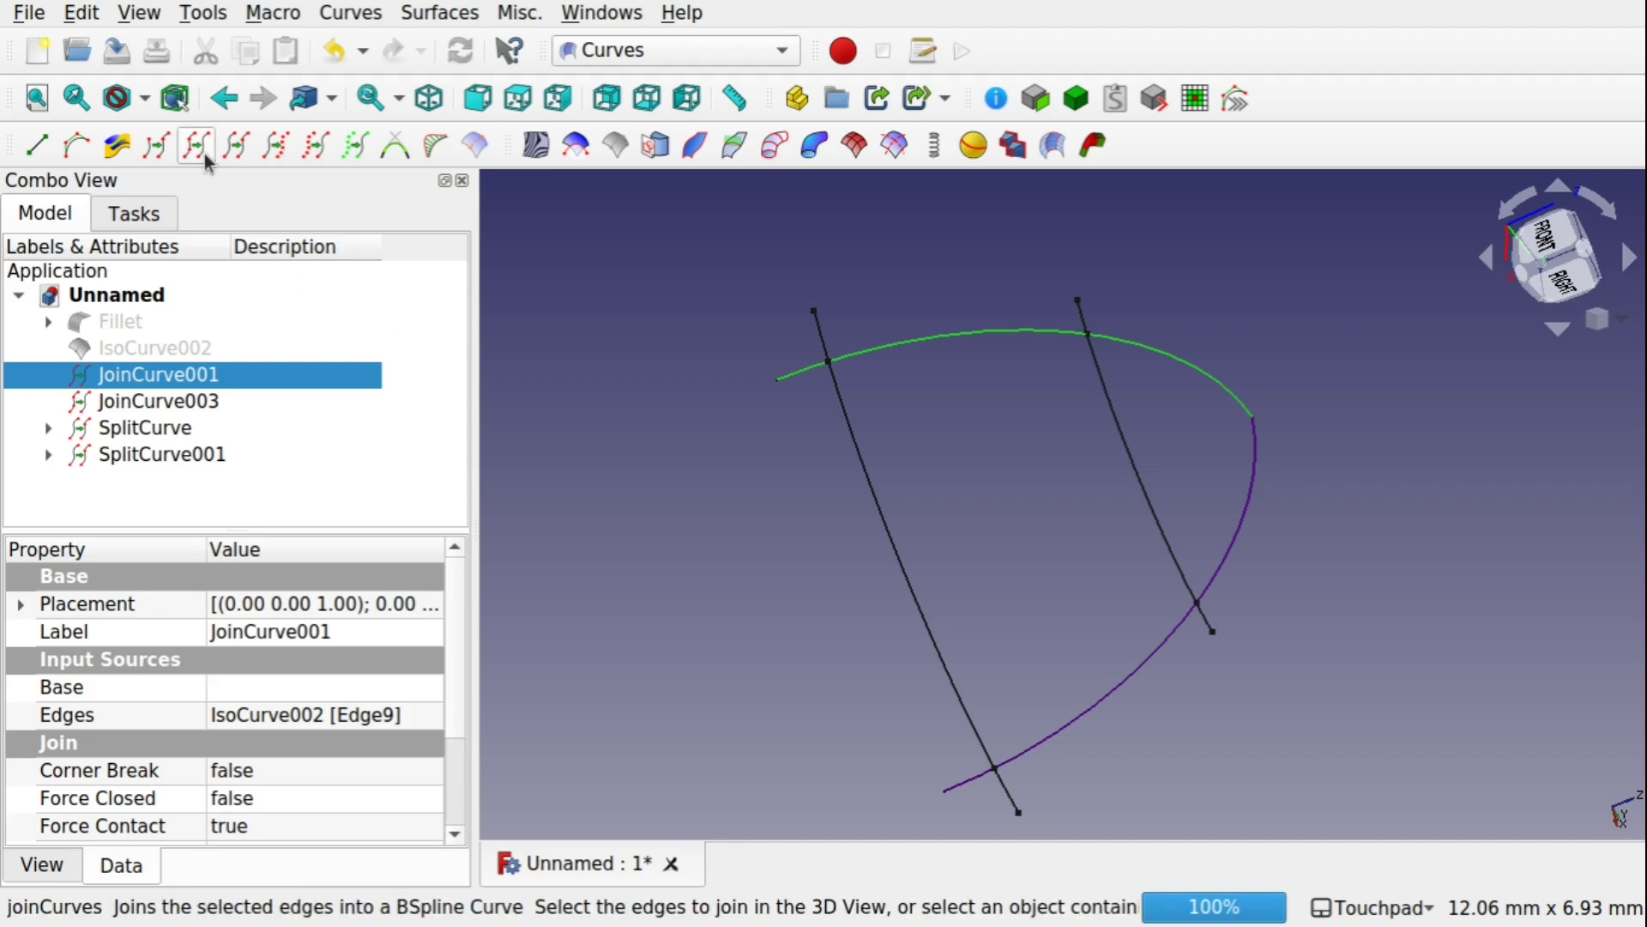
click(235, 153)
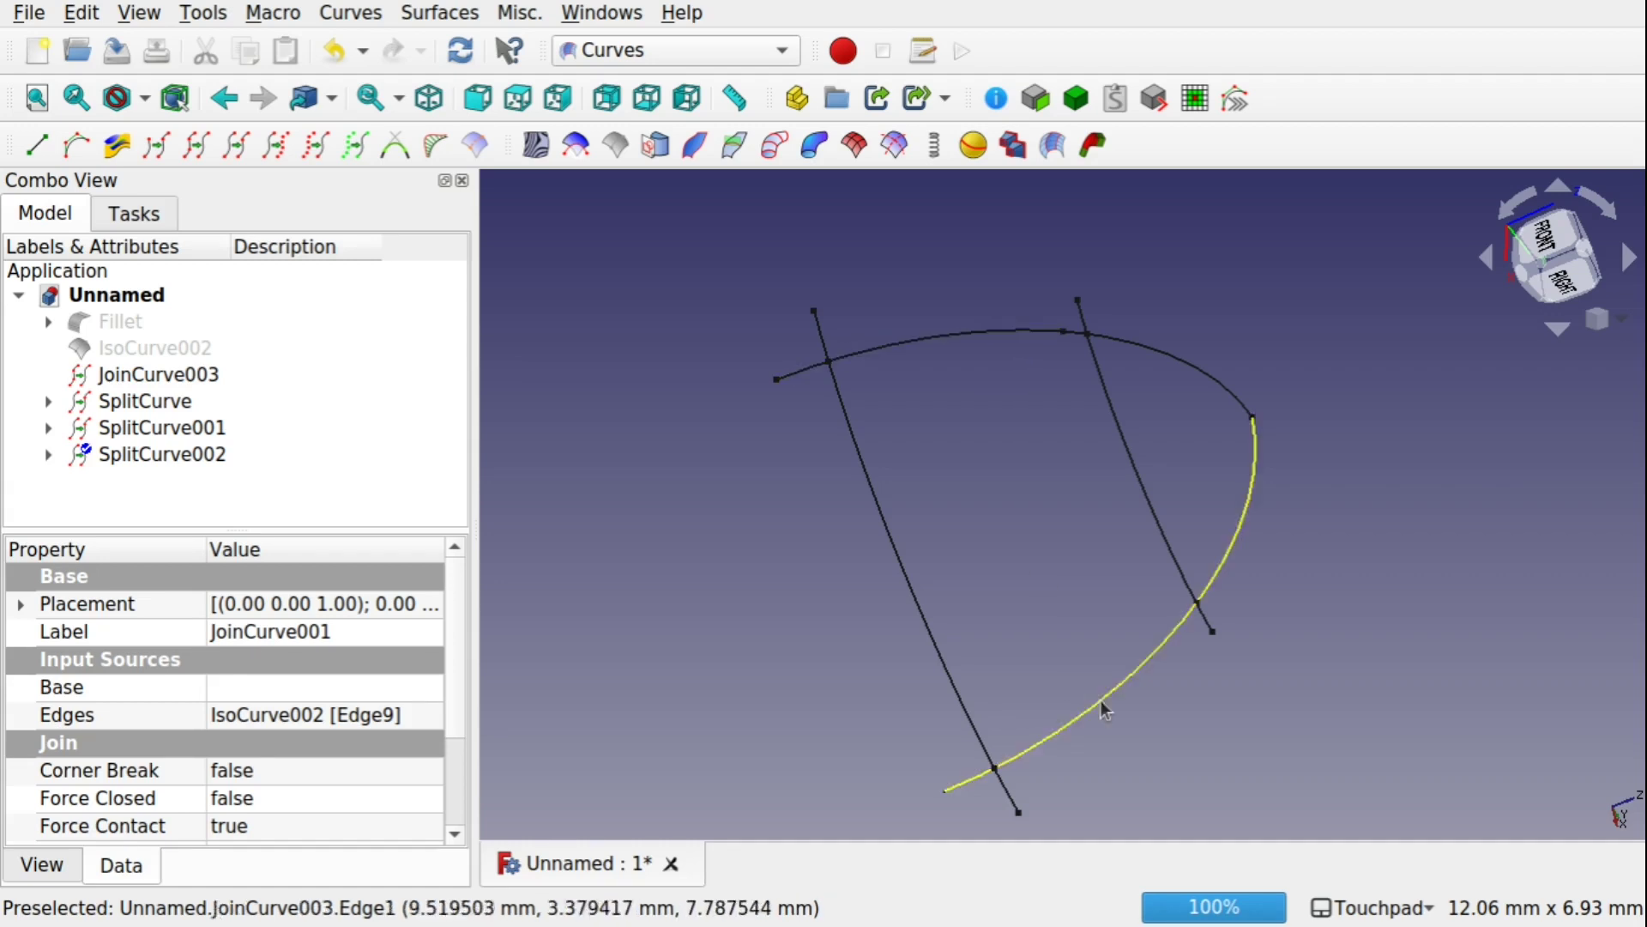
click(1124, 686)
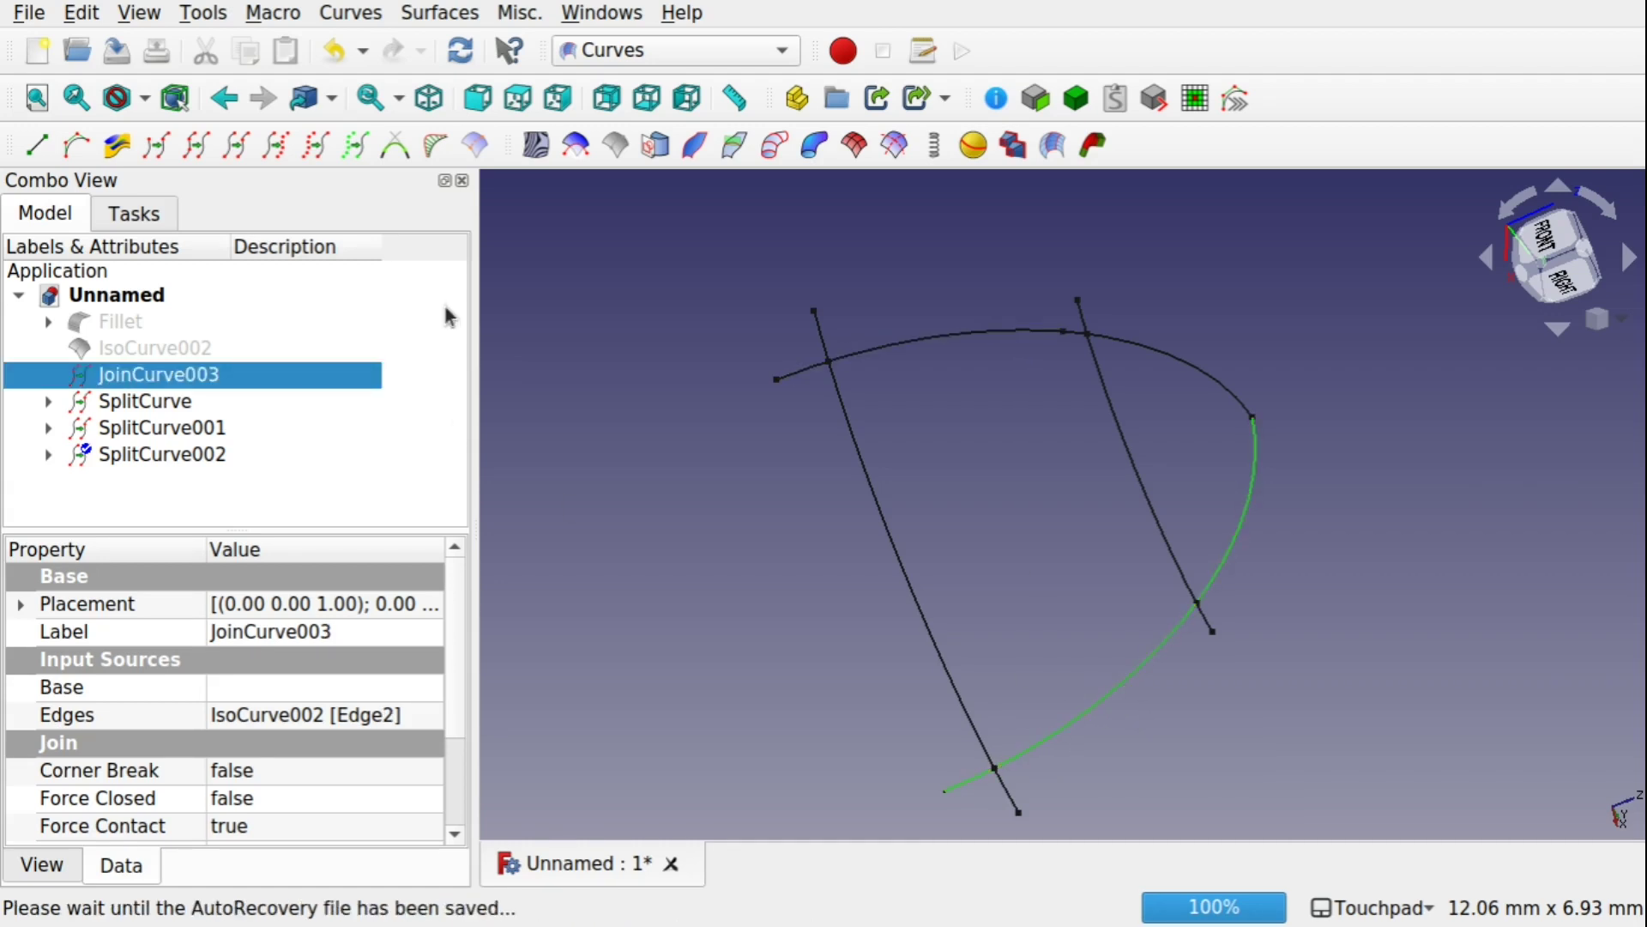
click(236, 146)
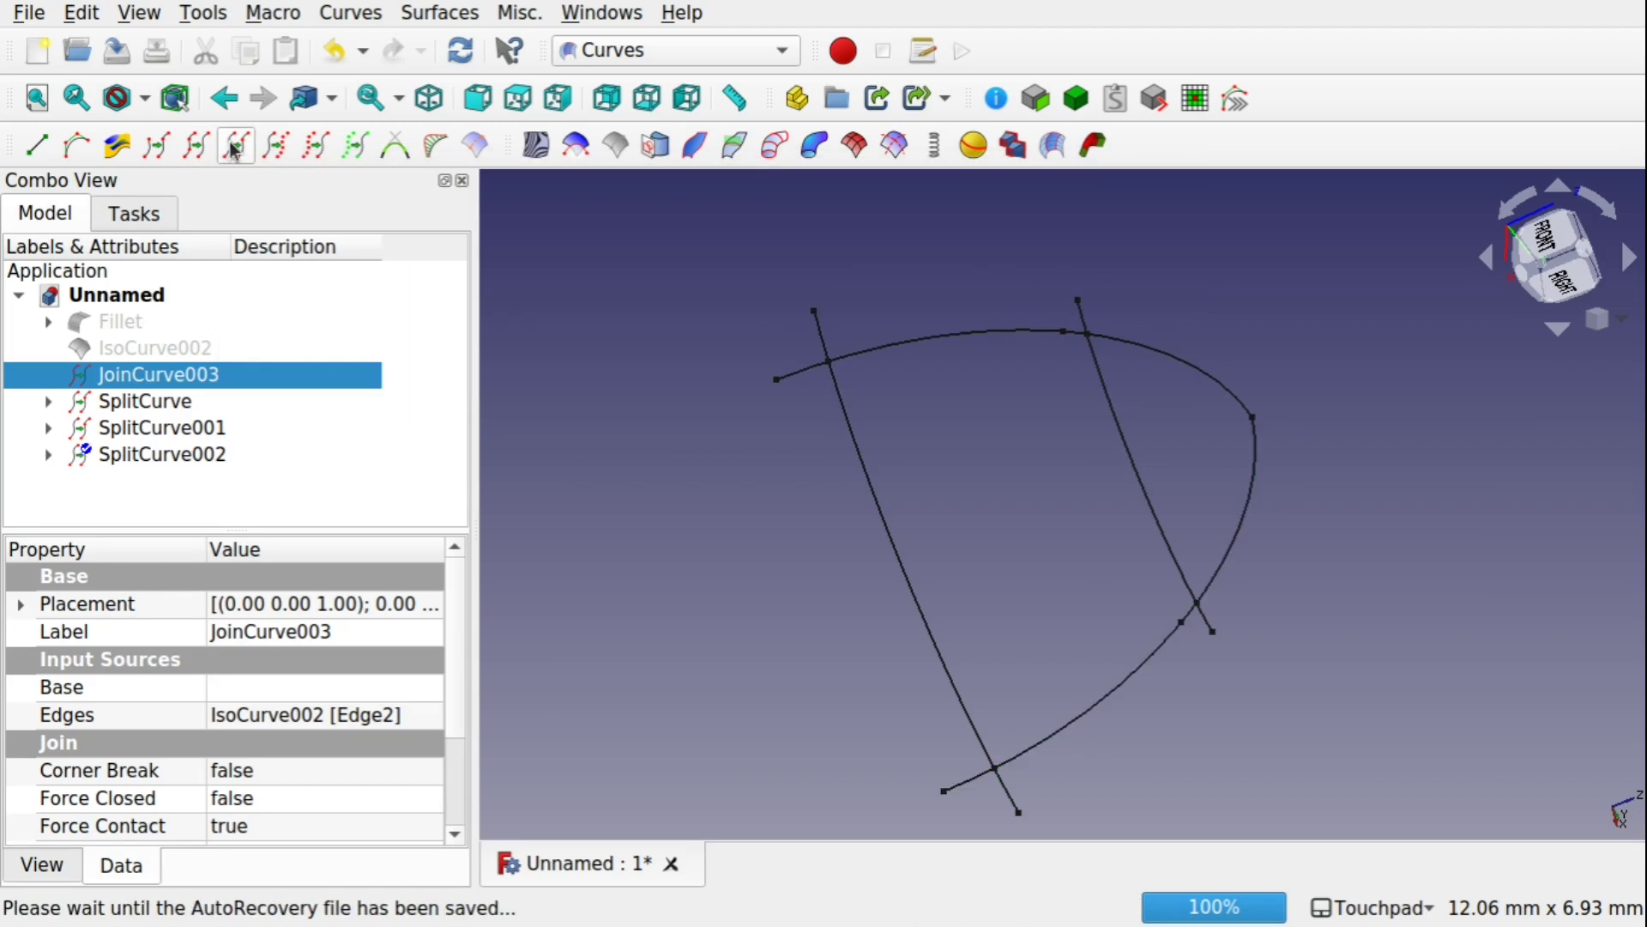
- Empty the Values list shared by SplitCurve002 and SplitCurve003 to remove their midpoint splits
click(938, 345)
ctrl+click(1113, 697)
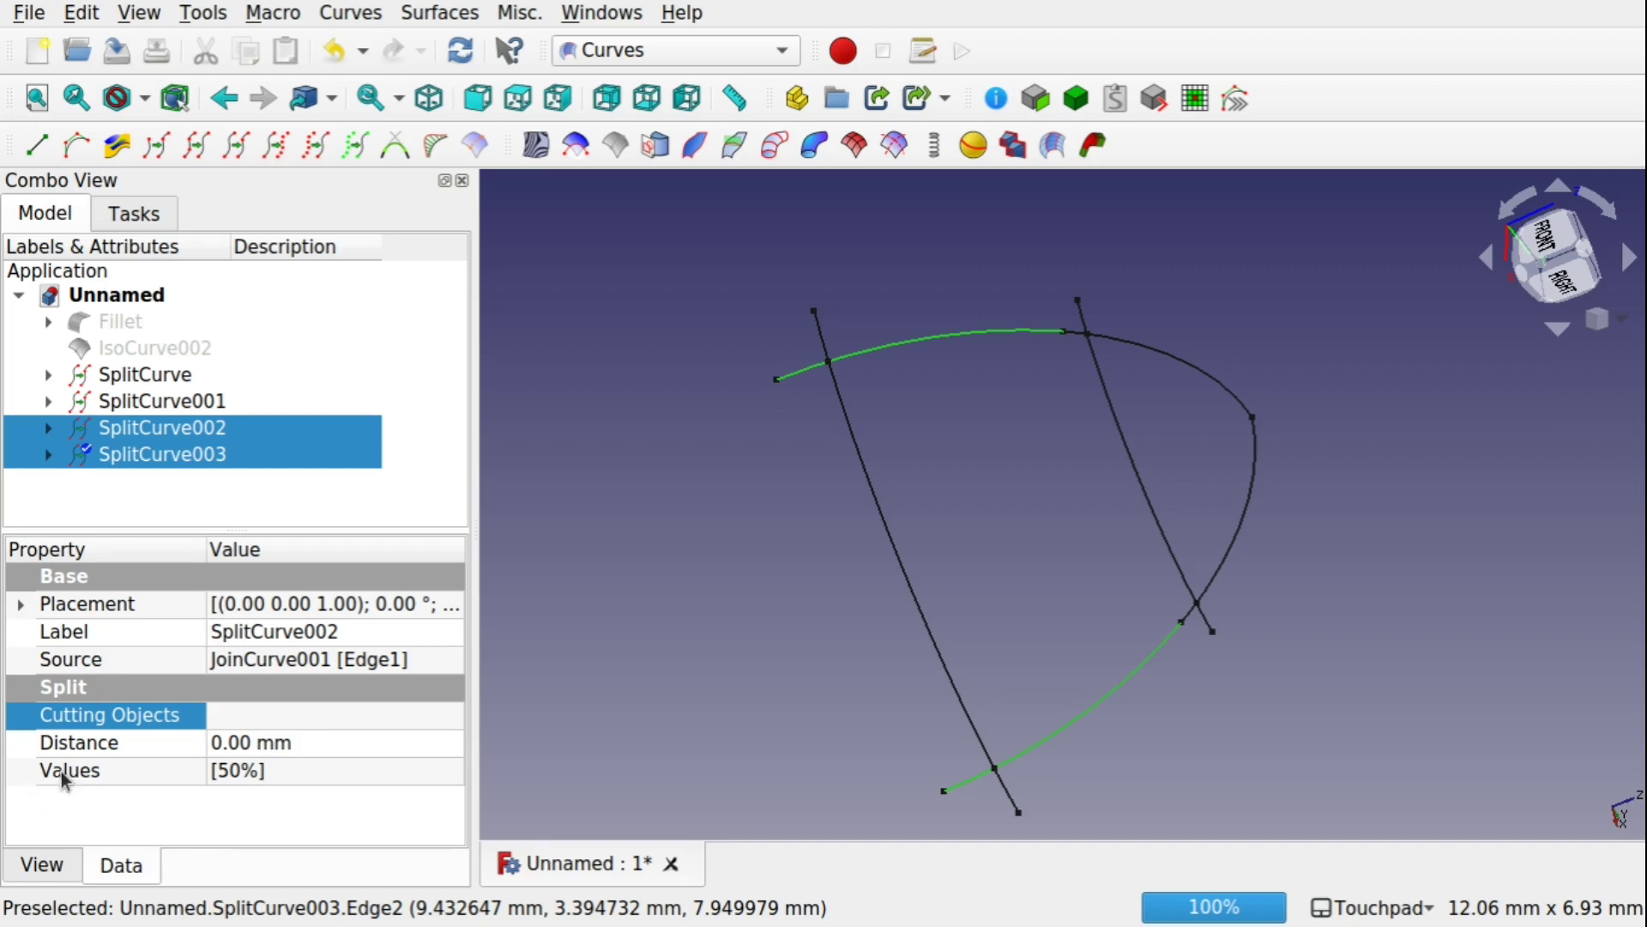
click(231, 770)
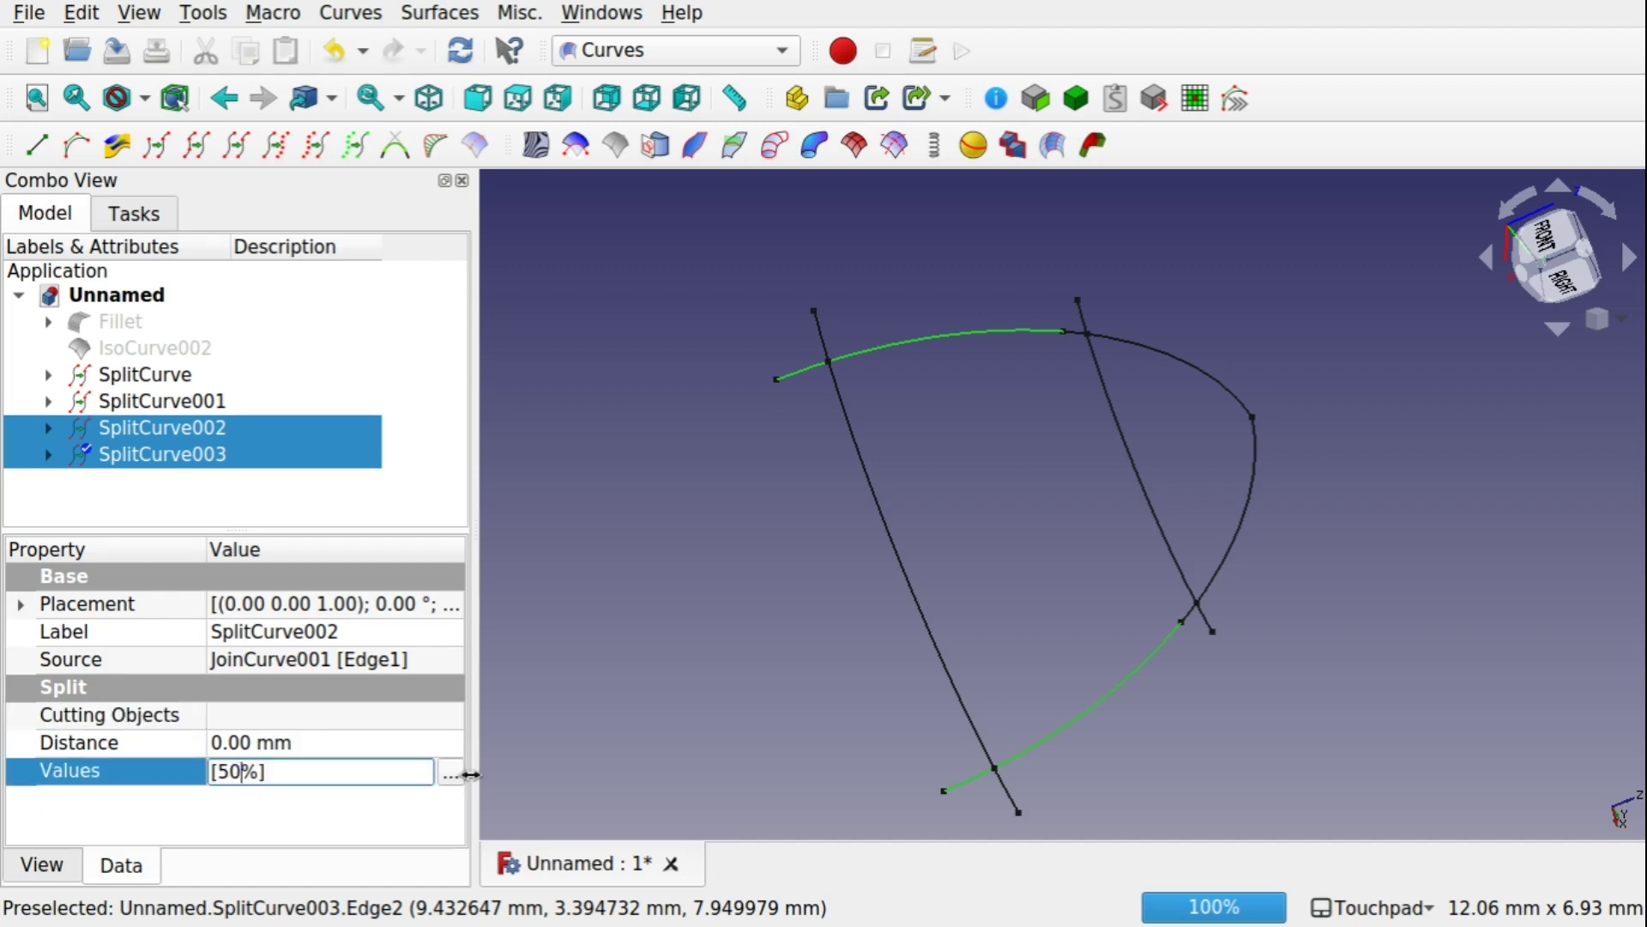
key(BackSpace)
key(BackSpace)
key(Return)
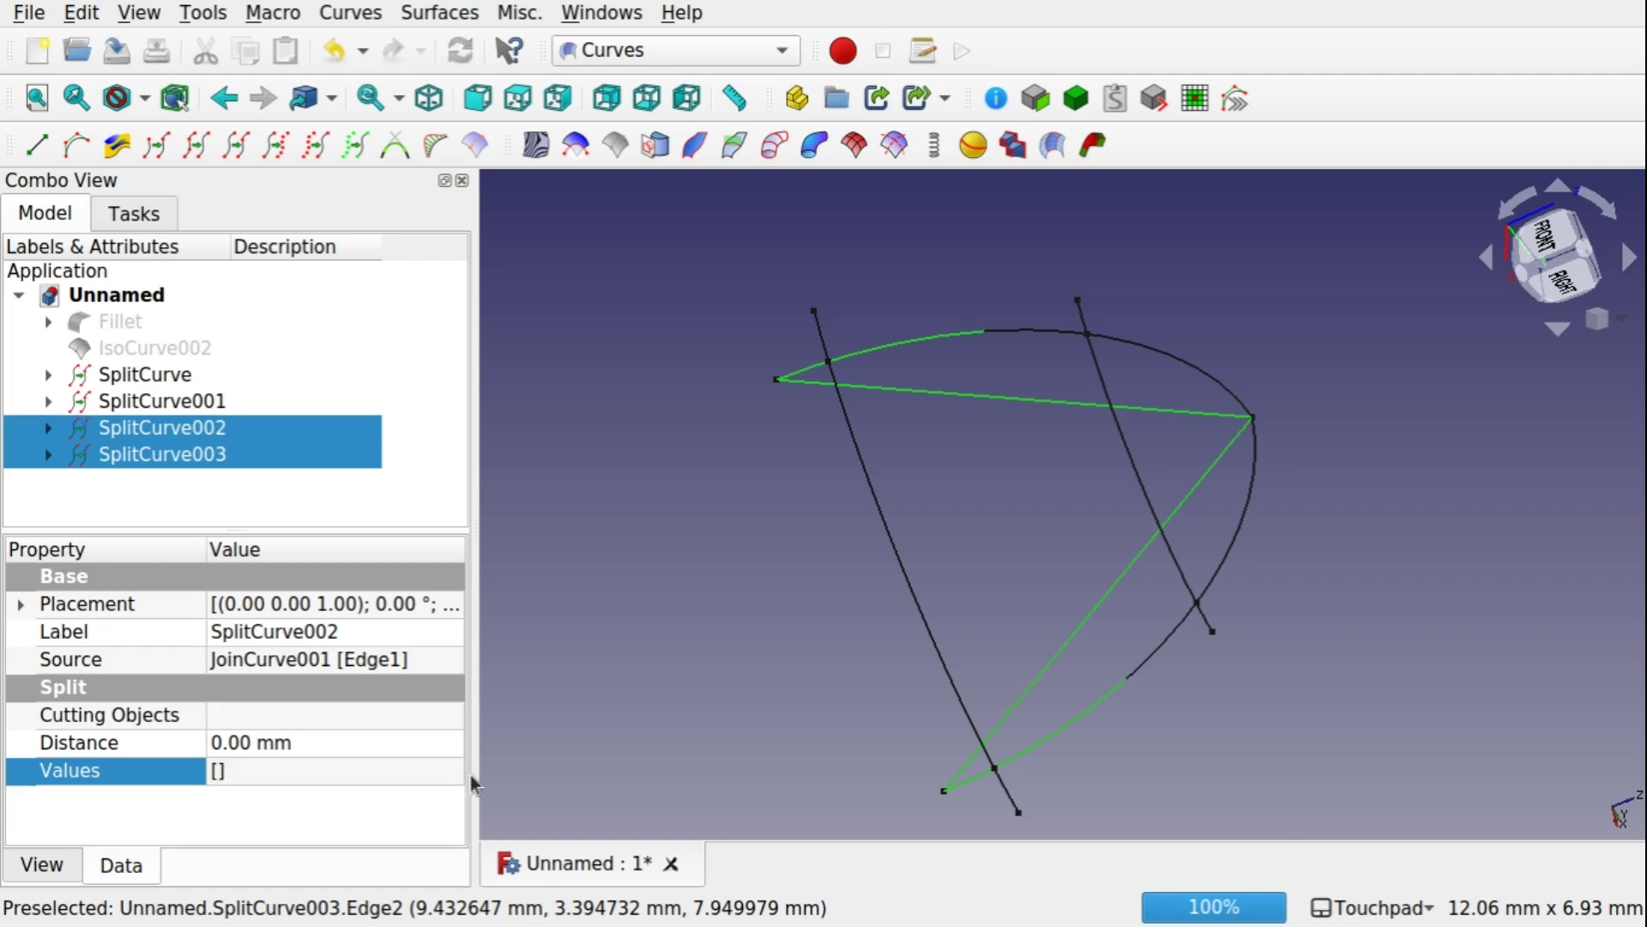
click(911, 573)
click(1047, 508)
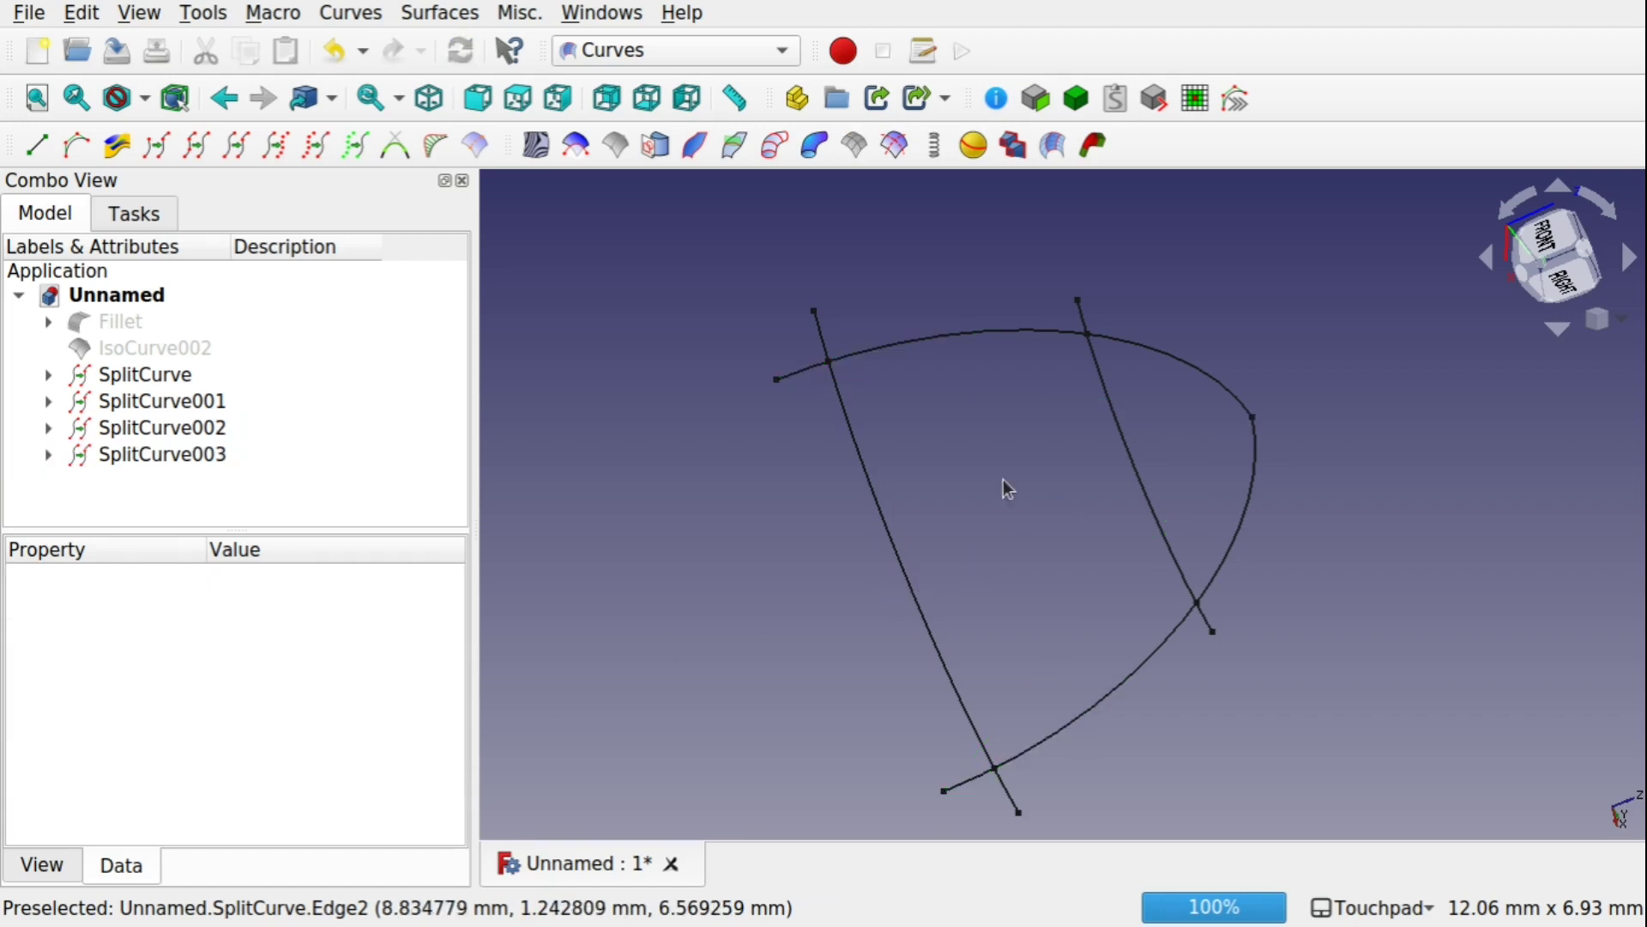
- Set SplitCurve002's cutting objects to SplitCurve001
click(941, 333)
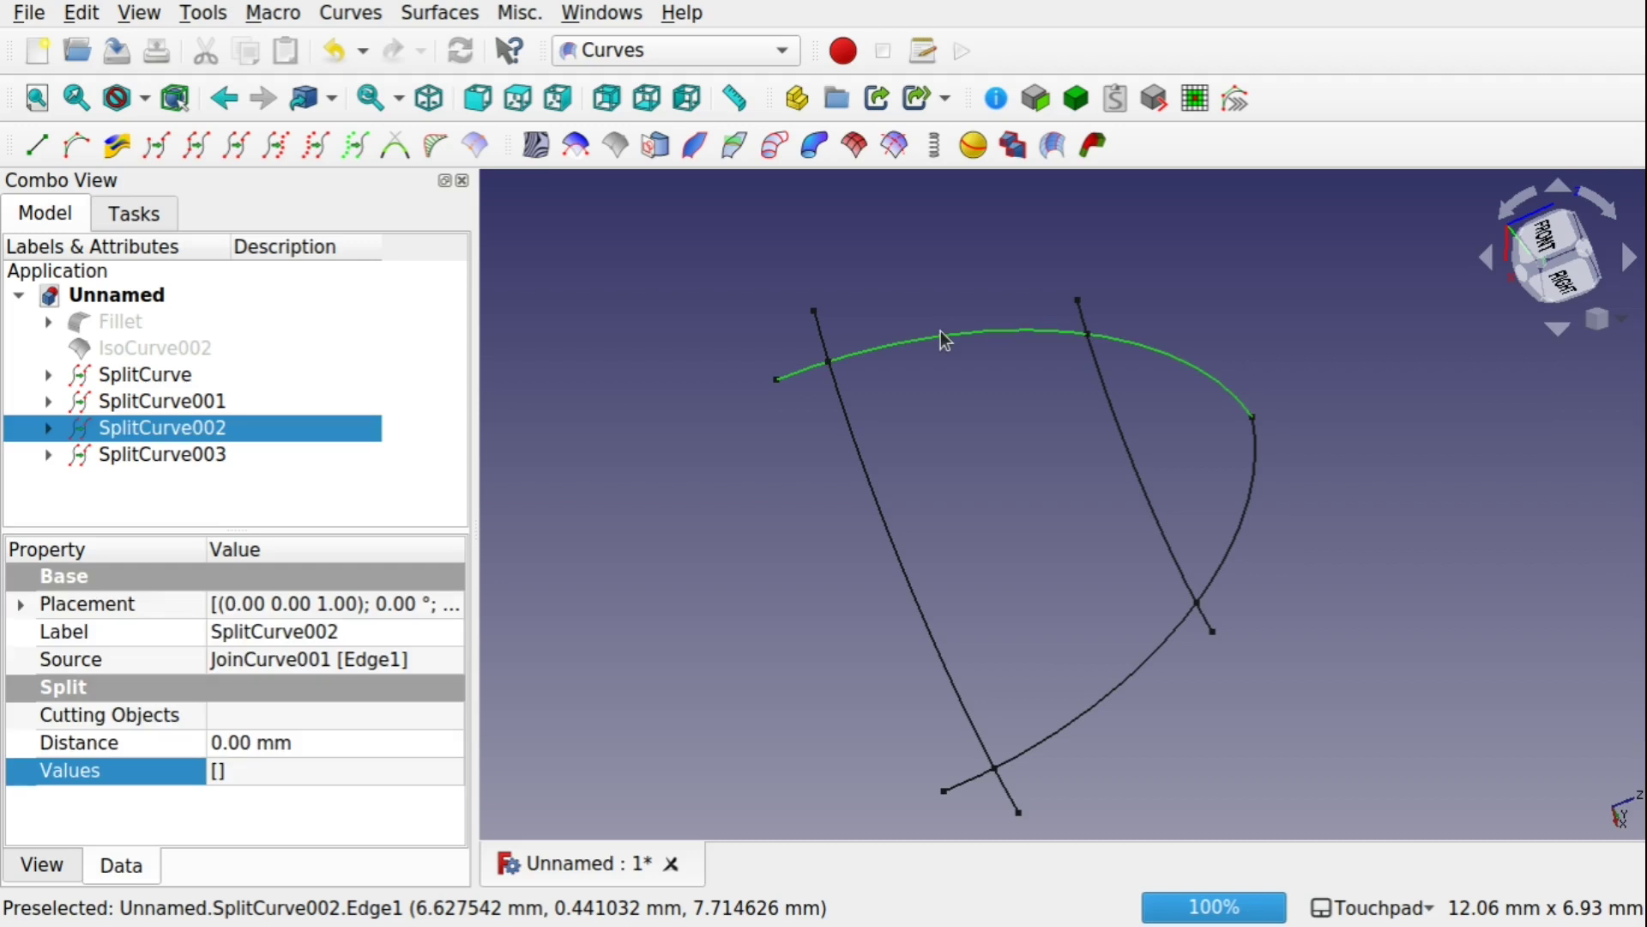
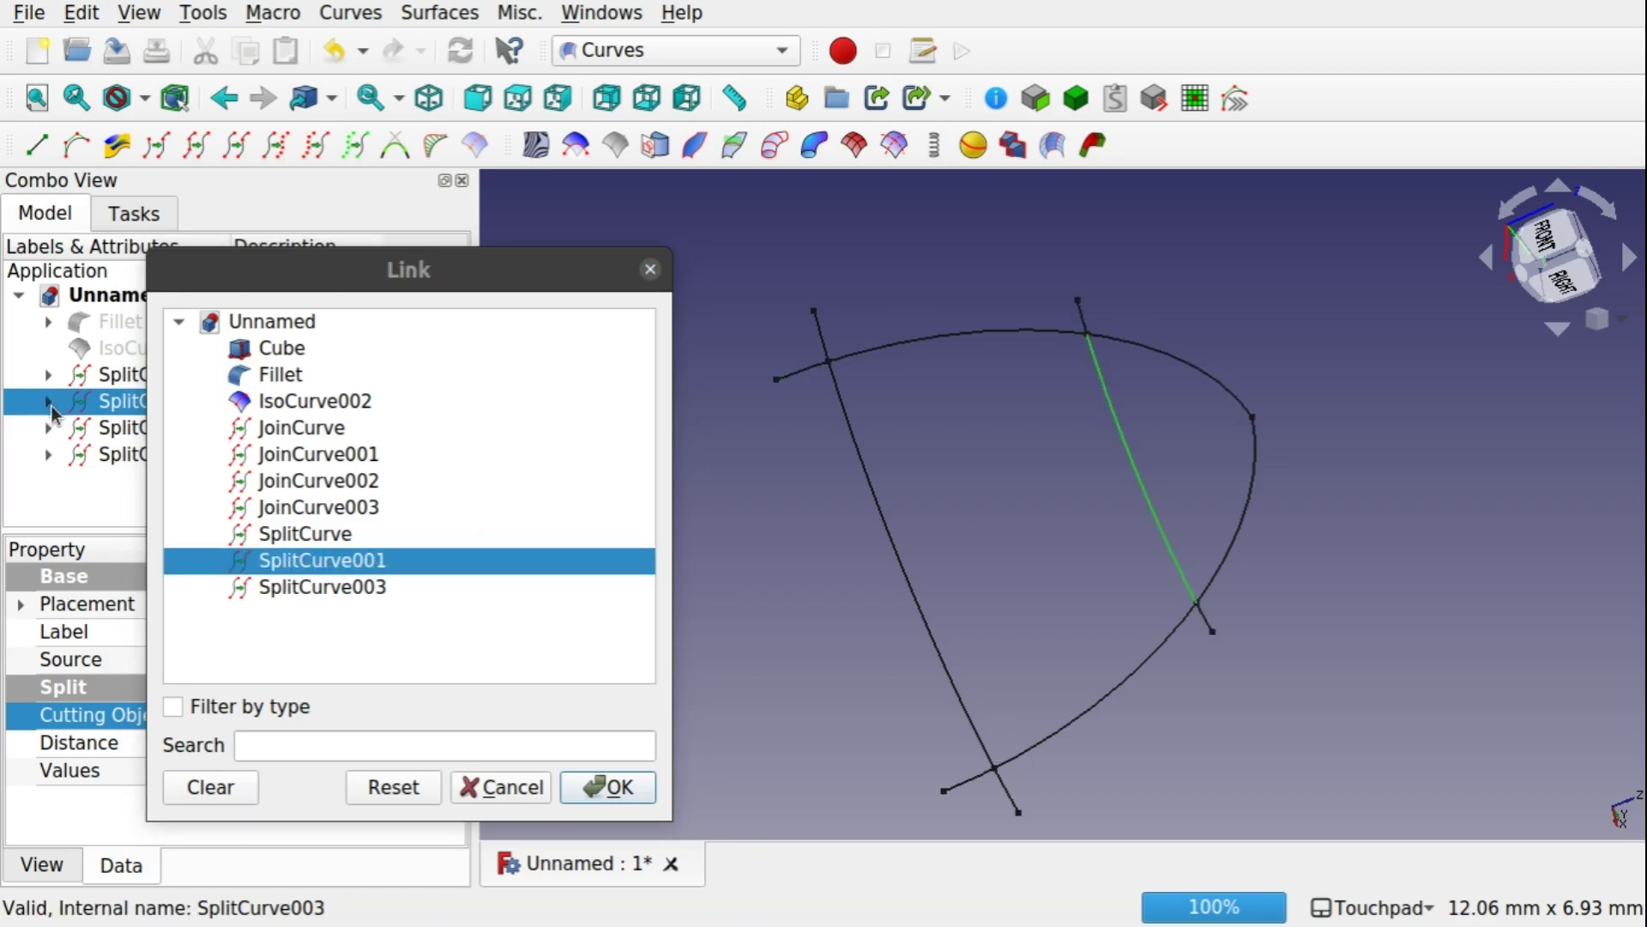
click(49, 403)
drag(312, 272, 632, 263)
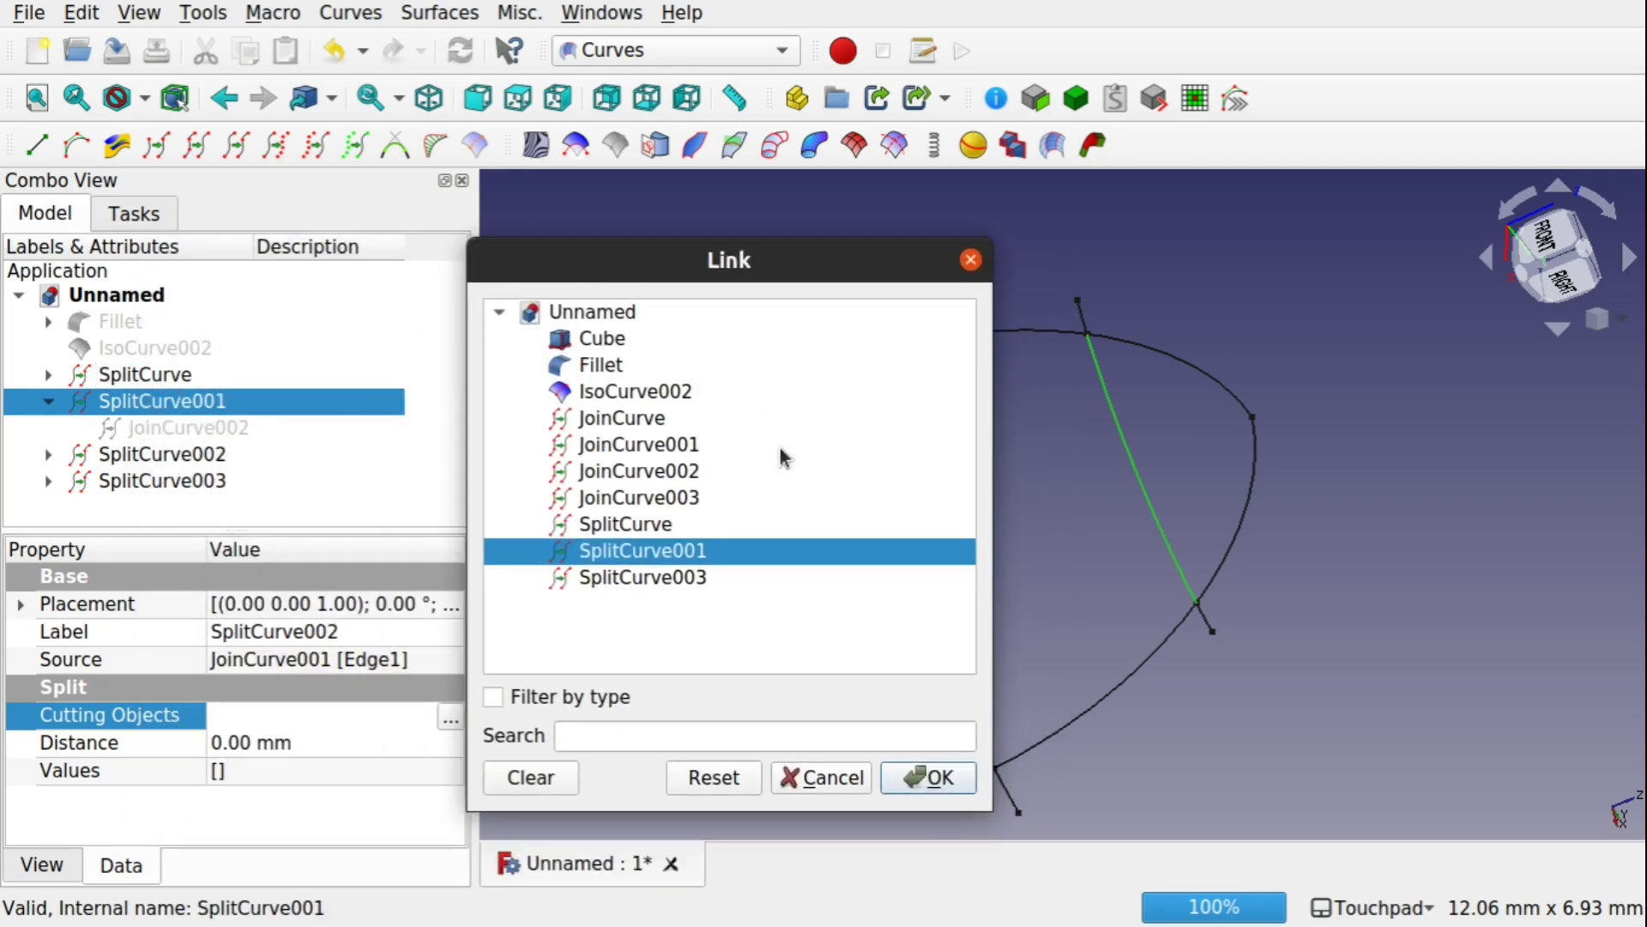
click(695, 472)
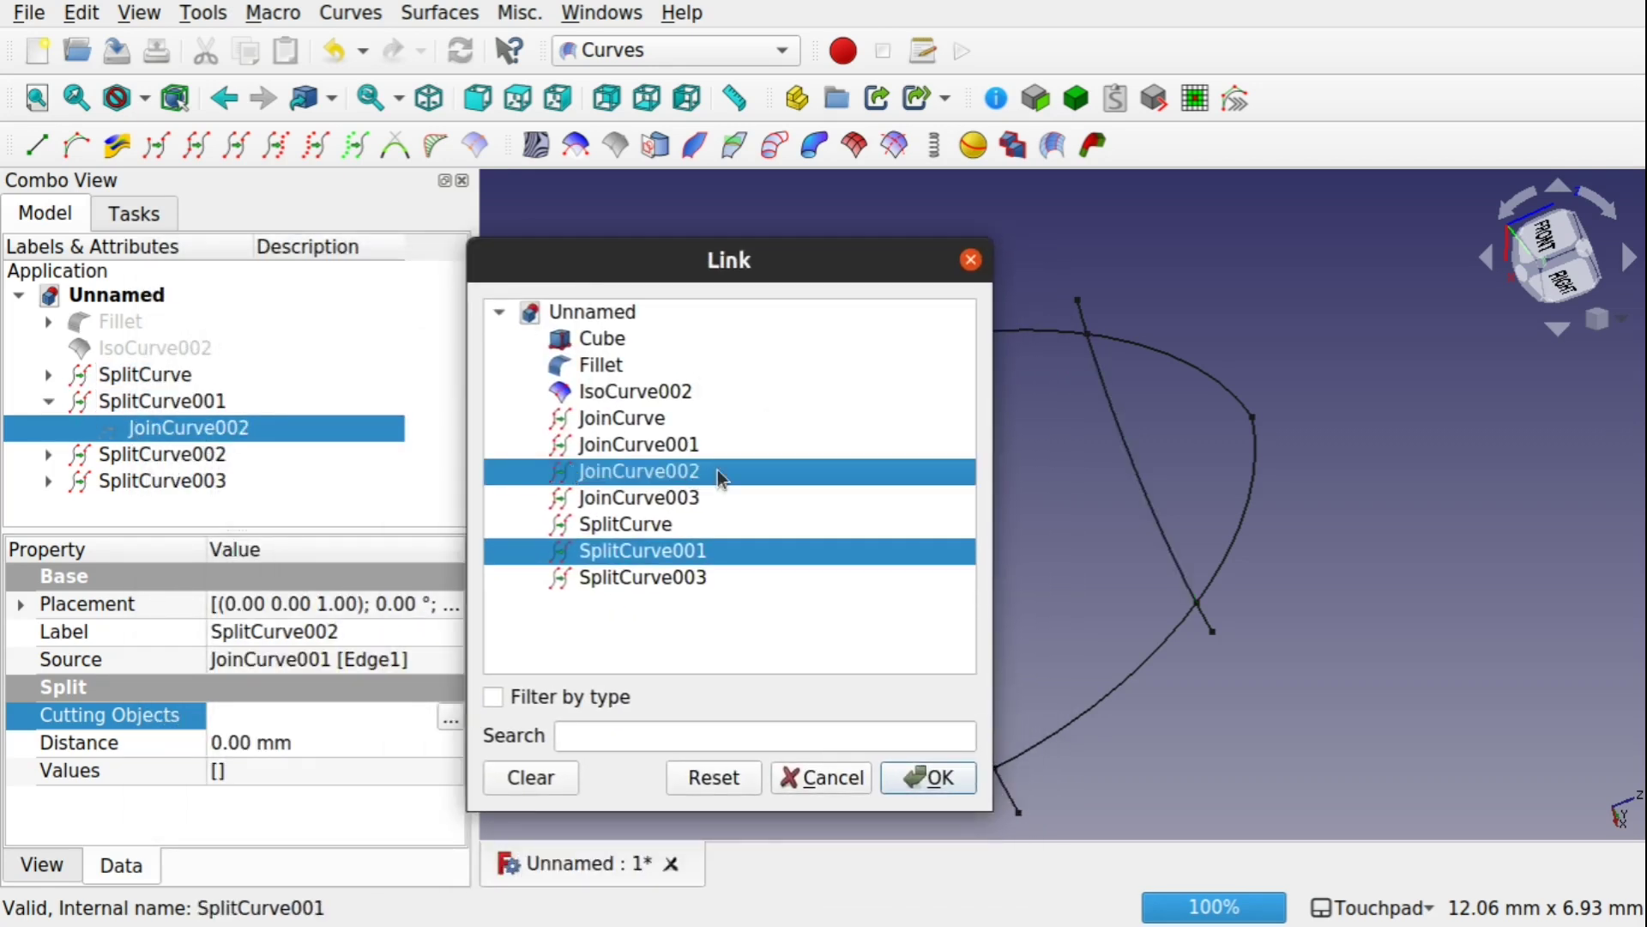
ctrl+click(659, 477)
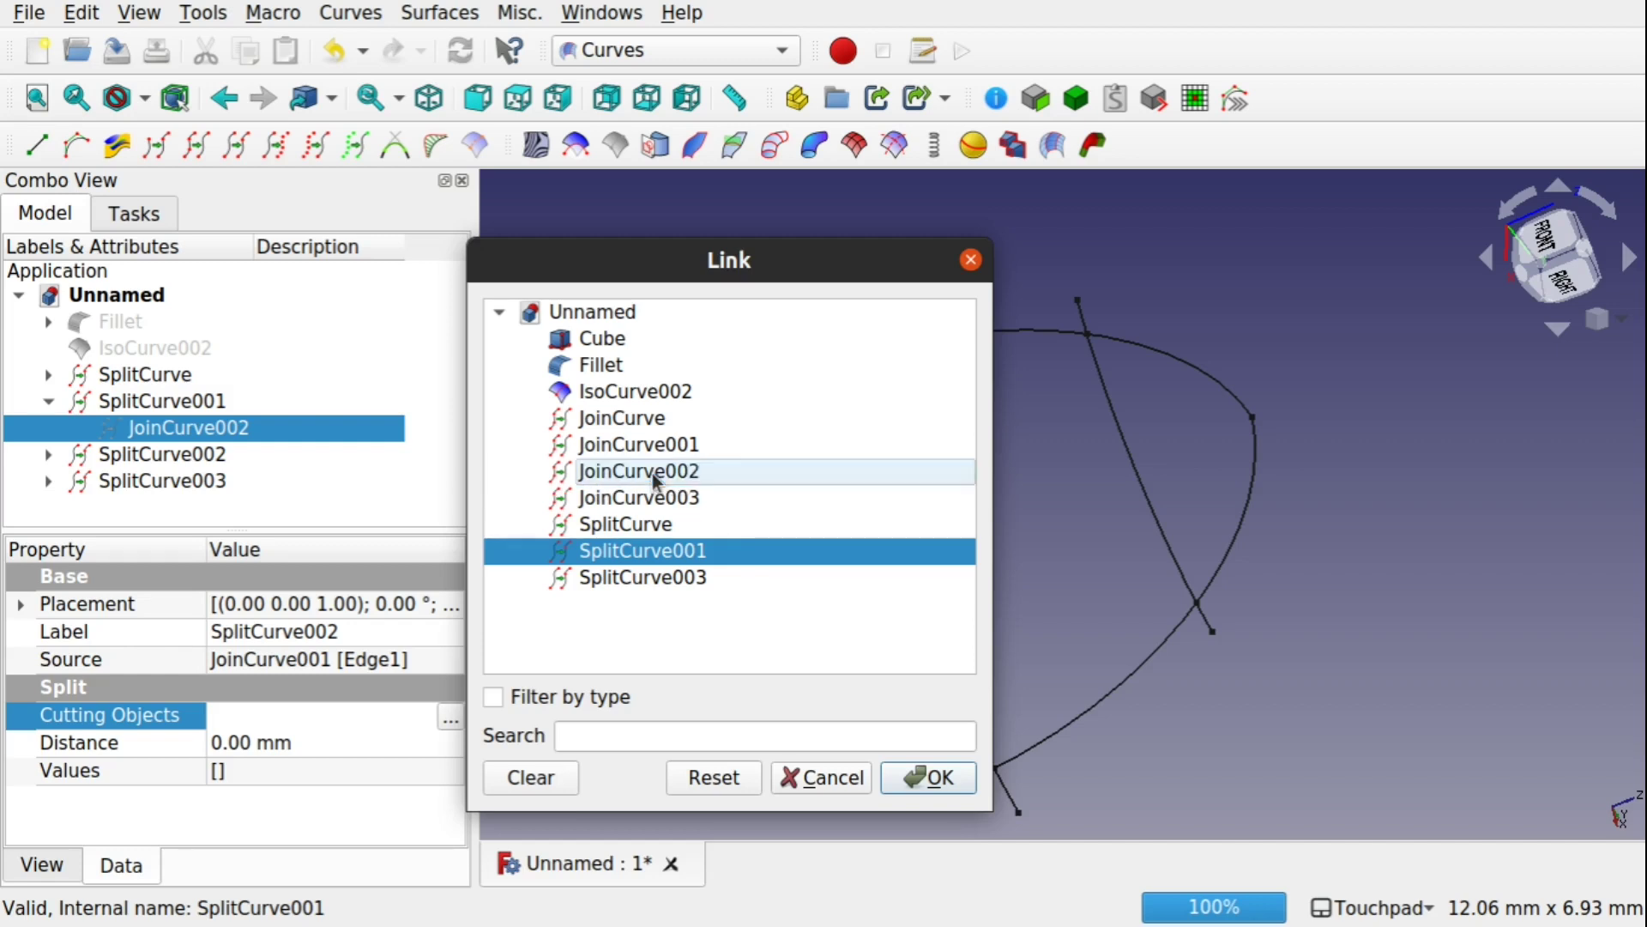
drag(869, 262, 728, 263)
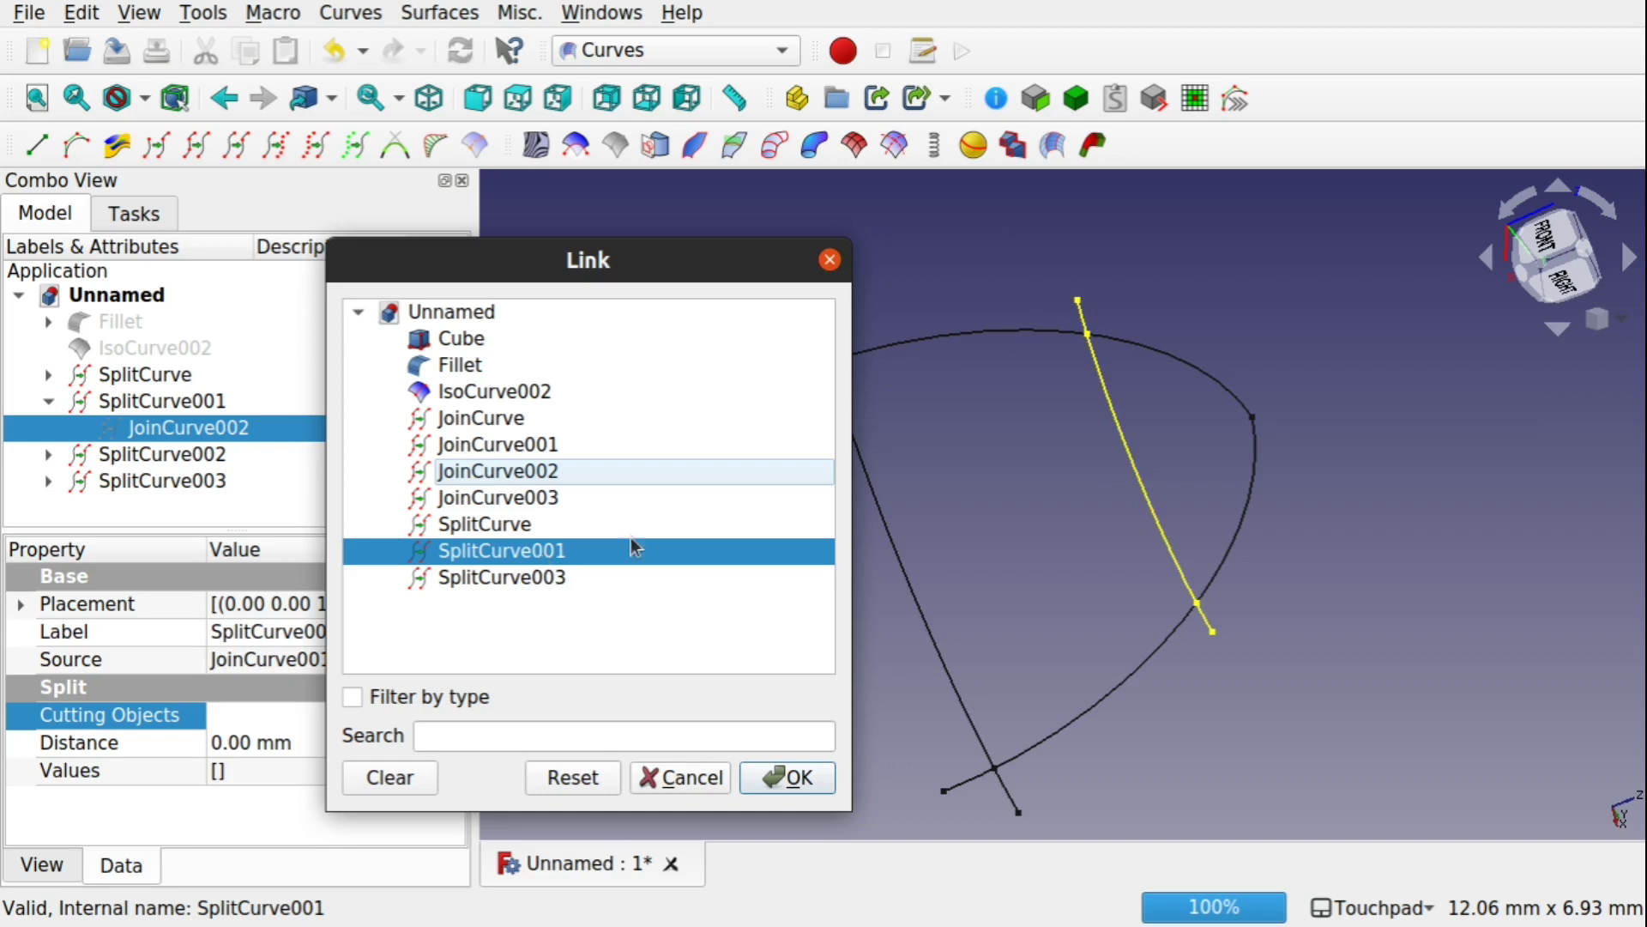
click(1024, 342)
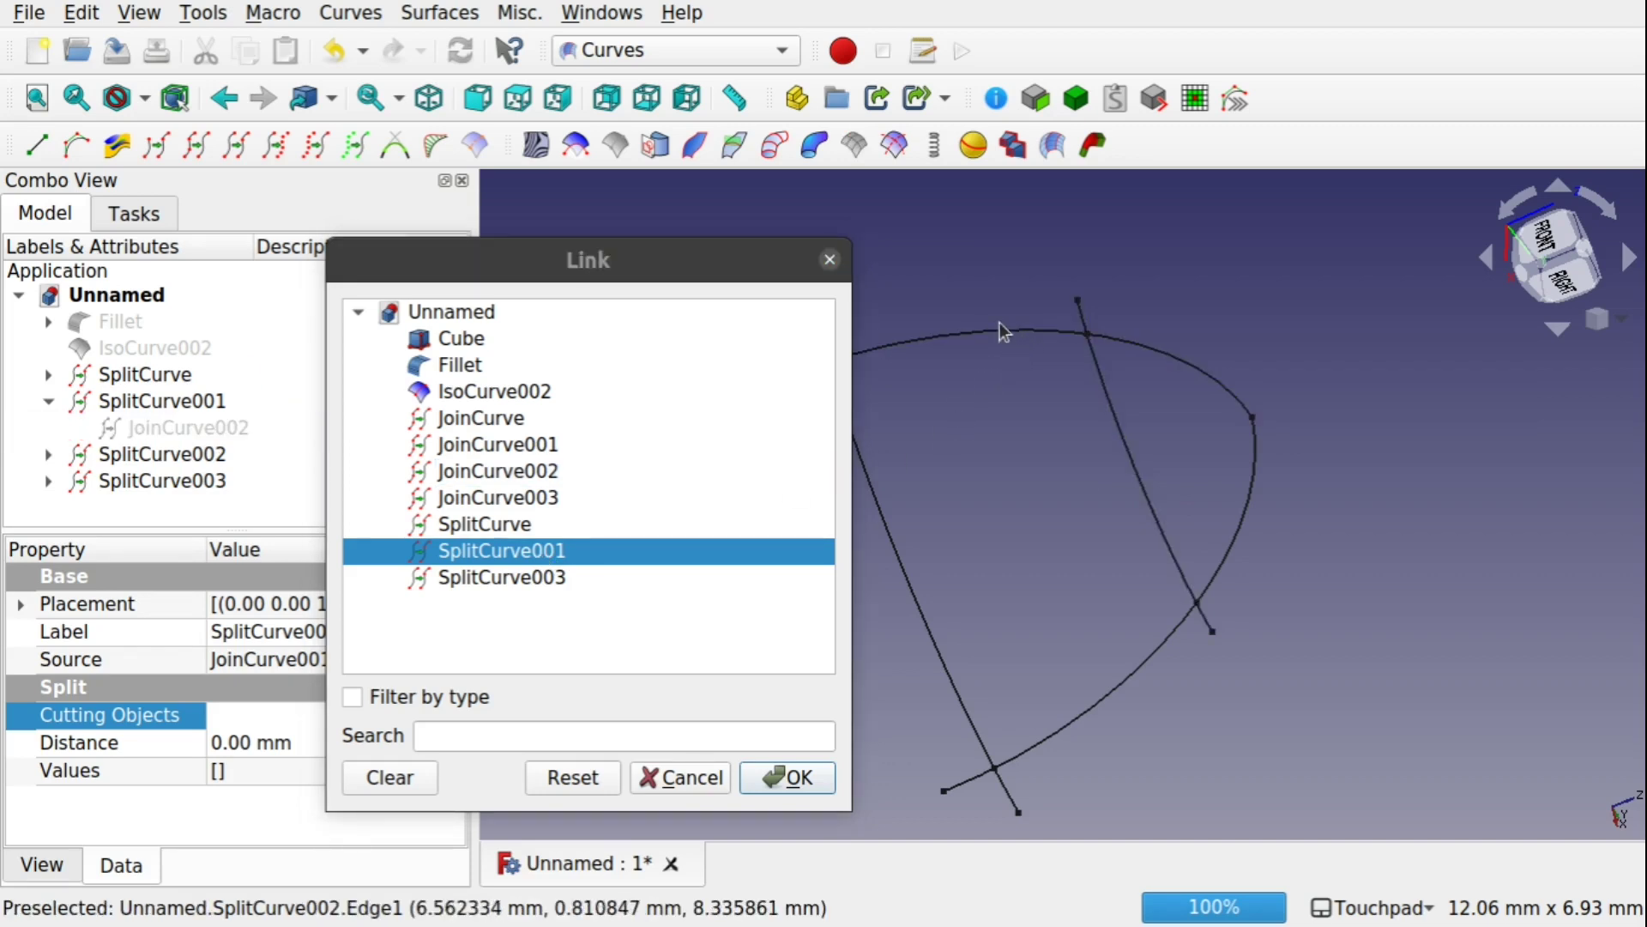
click(1001, 327)
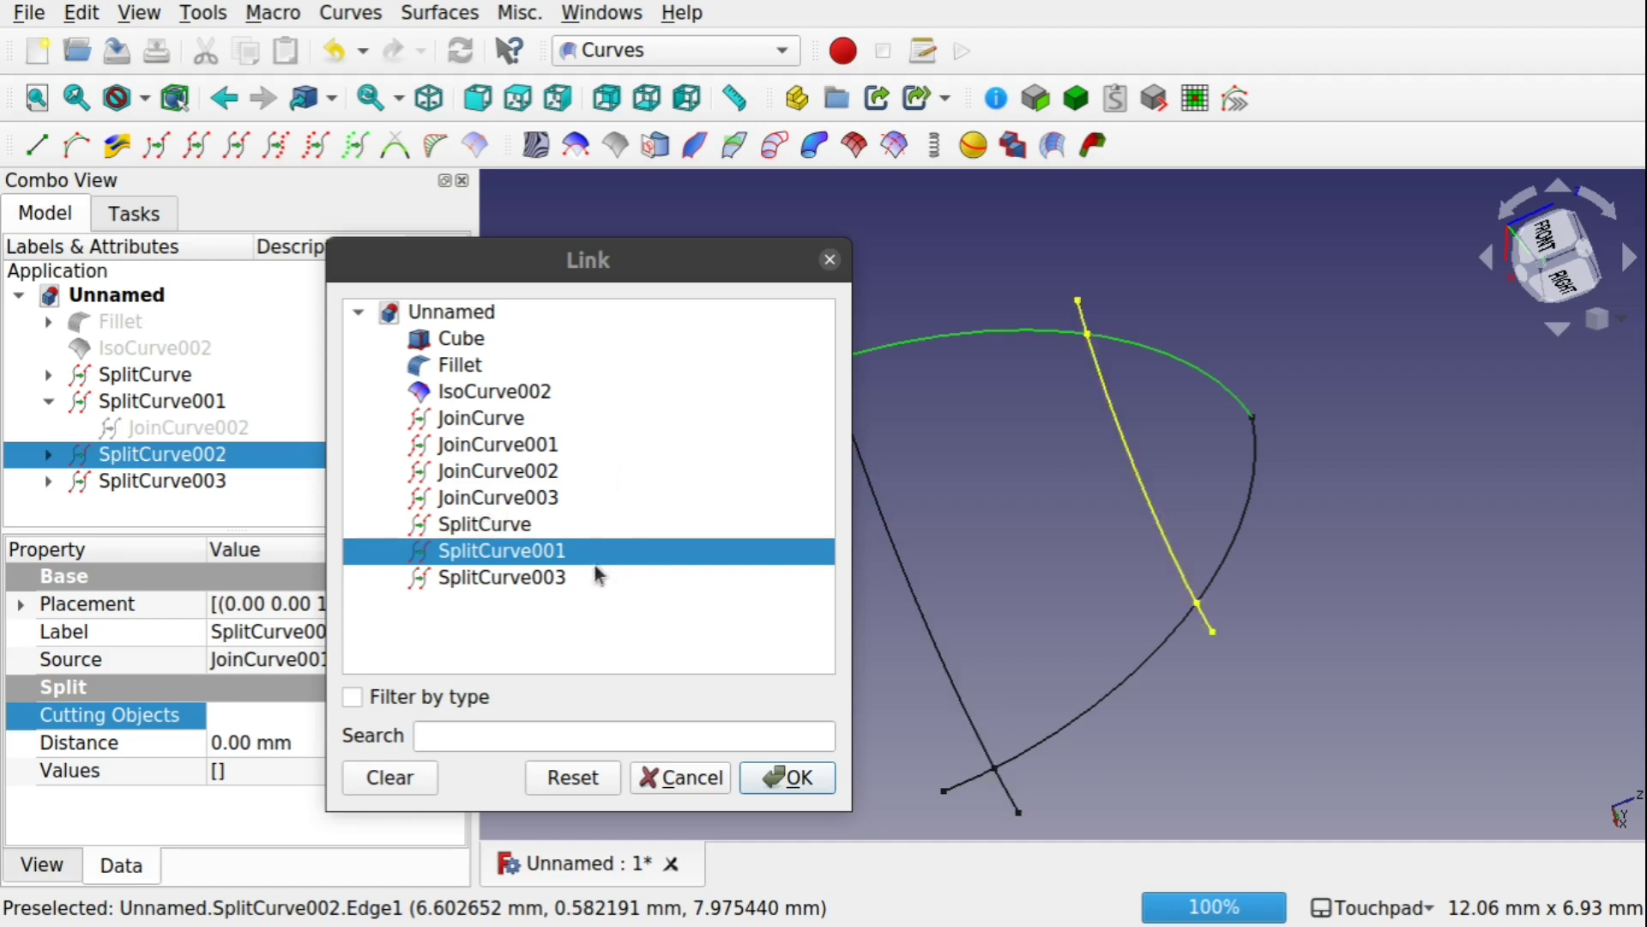
click(787, 777)
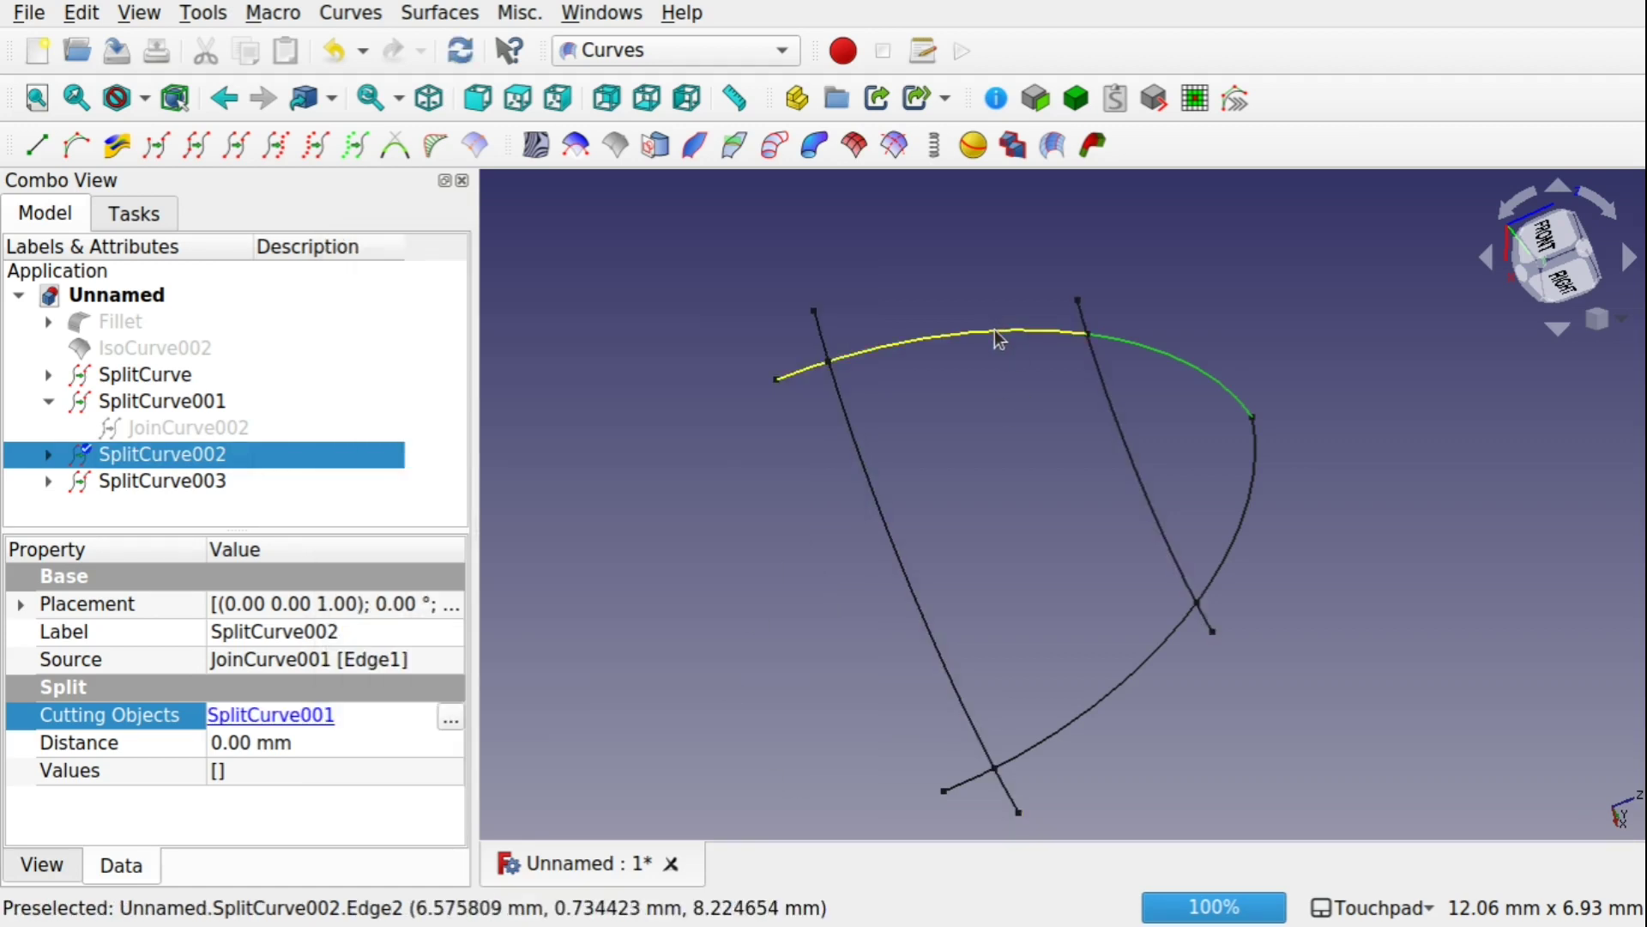
click(1005, 405)
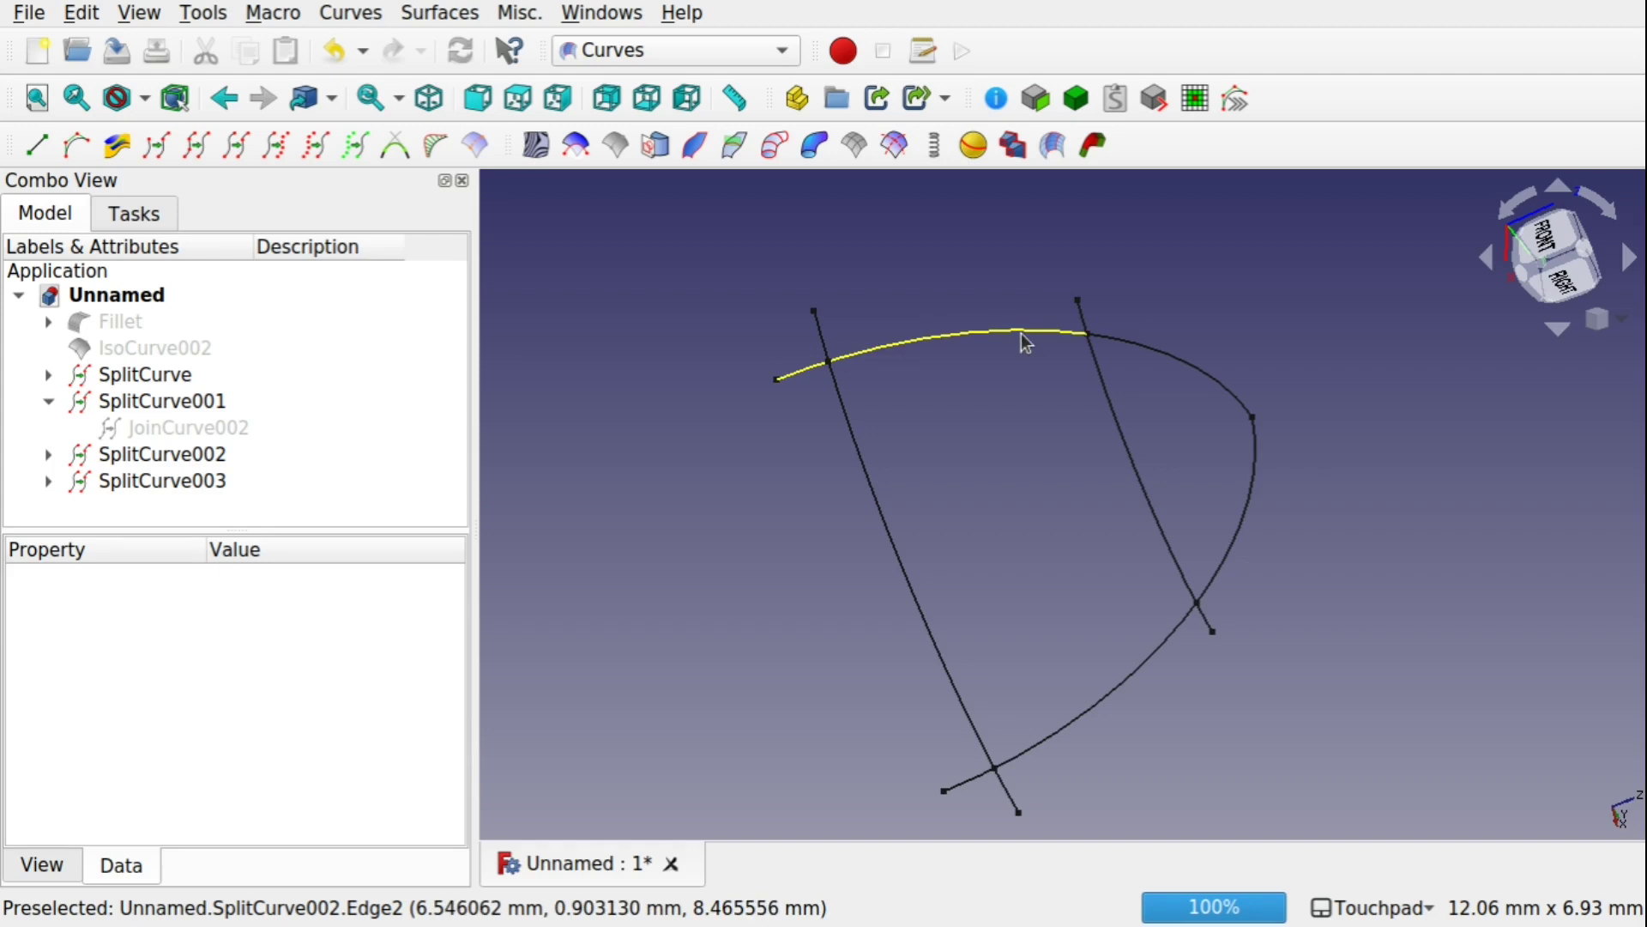
- Add SplitCurve to SplitCurve002's cutting objects alongside SplitCurve001
click(1163, 360)
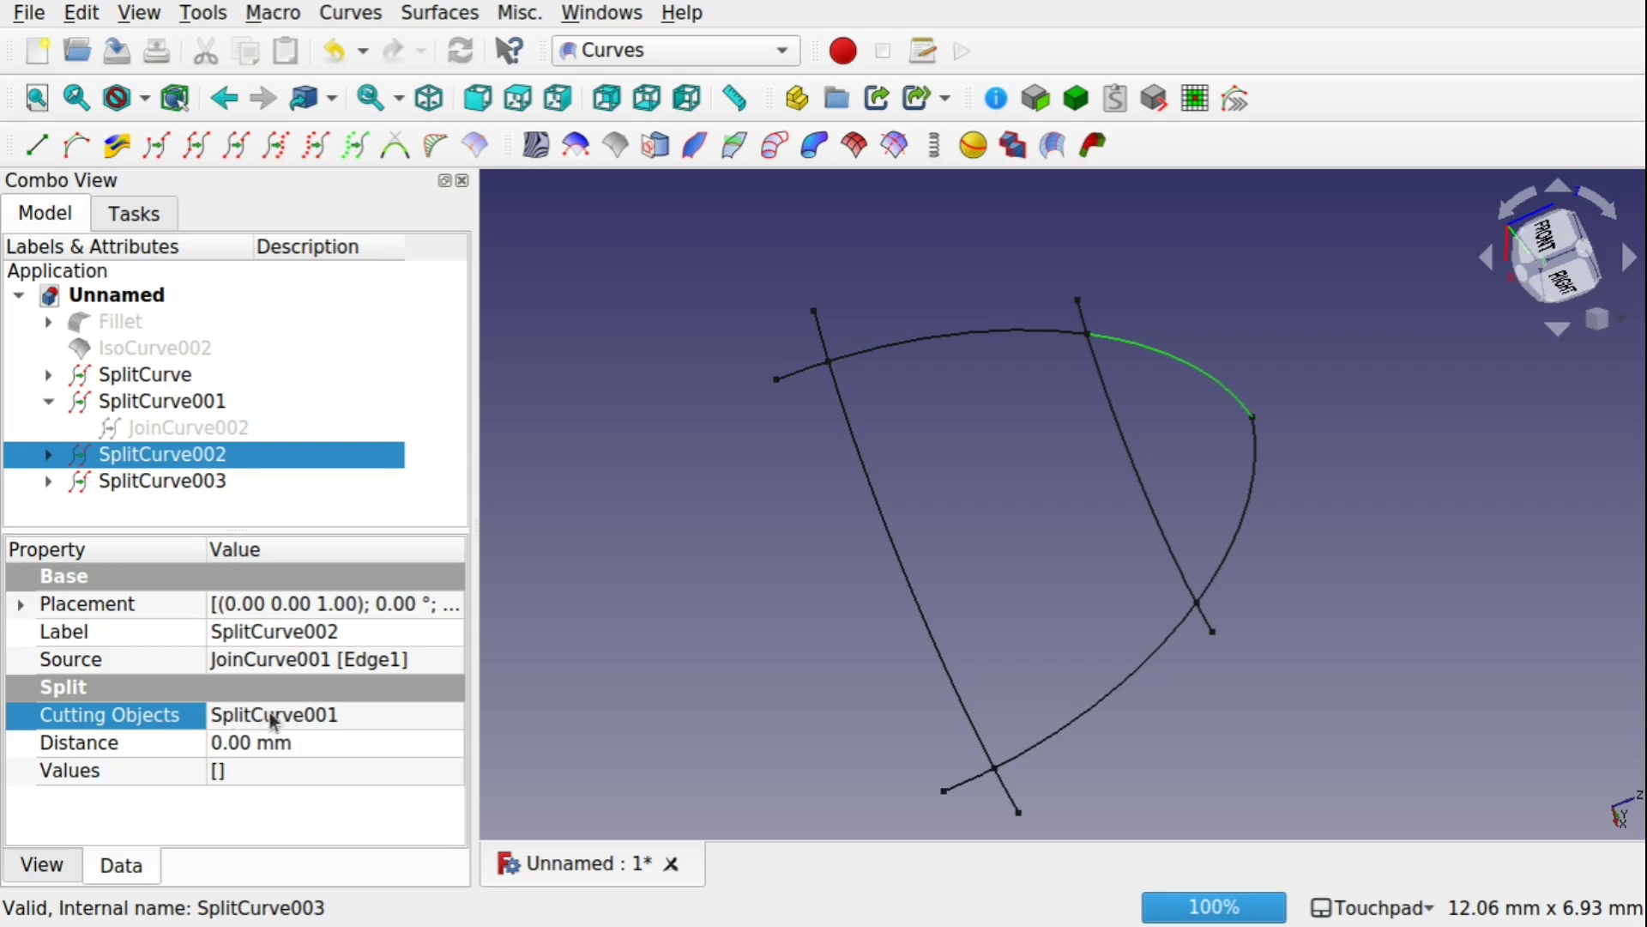
click(452, 731)
click(450, 725)
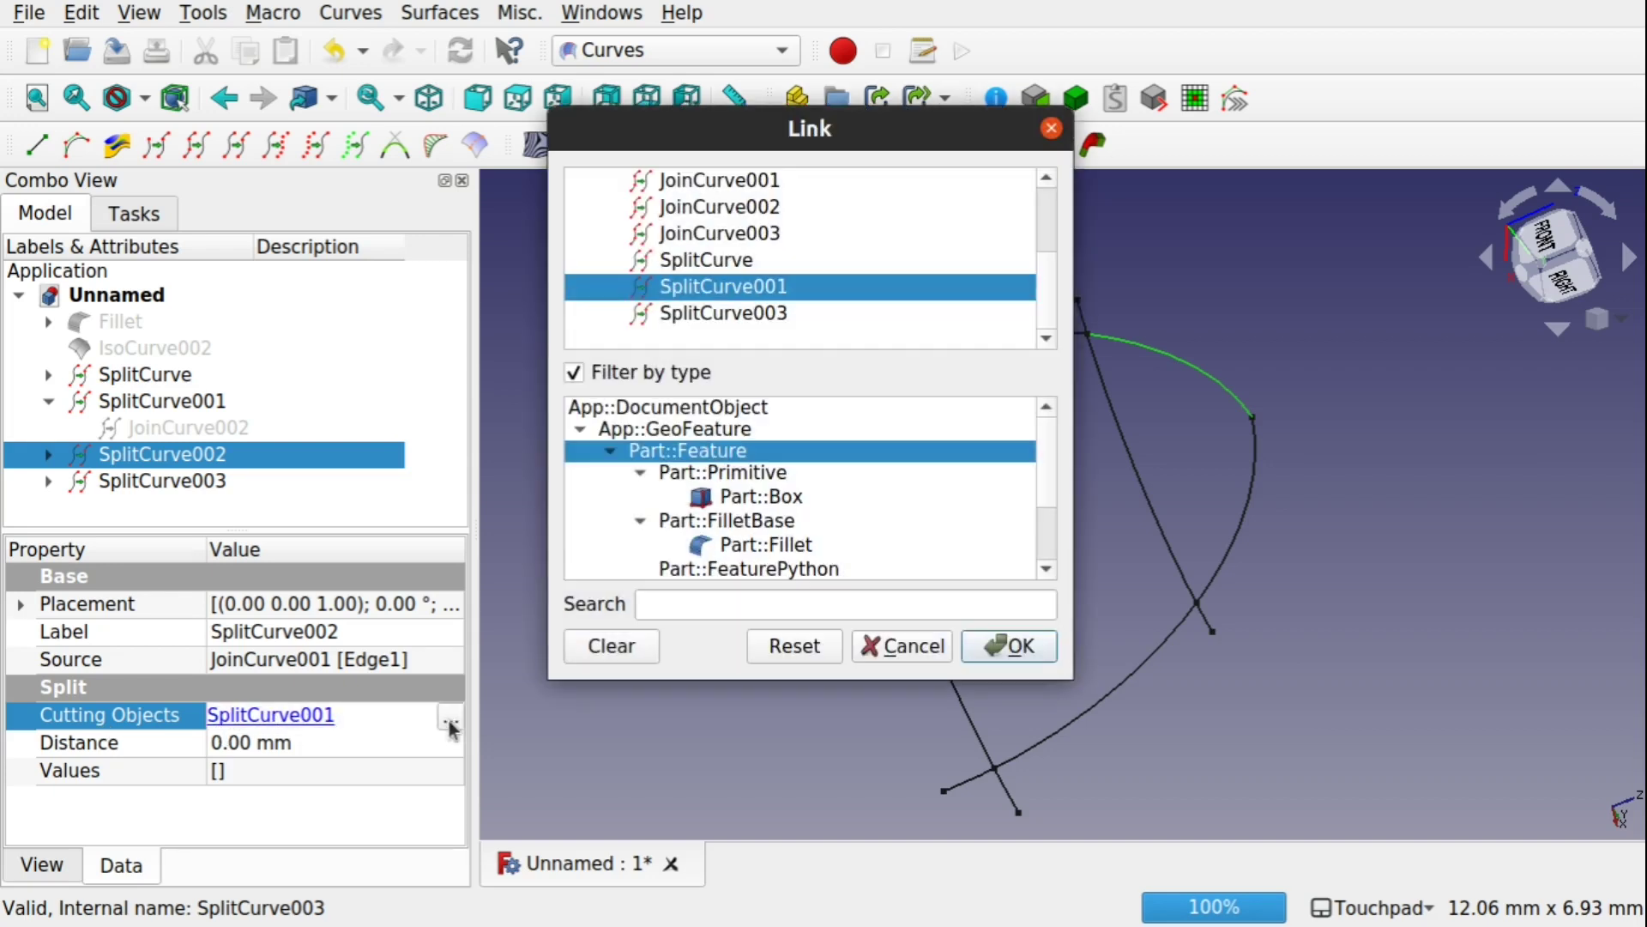
drag(892, 141, 657, 165)
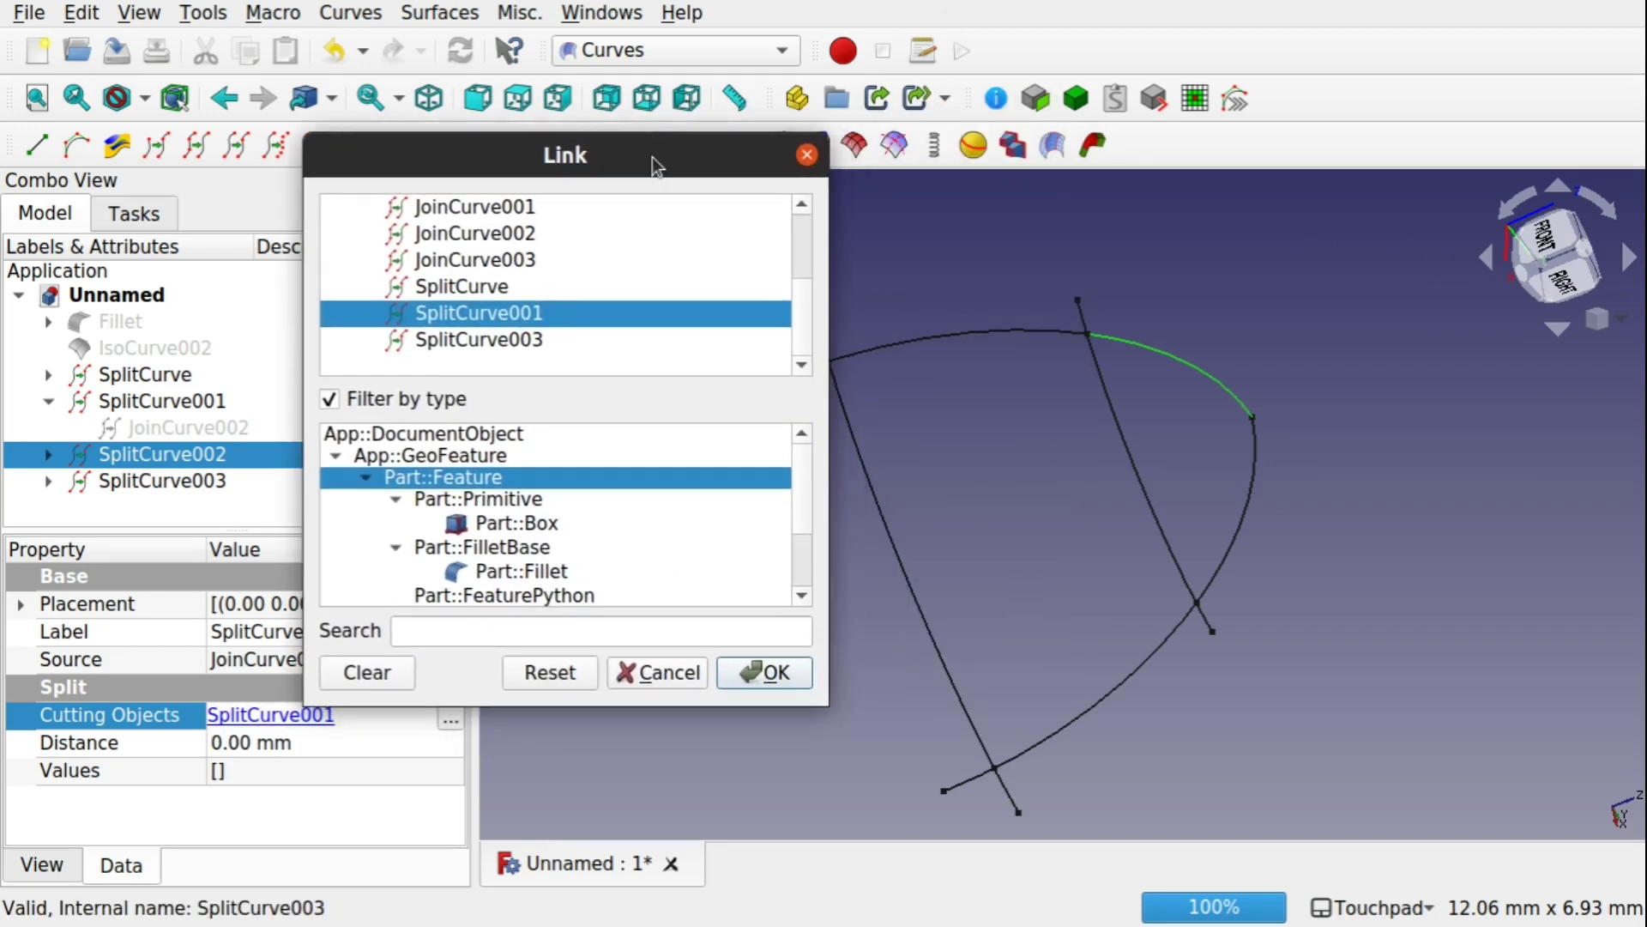
click(913, 598)
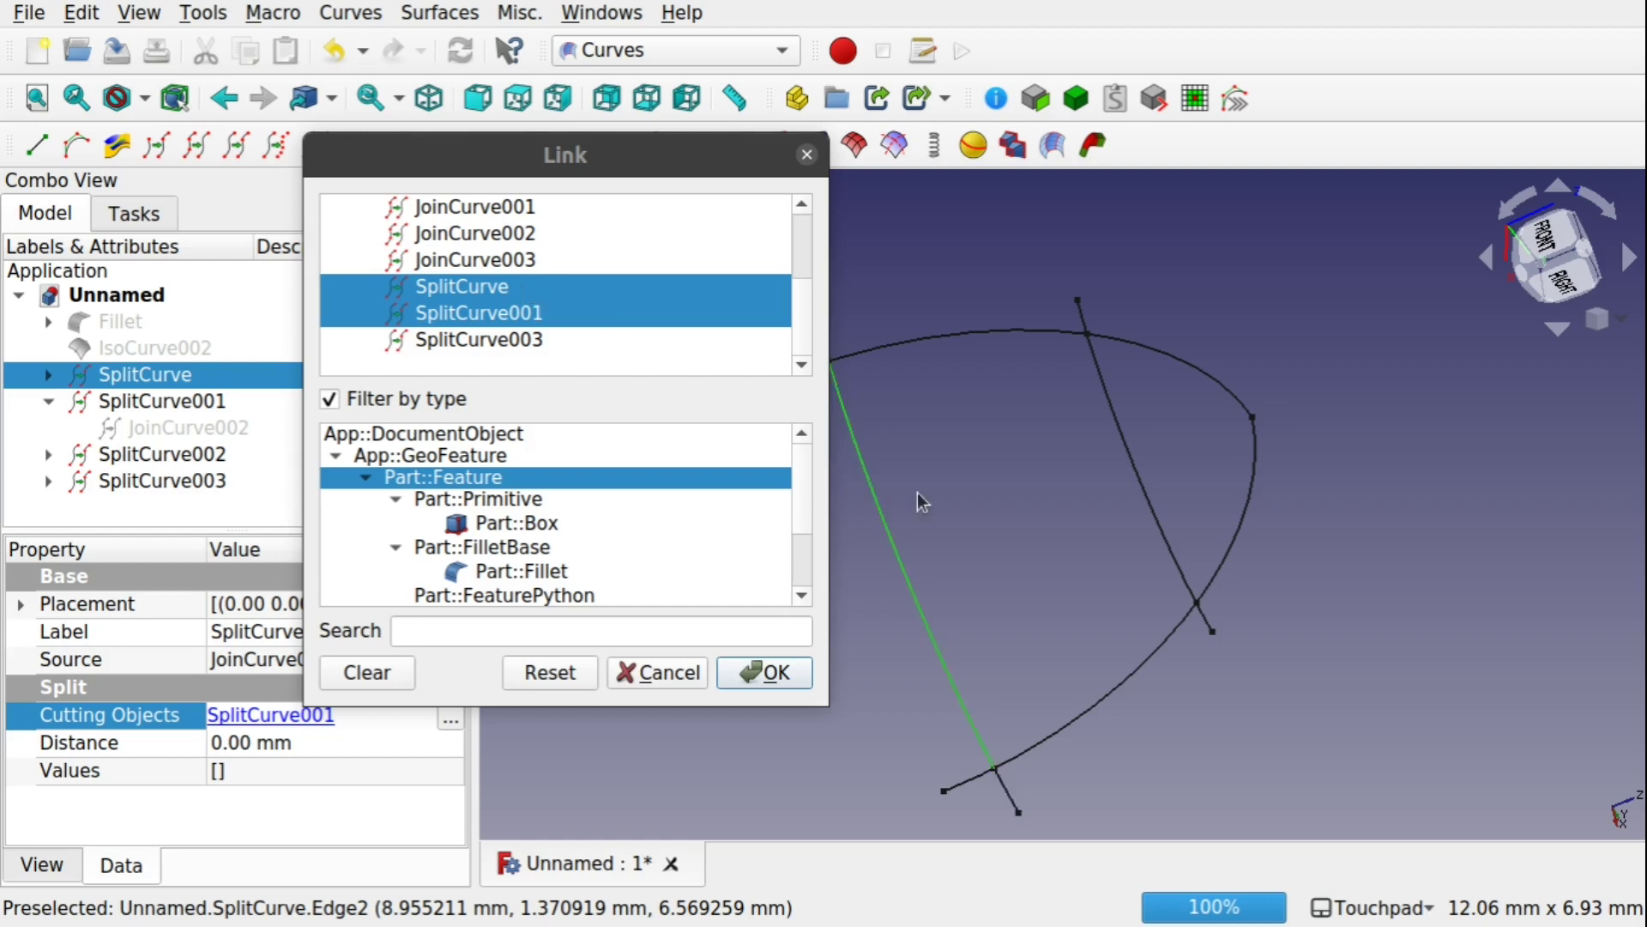
click(766, 673)
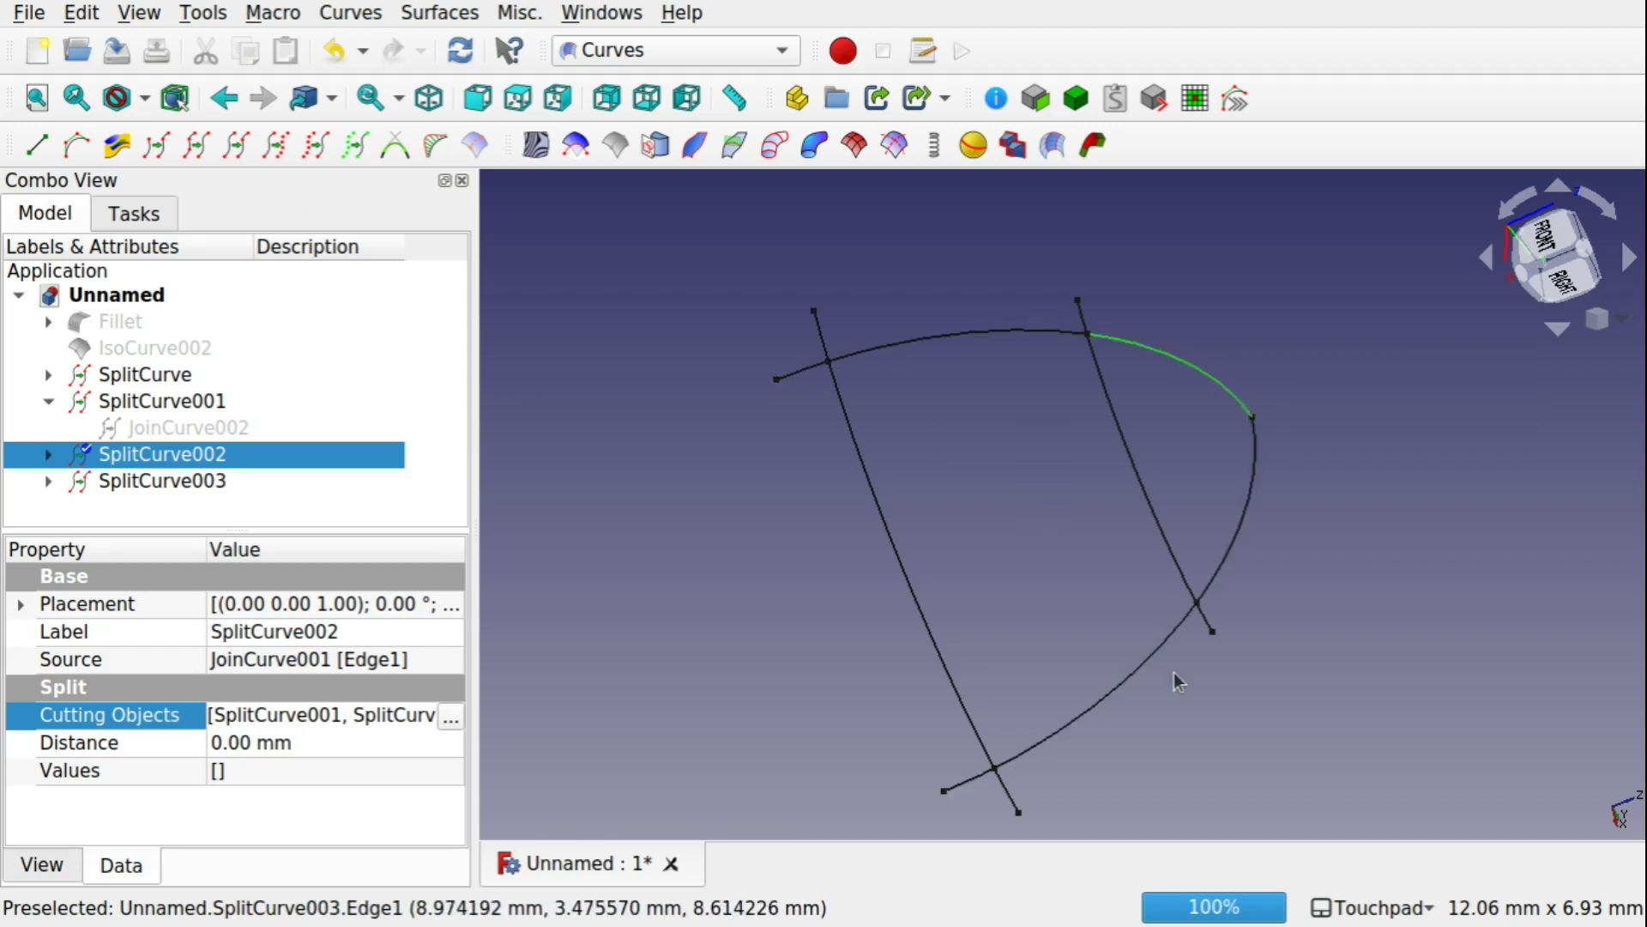
- Set SplitCurve003's cutting objects to SplitCurve and SplitCurve001
click(1135, 664)
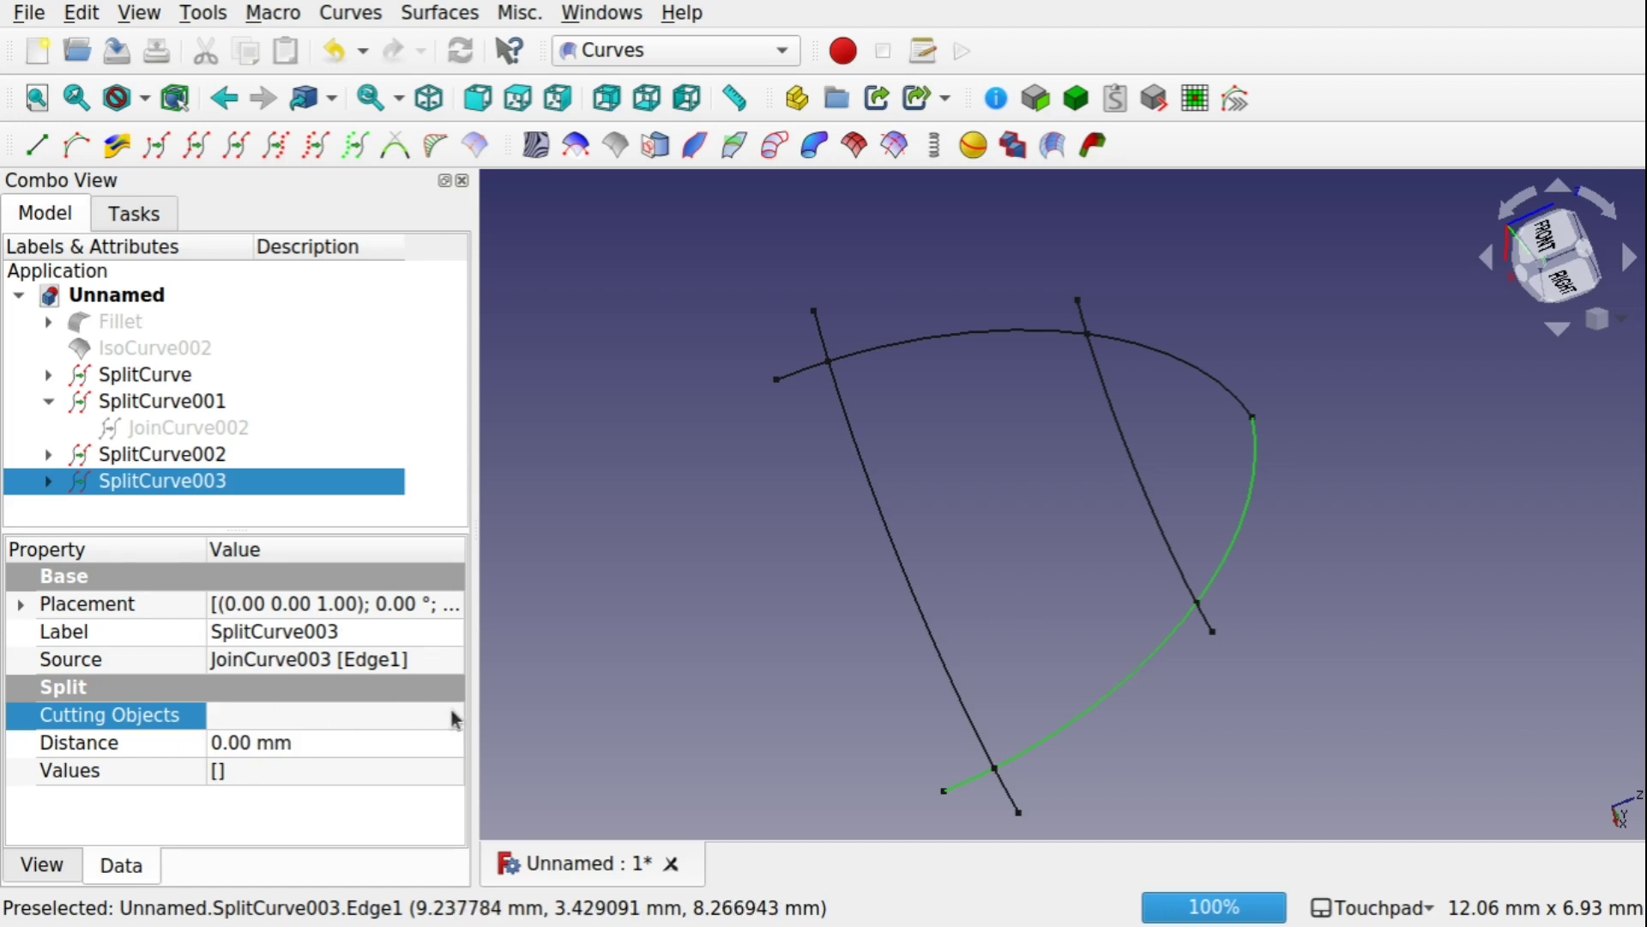
click(455, 718)
click(452, 718)
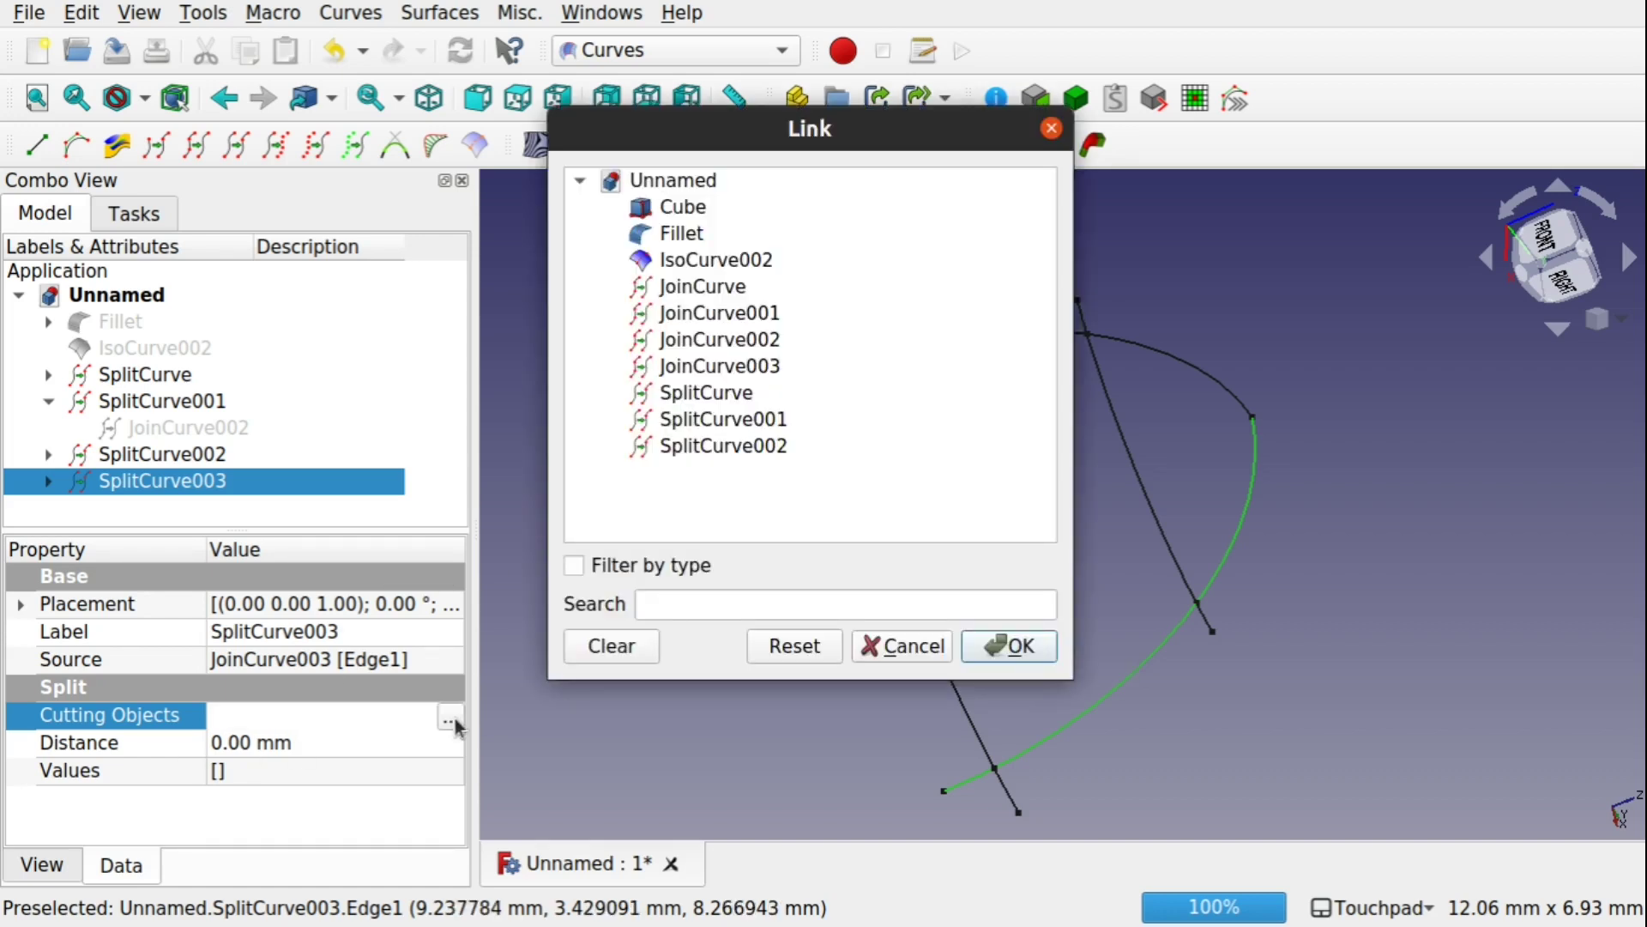
click(983, 747)
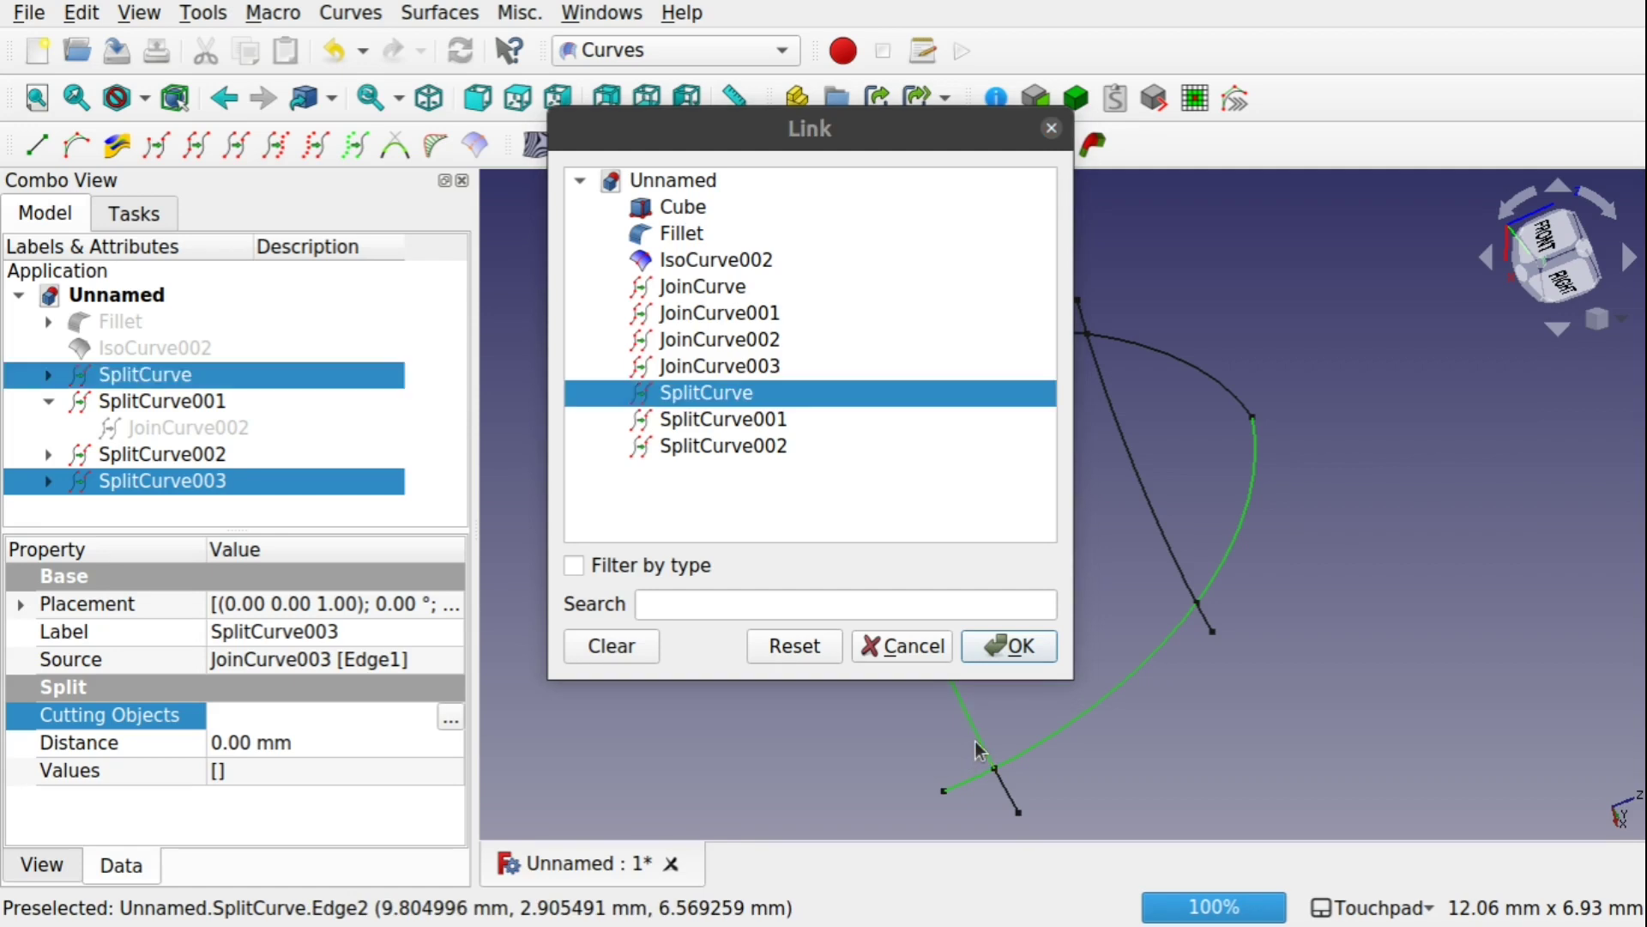
click(1172, 533)
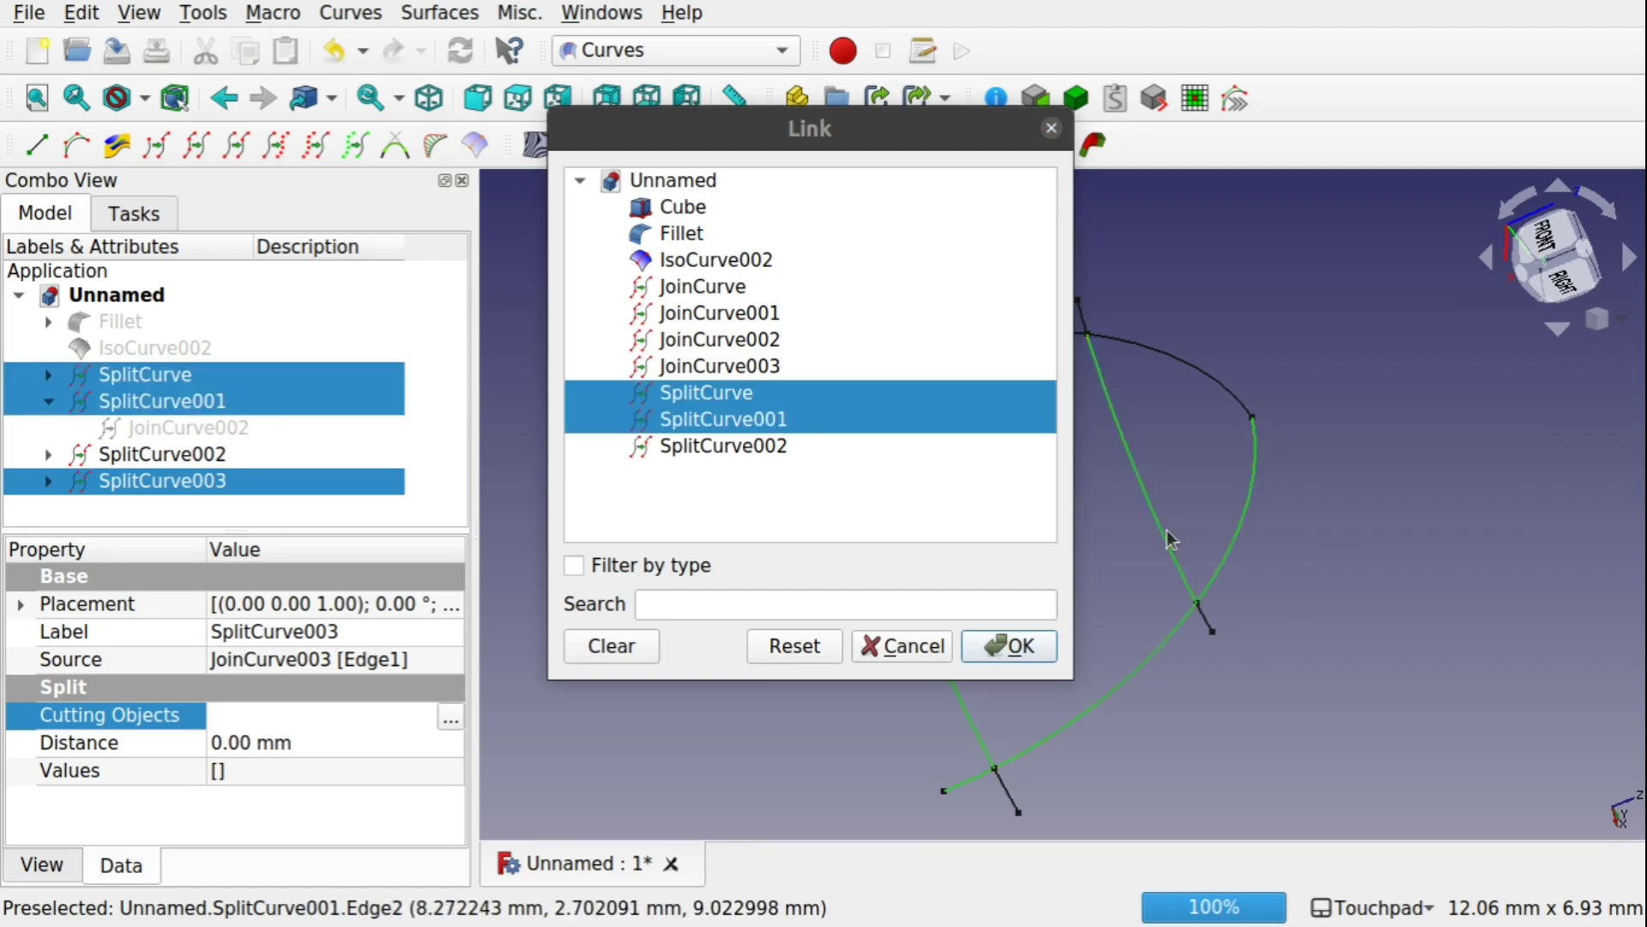
click(1027, 656)
click(1027, 656)
click(1022, 648)
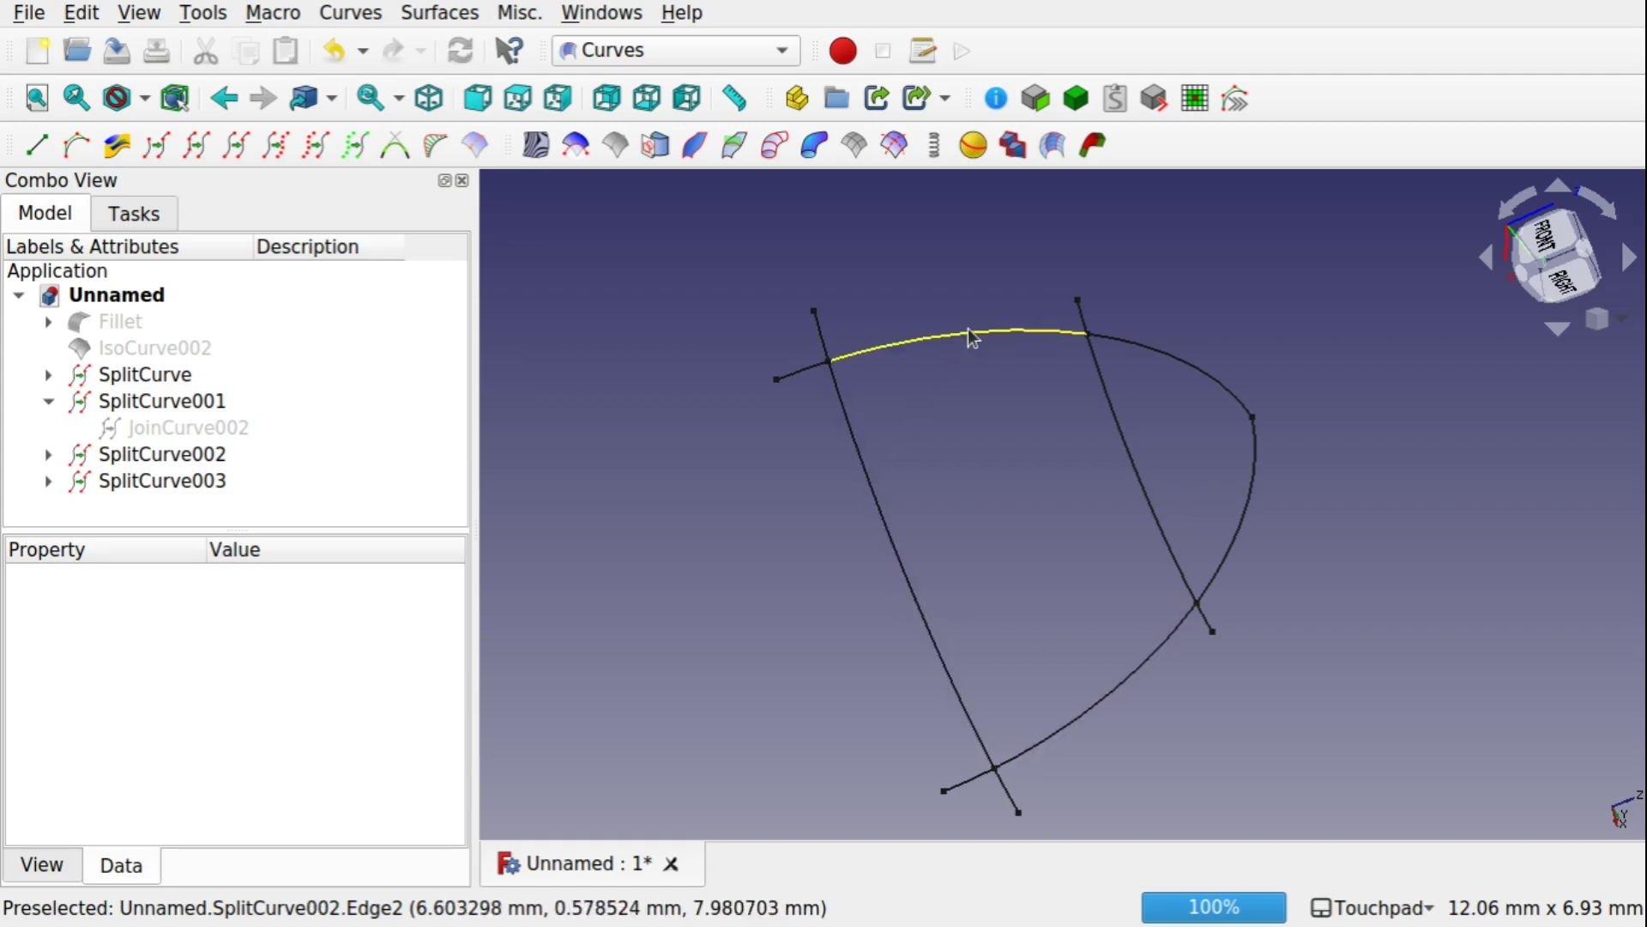
- Join the four middle segments of the split curves into one closed outline with Join Curves
click(926, 343)
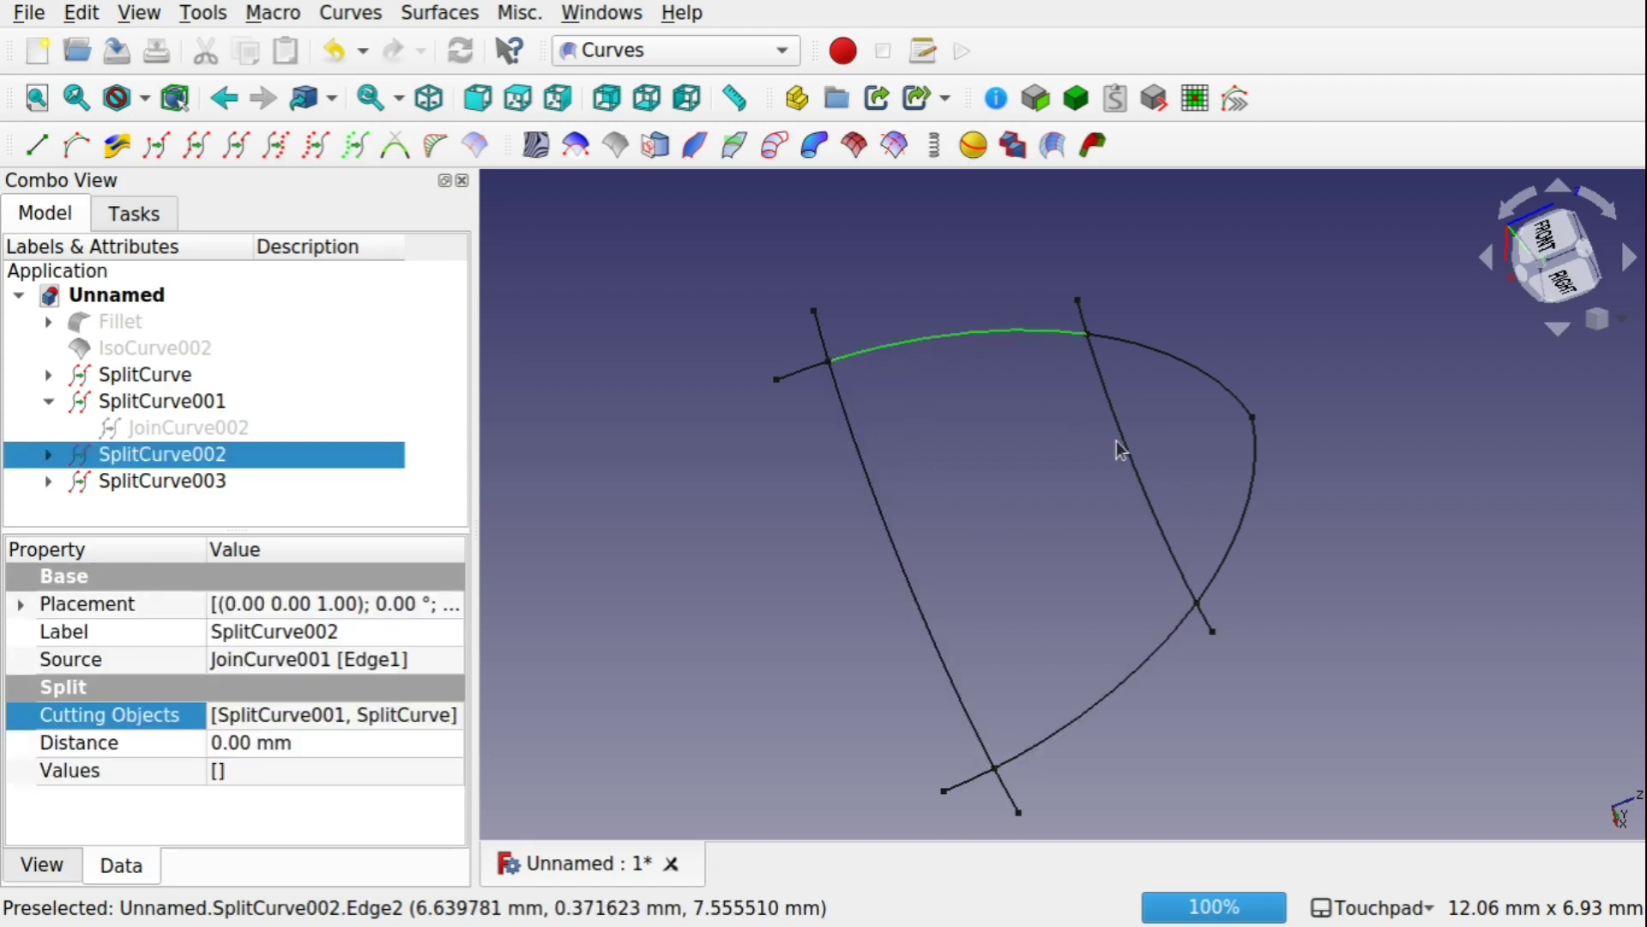
ctrl+click(1150, 489)
ctrl+click(1098, 700)
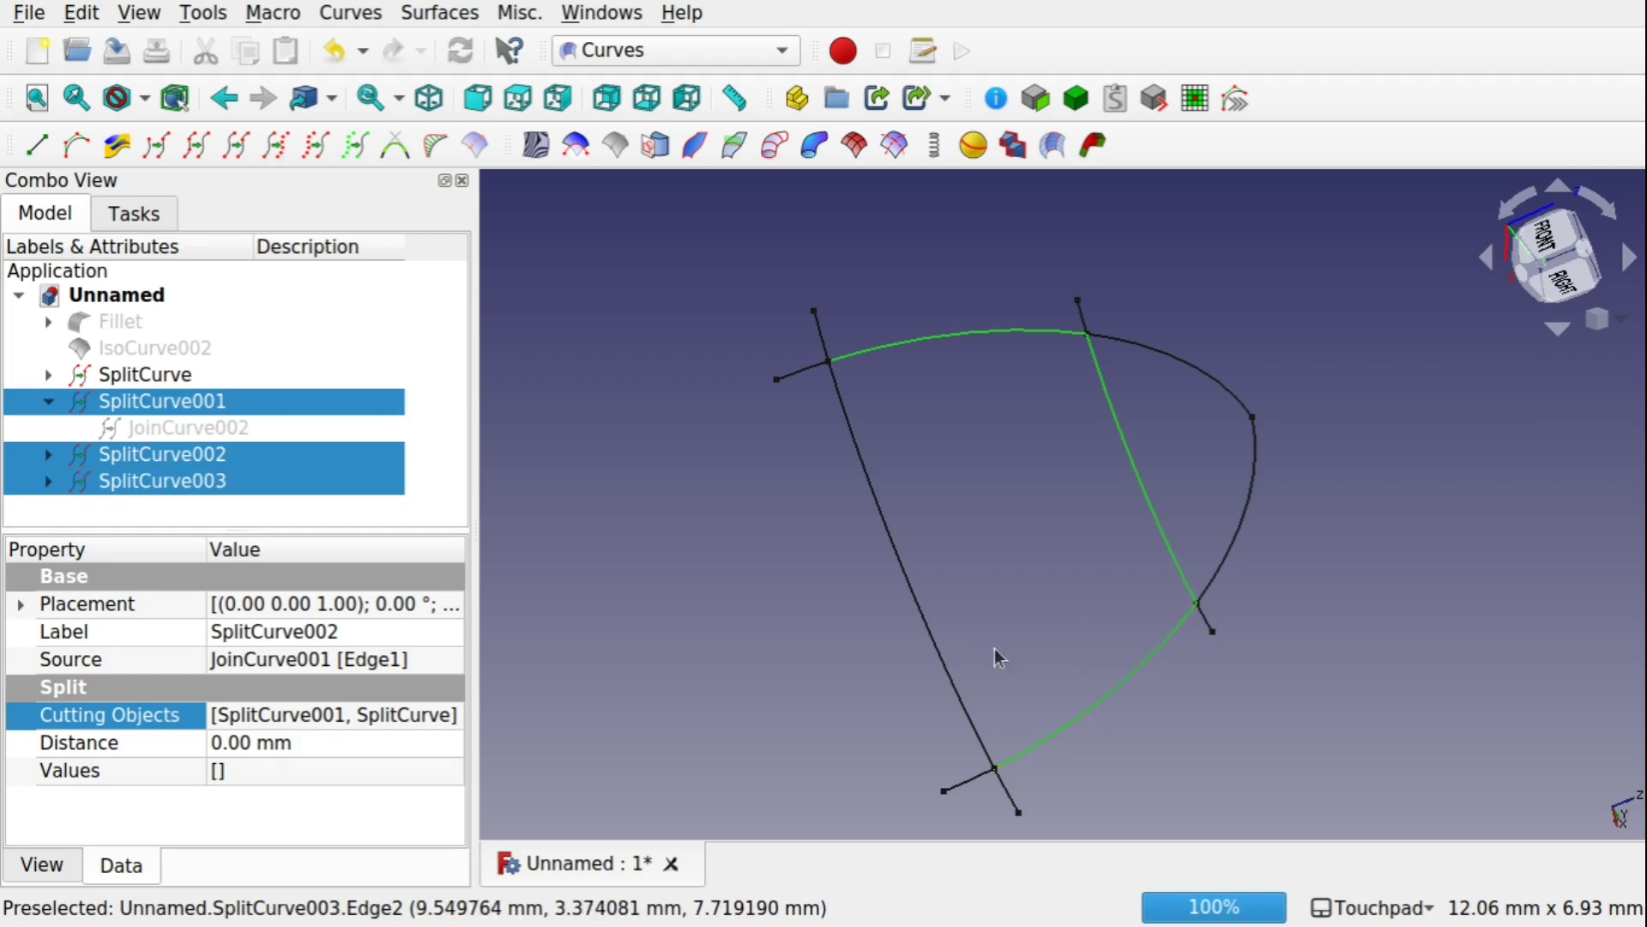
ctrl+click(911, 566)
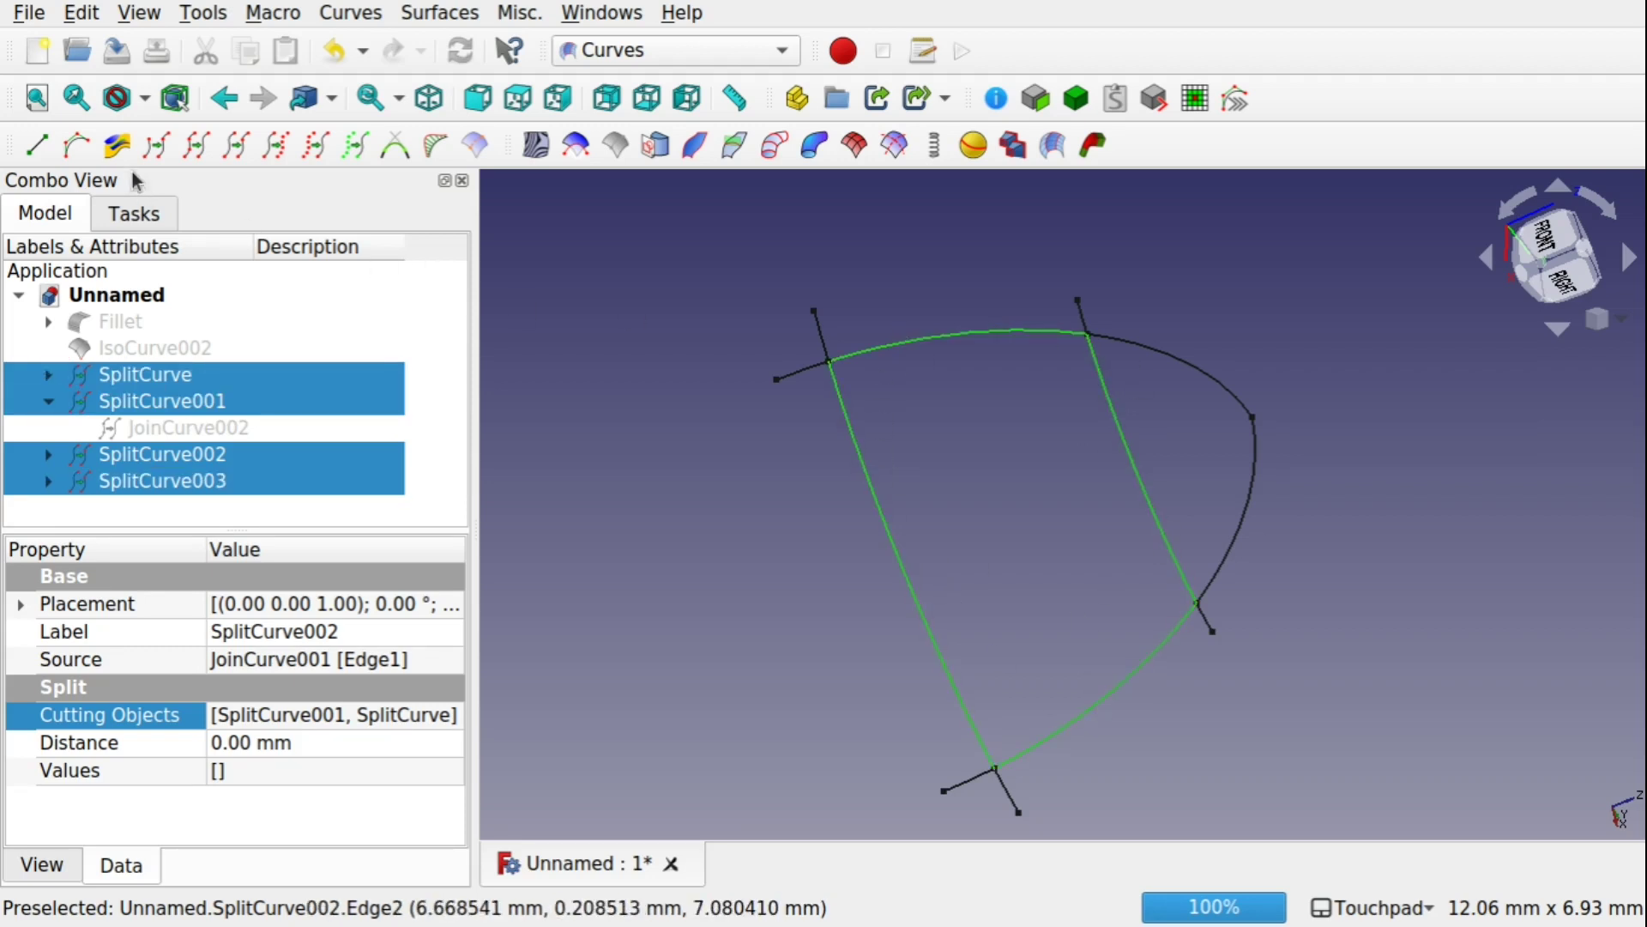
click(195, 147)
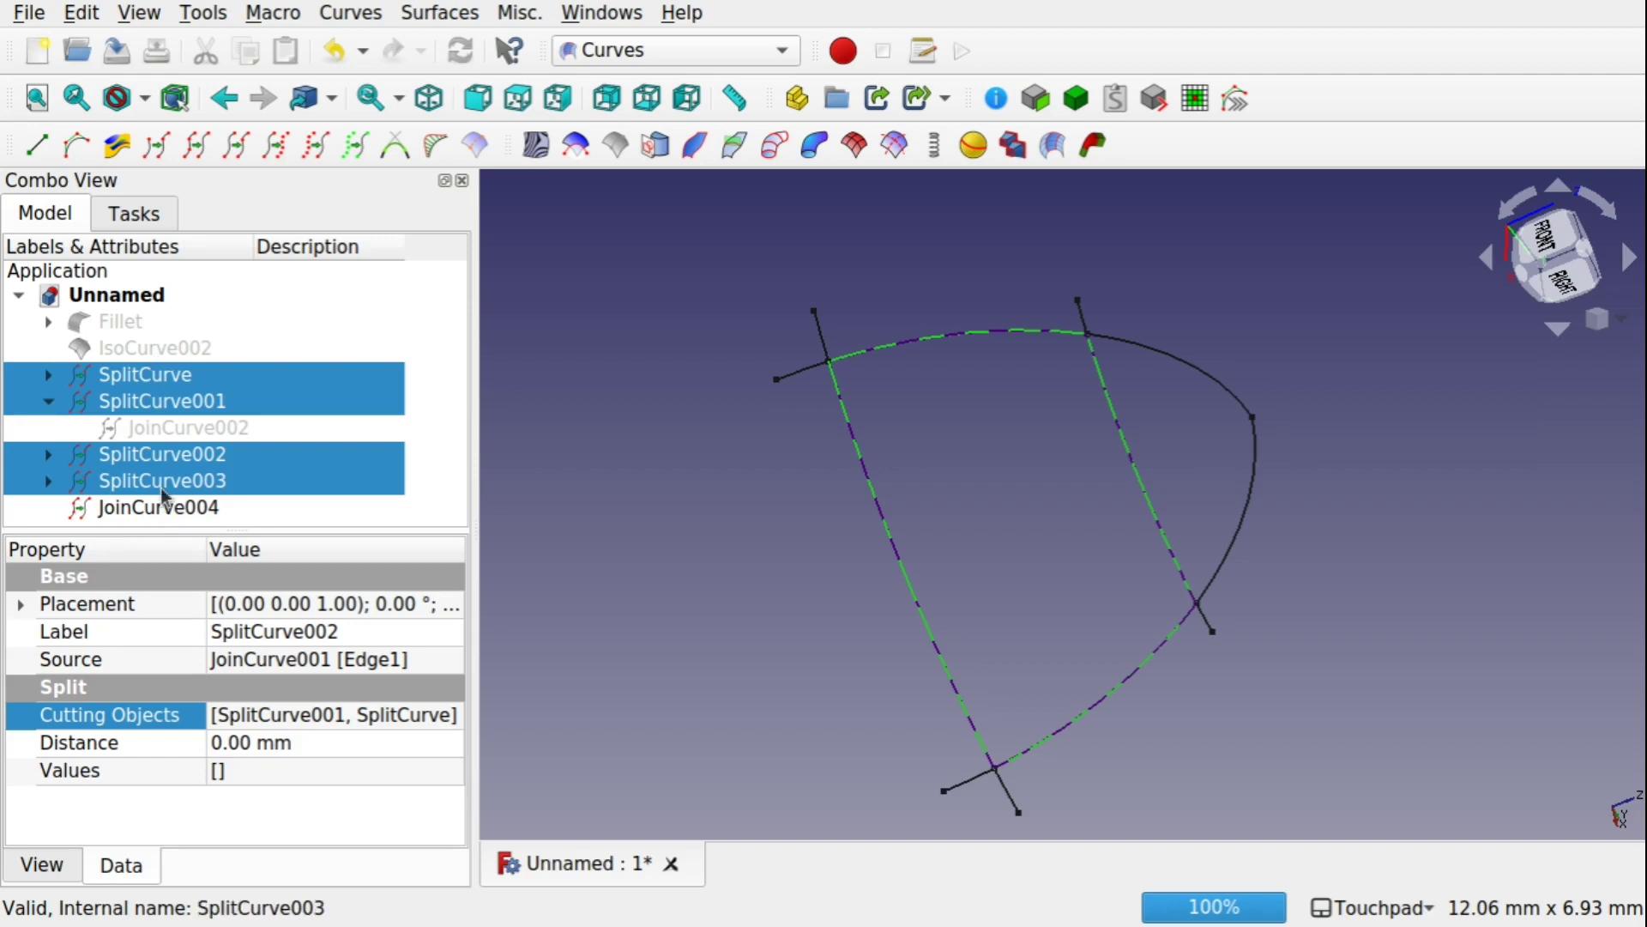
- Hide the four split curves to view the joined outline alone, and show them again
key(space)
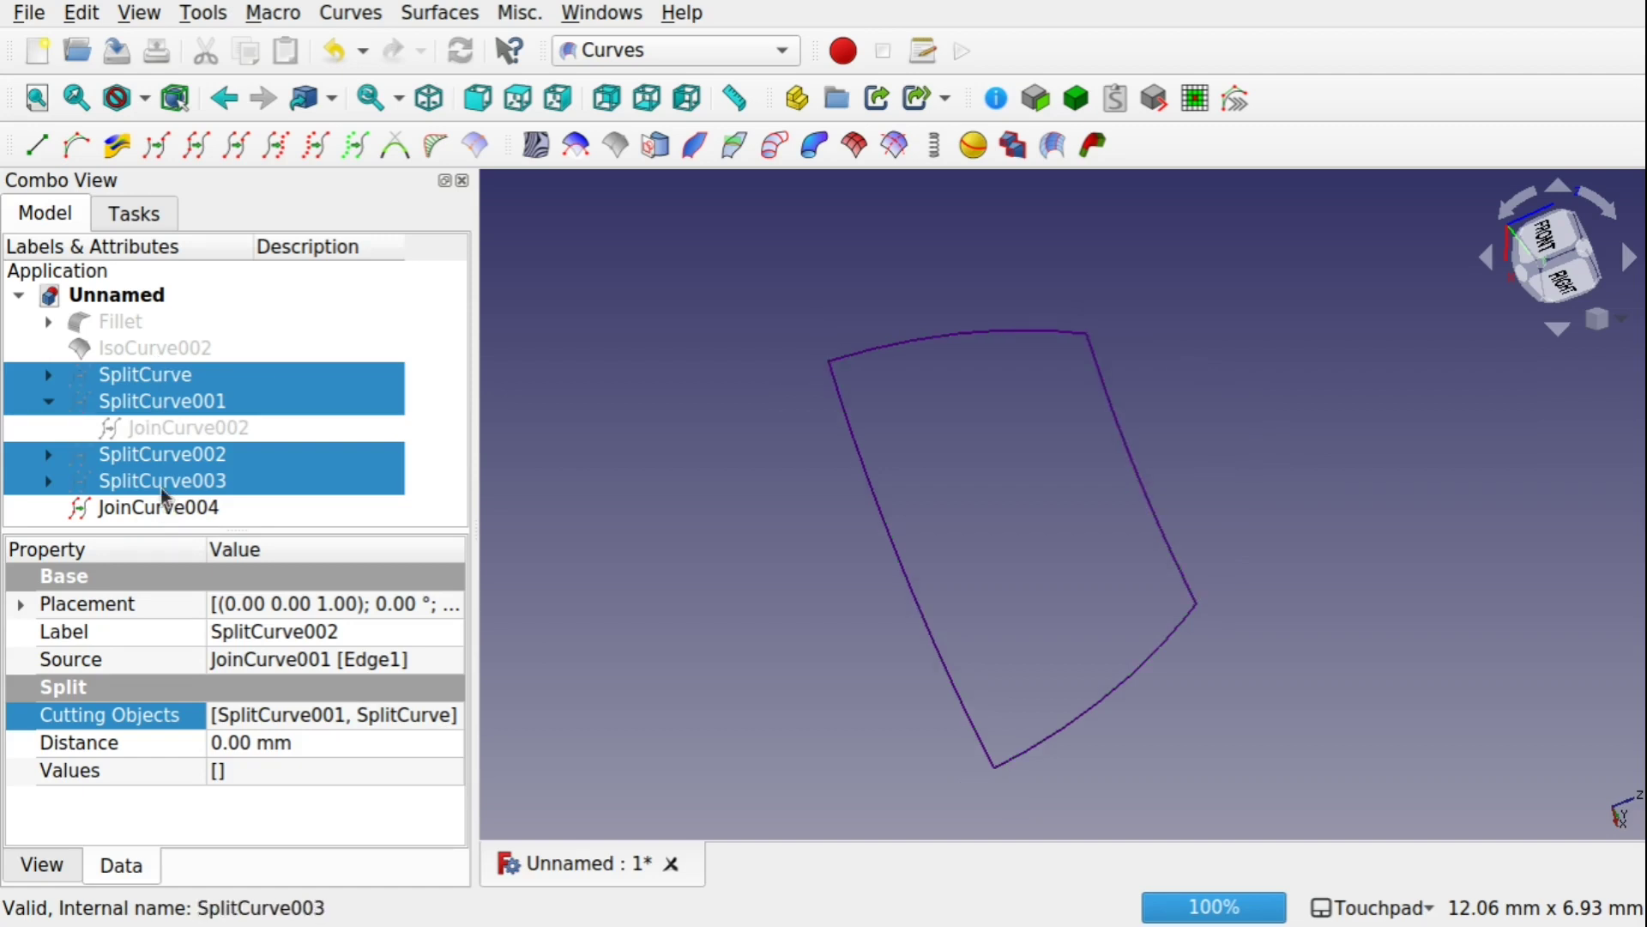
key(space)
click(672, 430)
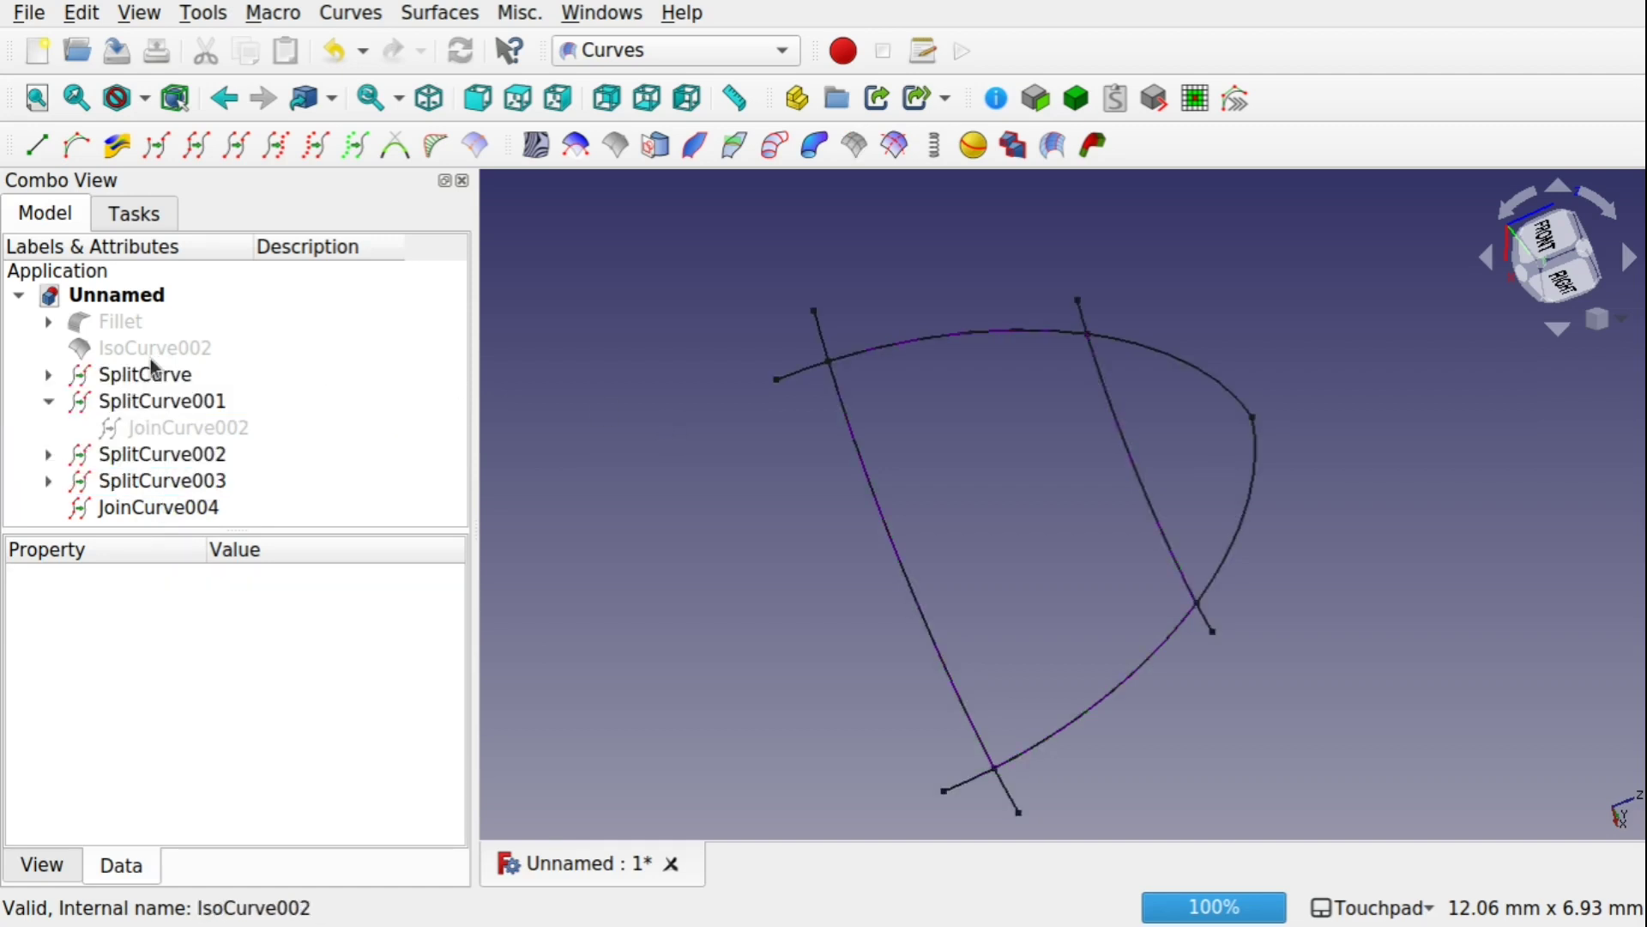
- Hide SplitCurve, SplitCurve001, SplitCurve002 and SplitCurve003, leaving only the joined outline displayed, and select the outline
click(160, 377)
key(space)
click(161, 403)
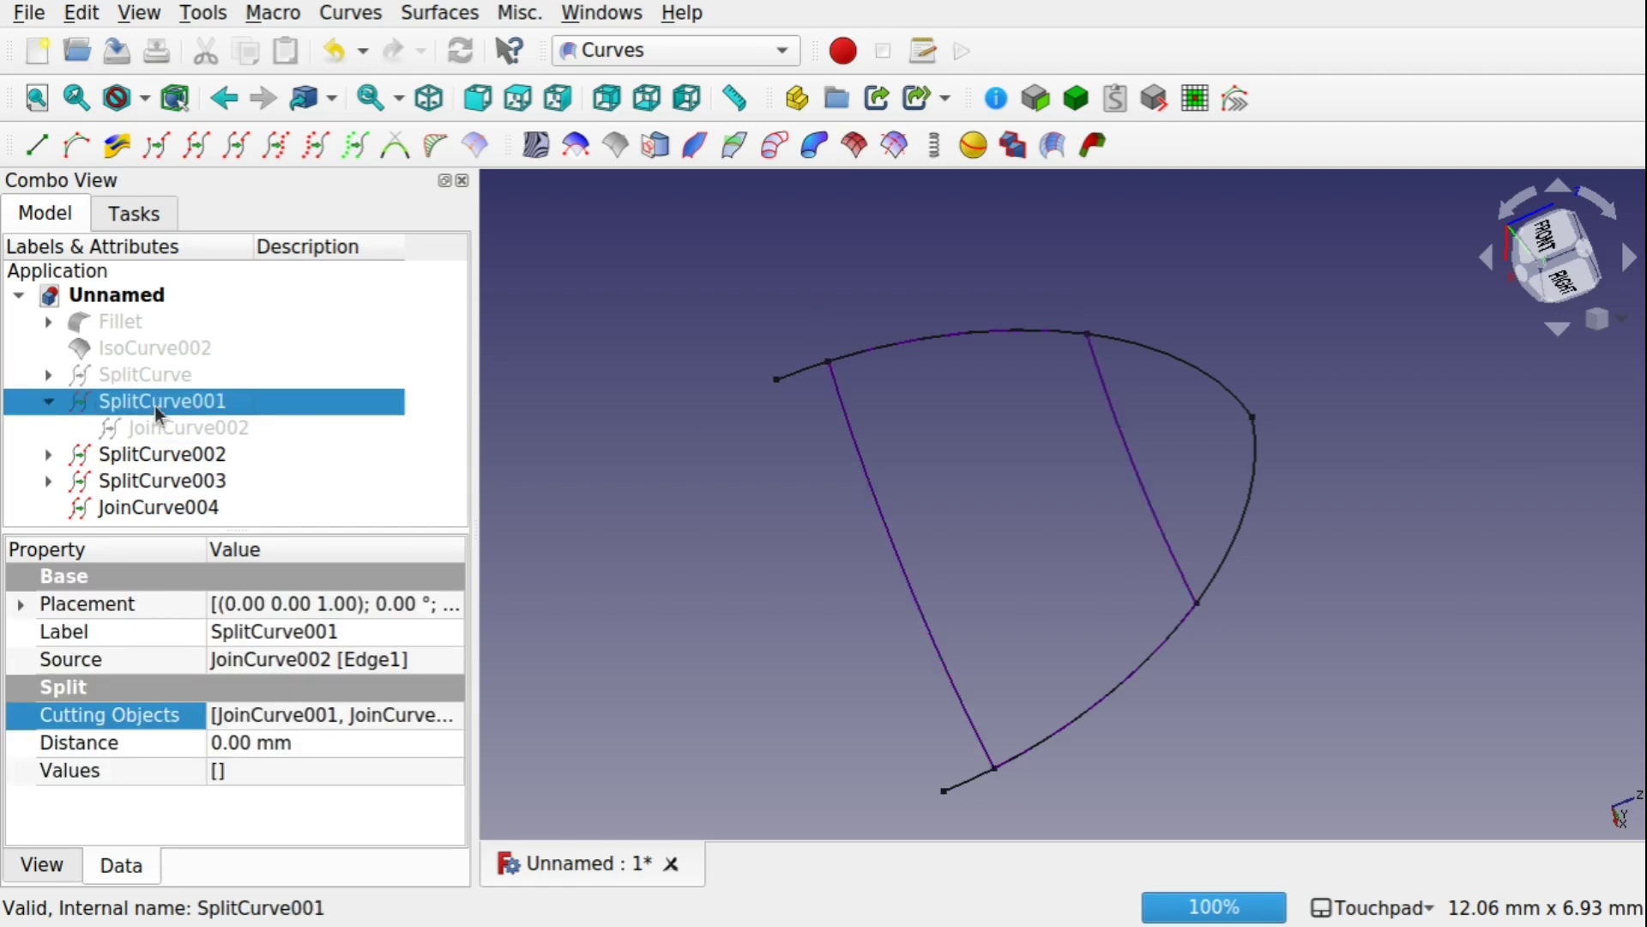
click(216, 459)
key(space)
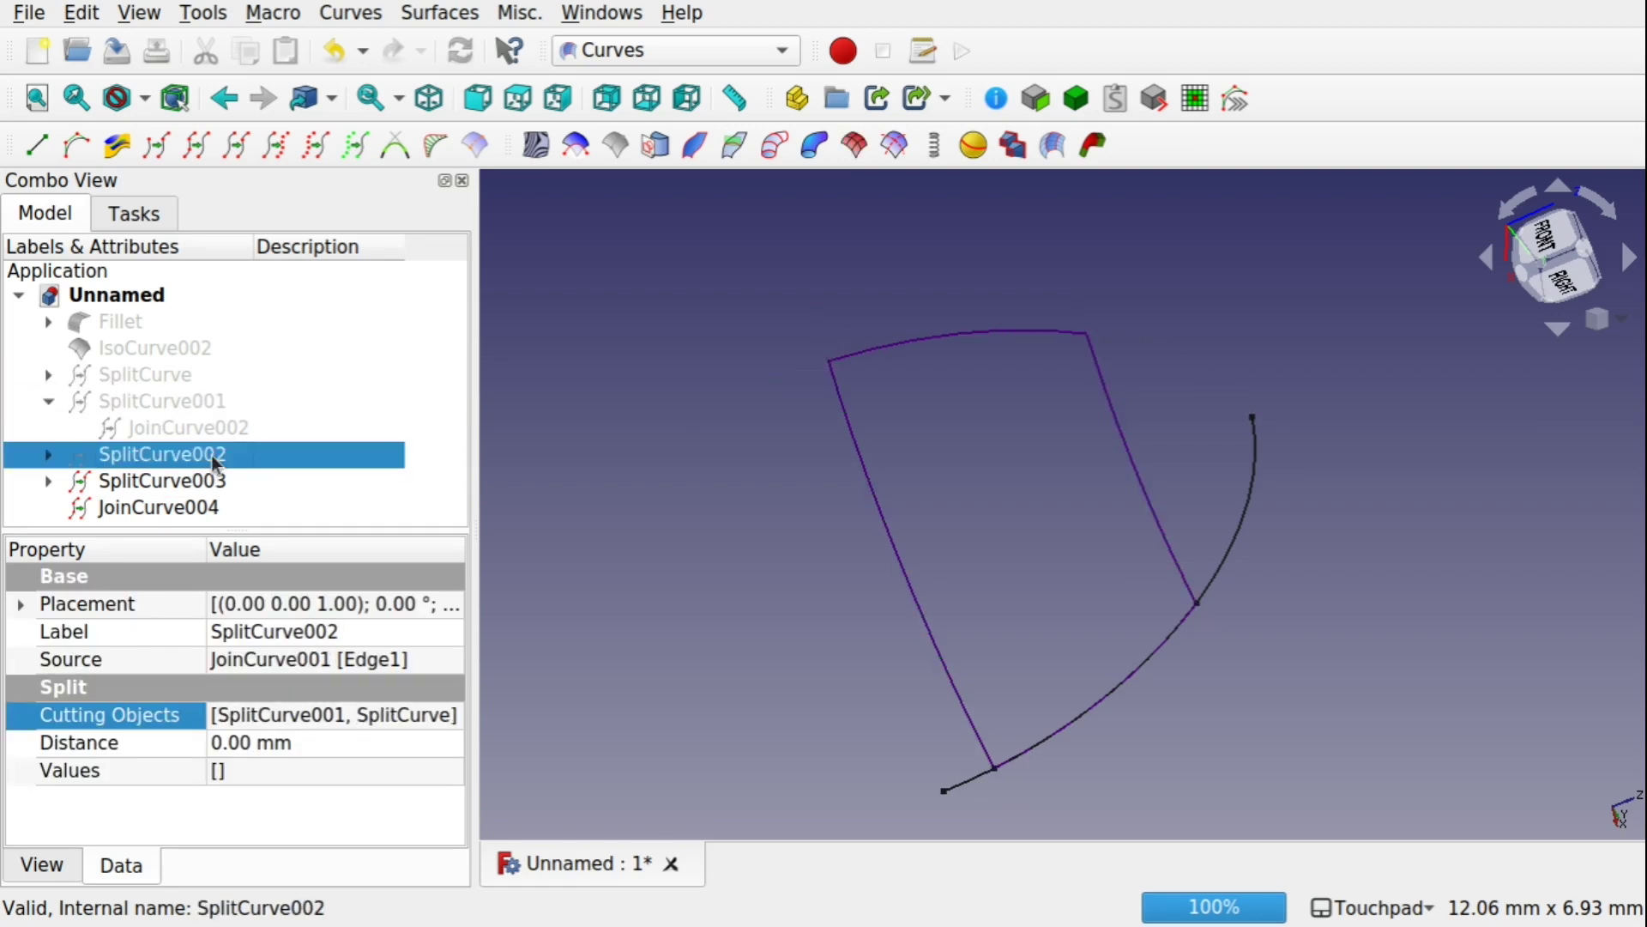
click(167, 488)
key(space)
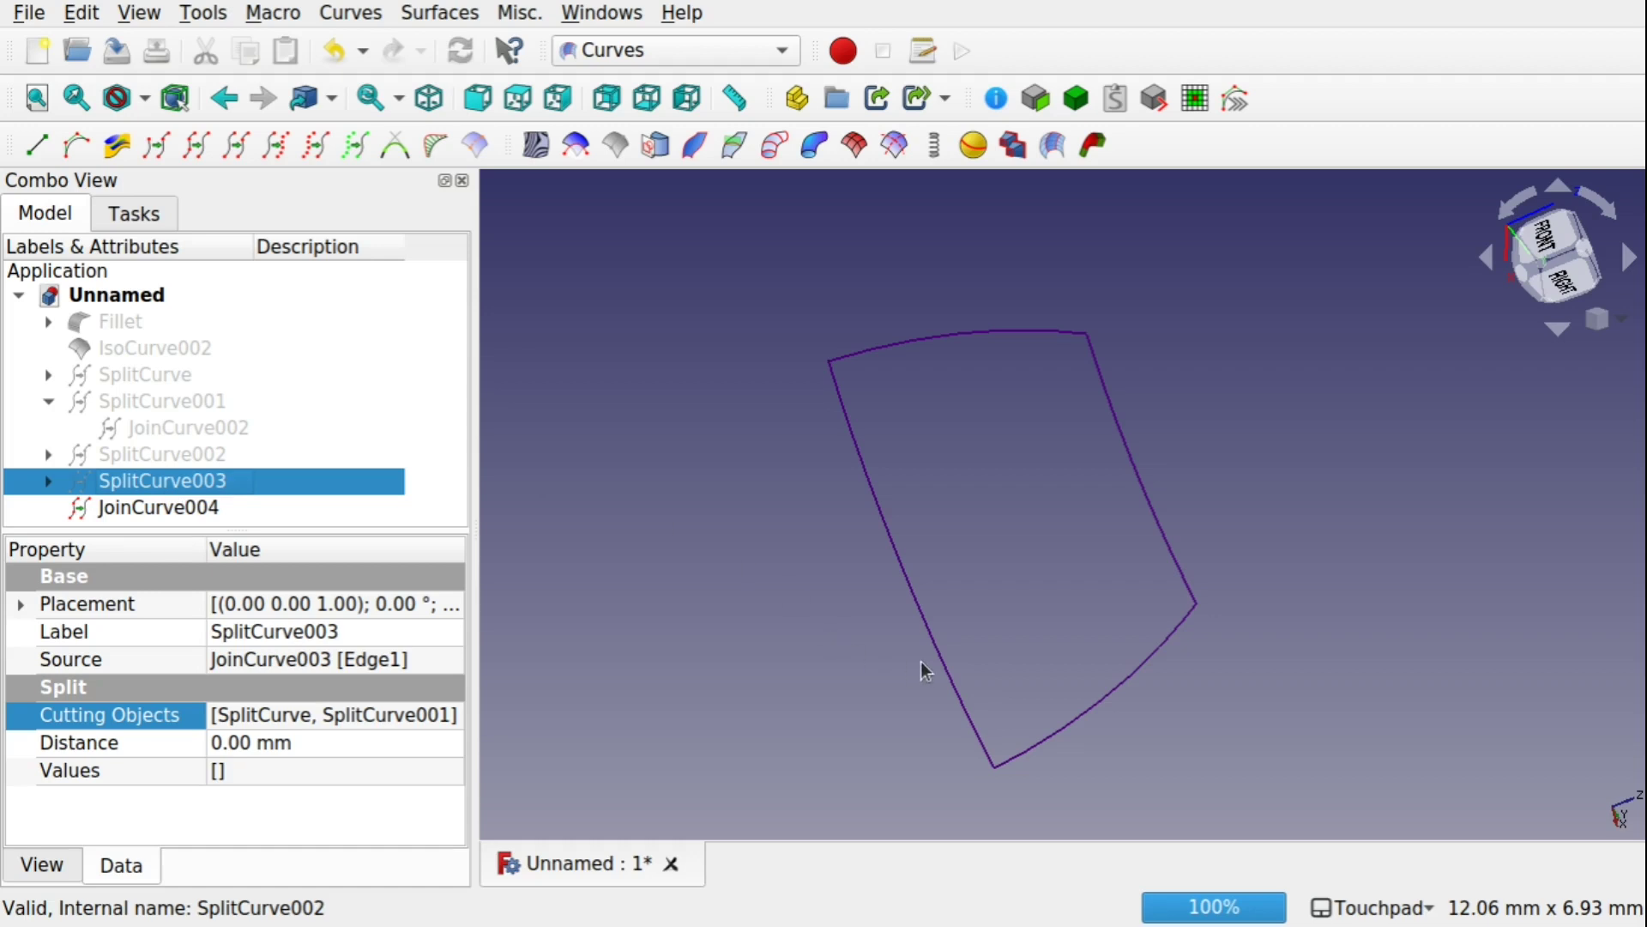
click(951, 678)
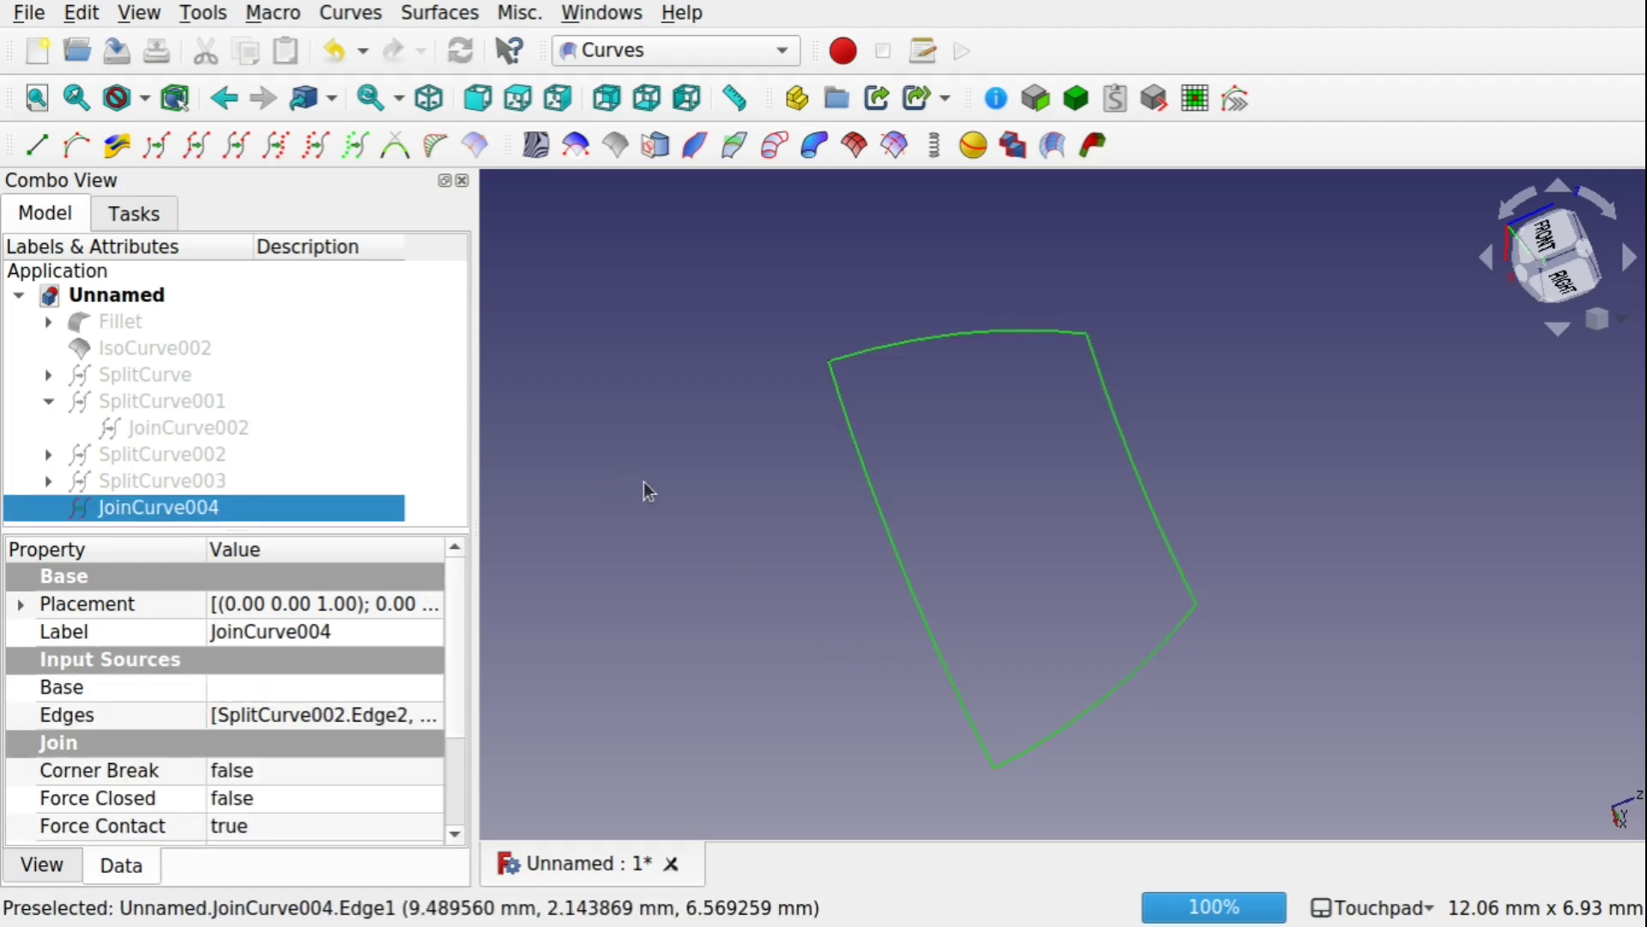
- Show the Fillet body together with the joined outline lying on its rounded corner face
click(120, 321)
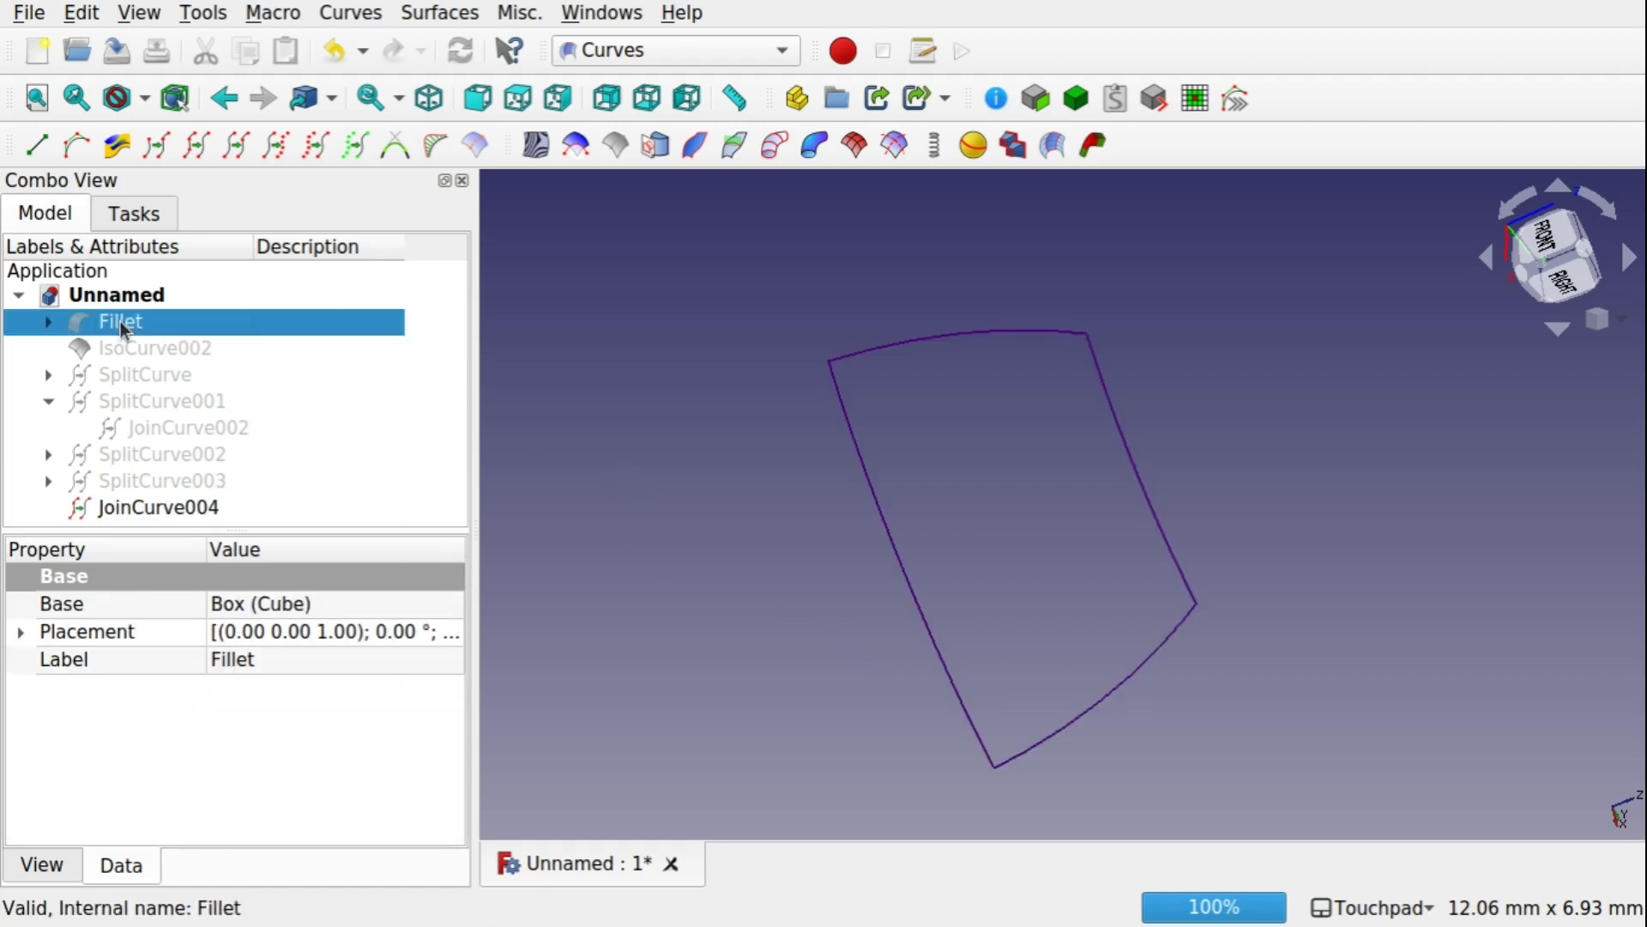
key(space)
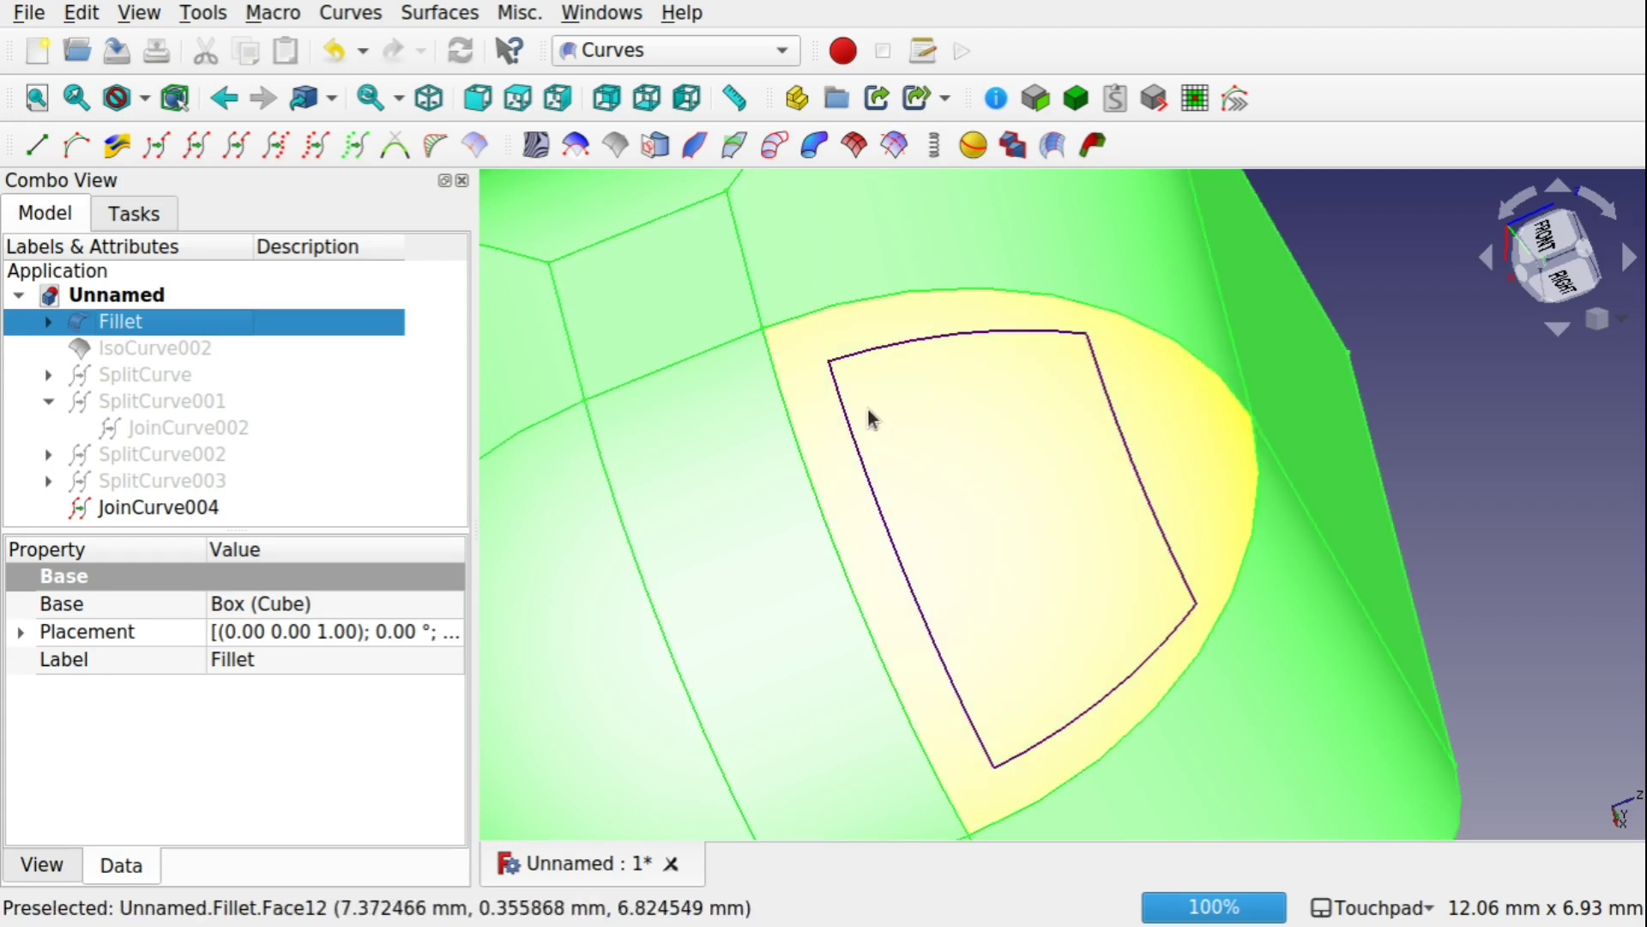
click(1531, 491)
alt+drag(1577, 544, 1620, 562)
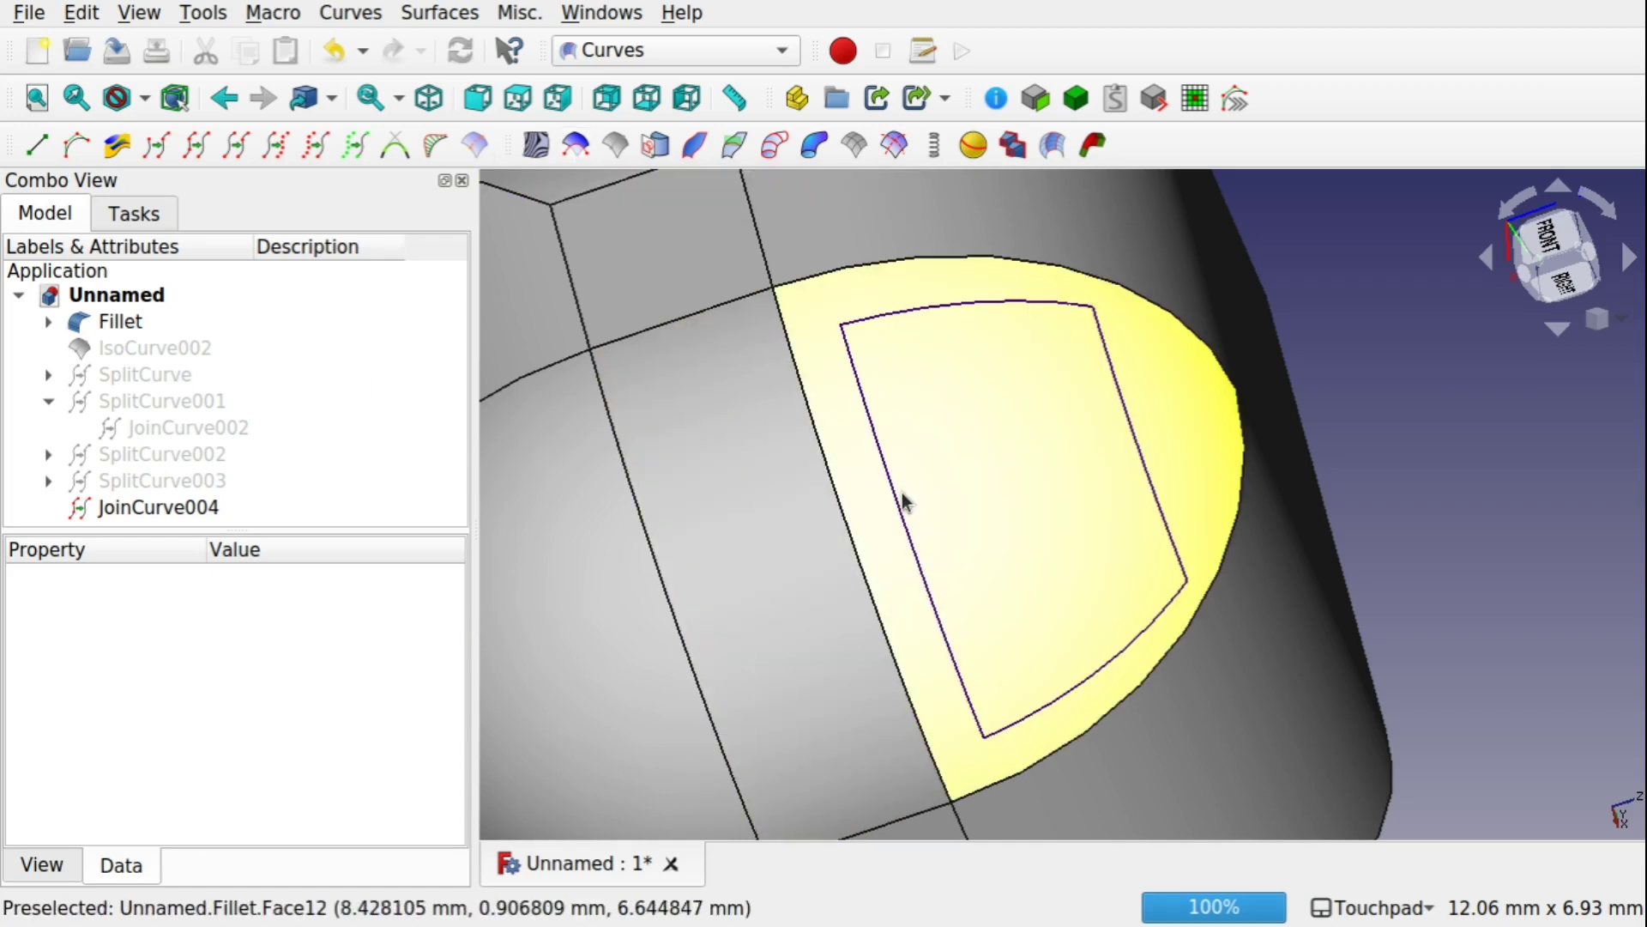
- Trim the rounded corner face with the joined outline, picking the face outside the outline near its upper corner
click(898, 493)
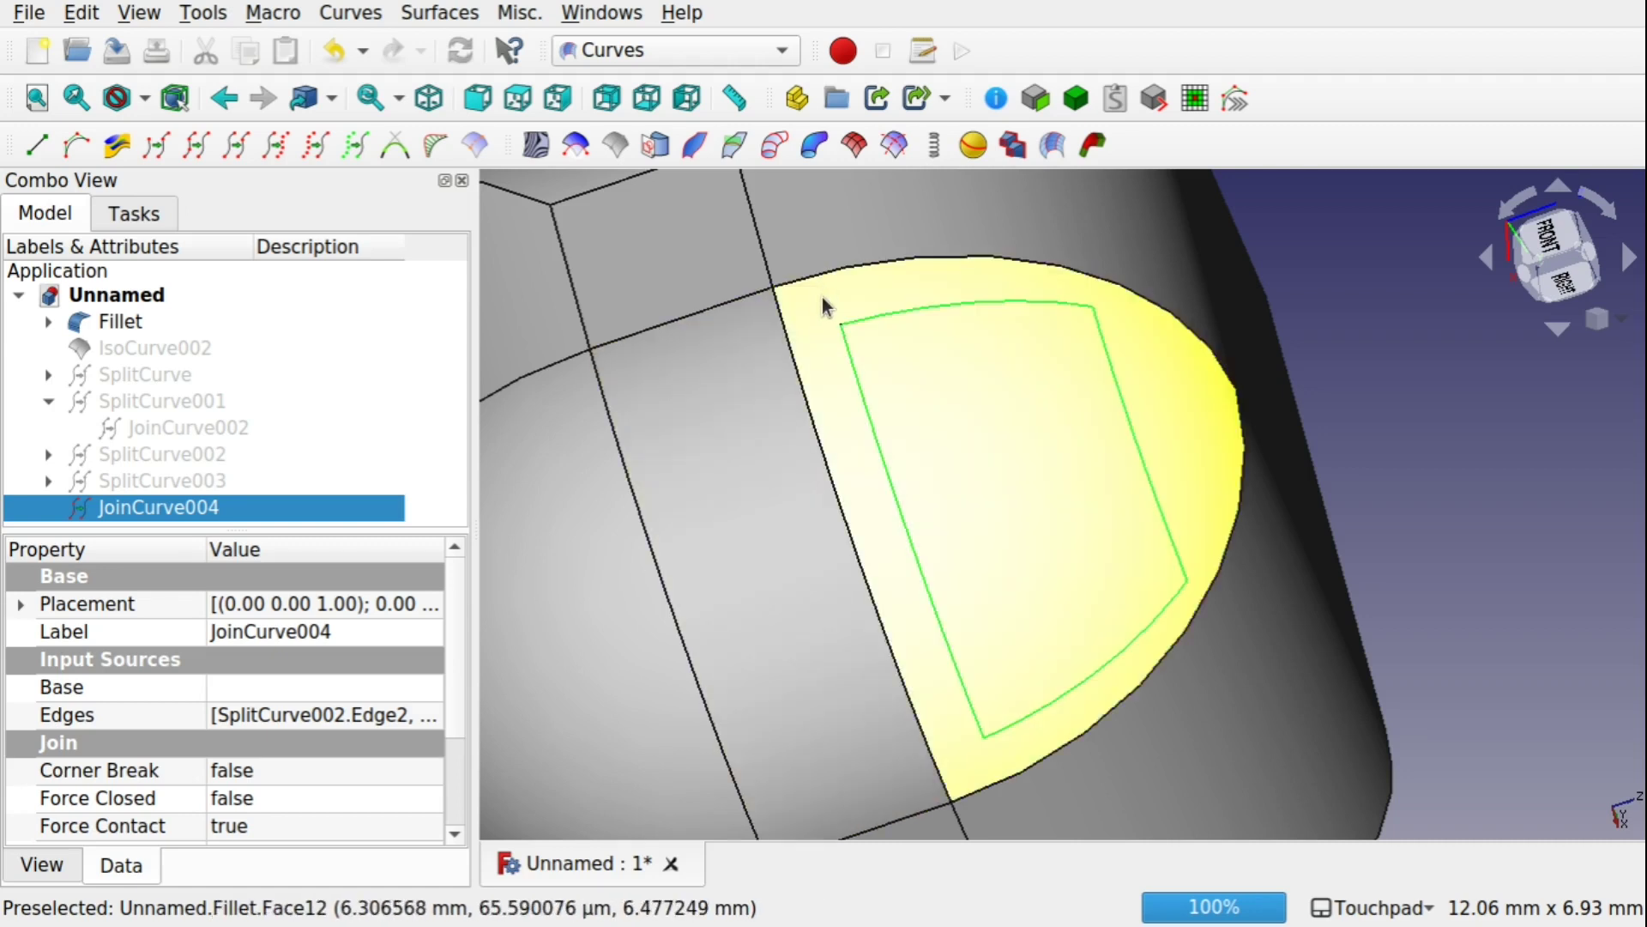
ctrl+click(820, 295)
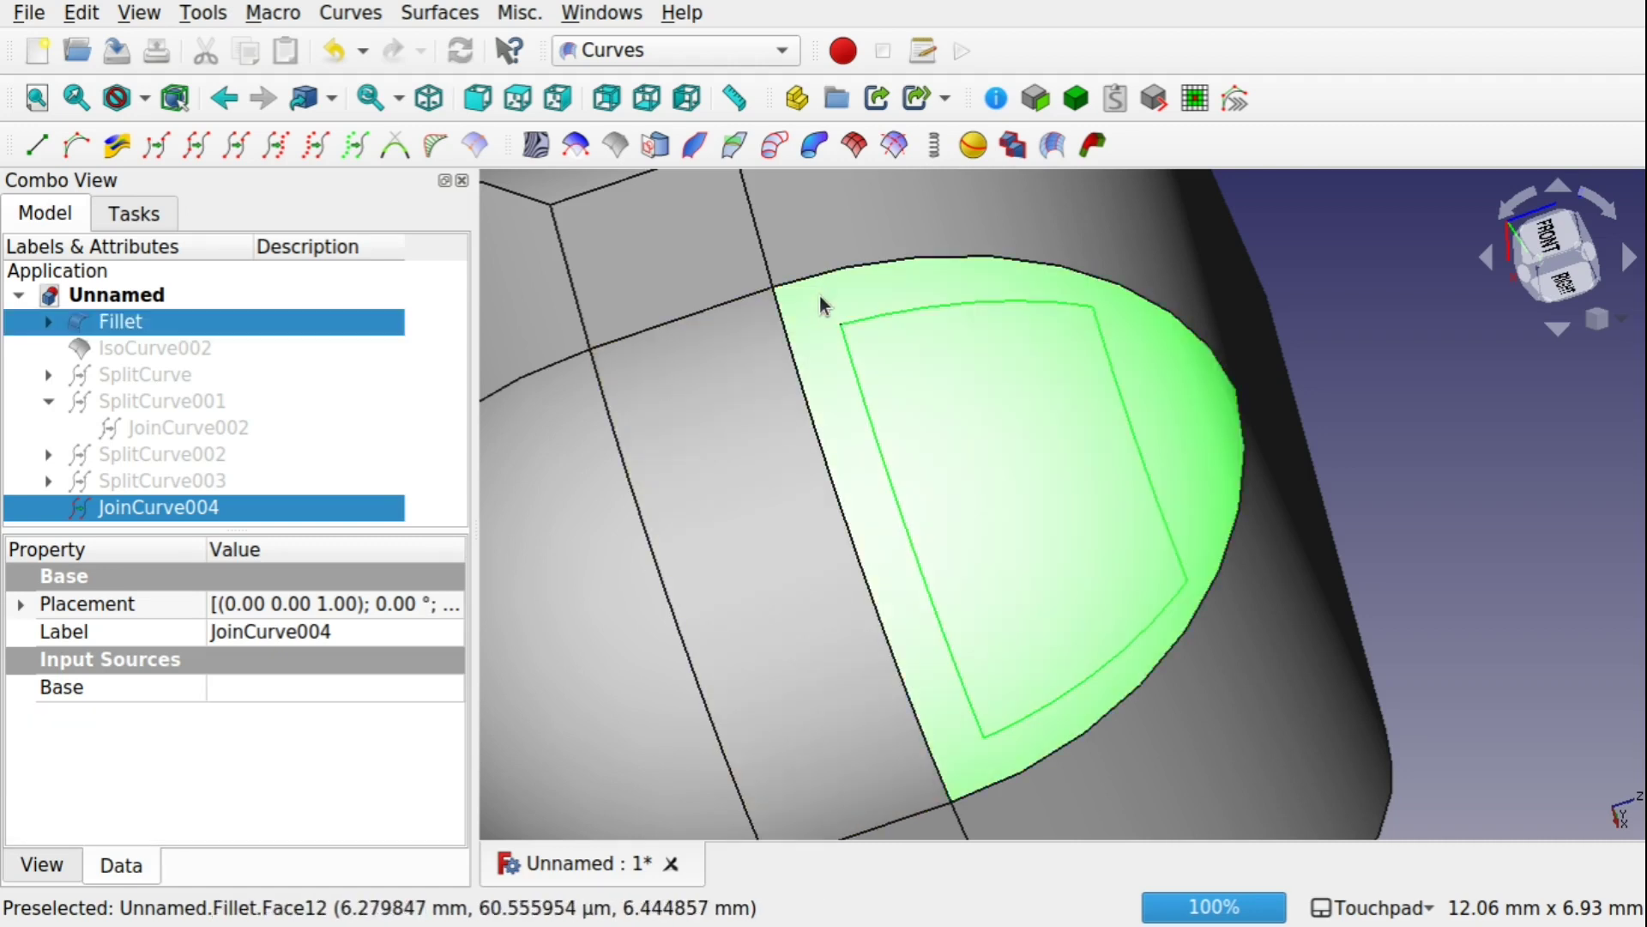
click(577, 147)
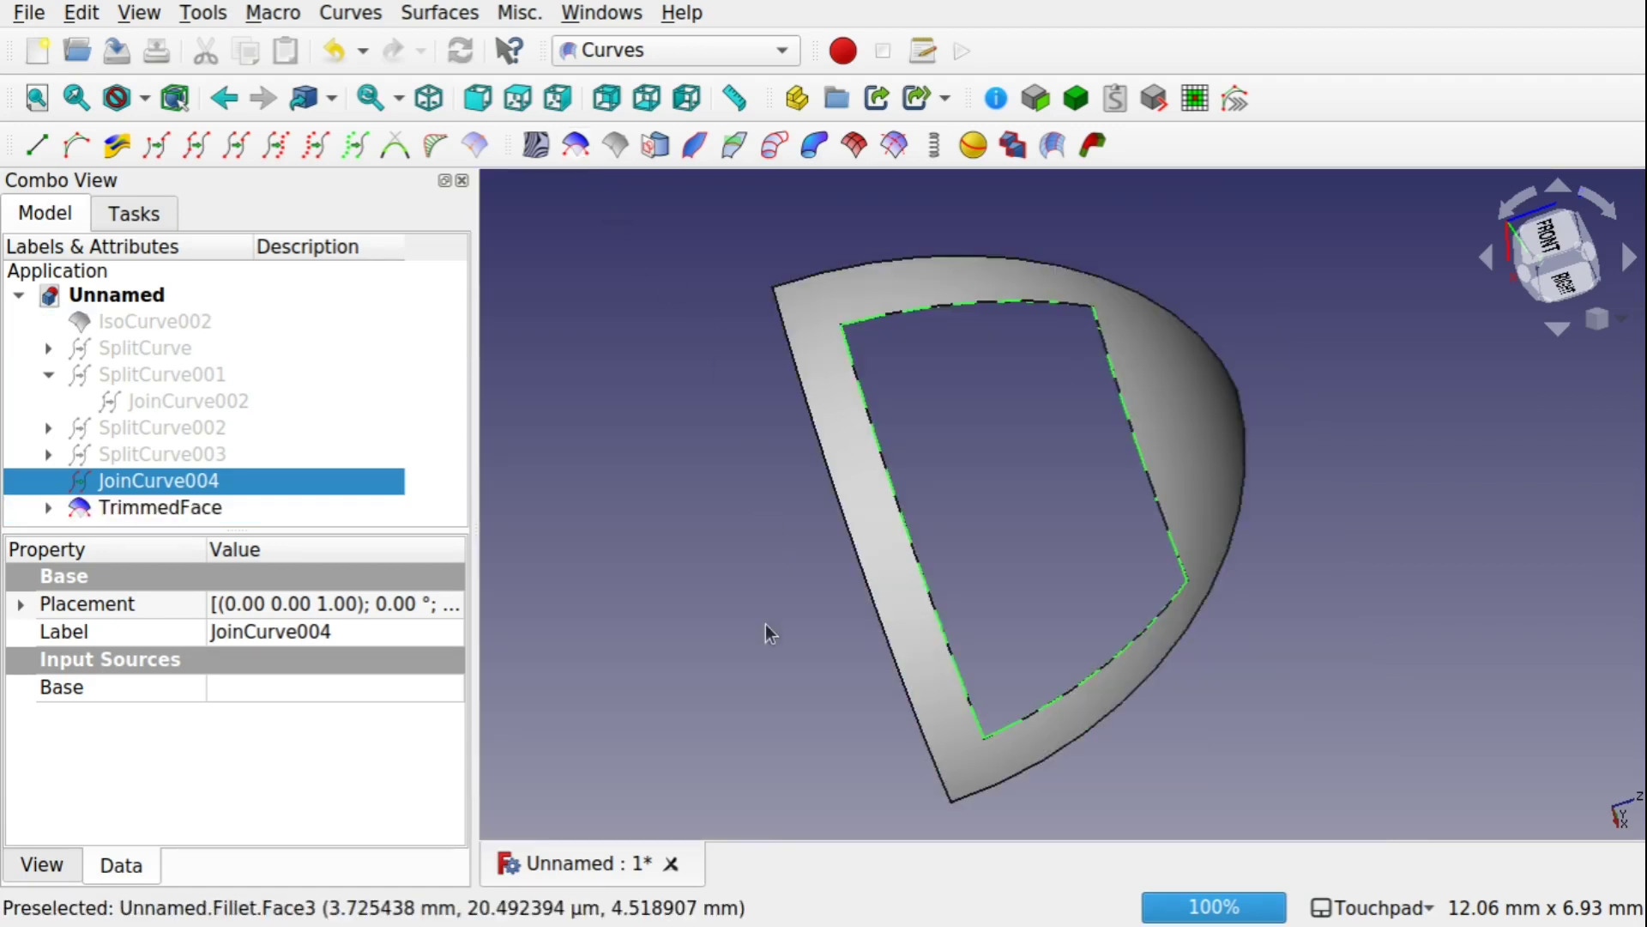
- Delete the frame-shaped trimmed face and make the Fillet body visible again
shift+drag(764, 630, 1103, 650)
click(146, 506)
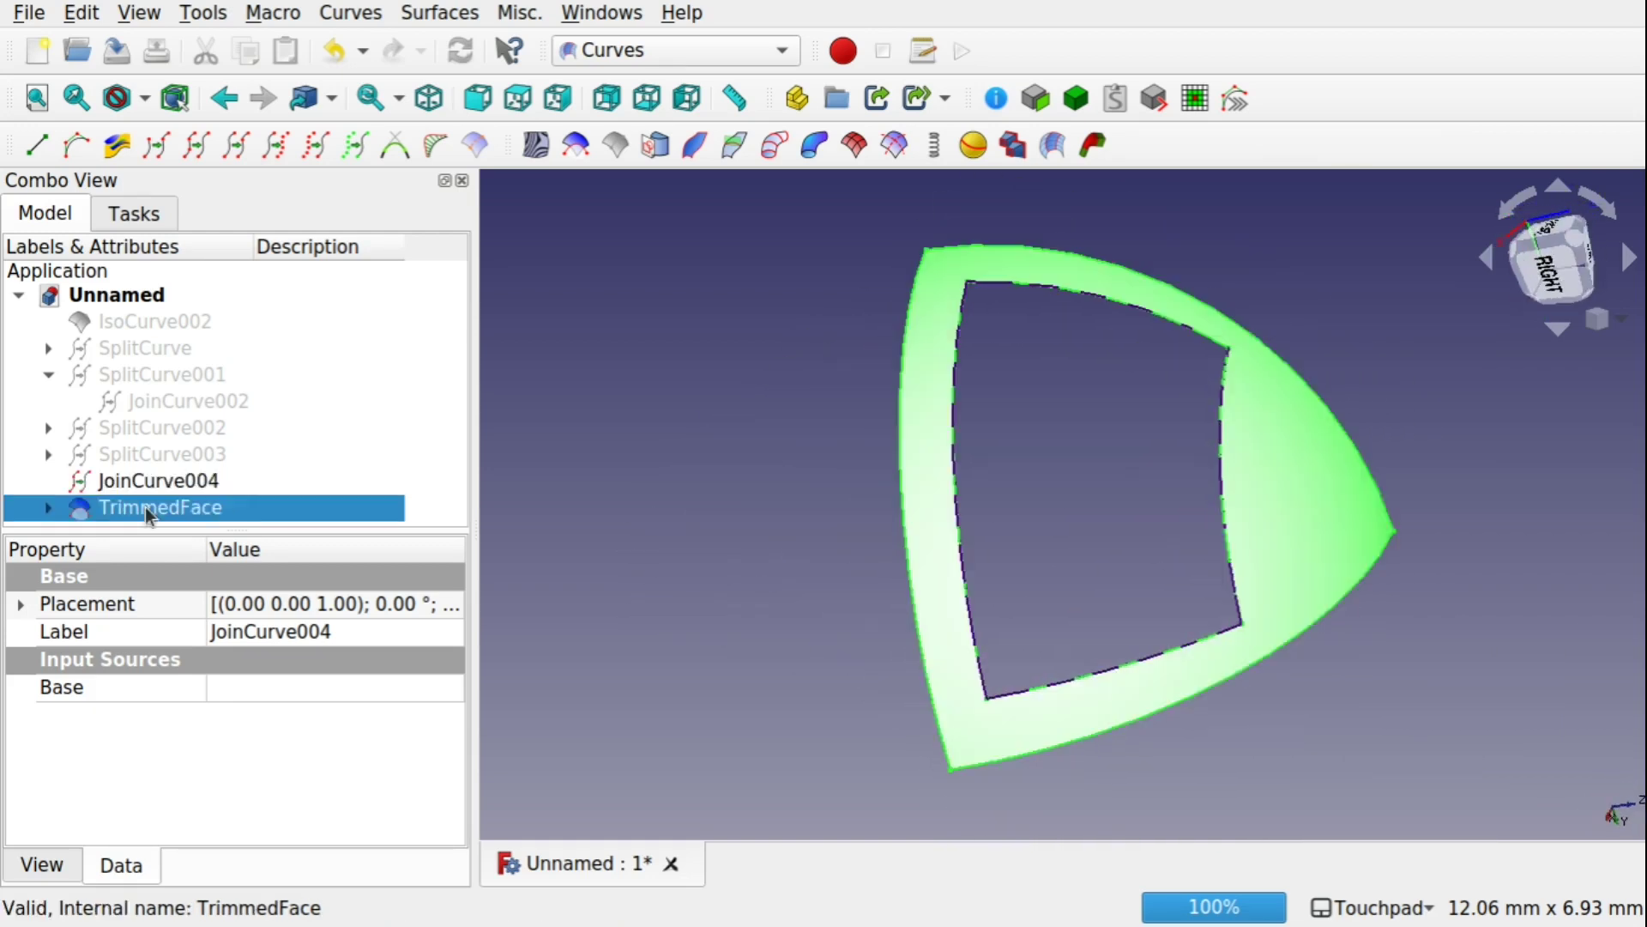
key(Delete)
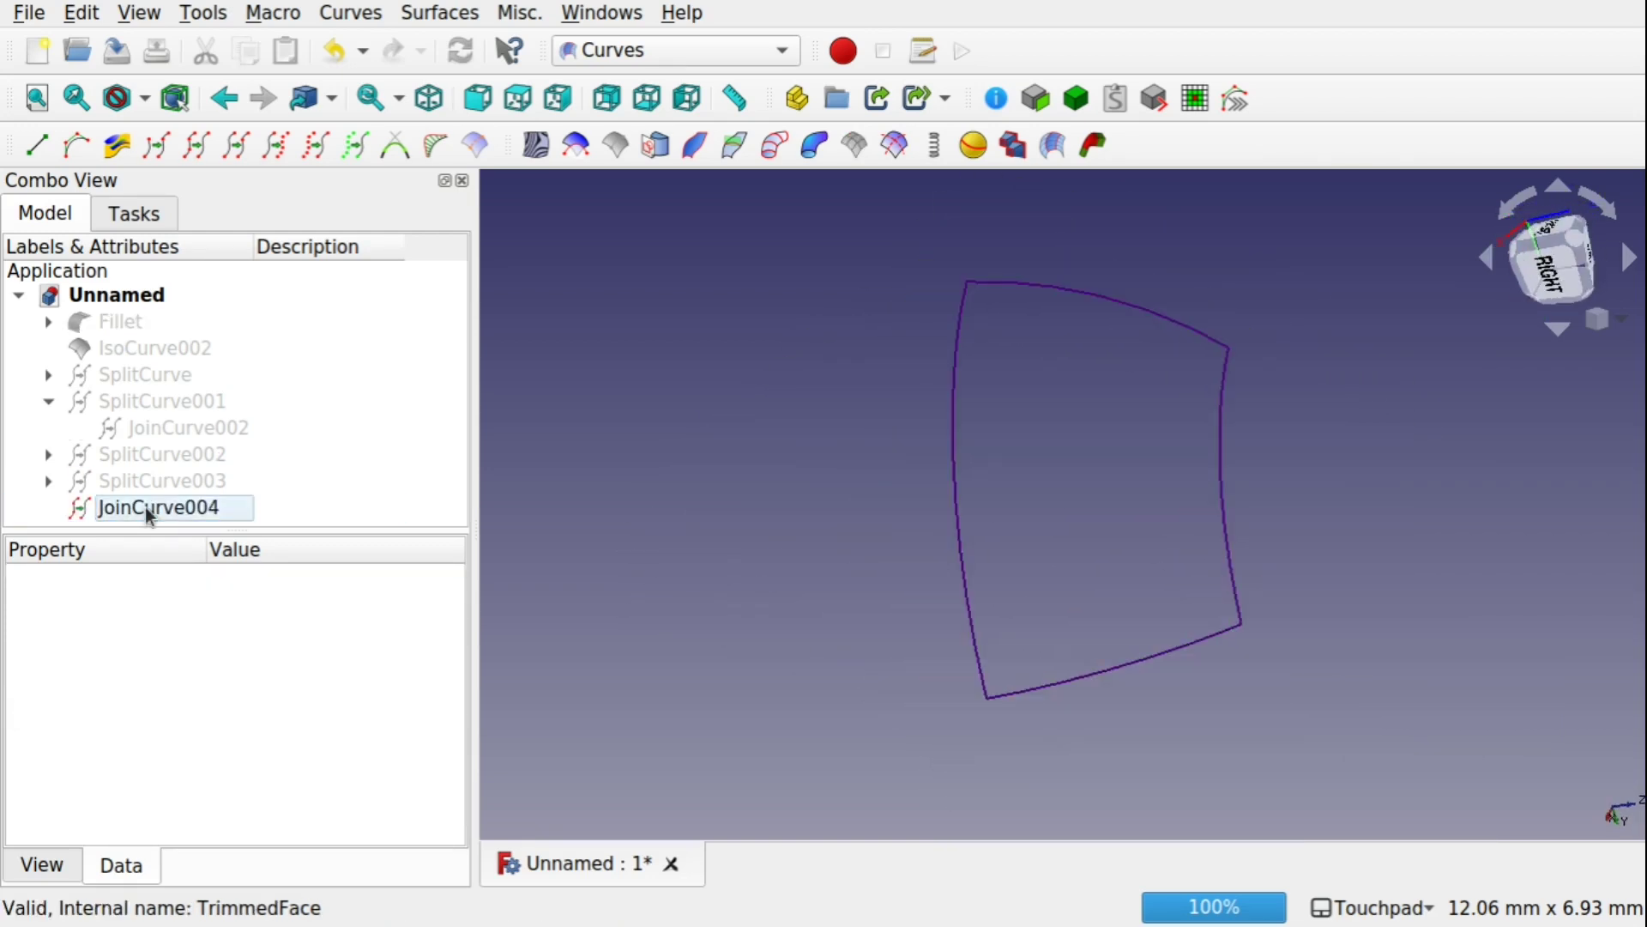
click(126, 321)
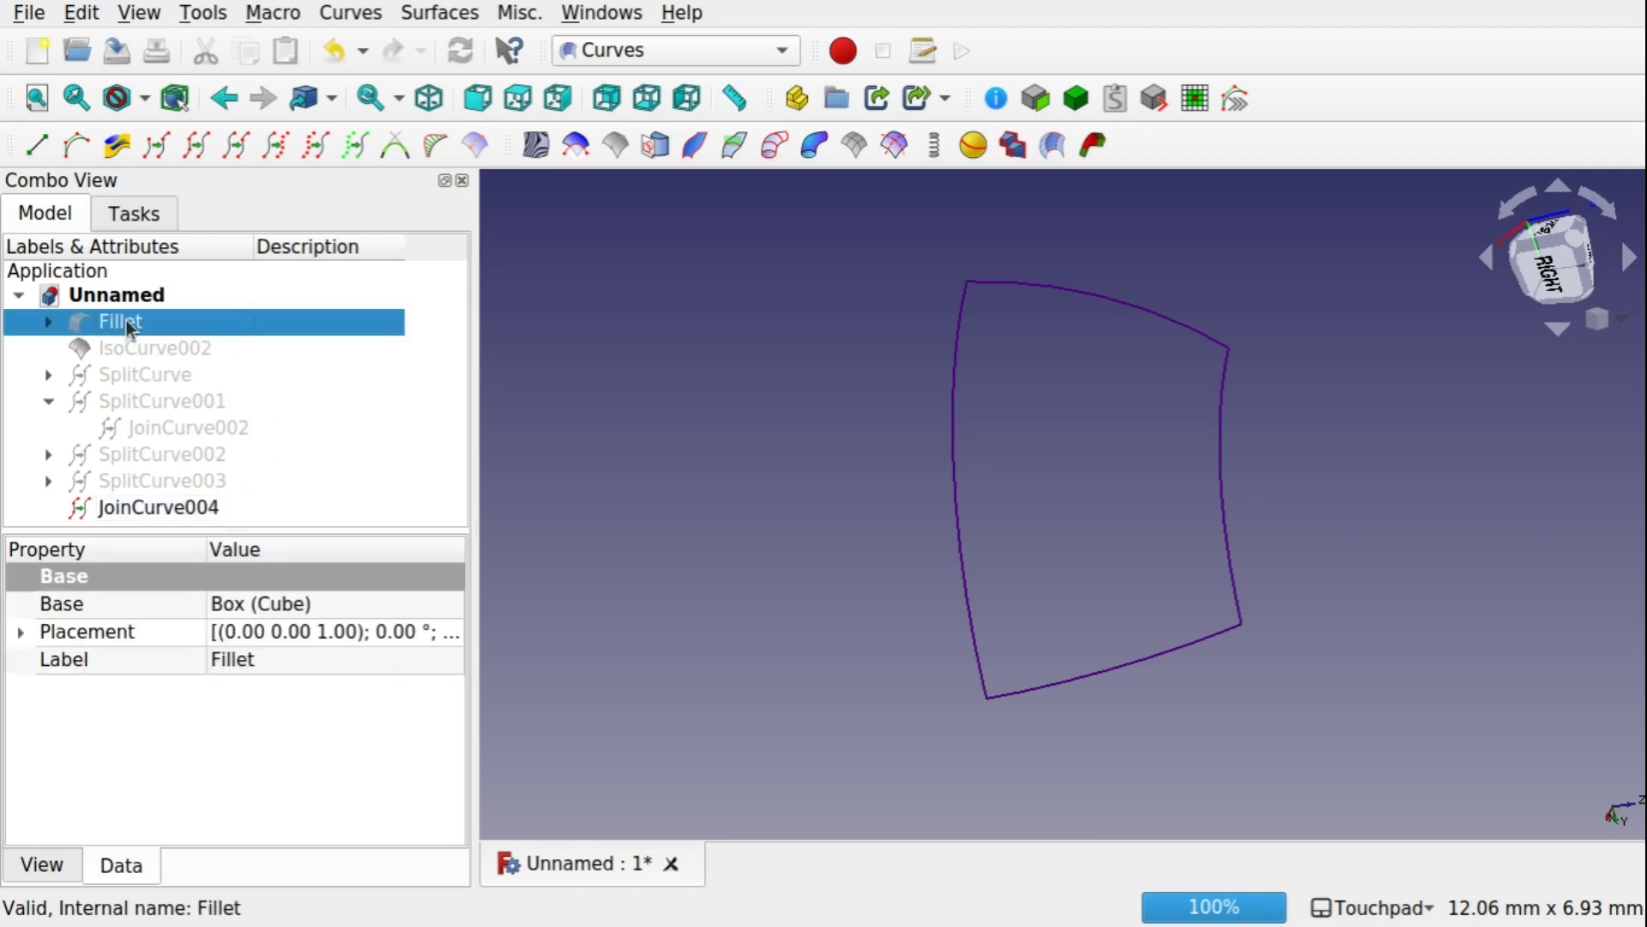
key(space)
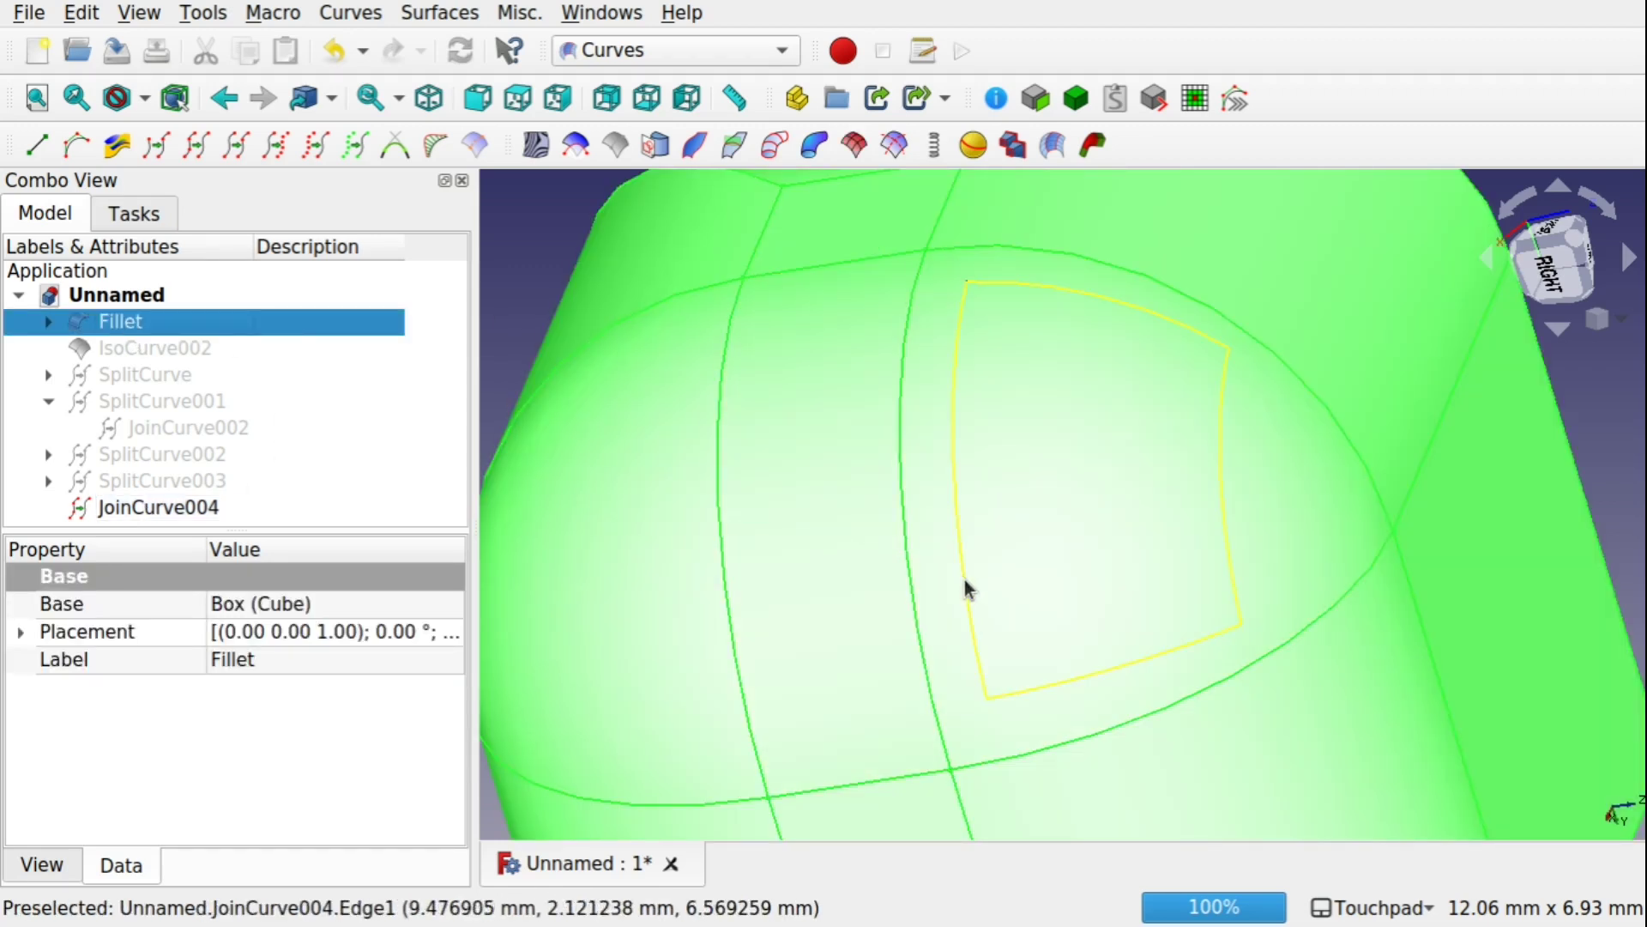
click(1589, 452)
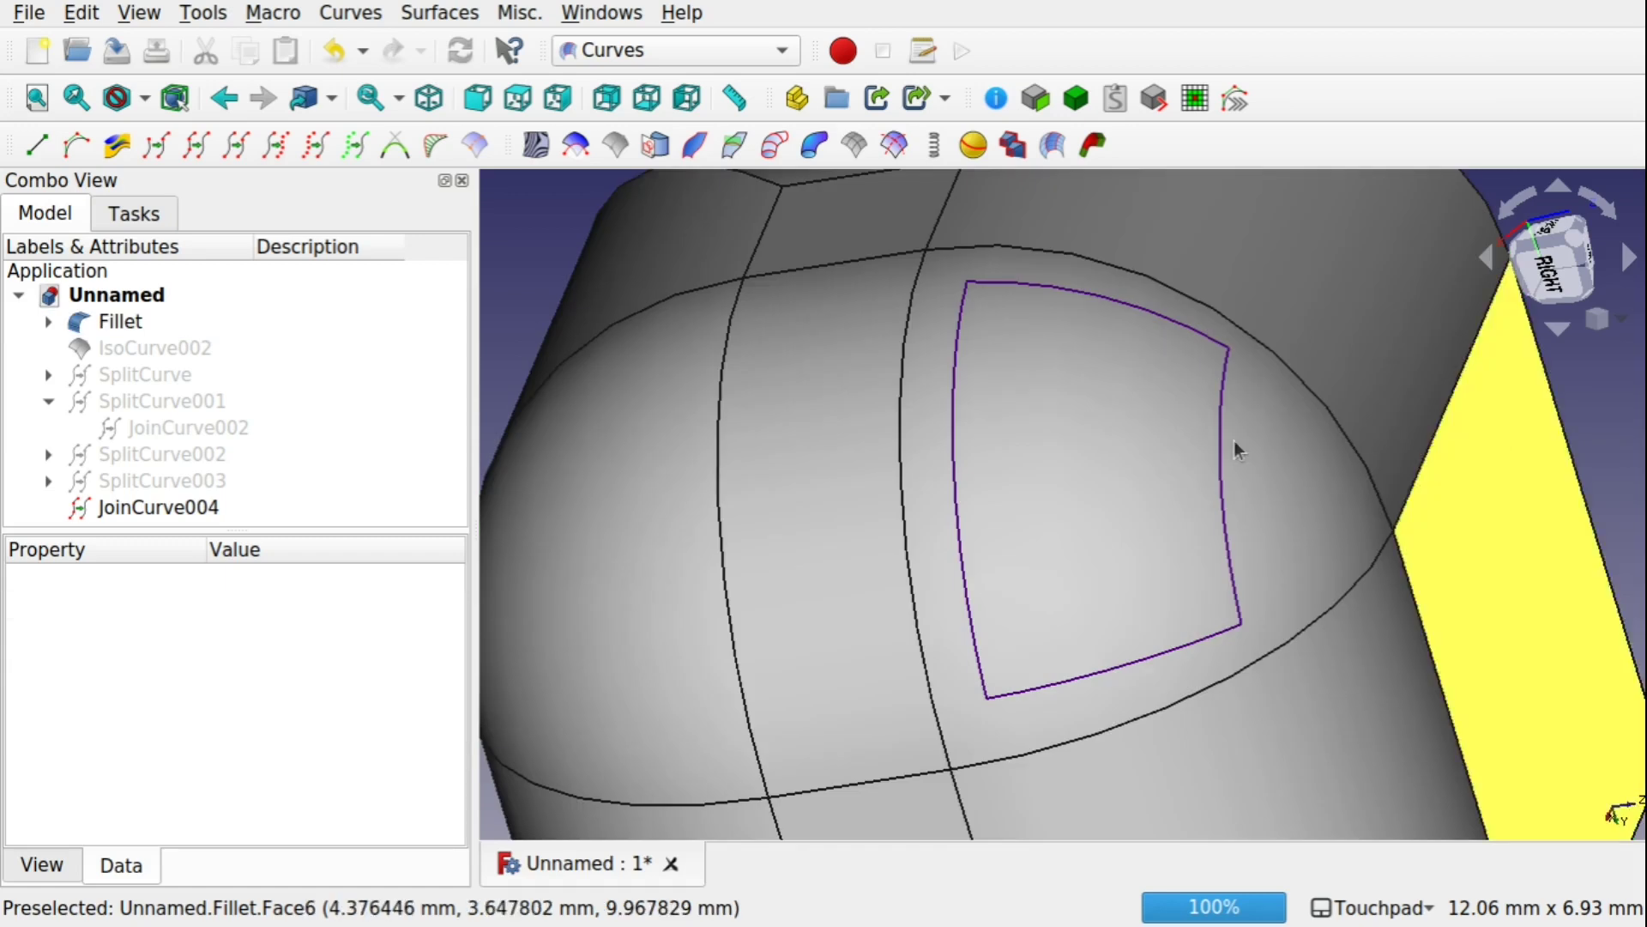
- Trim the rounded corner face with the joined outline, picking the face inside the outline
click(952, 498)
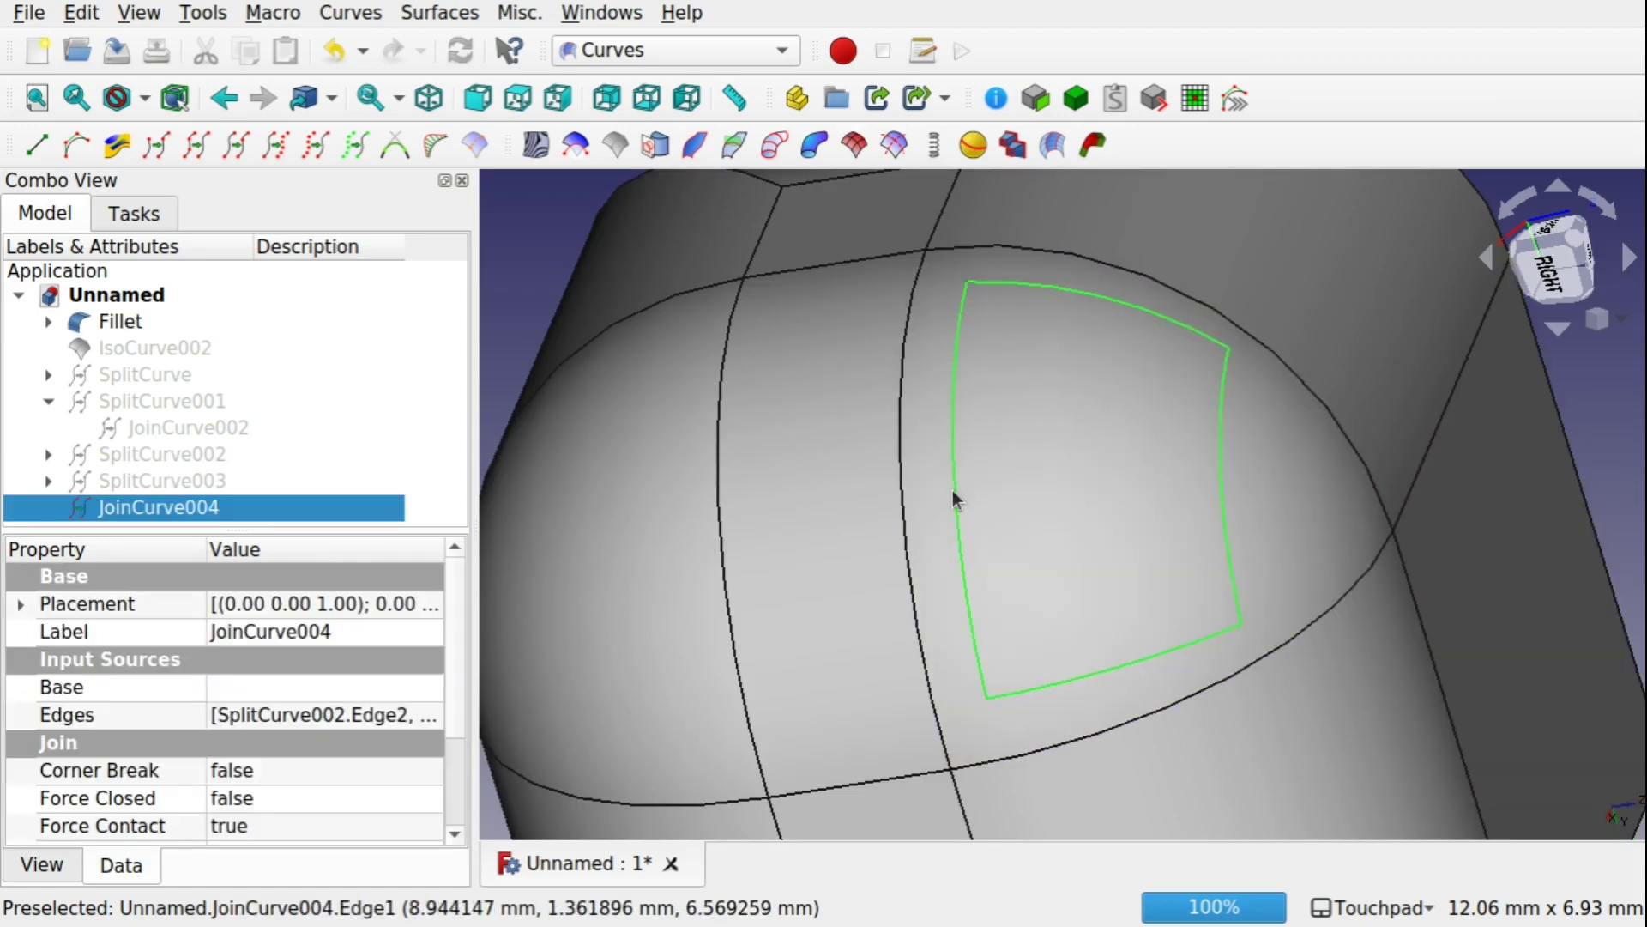
ctrl+click(1123, 434)
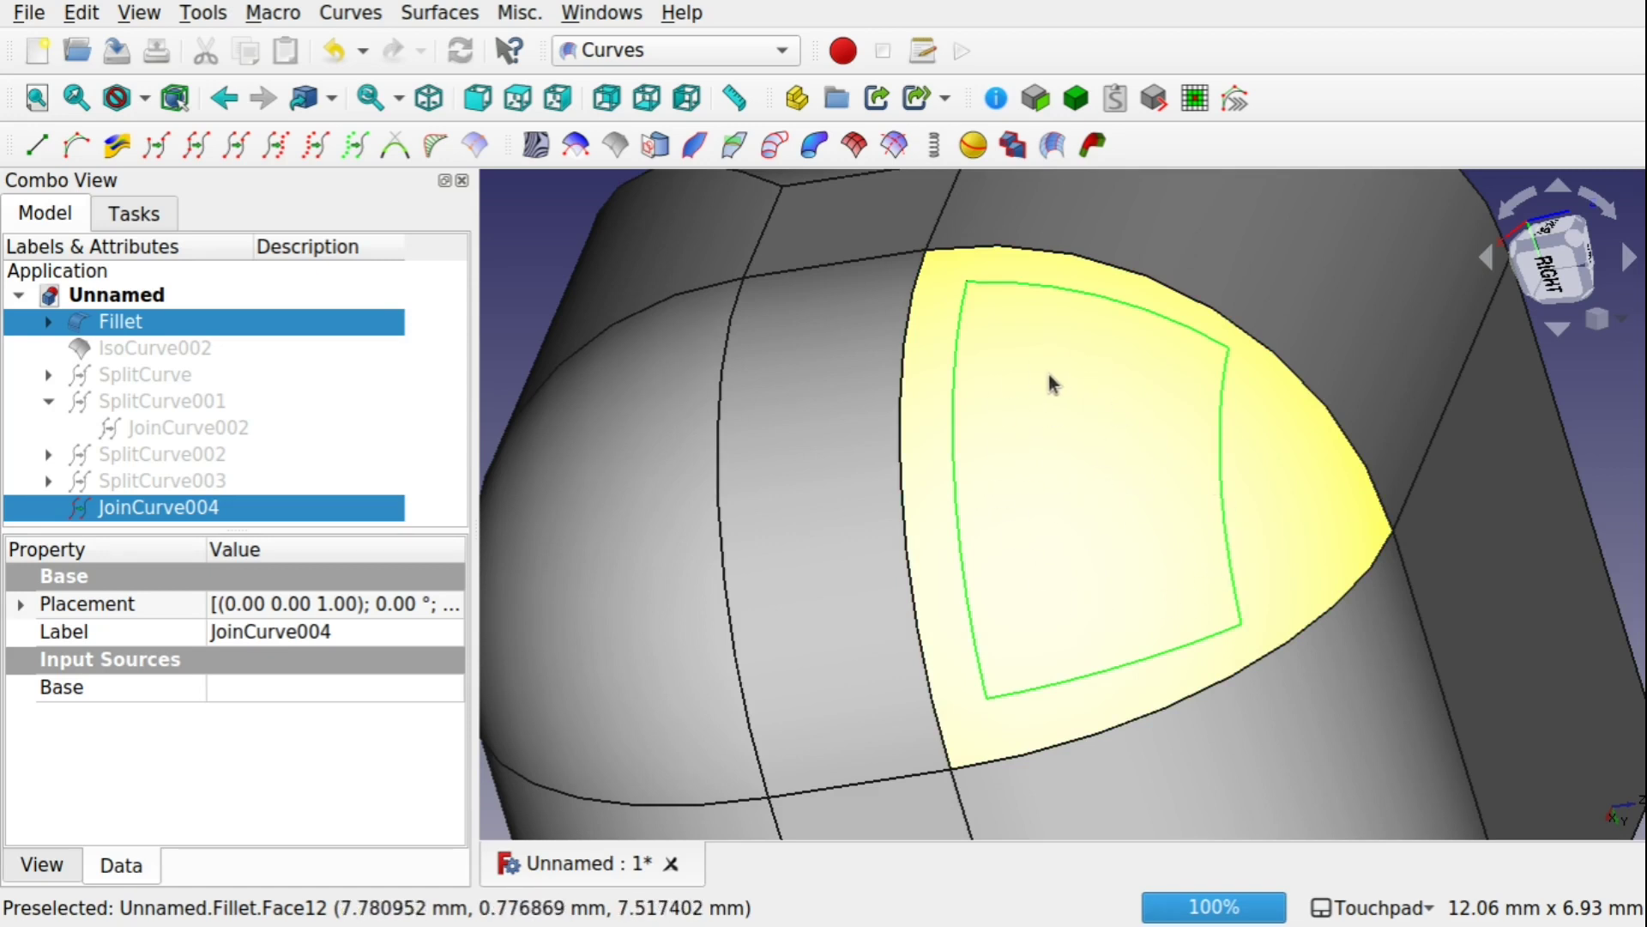
click(576, 144)
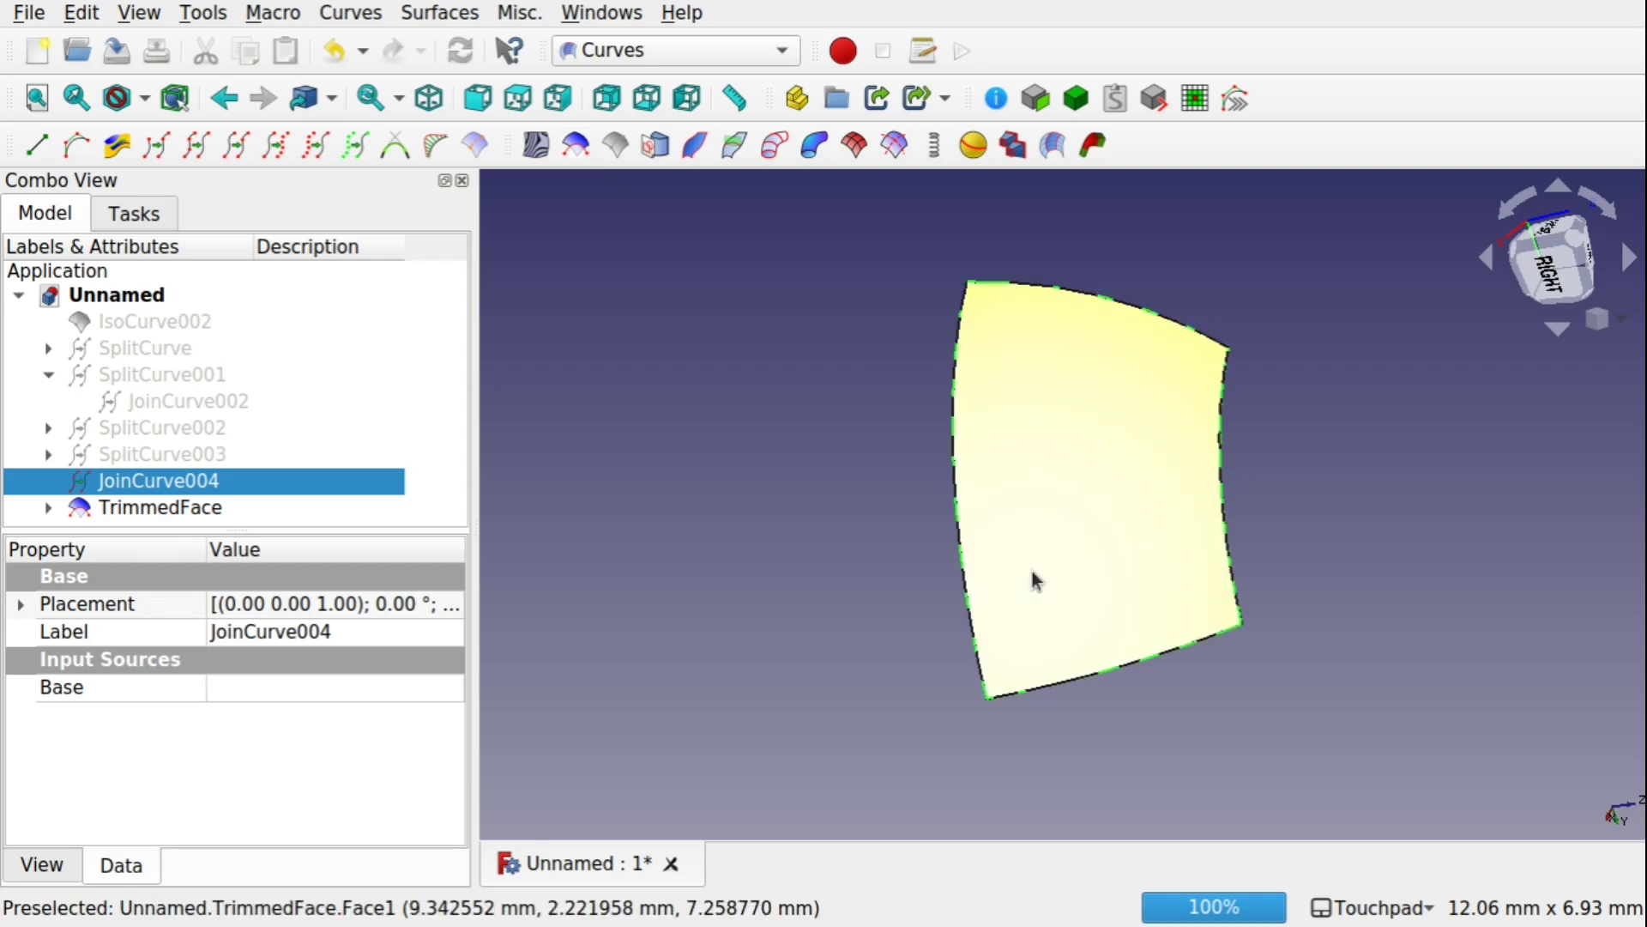
- Delete the trimmed inner patch, redisplay the Fillet body and clear the selection
click(217, 513)
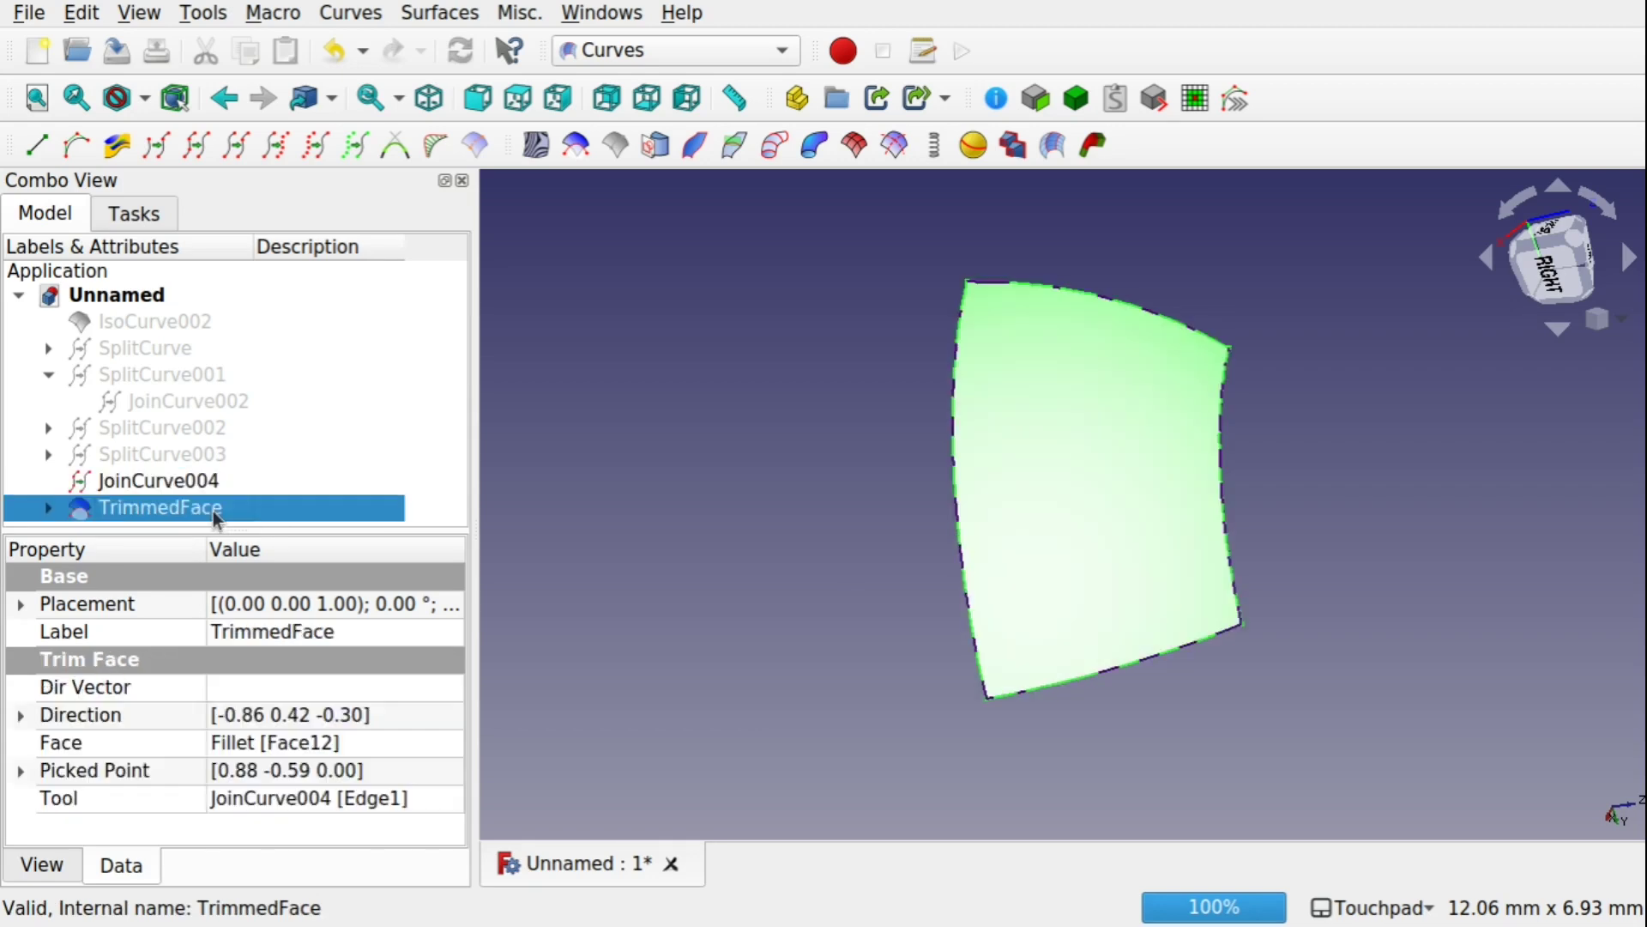
key(Delete)
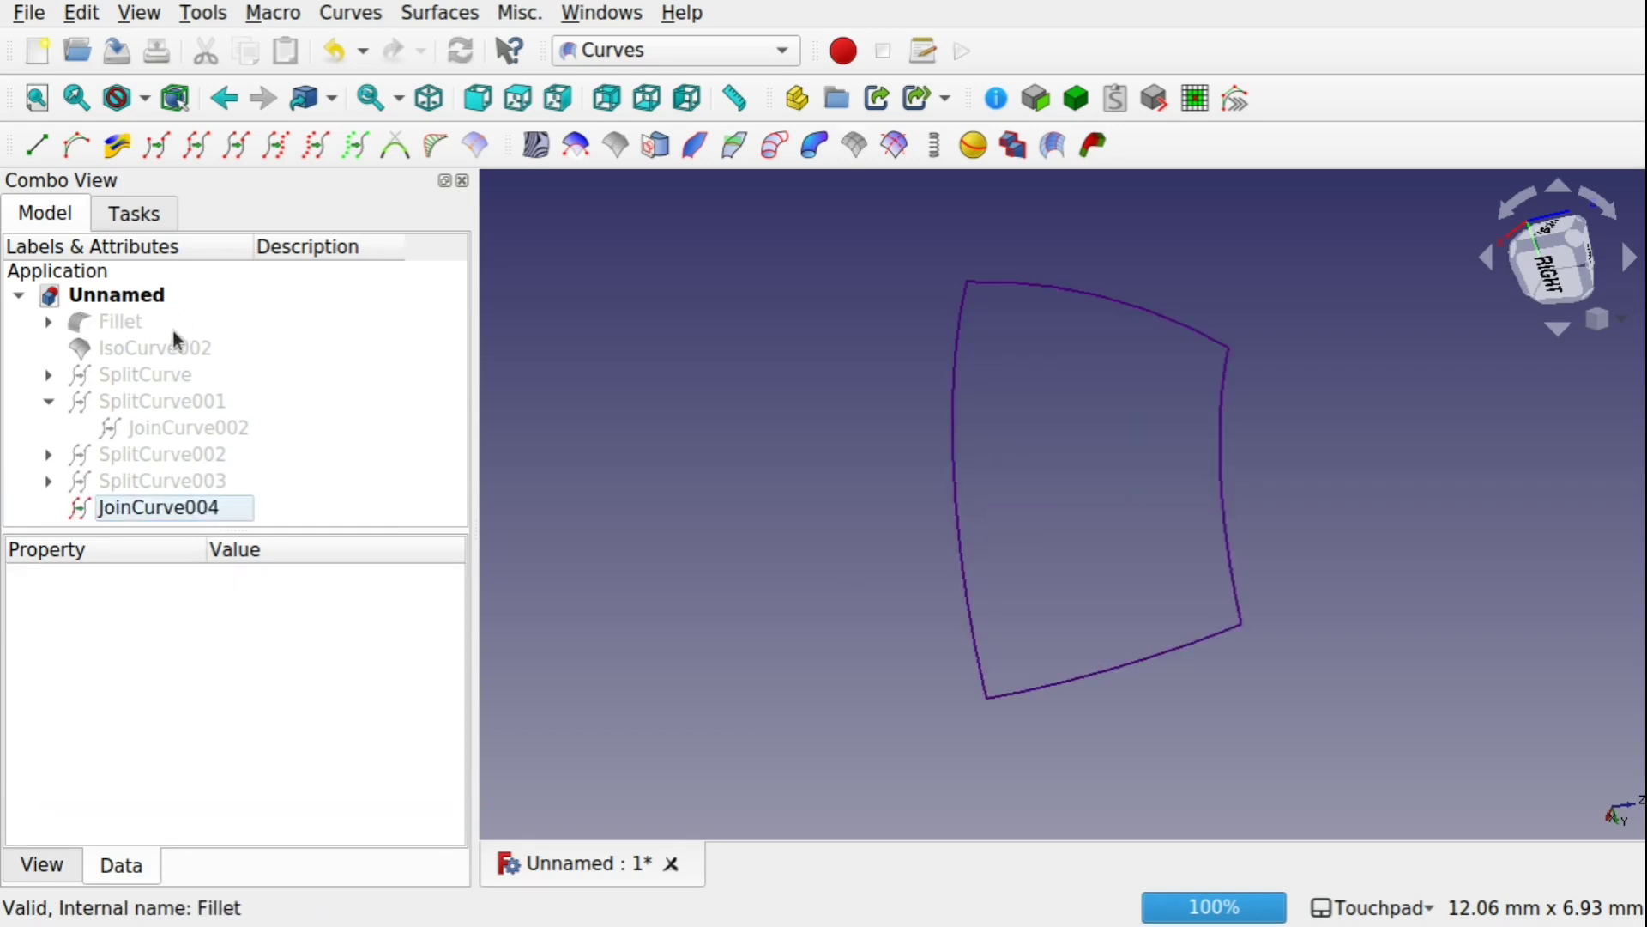
click(133, 330)
key(space)
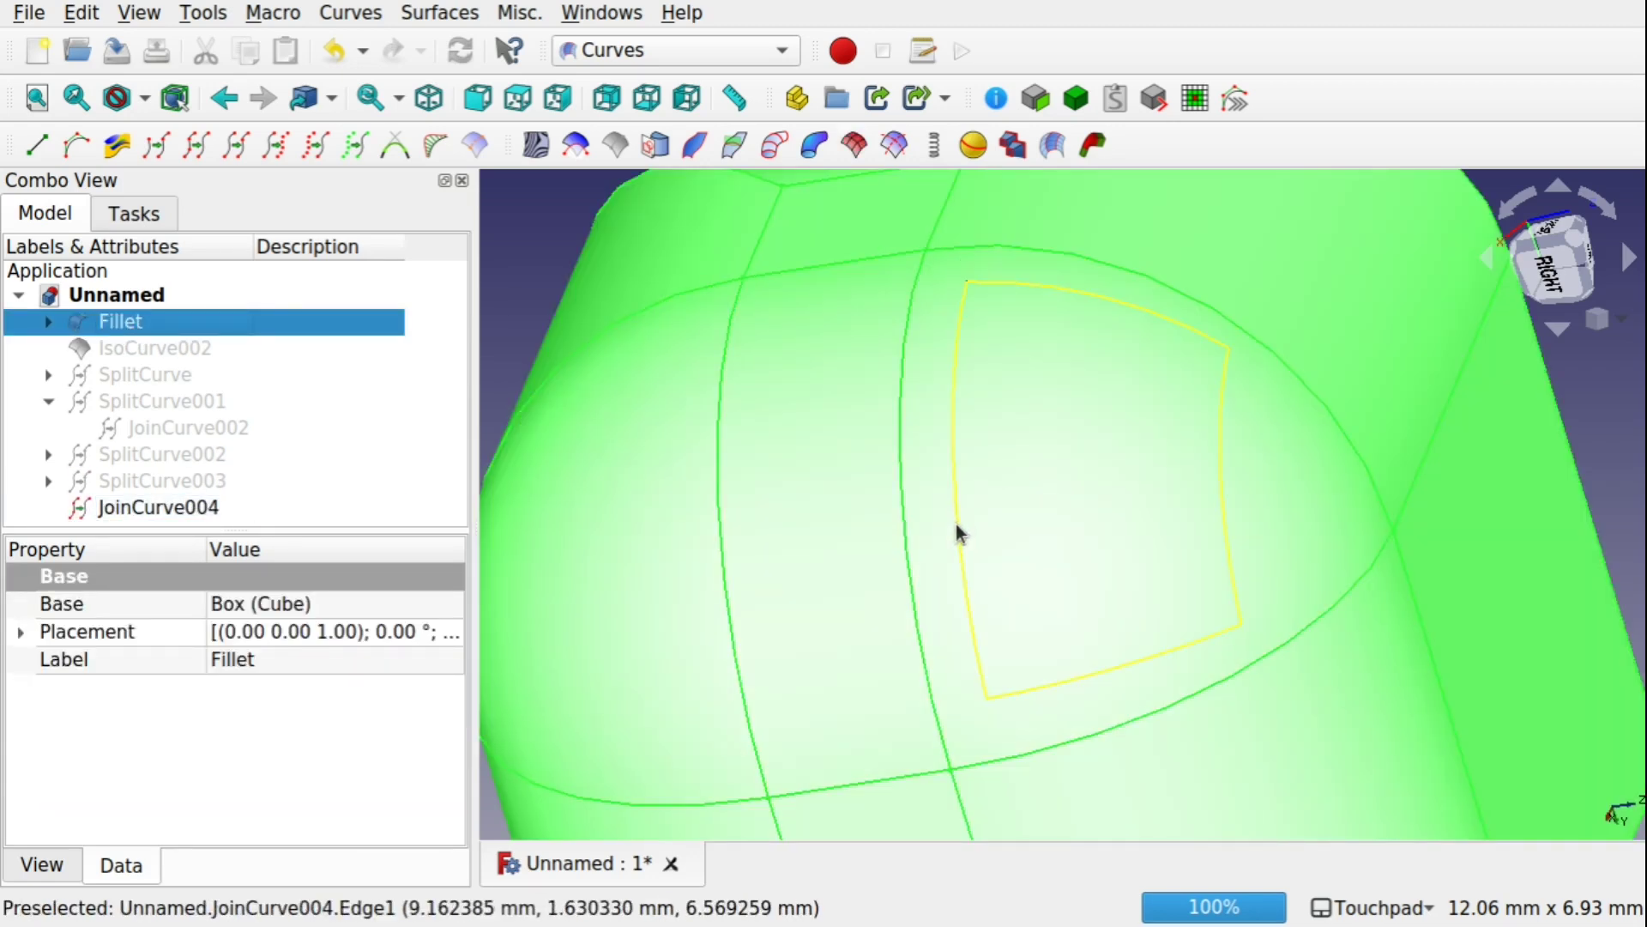
click(1598, 393)
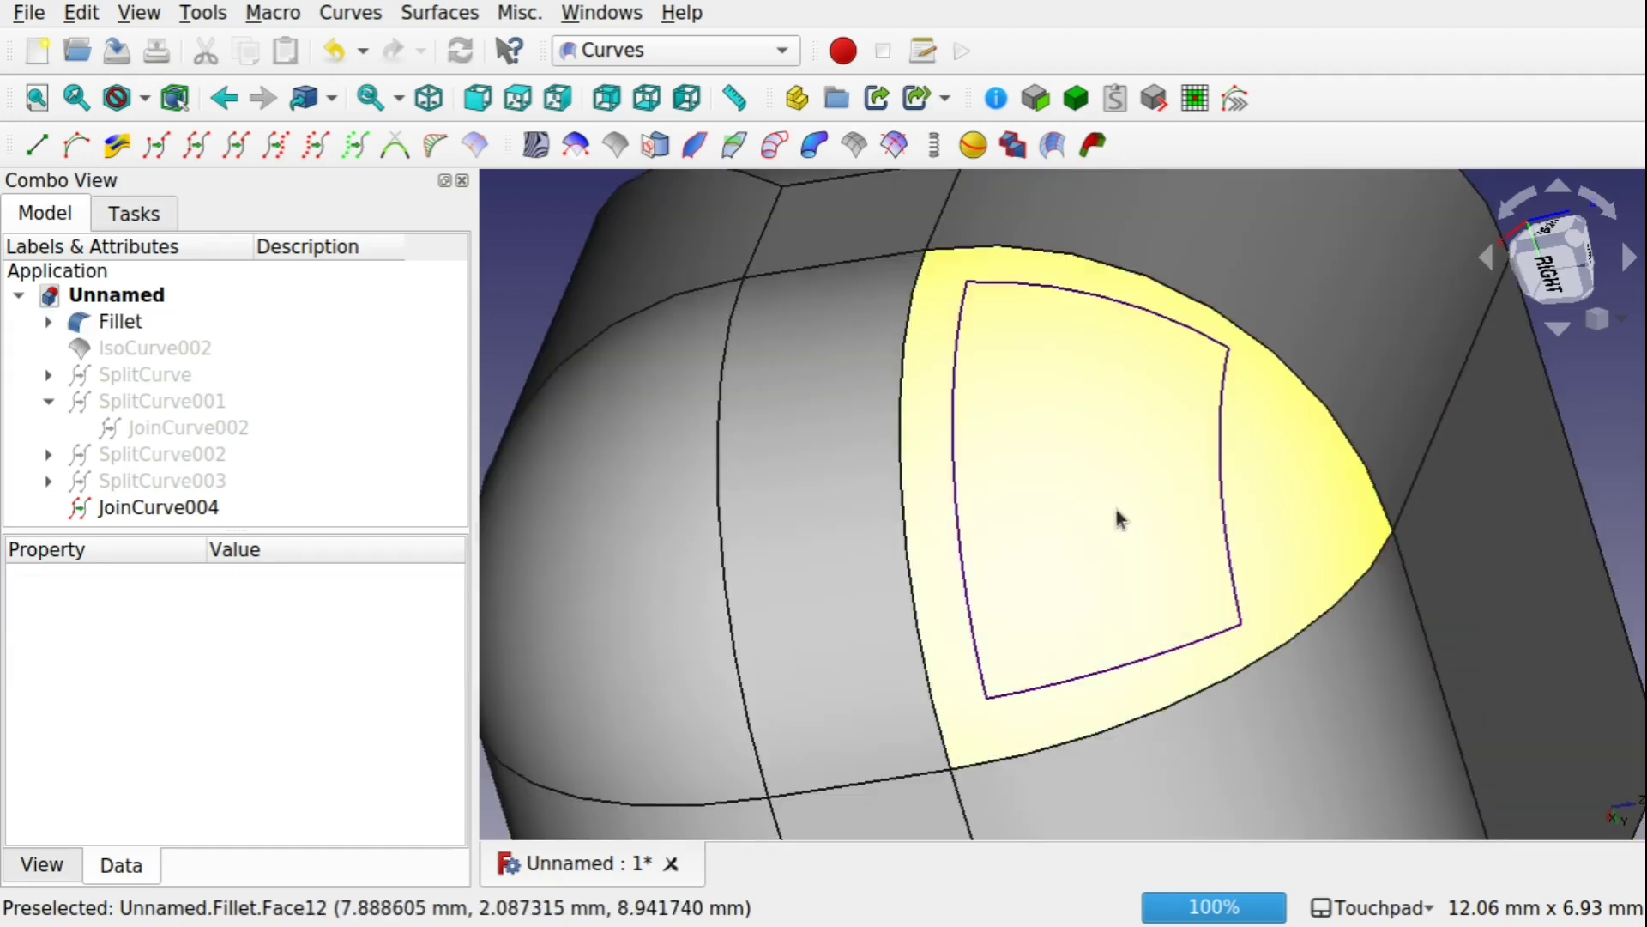
- Trim the corner face with the joined outline, picking the narrow strip between the outline and the face's long edge
click(962, 536)
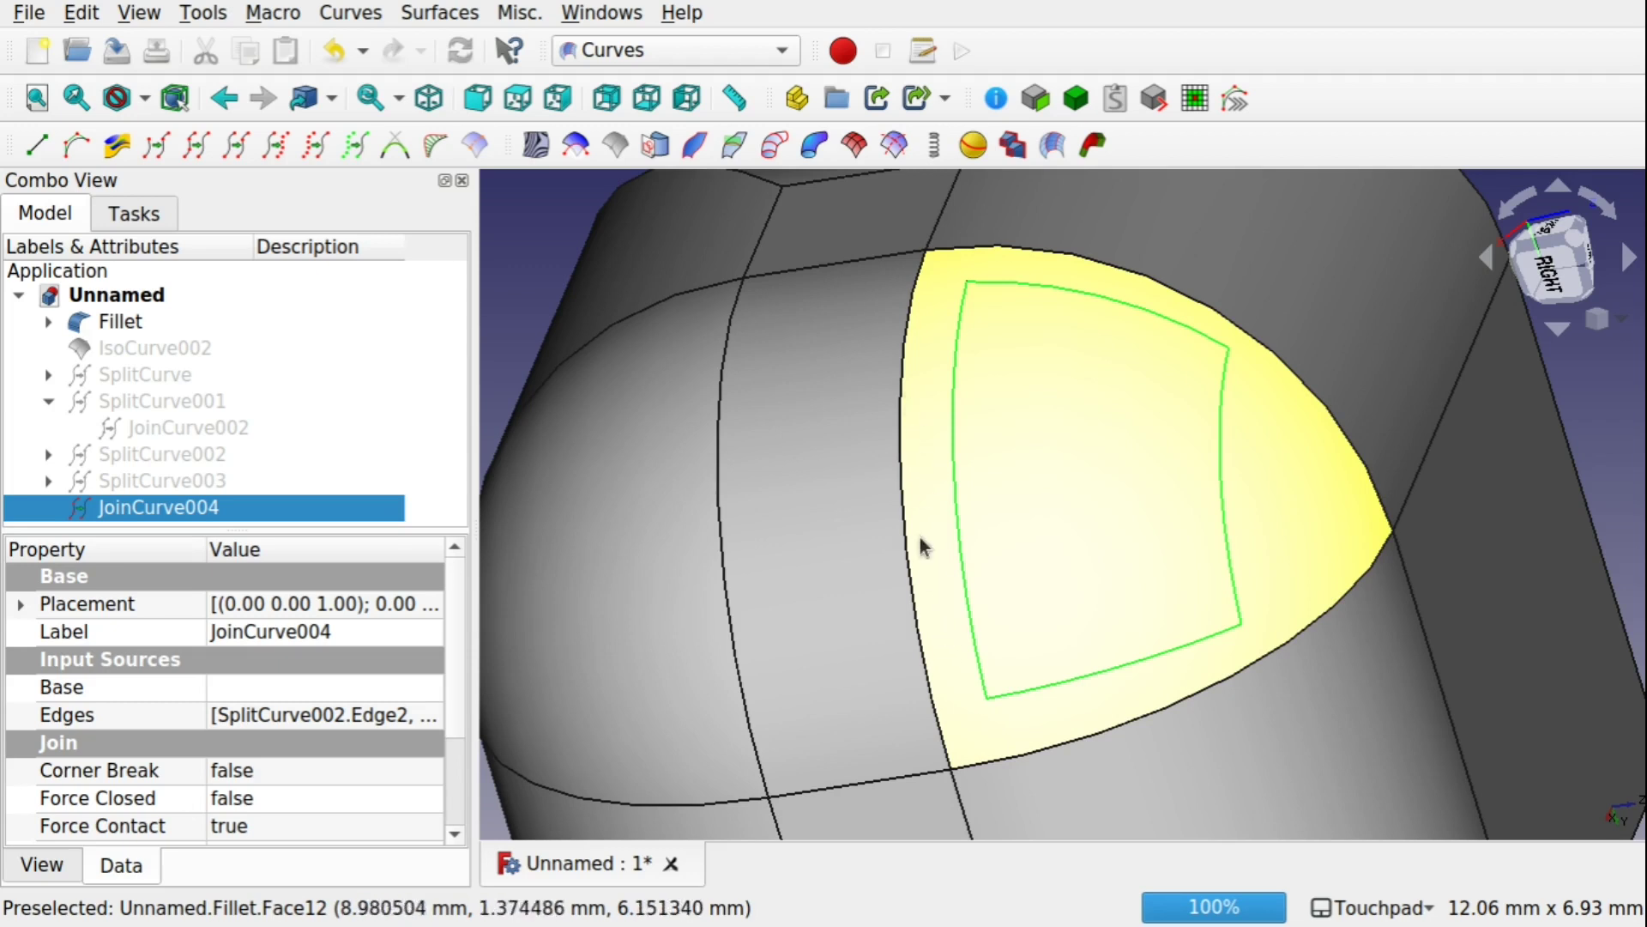
ctrl+click(924, 563)
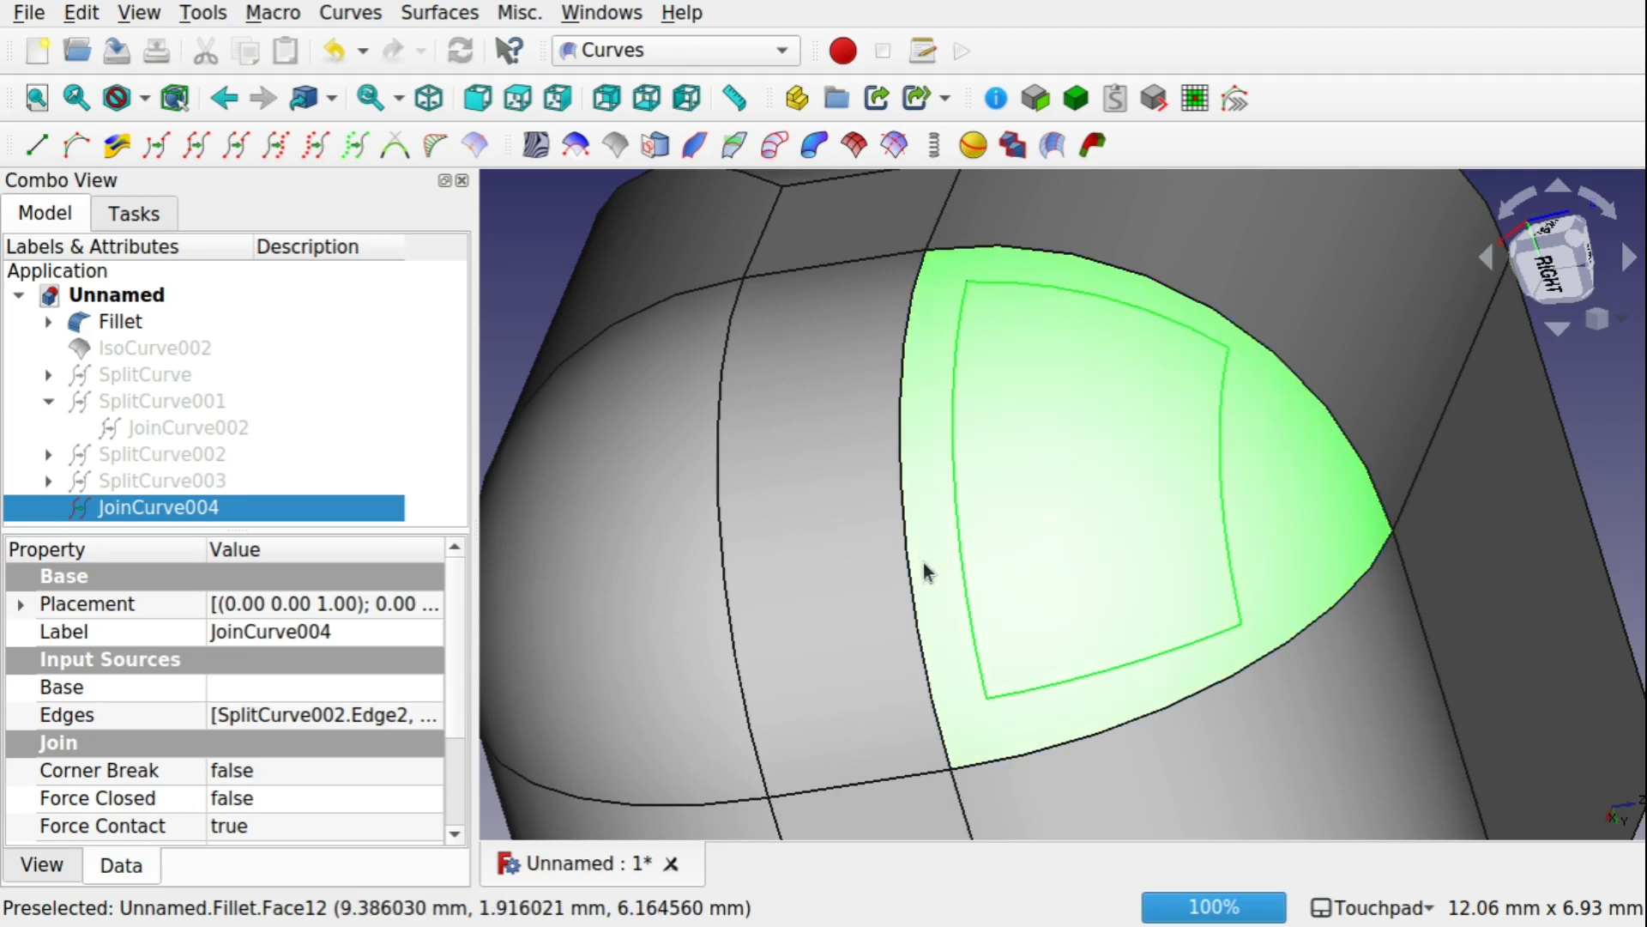
click(578, 162)
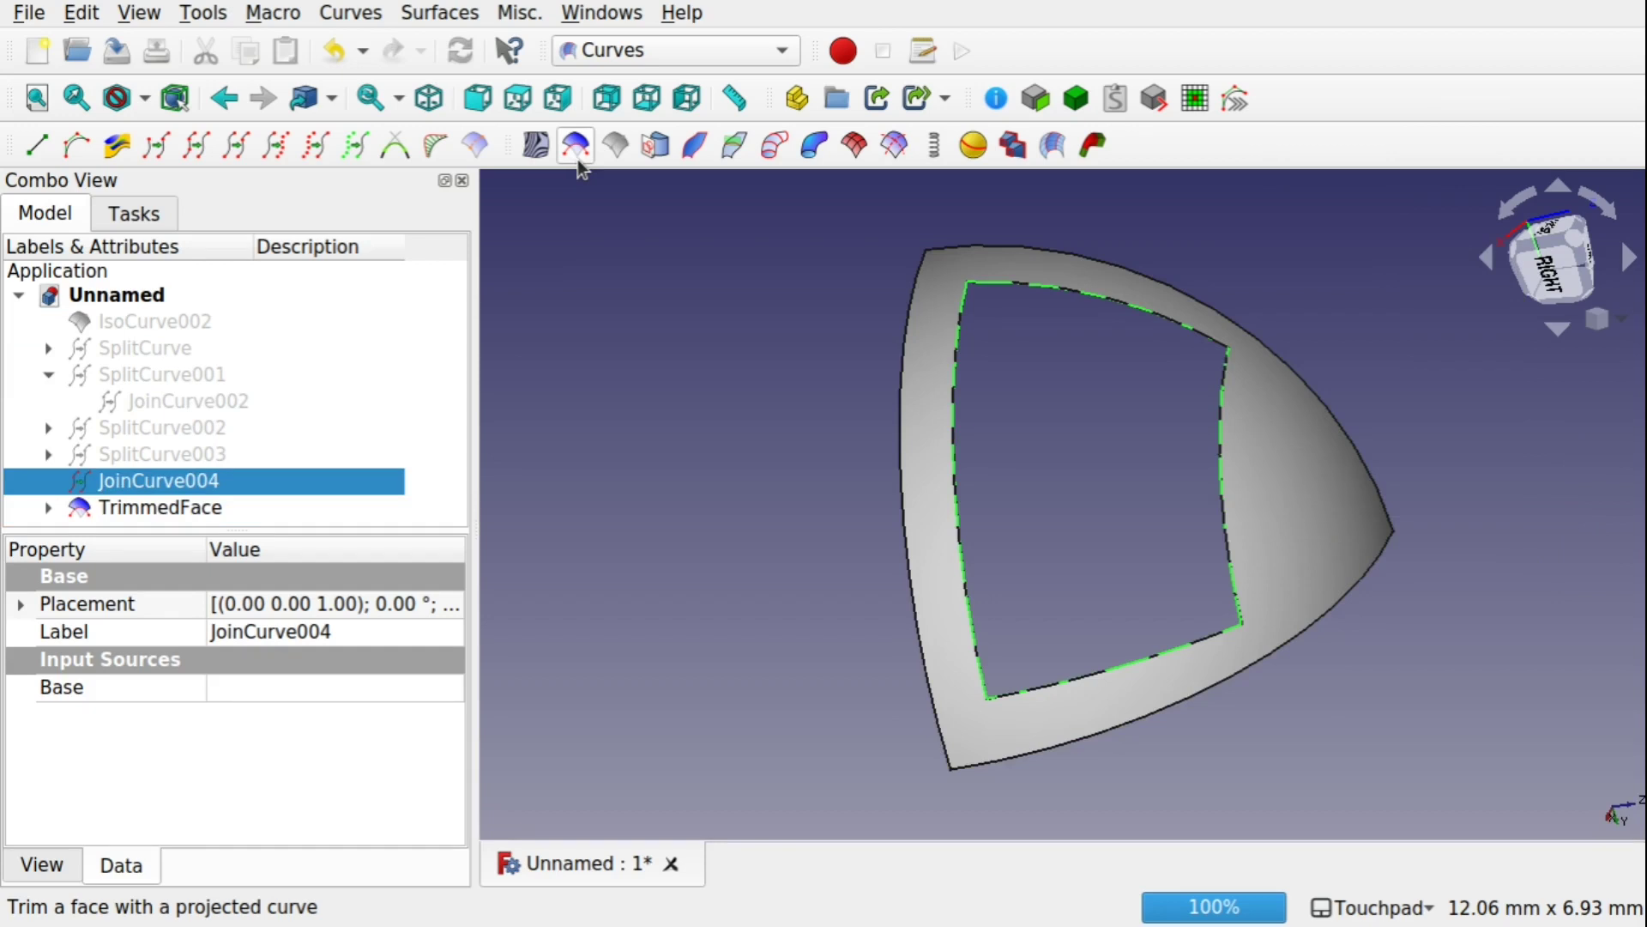
mouse_move(827, 683)
alt+mouse_down()
mouse_move(1077, 566)
mouse_move(1039, 641)
mouse_move(887, 735)
mouse_move(834, 691)
alt+mouse_up()
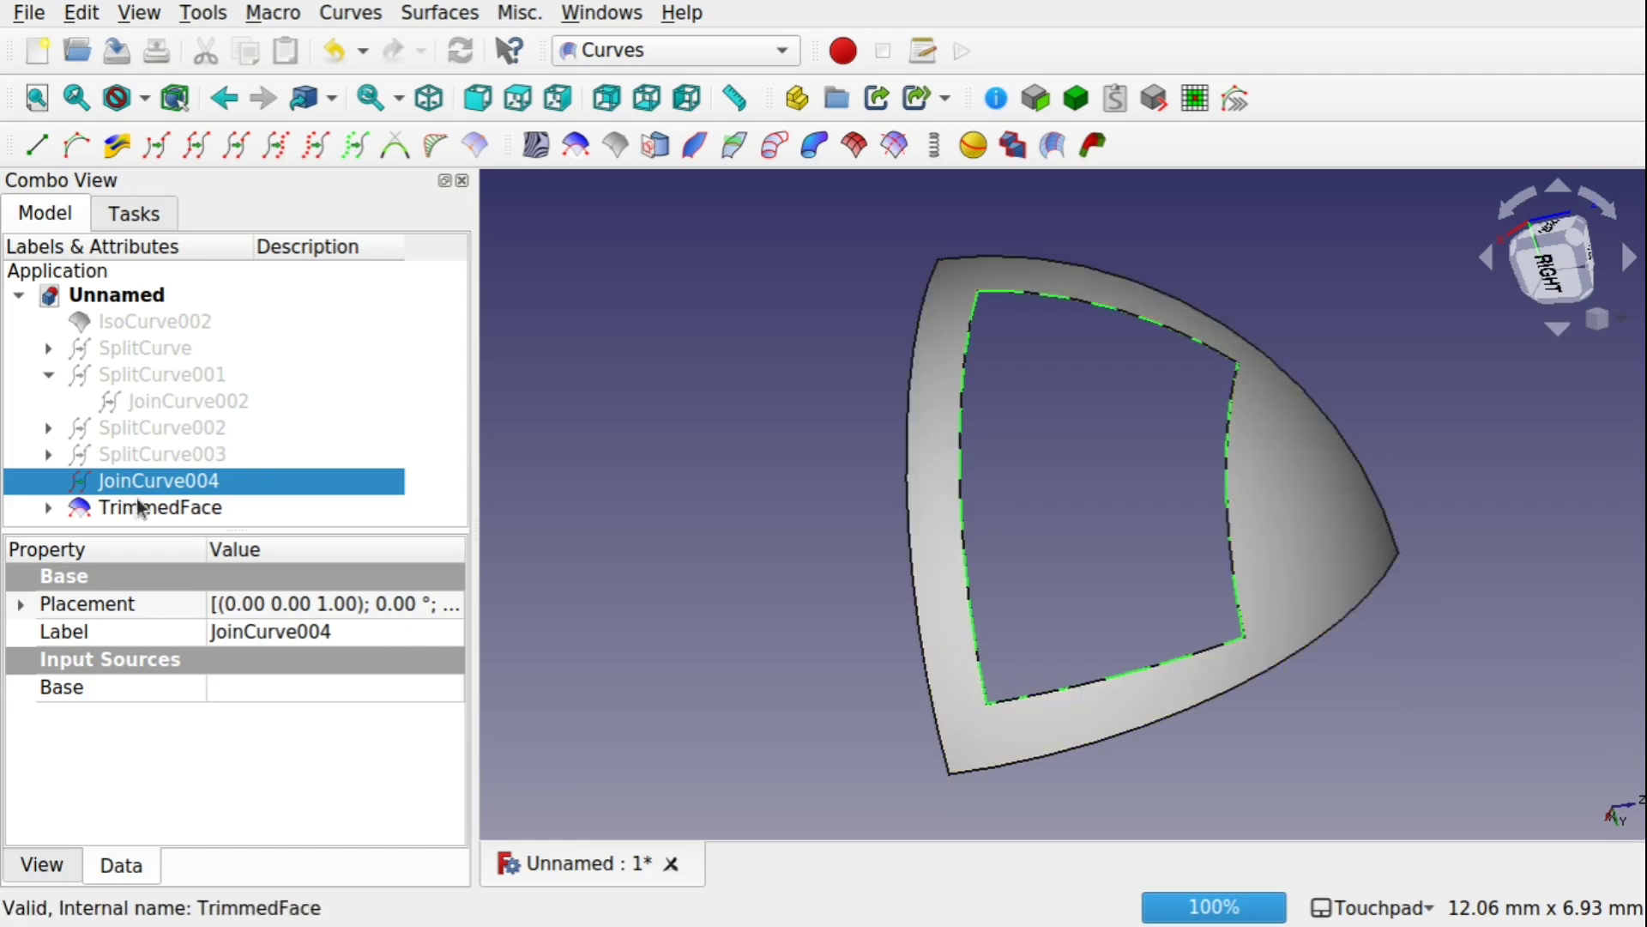
- Delete the trimmed face with the cut-out opening and show the Fillet body again
click(139, 508)
key(Delete)
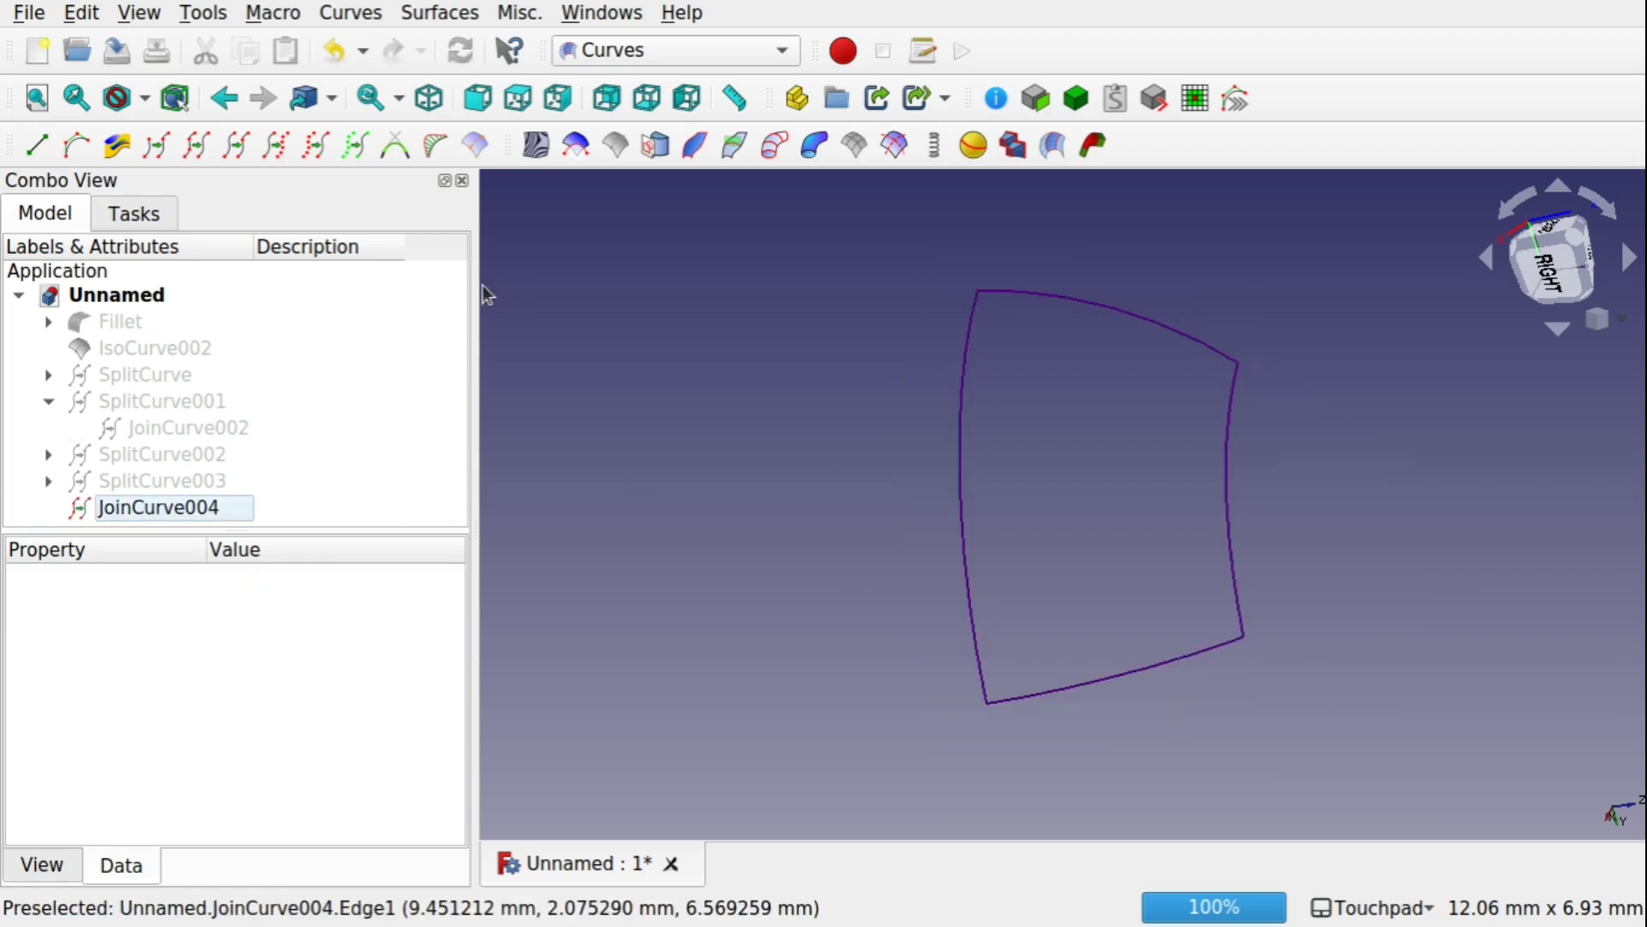
click(133, 322)
key(space)
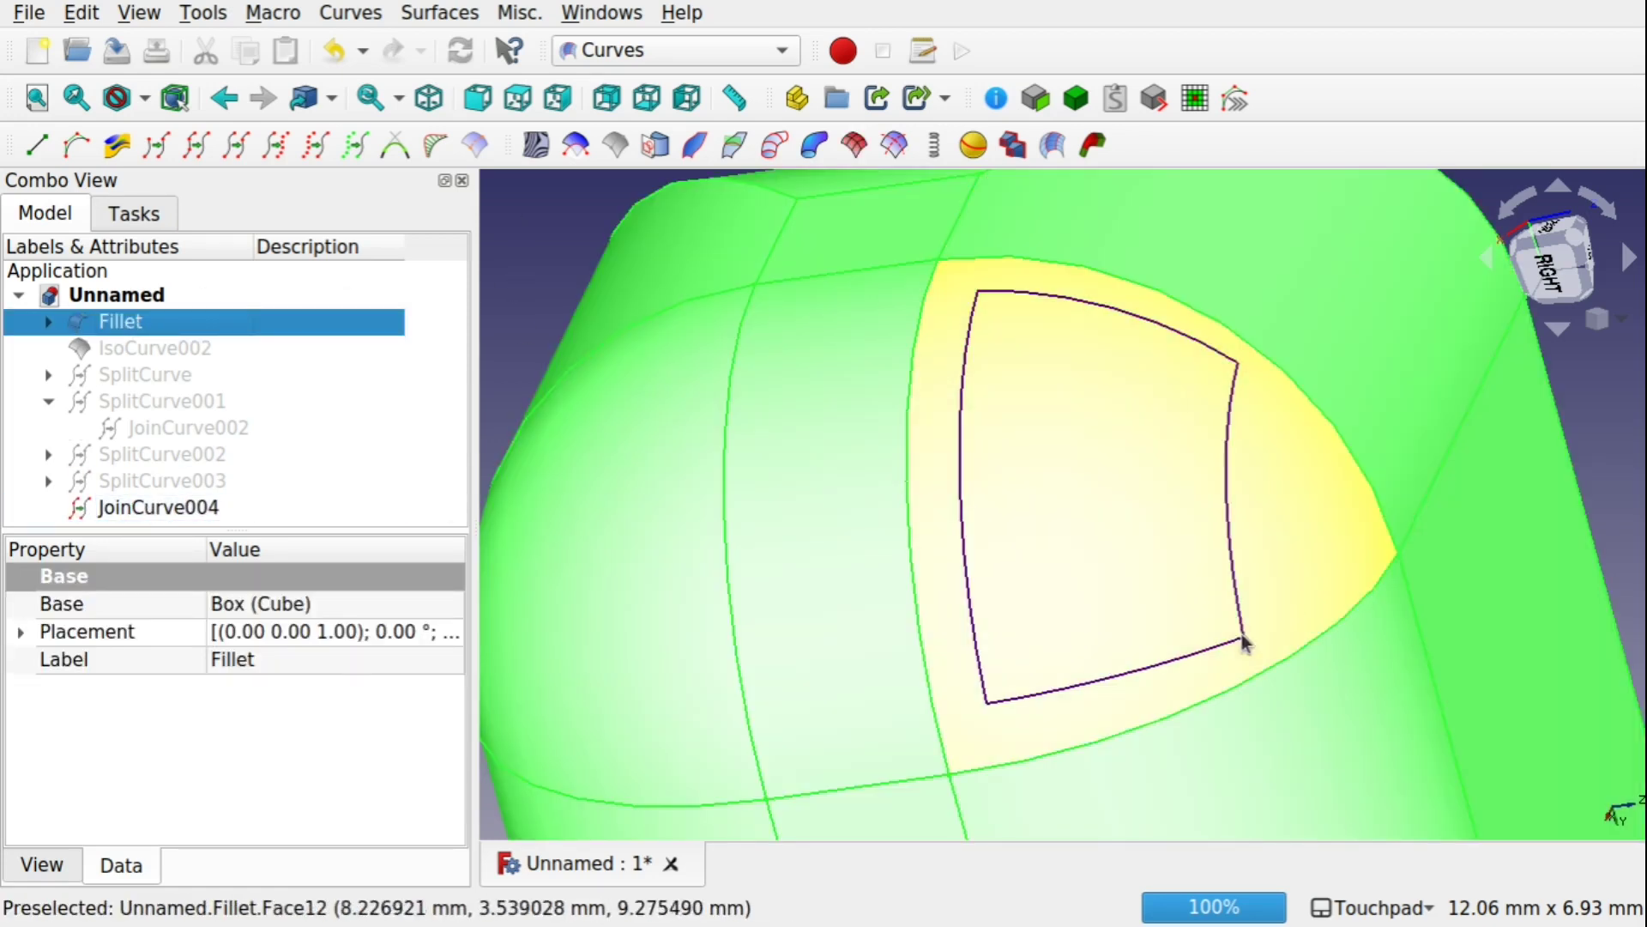
- Trim the rounded corner face with the joined outline, picking a point inside it to keep the inner patch
click(1183, 665)
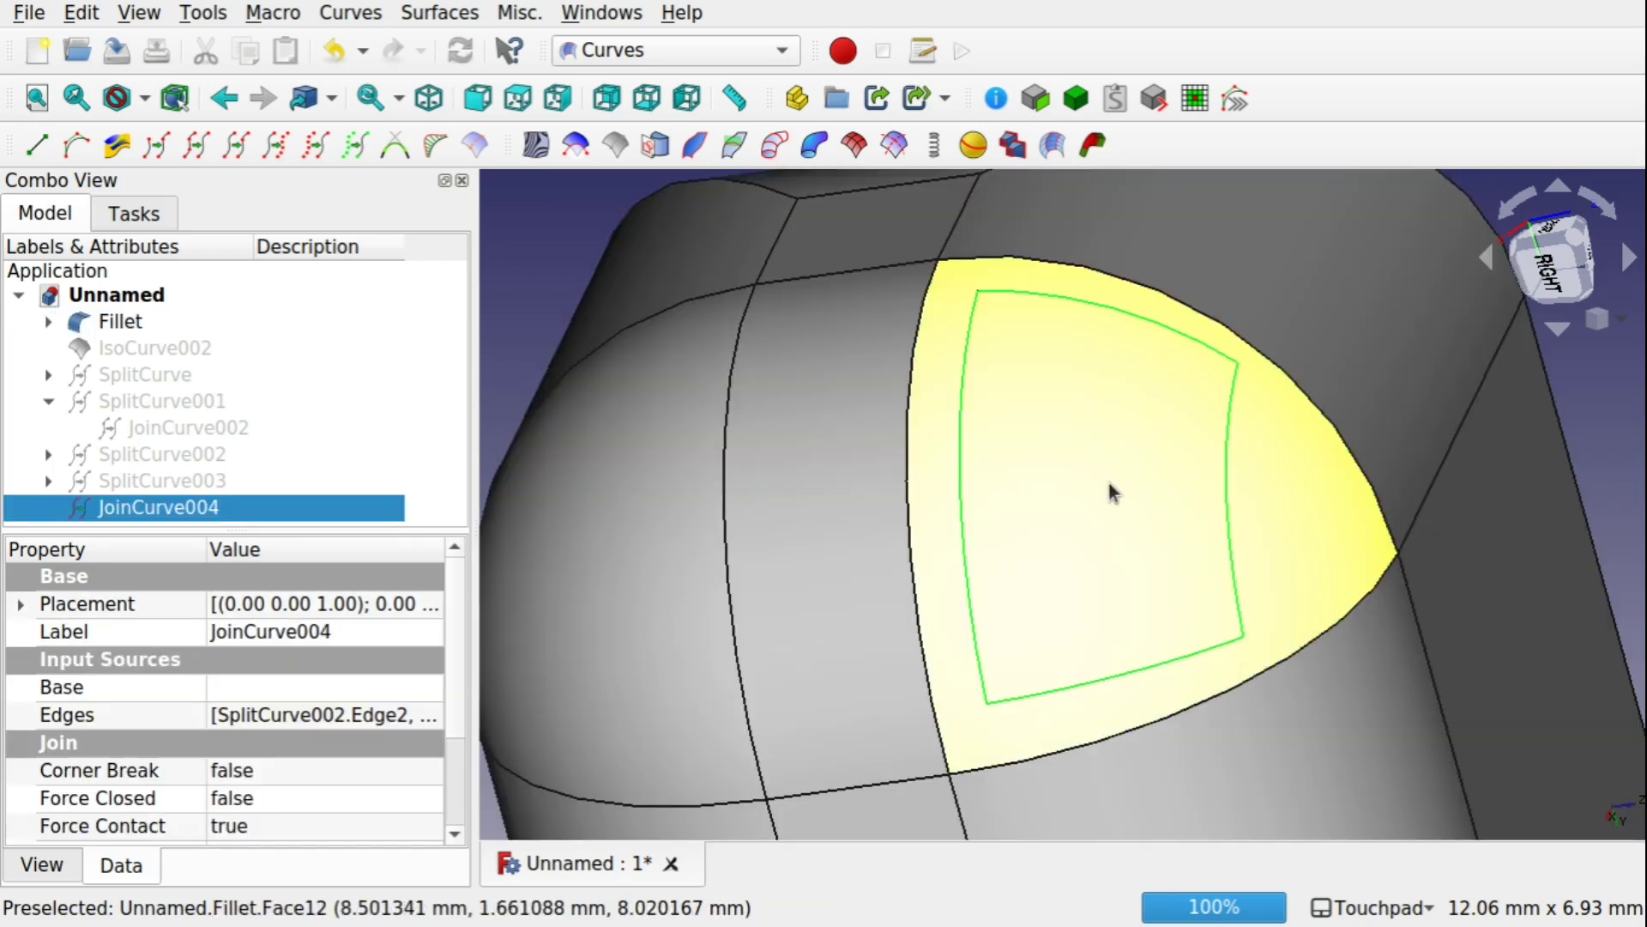
ctrl+click(1108, 489)
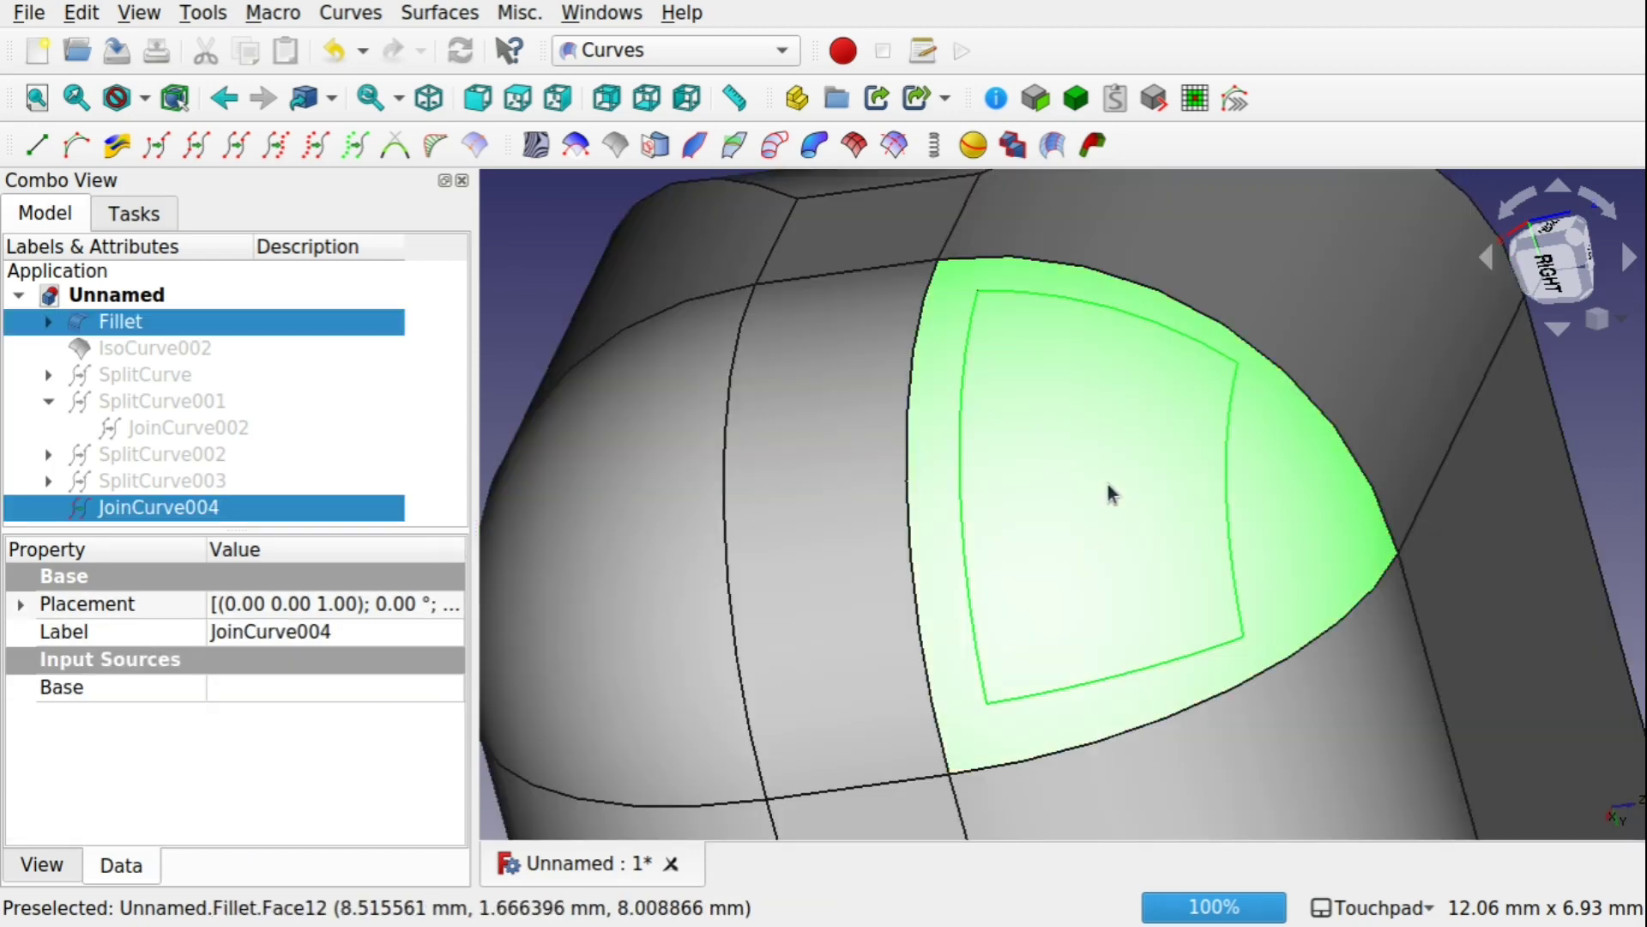
click(578, 146)
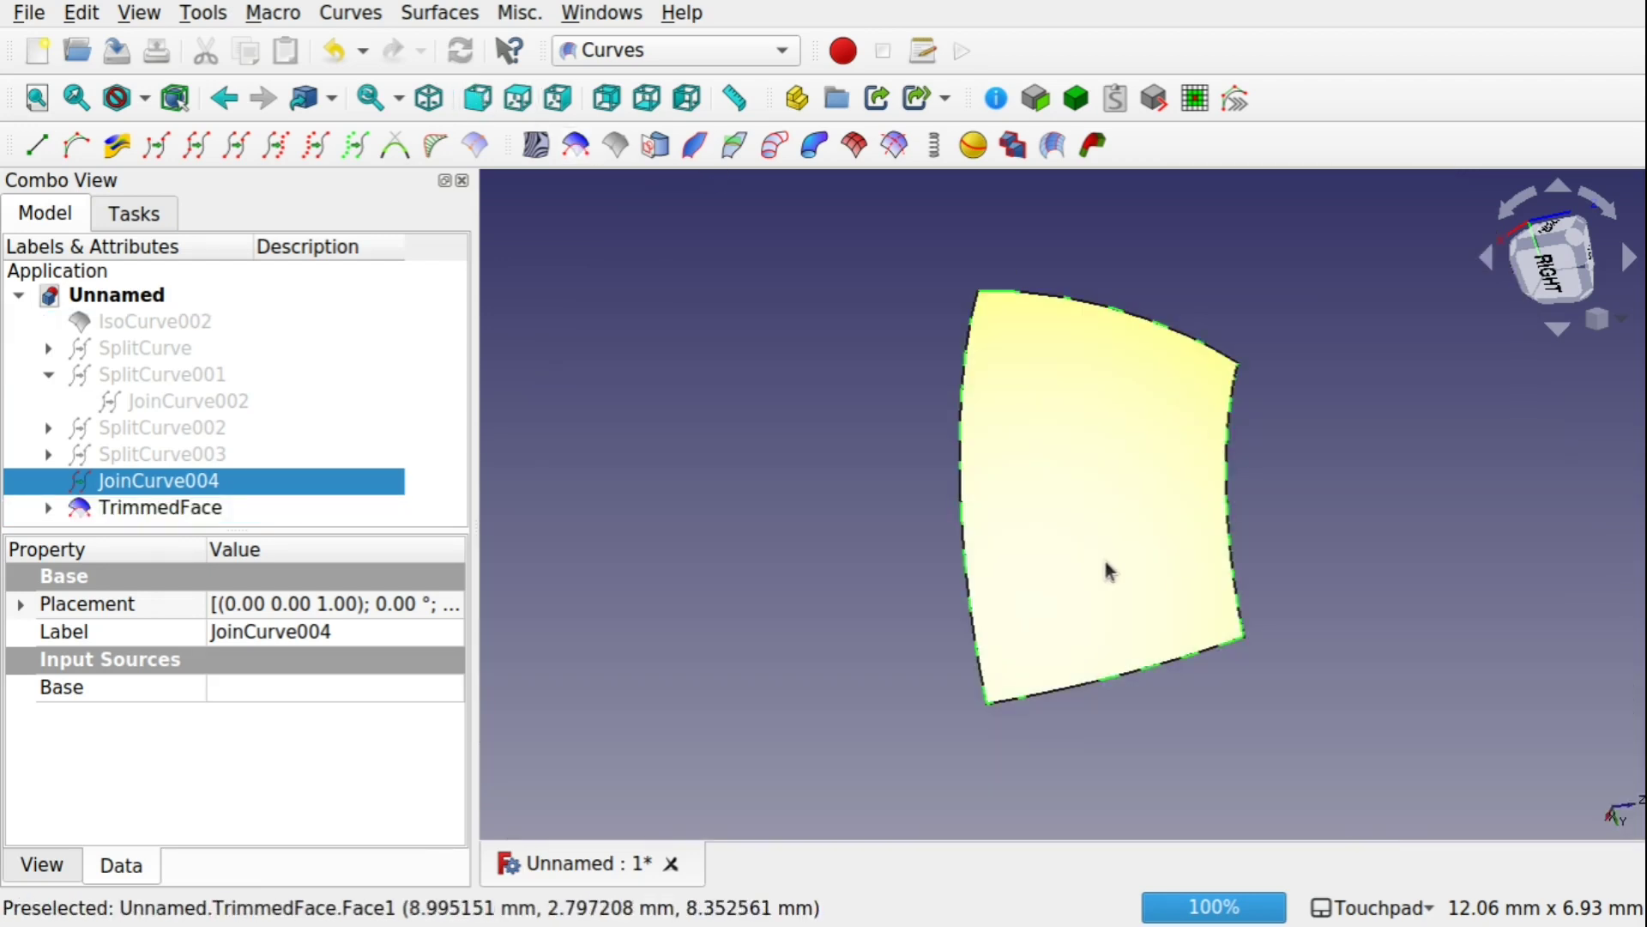
click(1322, 526)
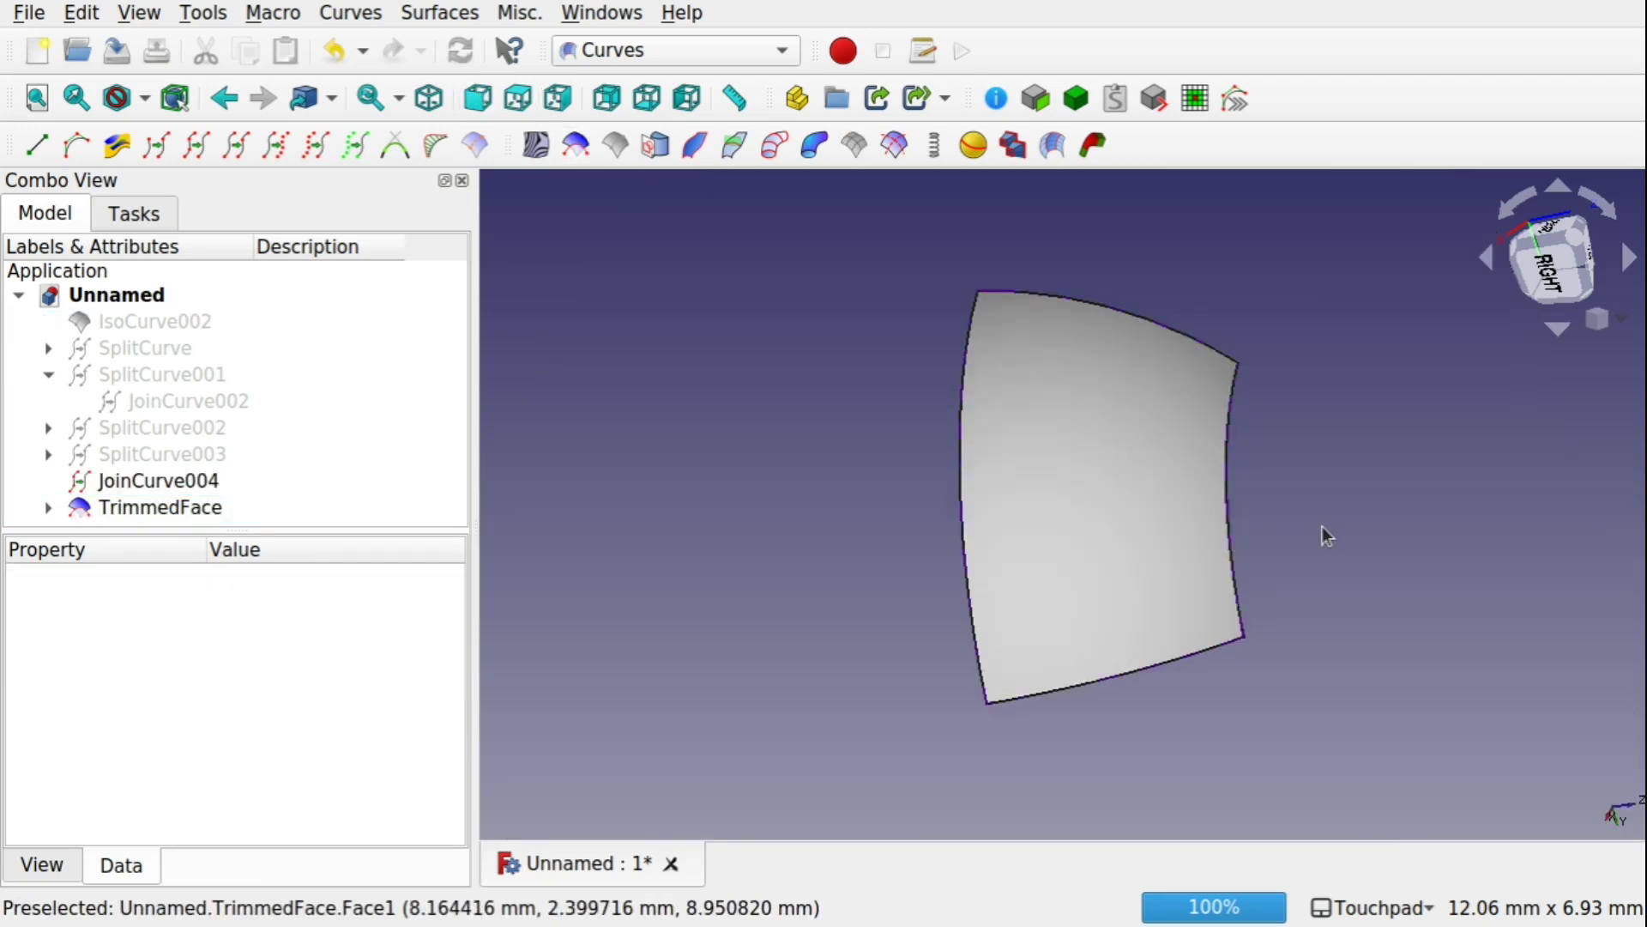
- Expand TrimmedFace in the model tree, select its source Fillet, and examine the curved patch from the side
click(49, 508)
scroll(459, 420, down, 1)
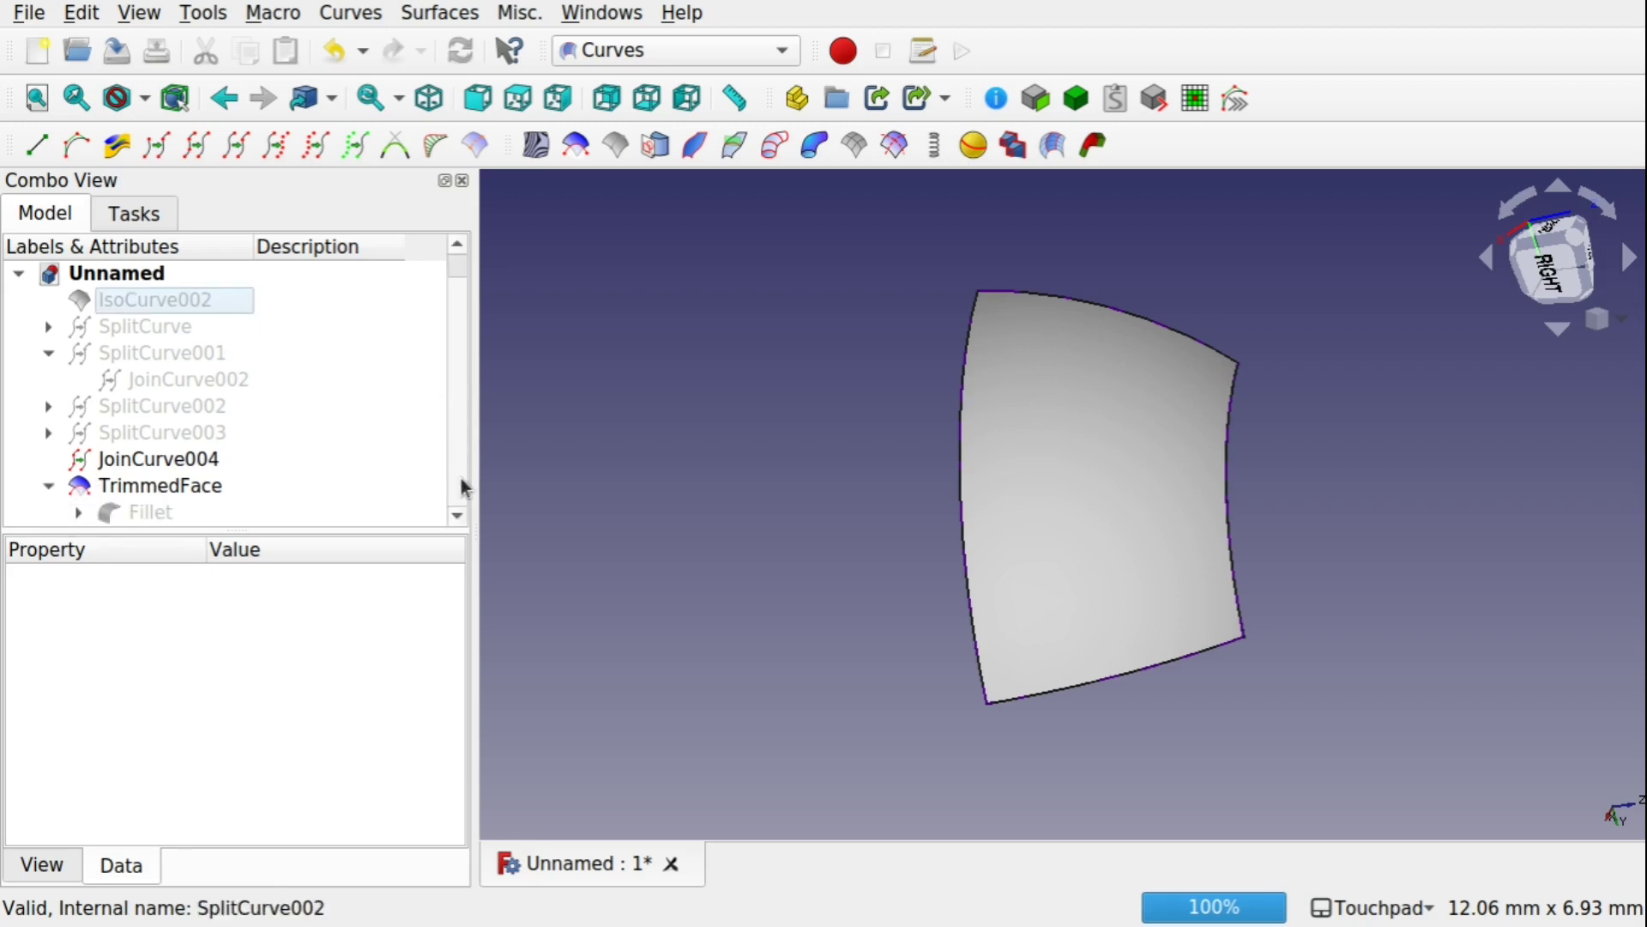
click(169, 515)
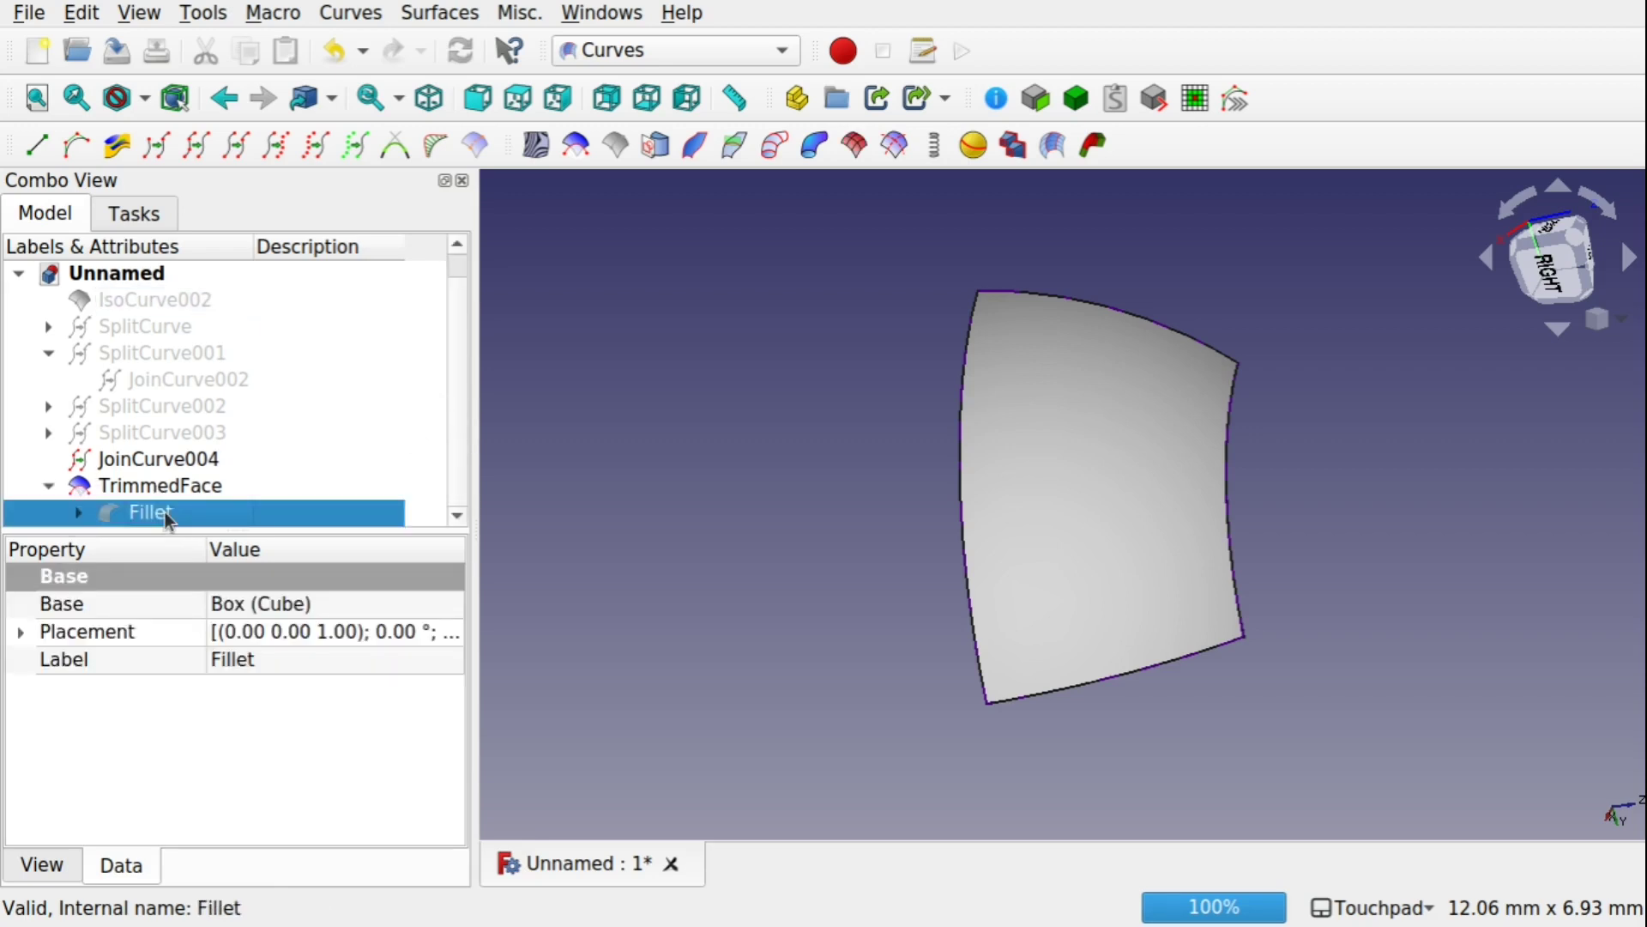
alt+drag(1129, 537, 1166, 369)
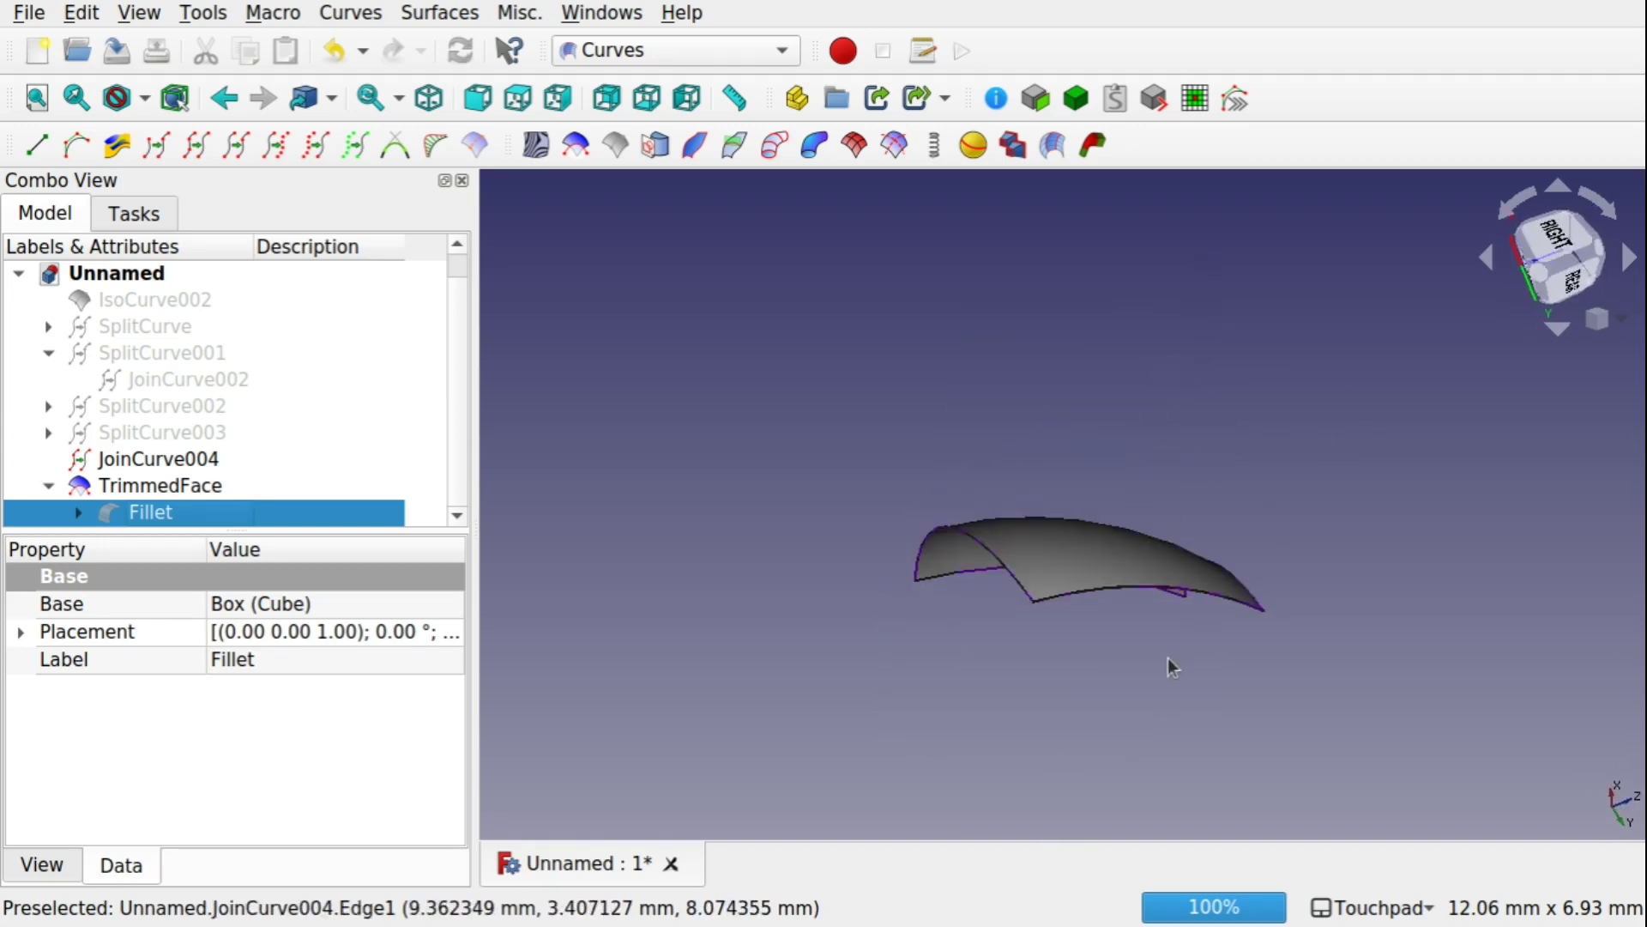
- Temporarily show the source Fillet body to compare it with the trimmed corner patch
alt+drag(1172, 668, 1158, 592)
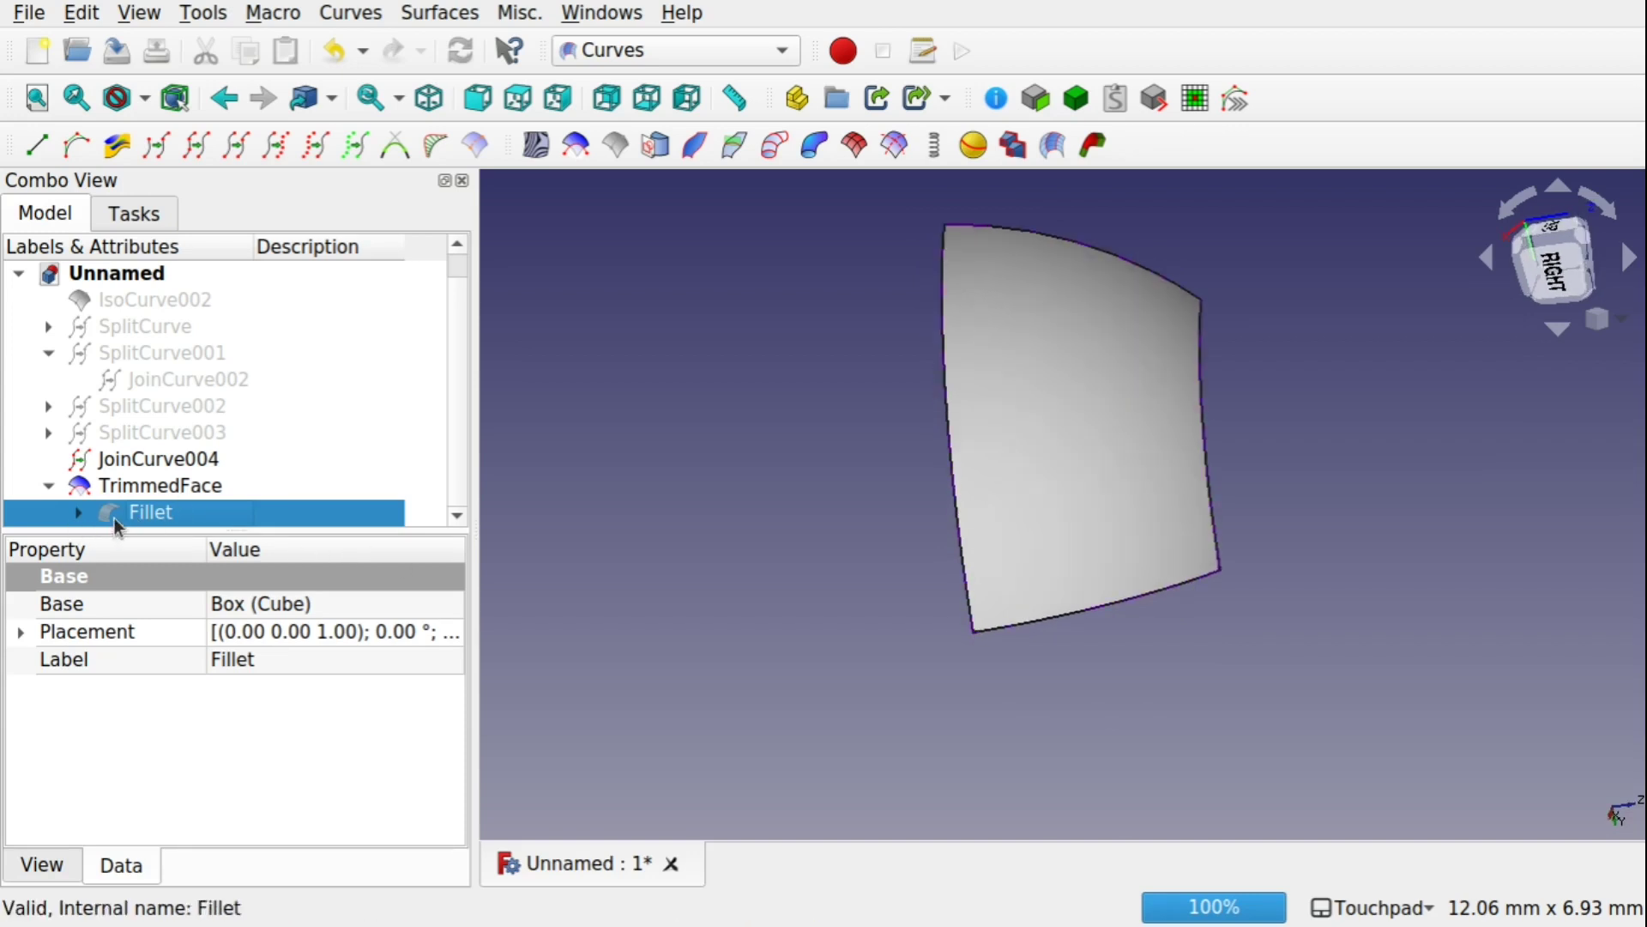
key(space)
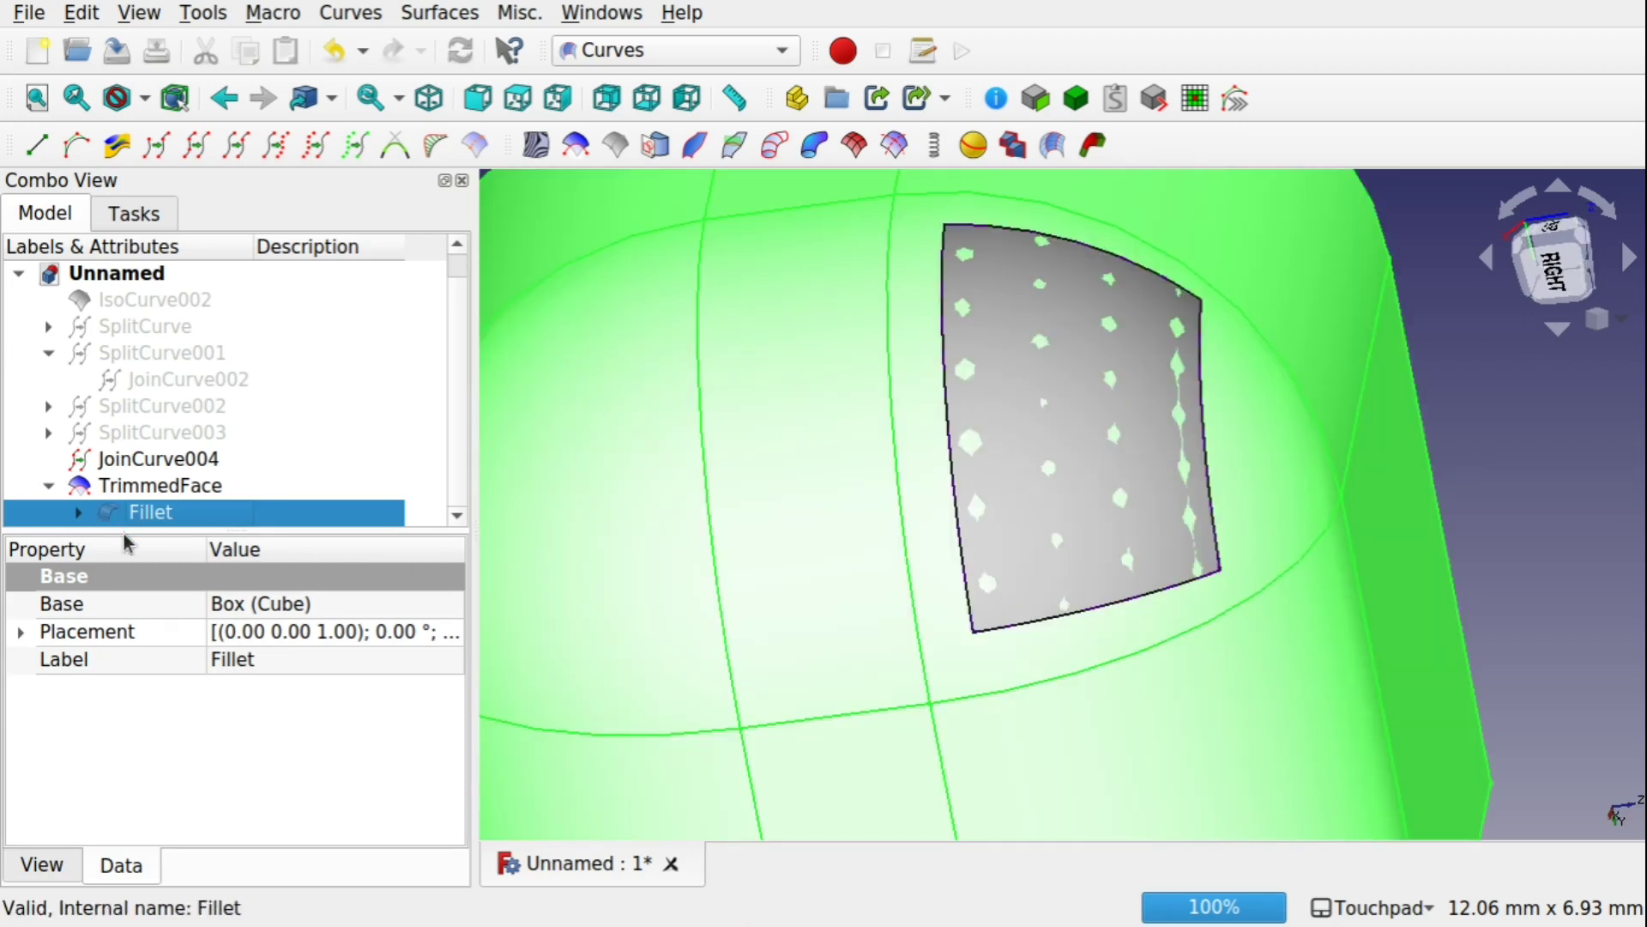
key(space)
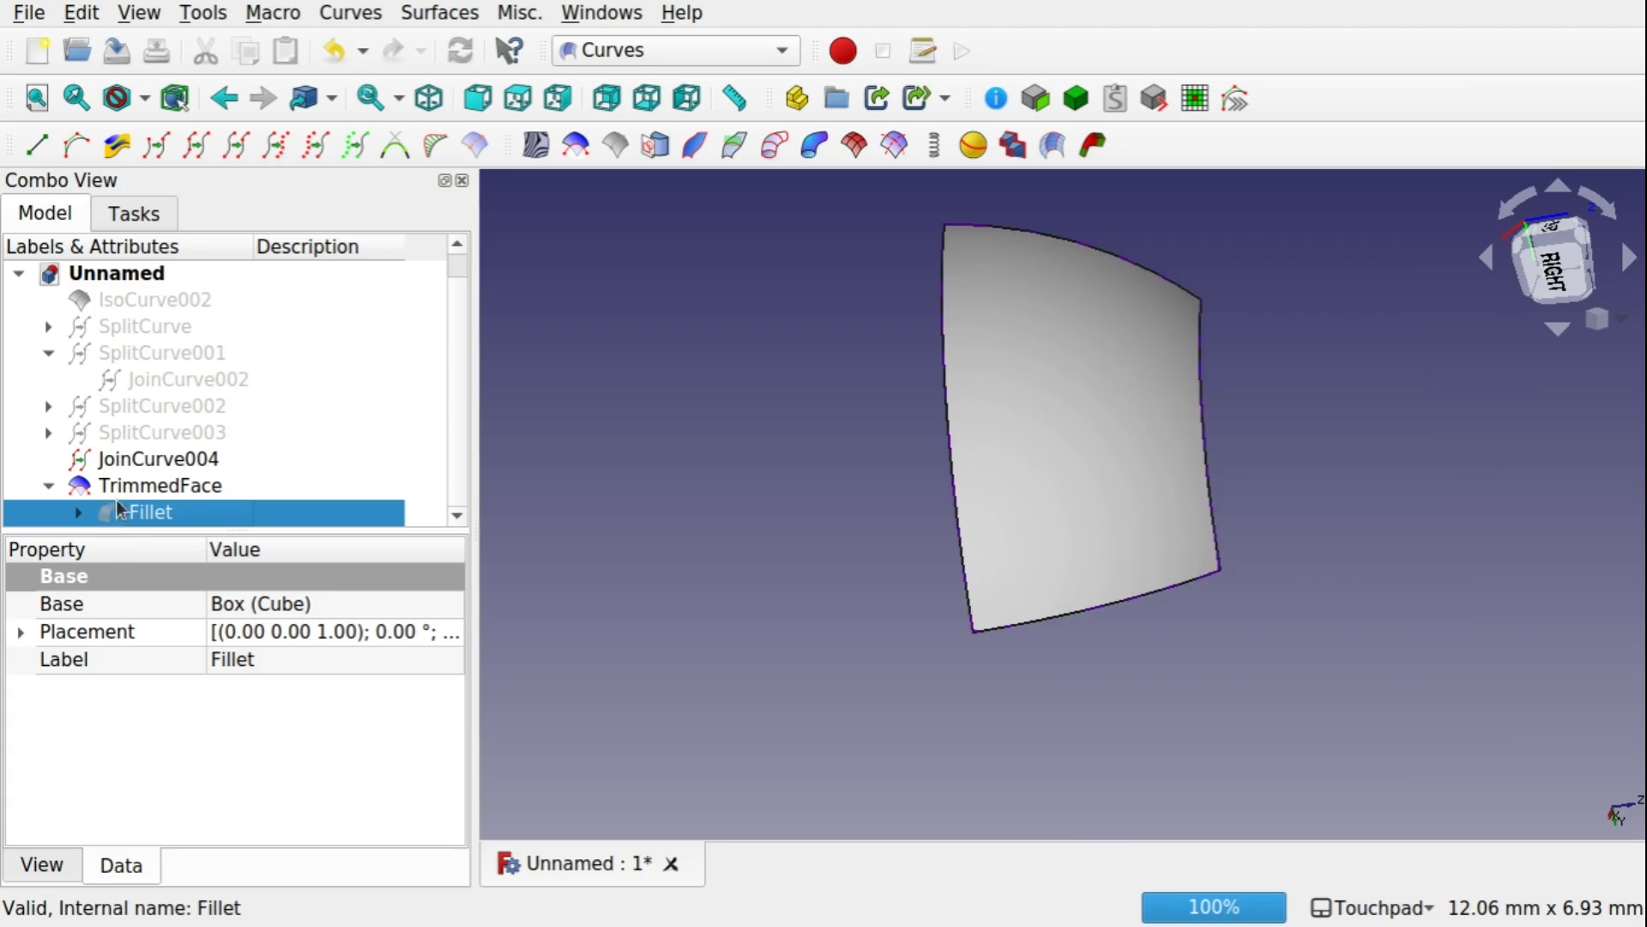
- In the Part workbench, apply a 3D Offset to TrimmedFace with Fill offset enabled
click(172, 485)
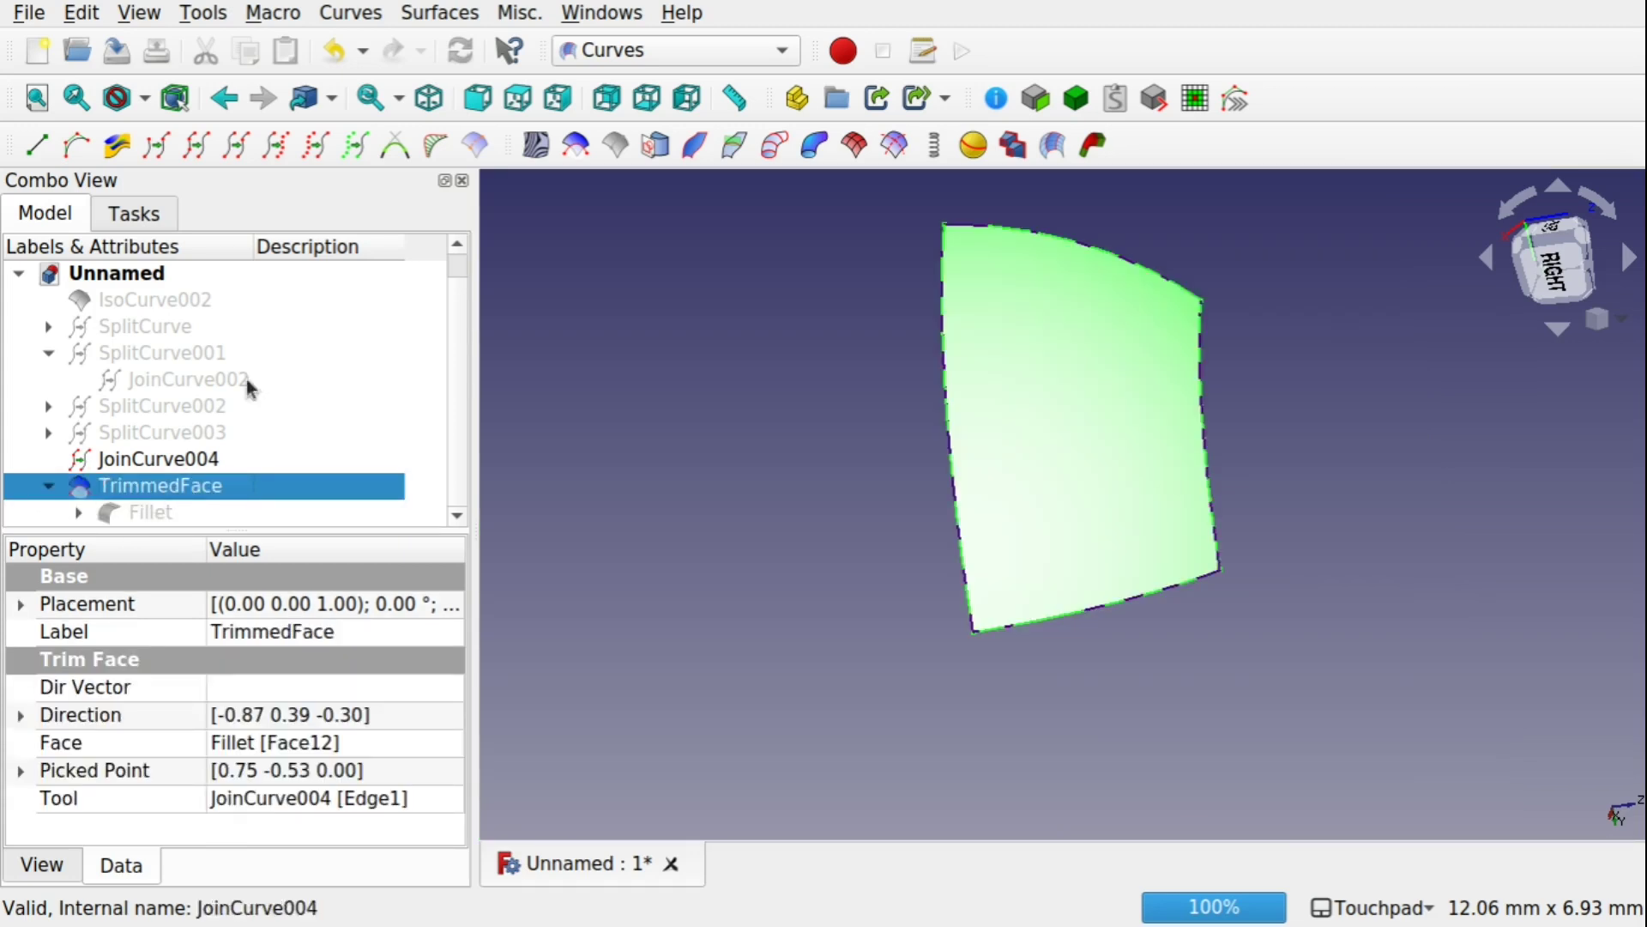
click(734, 54)
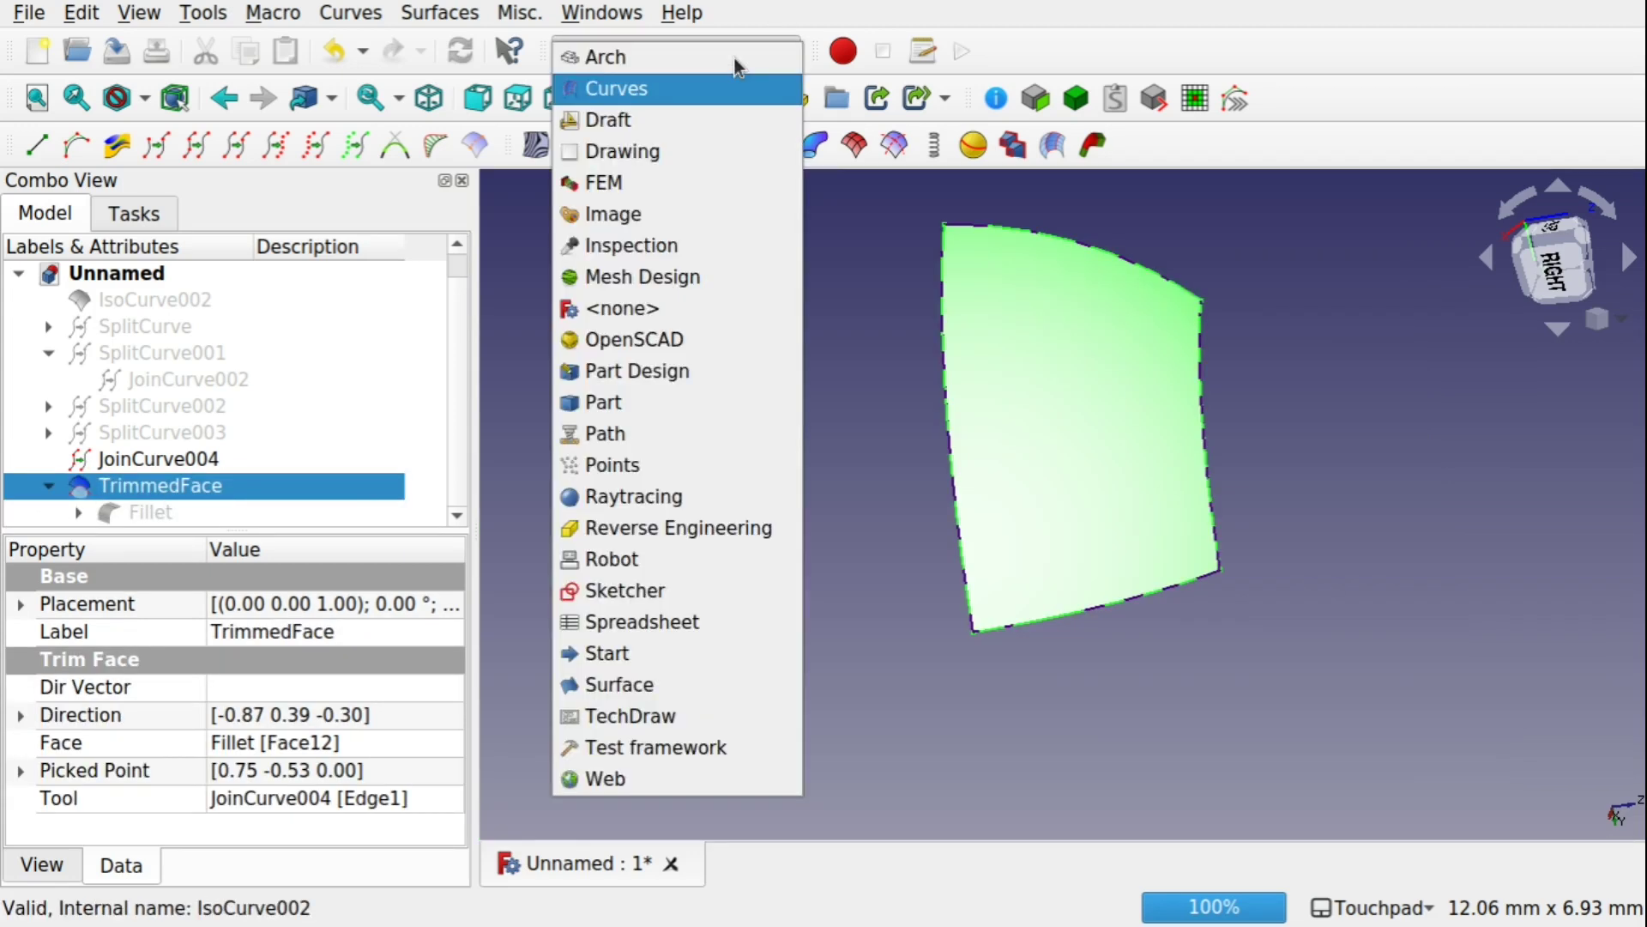
click(652, 403)
alt+drag(1029, 429, 1075, 458)
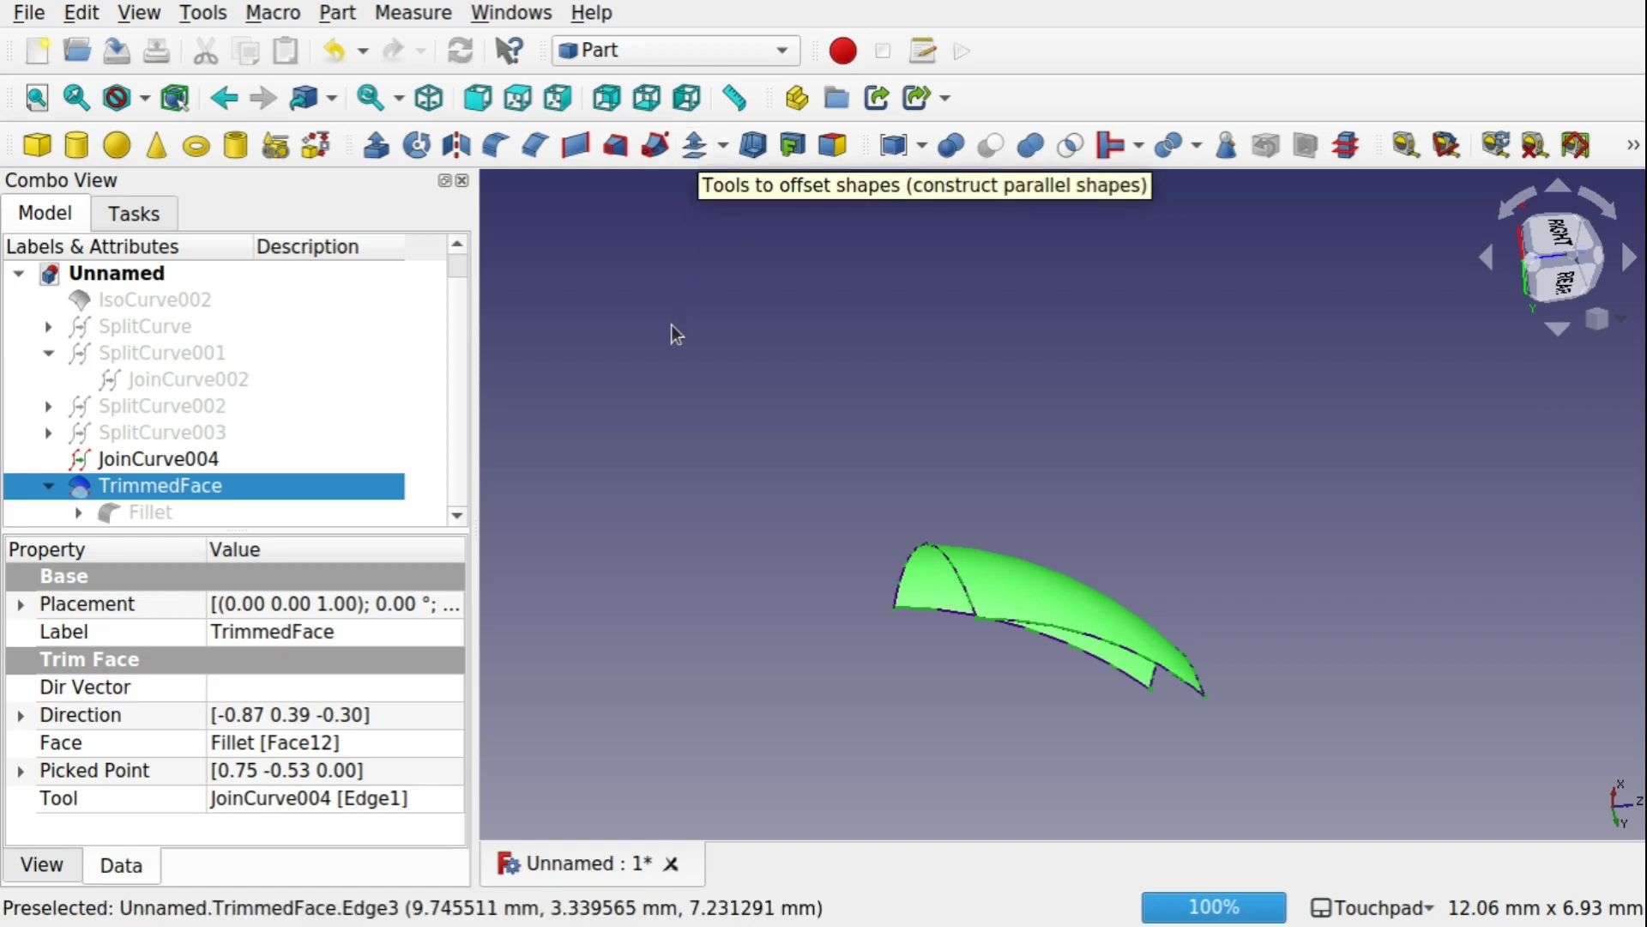
click(338, 13)
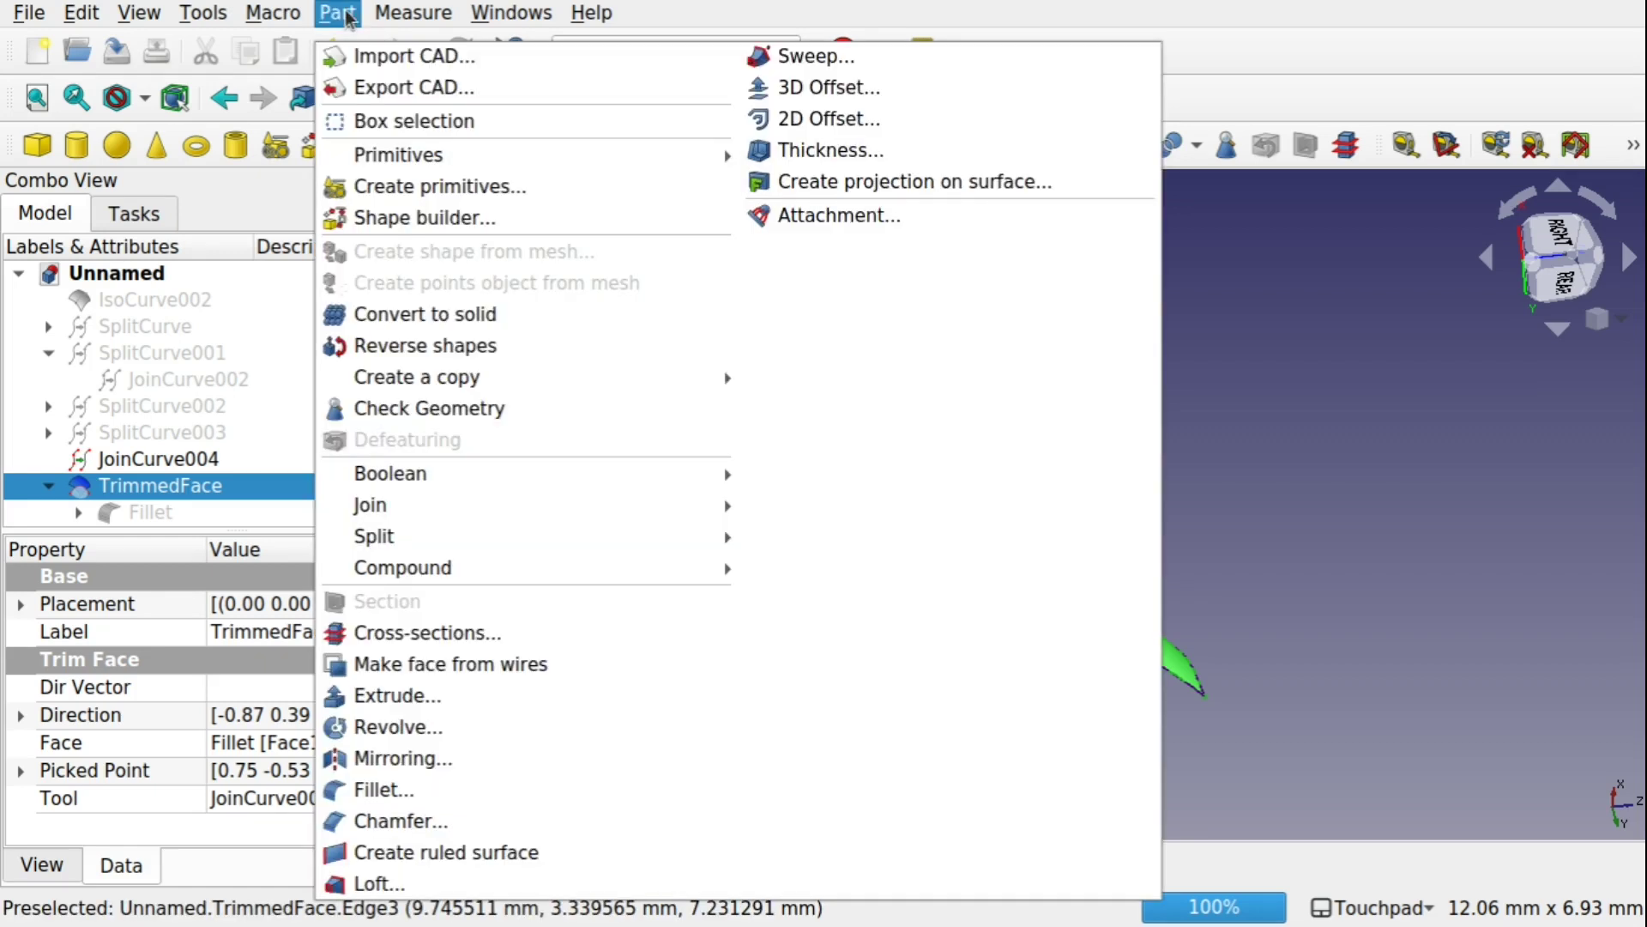
click(828, 88)
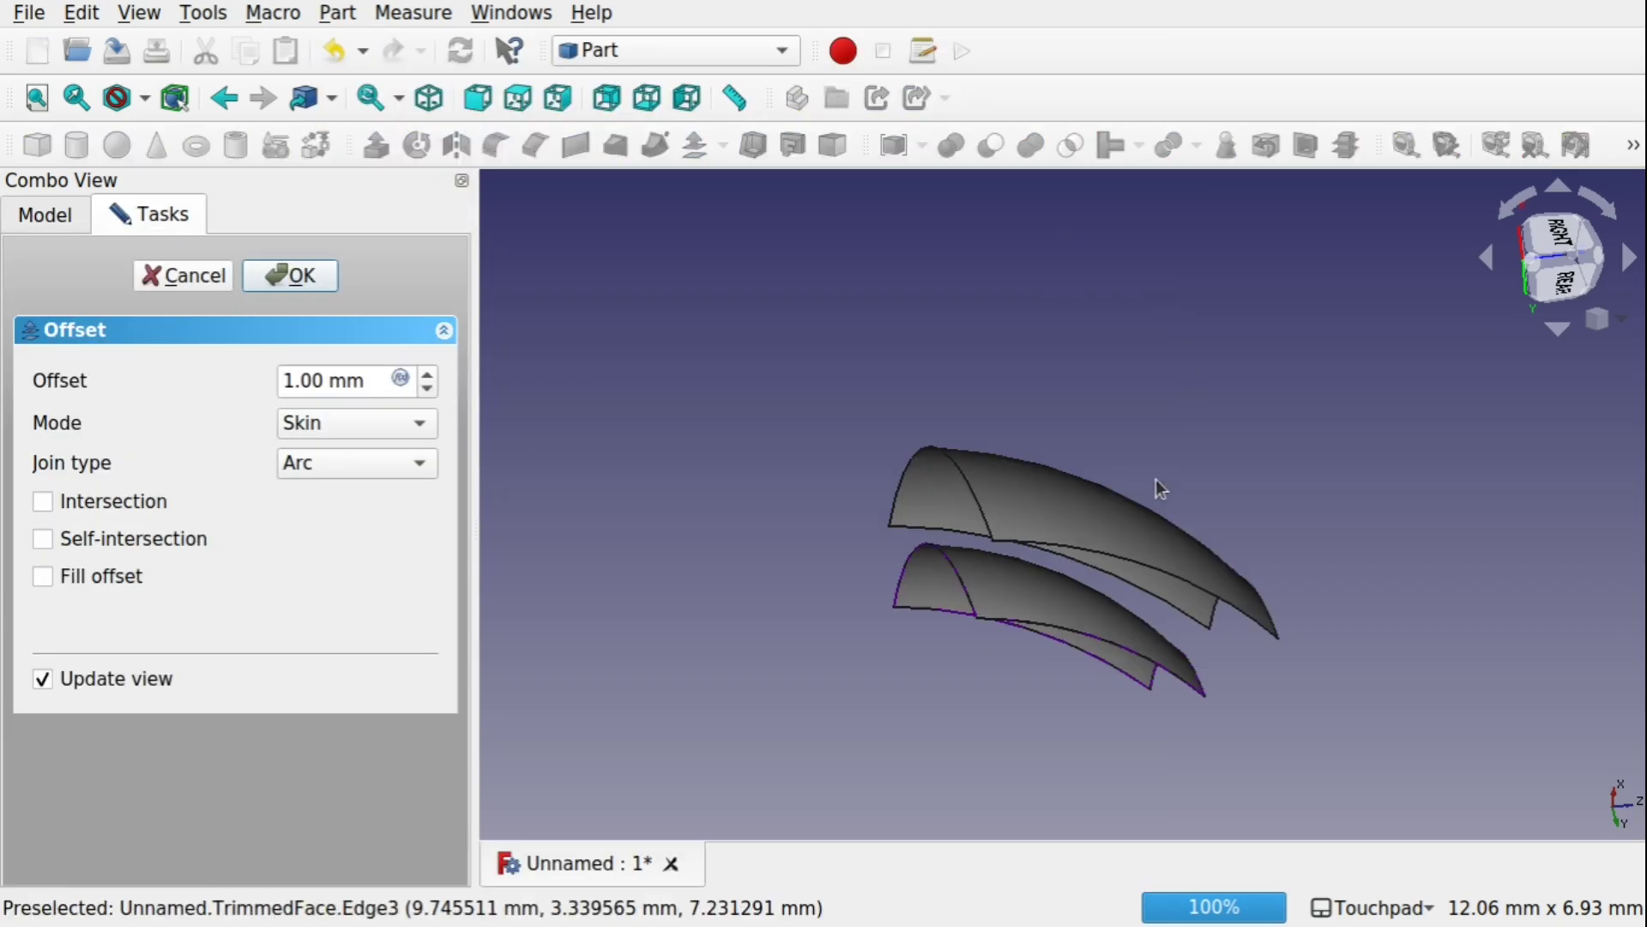
alt+drag(1140, 478, 993, 478)
click(43, 576)
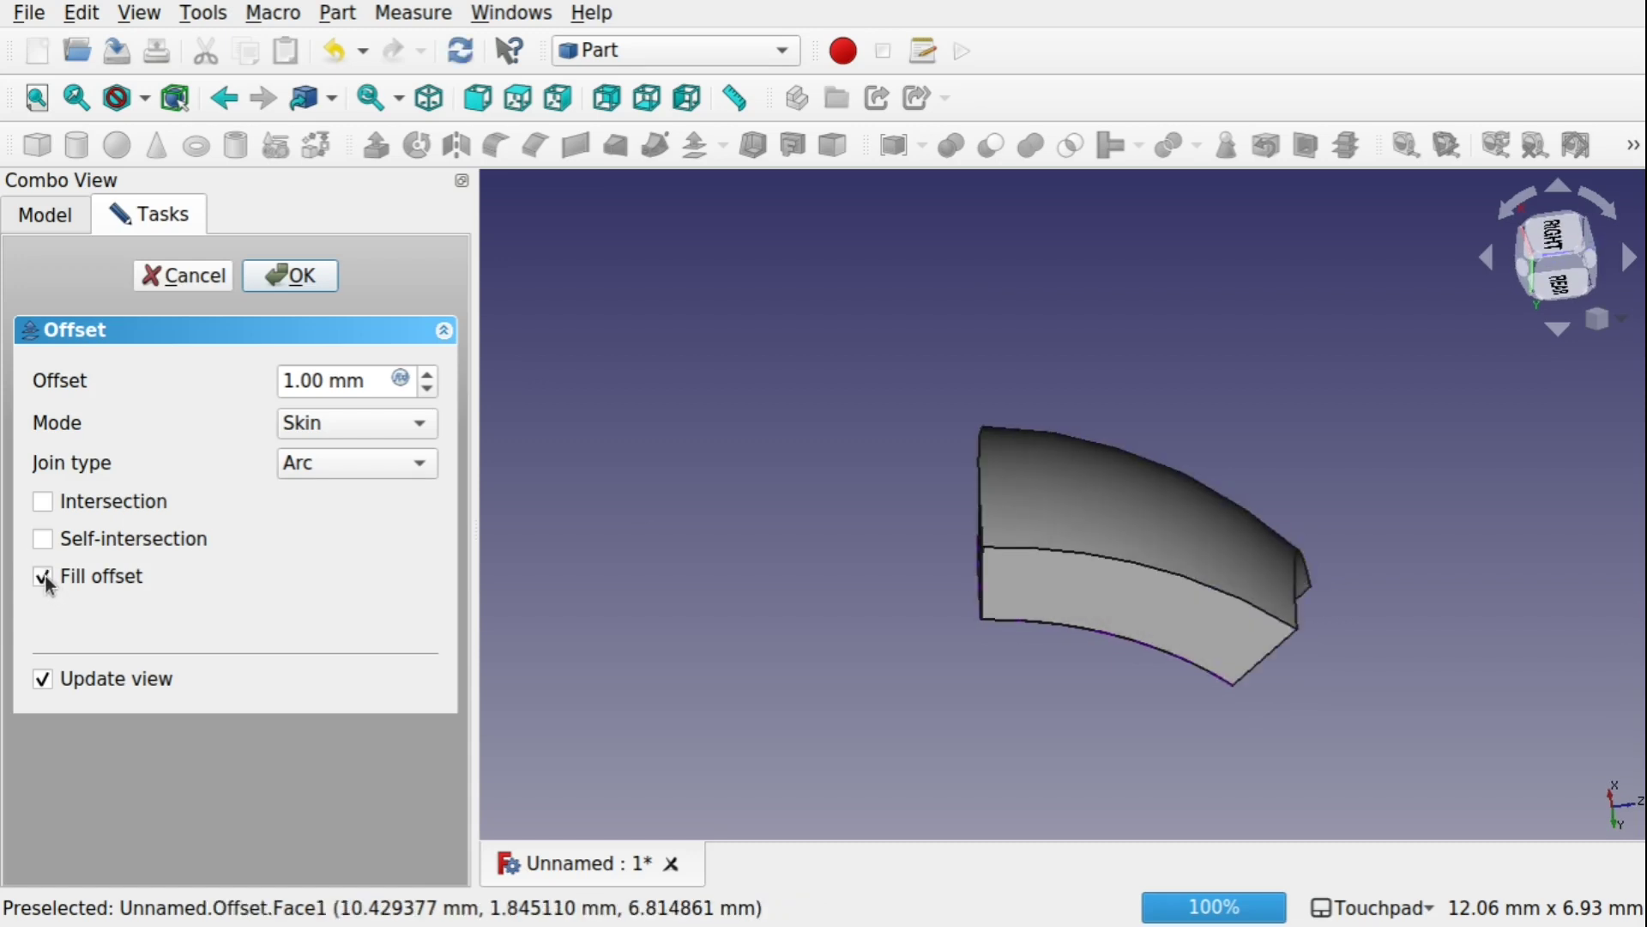
- Set the offset to -0.20 mm so the patch thickens inward, and accept it
click(285, 379)
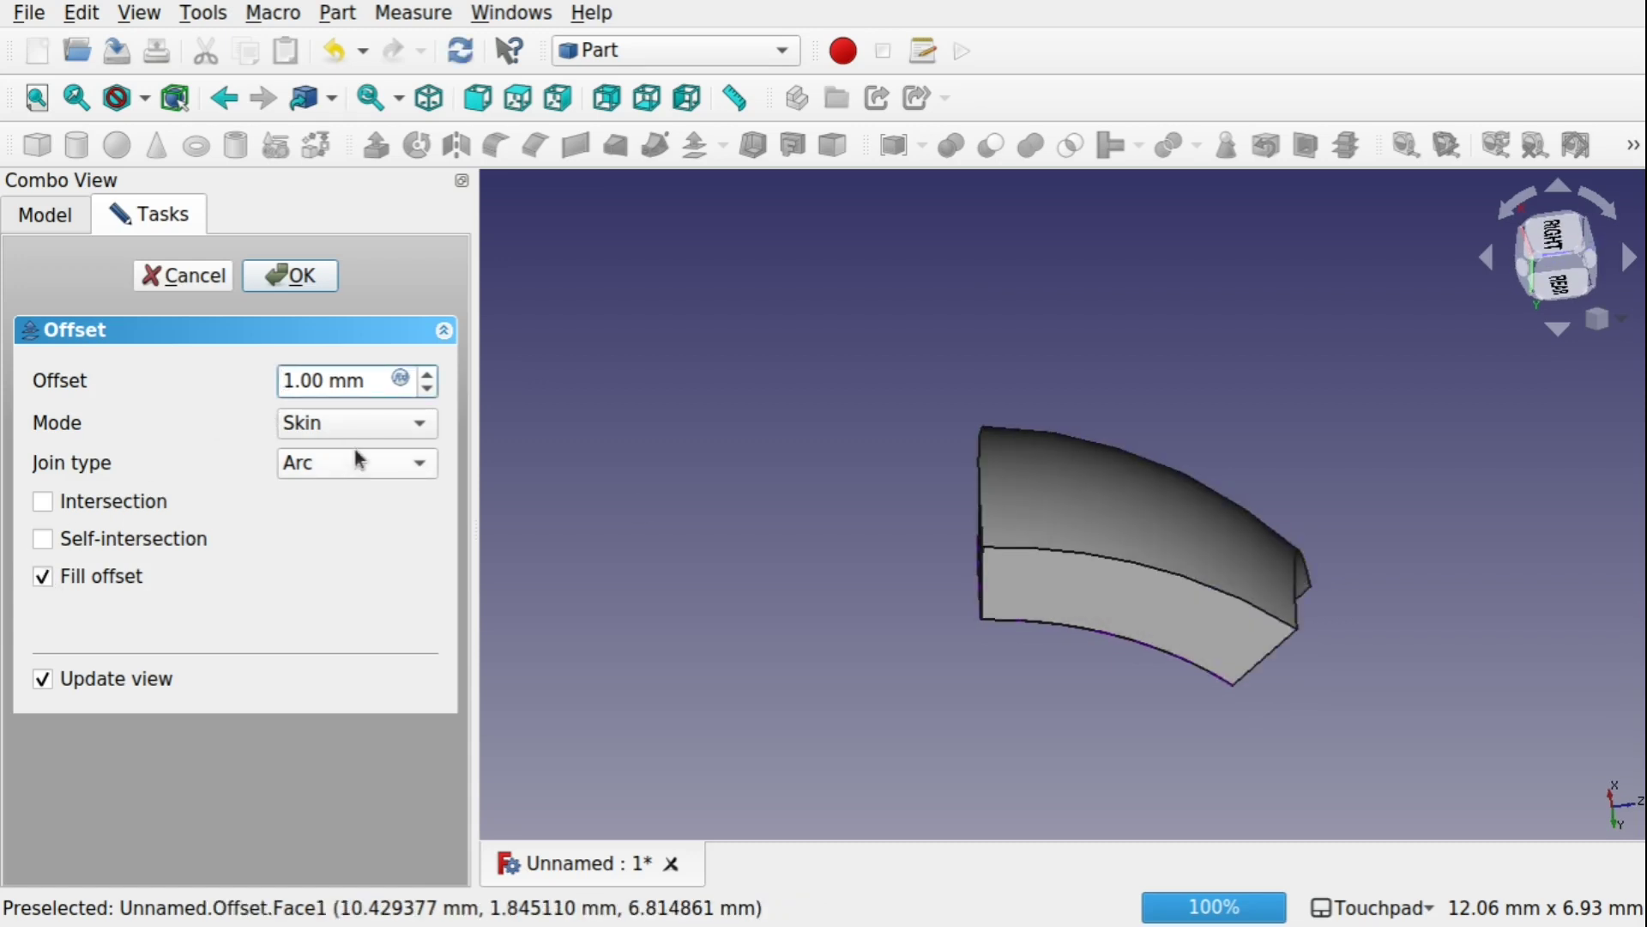
text(-)
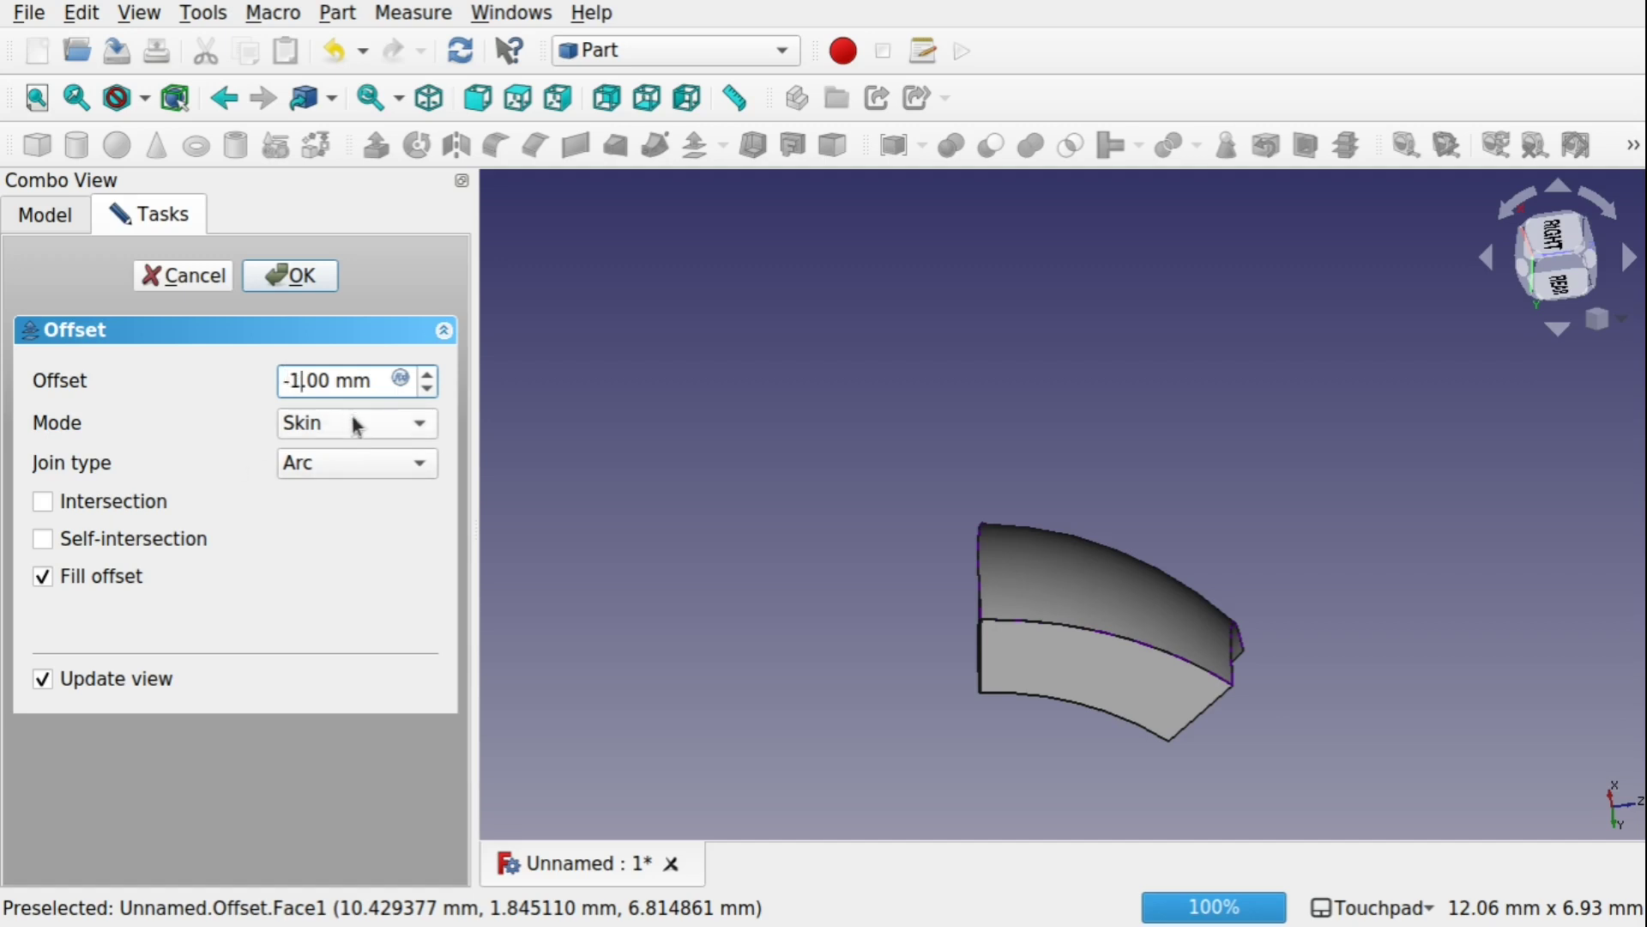
key(Delete)
text(0.)
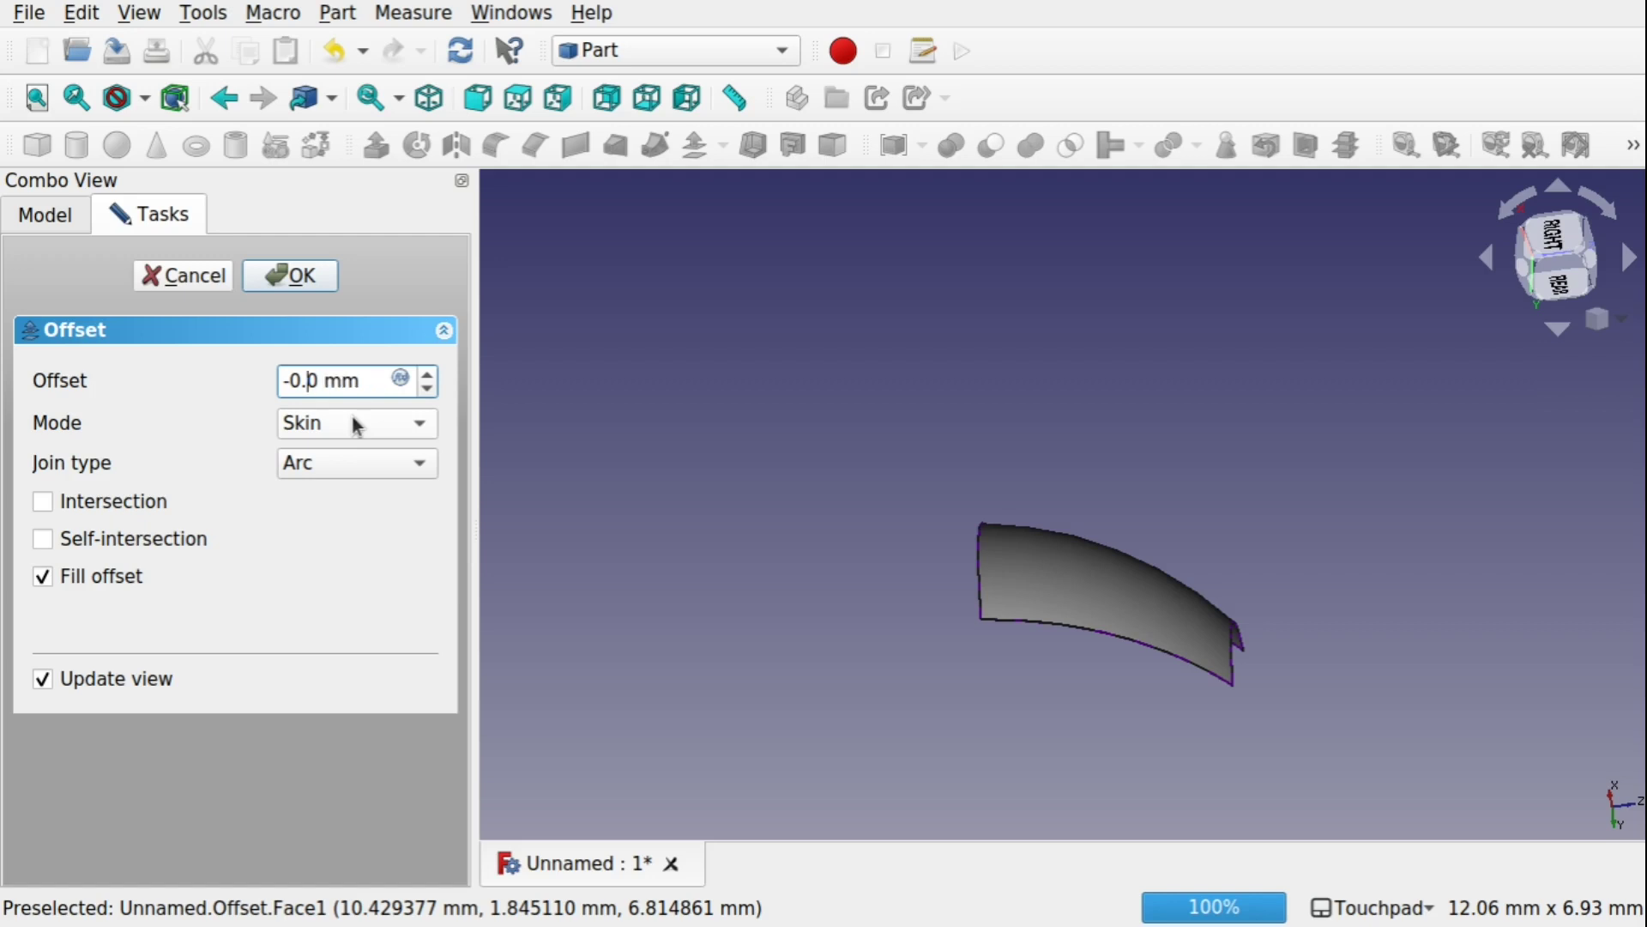
text(2)
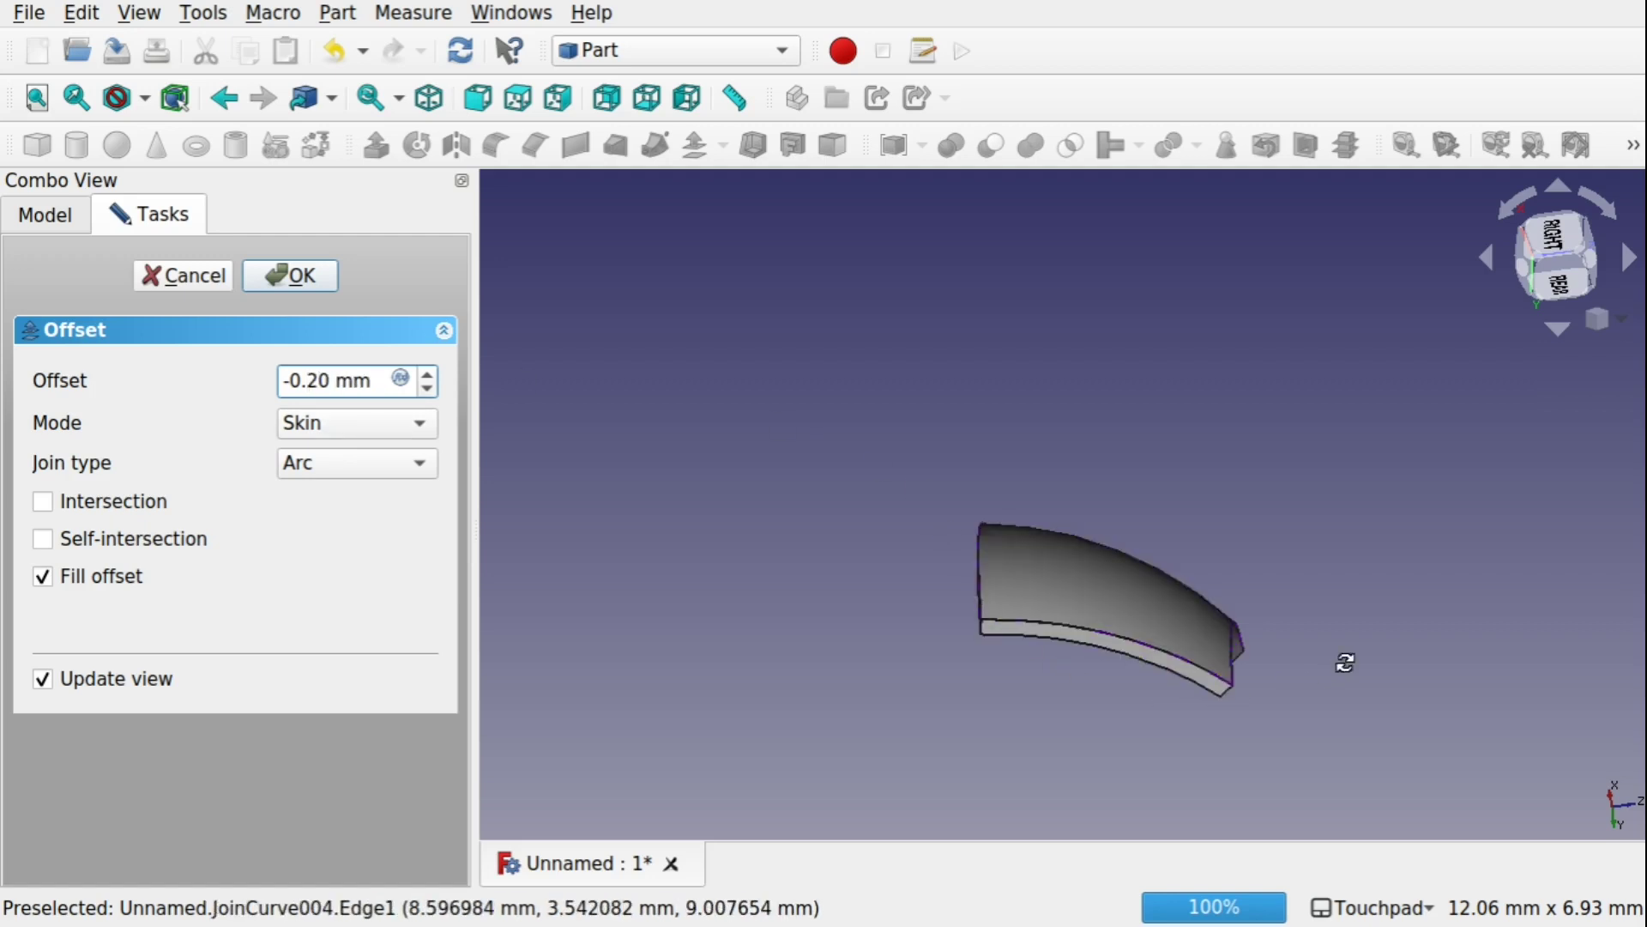
alt+drag(1346, 662, 1040, 382)
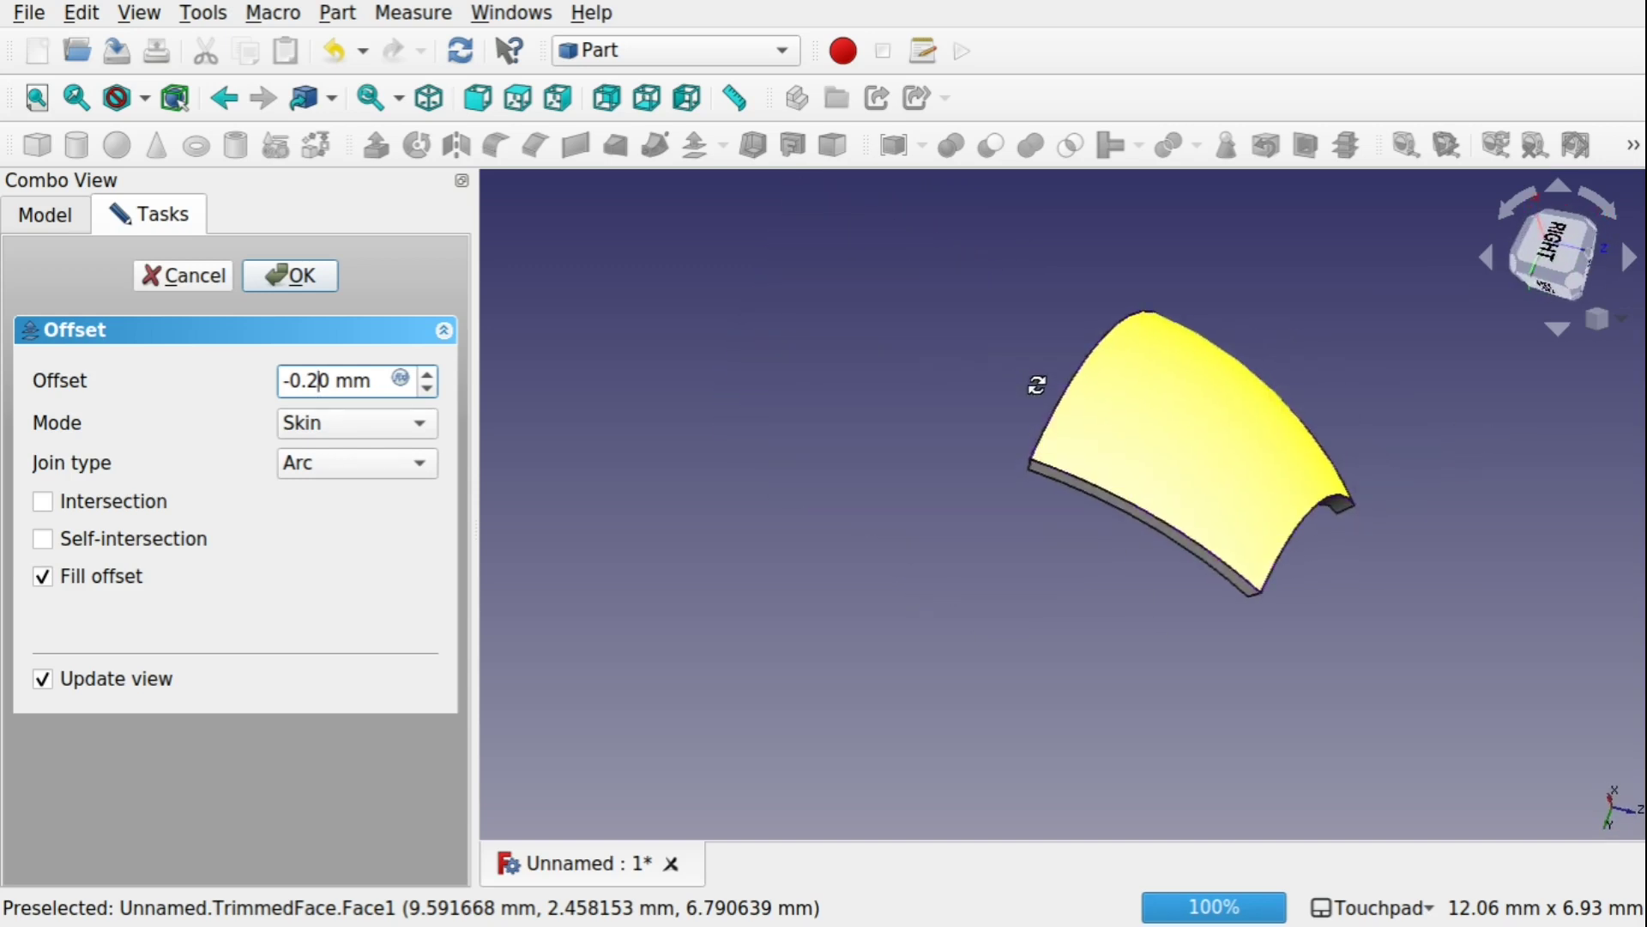
click(300, 277)
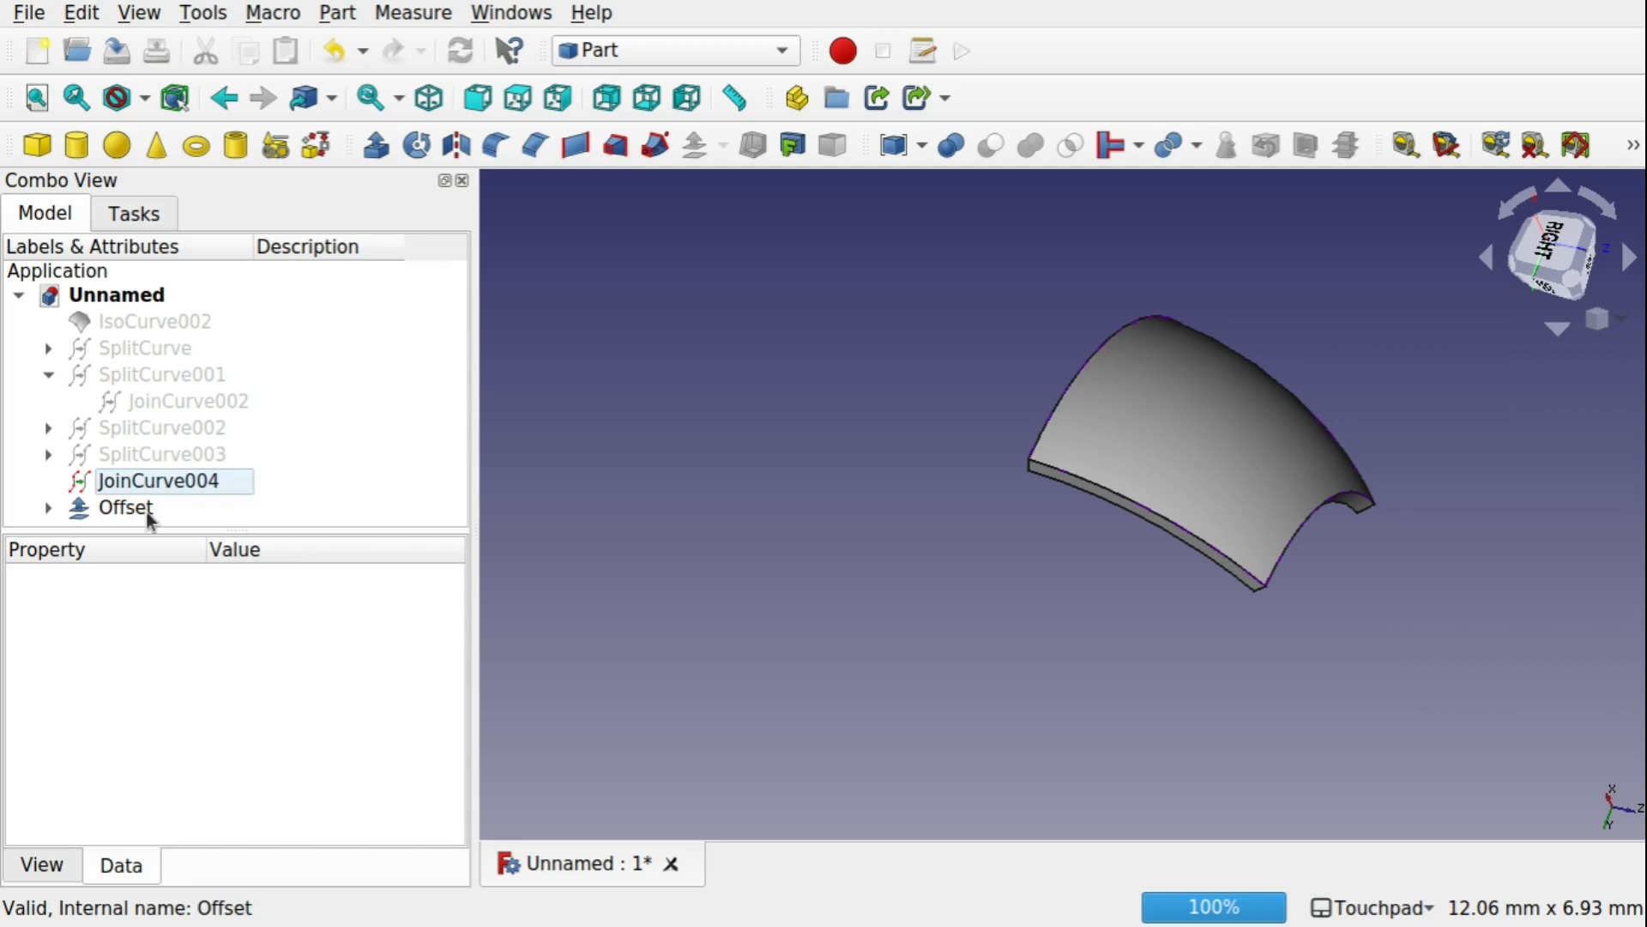
- Expand Offset in the model tree and hide its source TrimmedFace
click(49, 509)
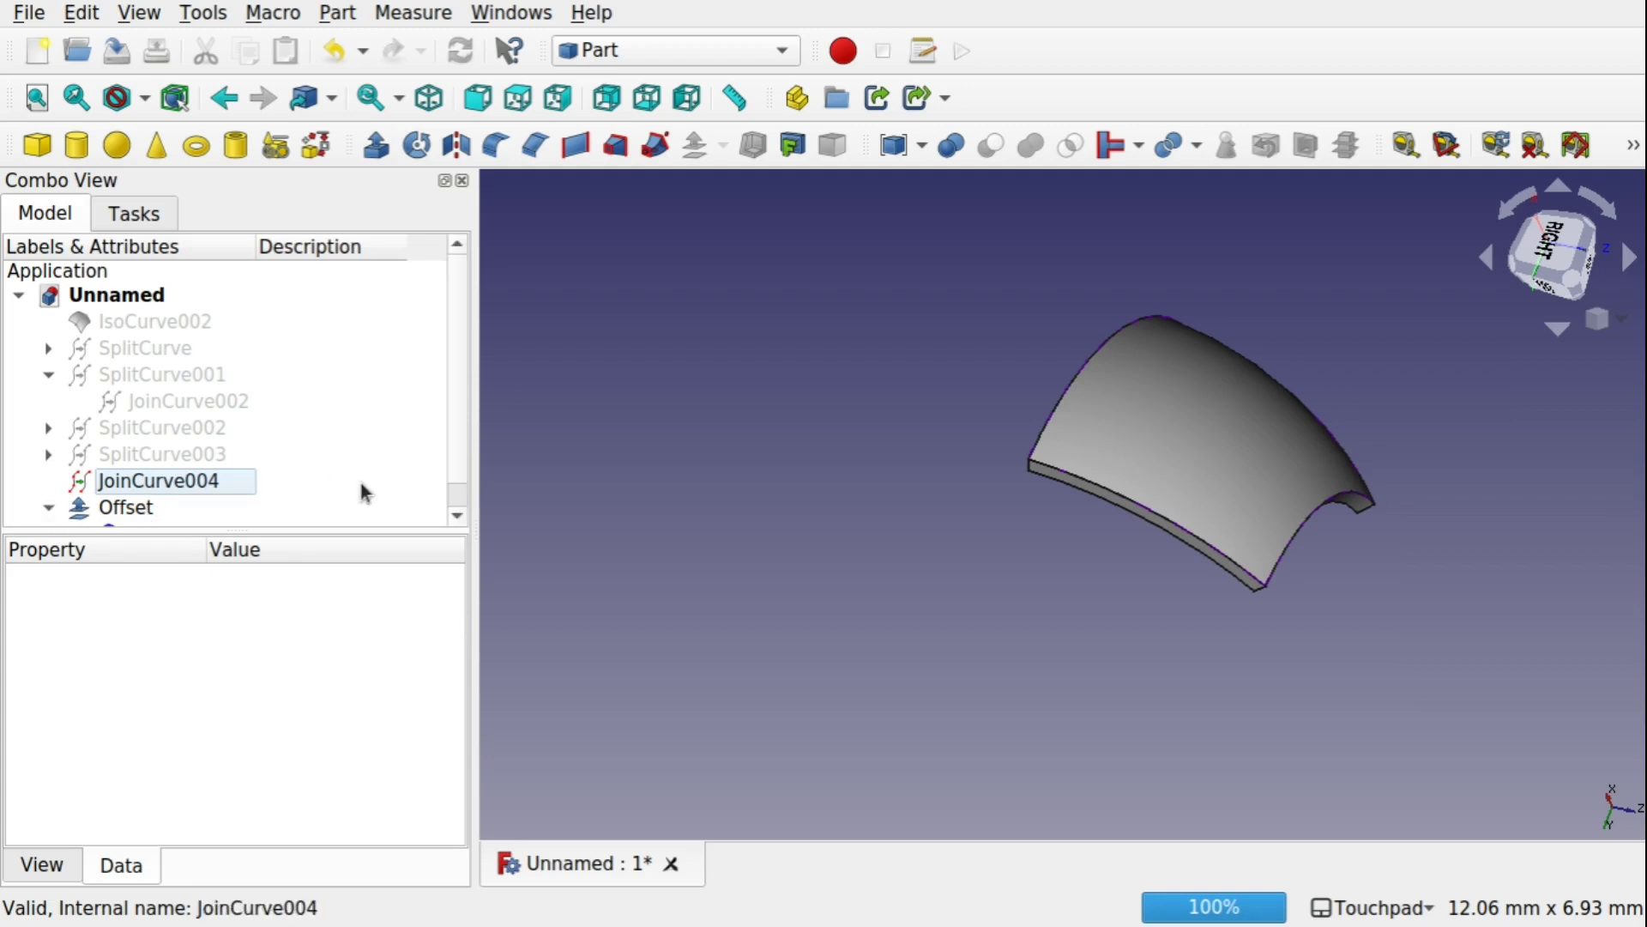
scroll(461, 480, down, 1)
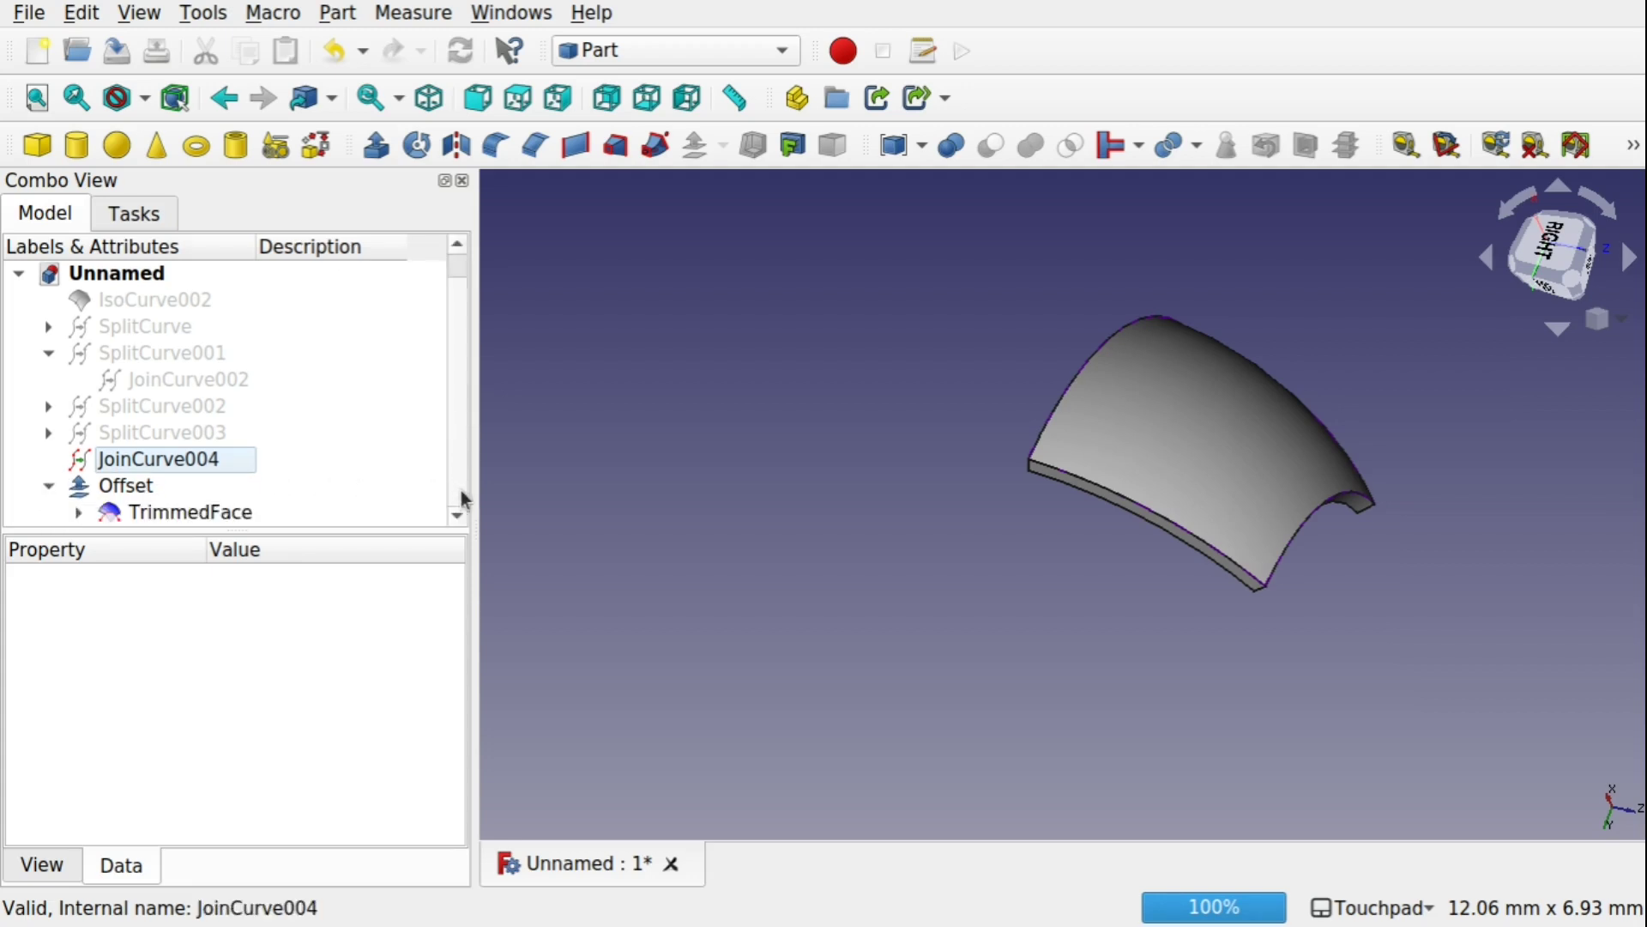
click(190, 515)
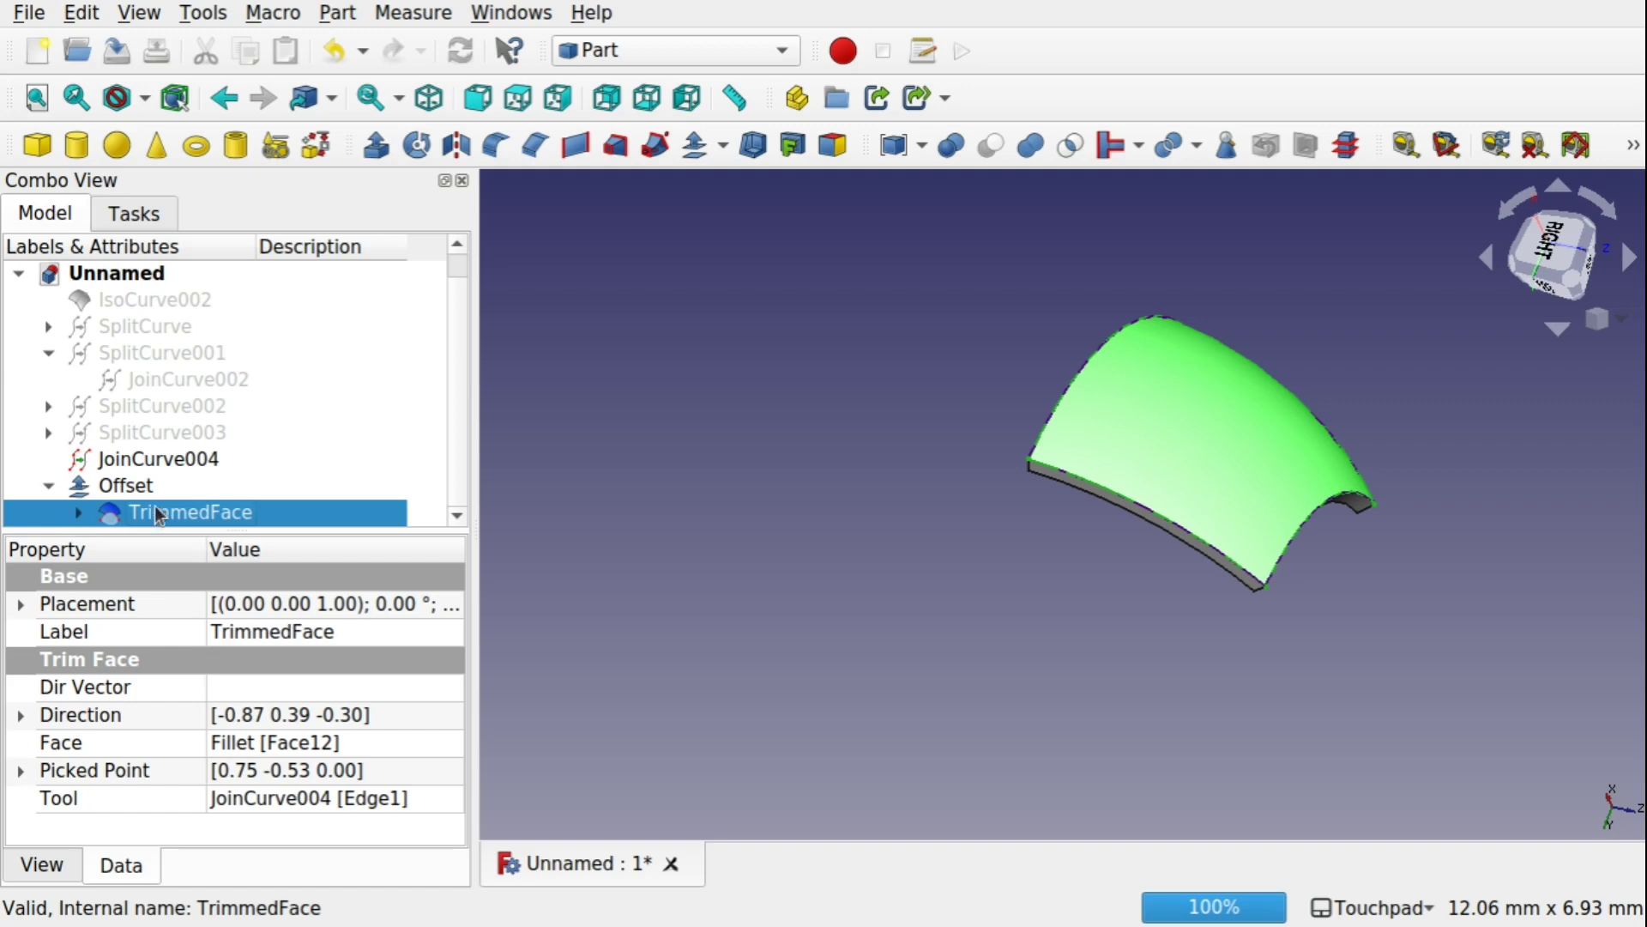
key(space)
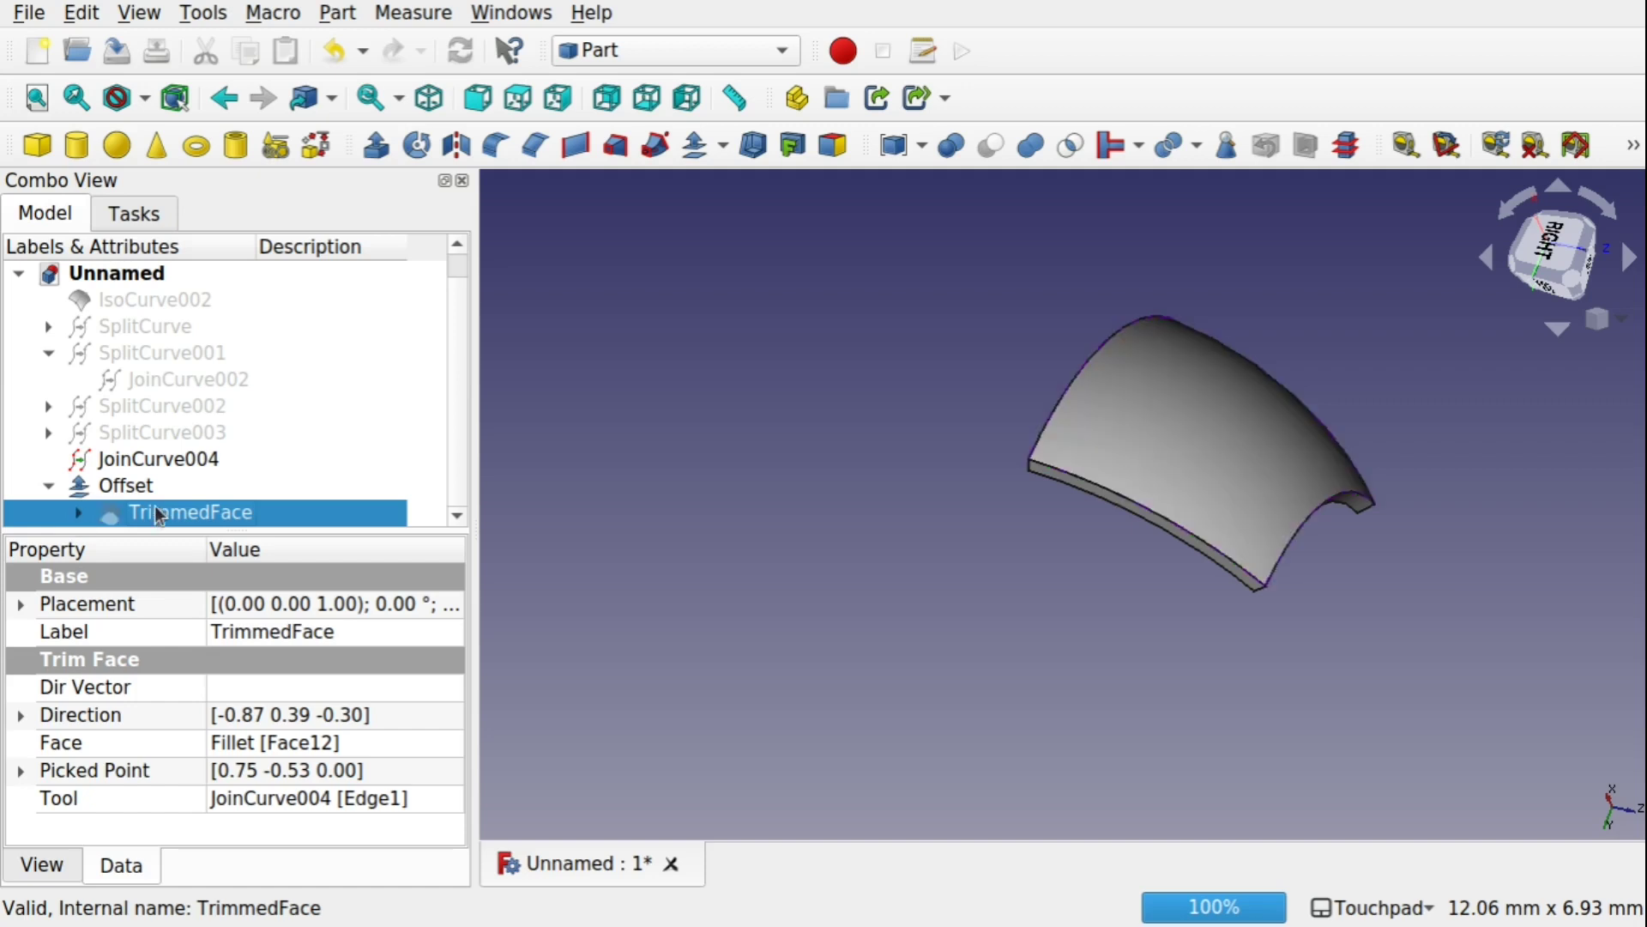
- Show the Fillet body nested under TrimmedFace and hide the JoinCurve004 outline
click(74, 513)
scroll(470, 495, down, 1)
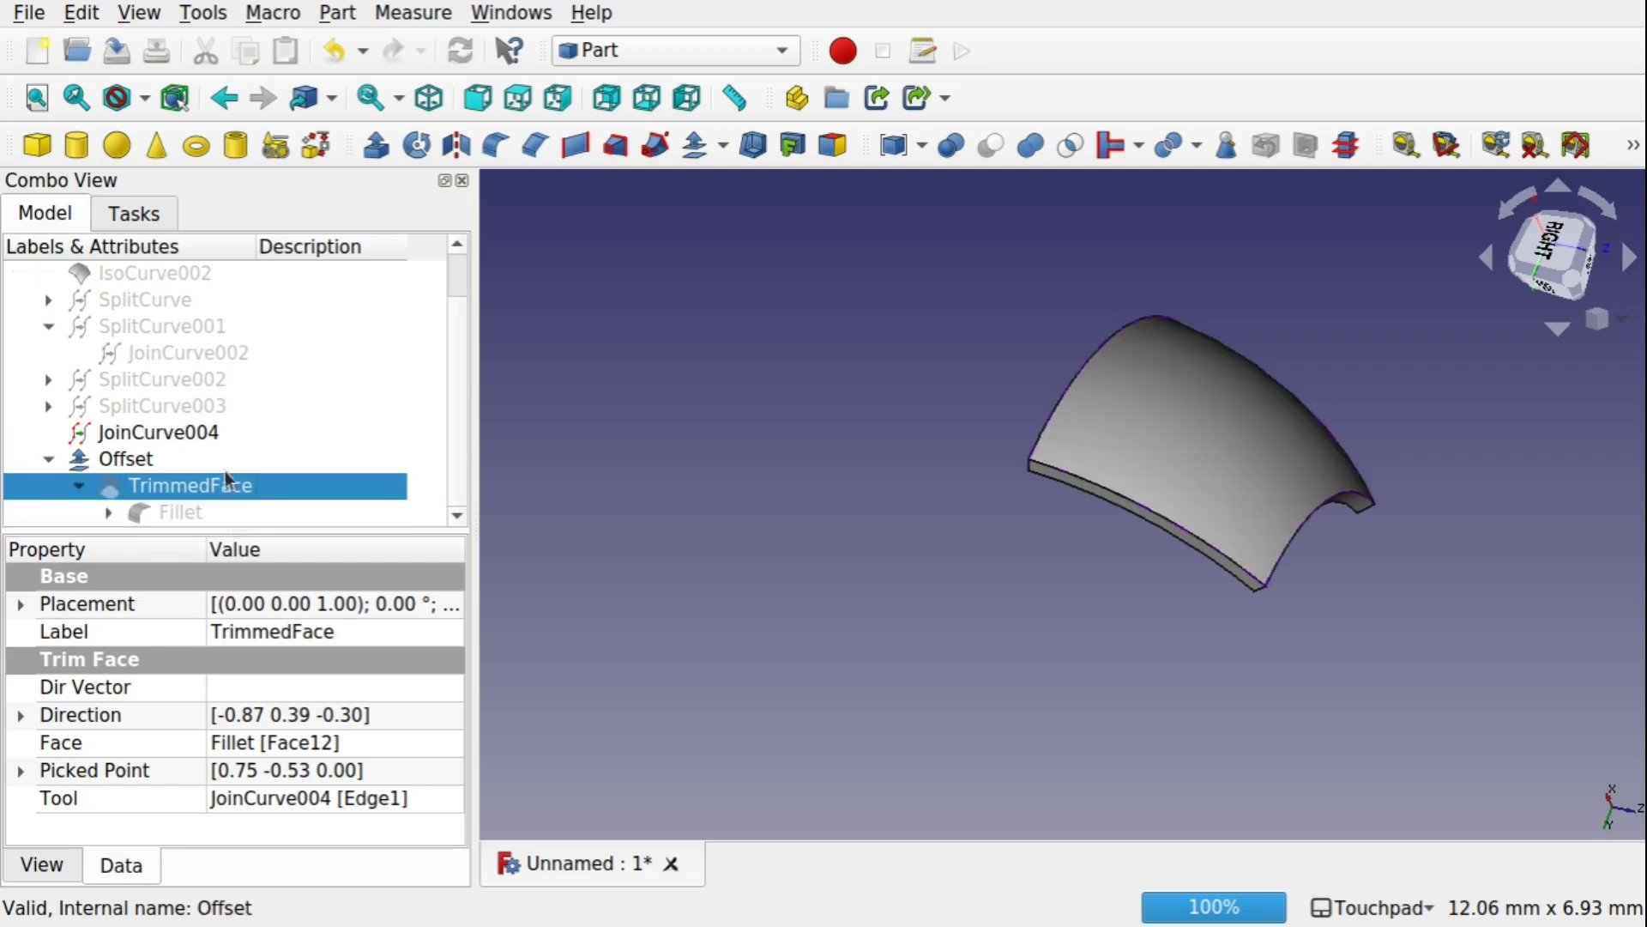
click(185, 519)
key(space)
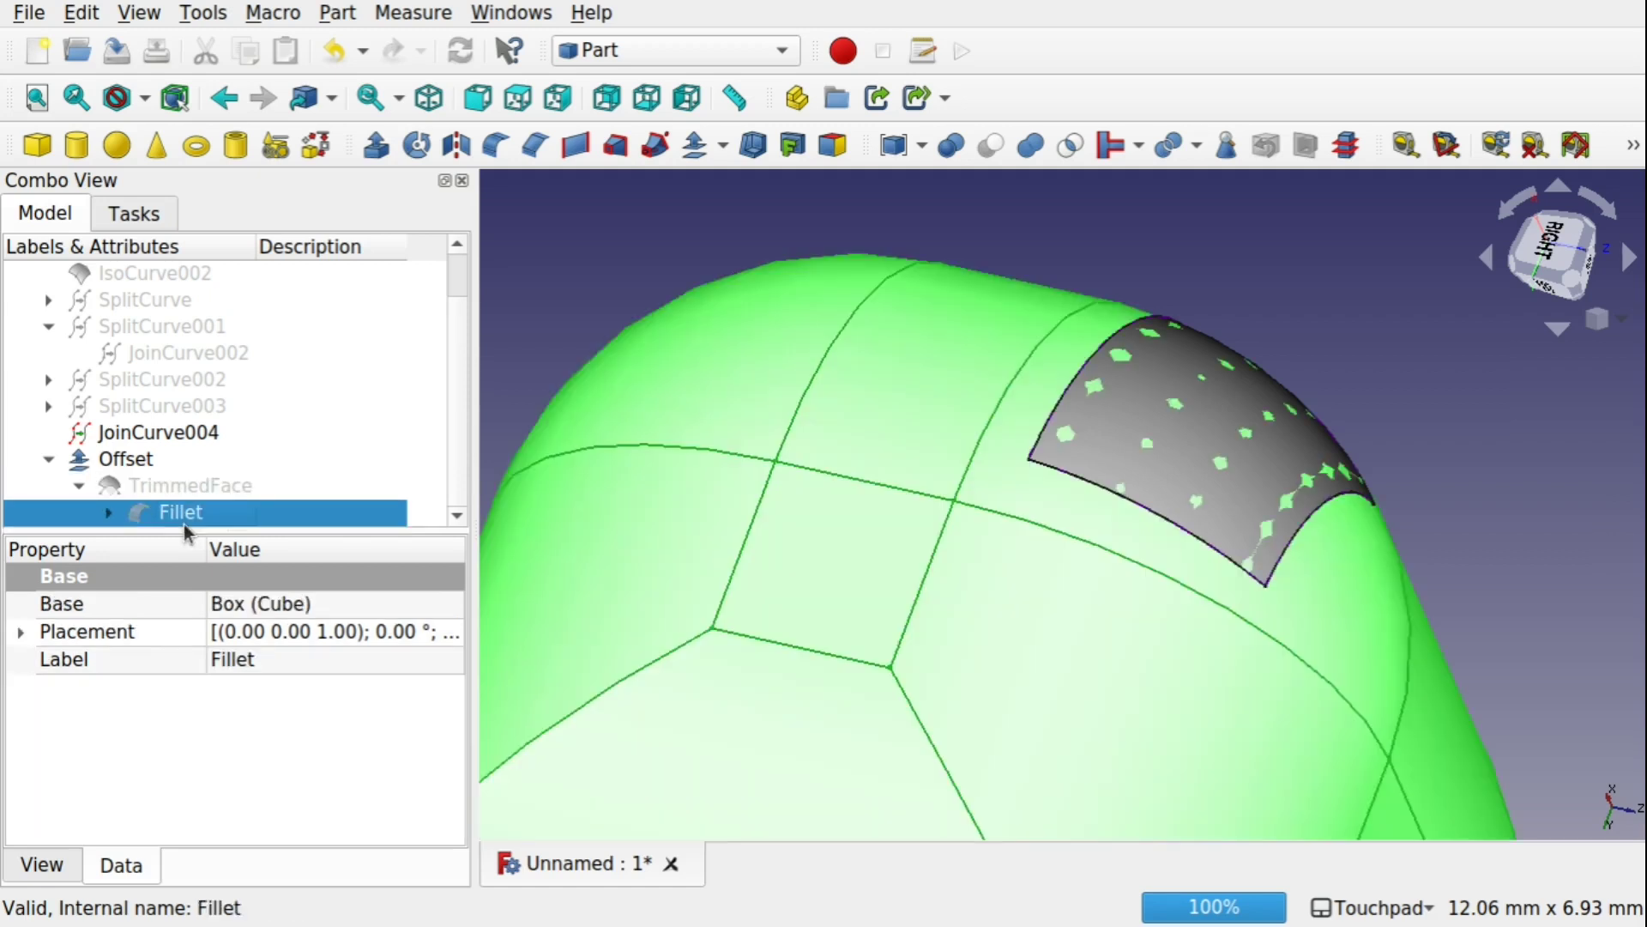
click(1468, 486)
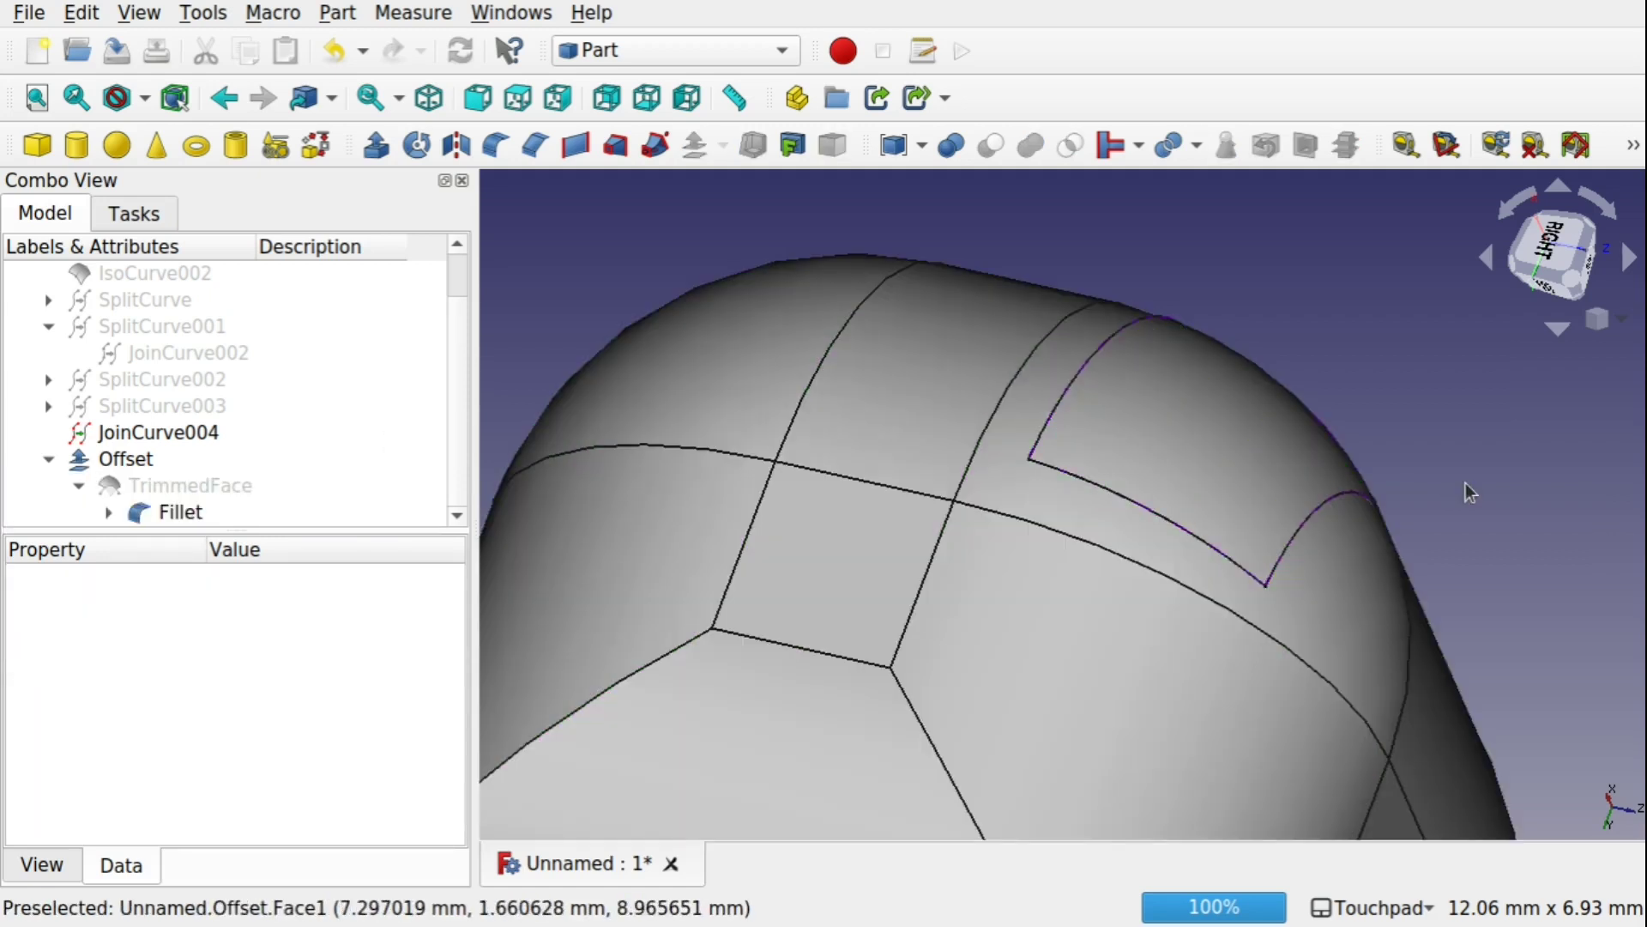
alt+drag(1472, 483, 1445, 525)
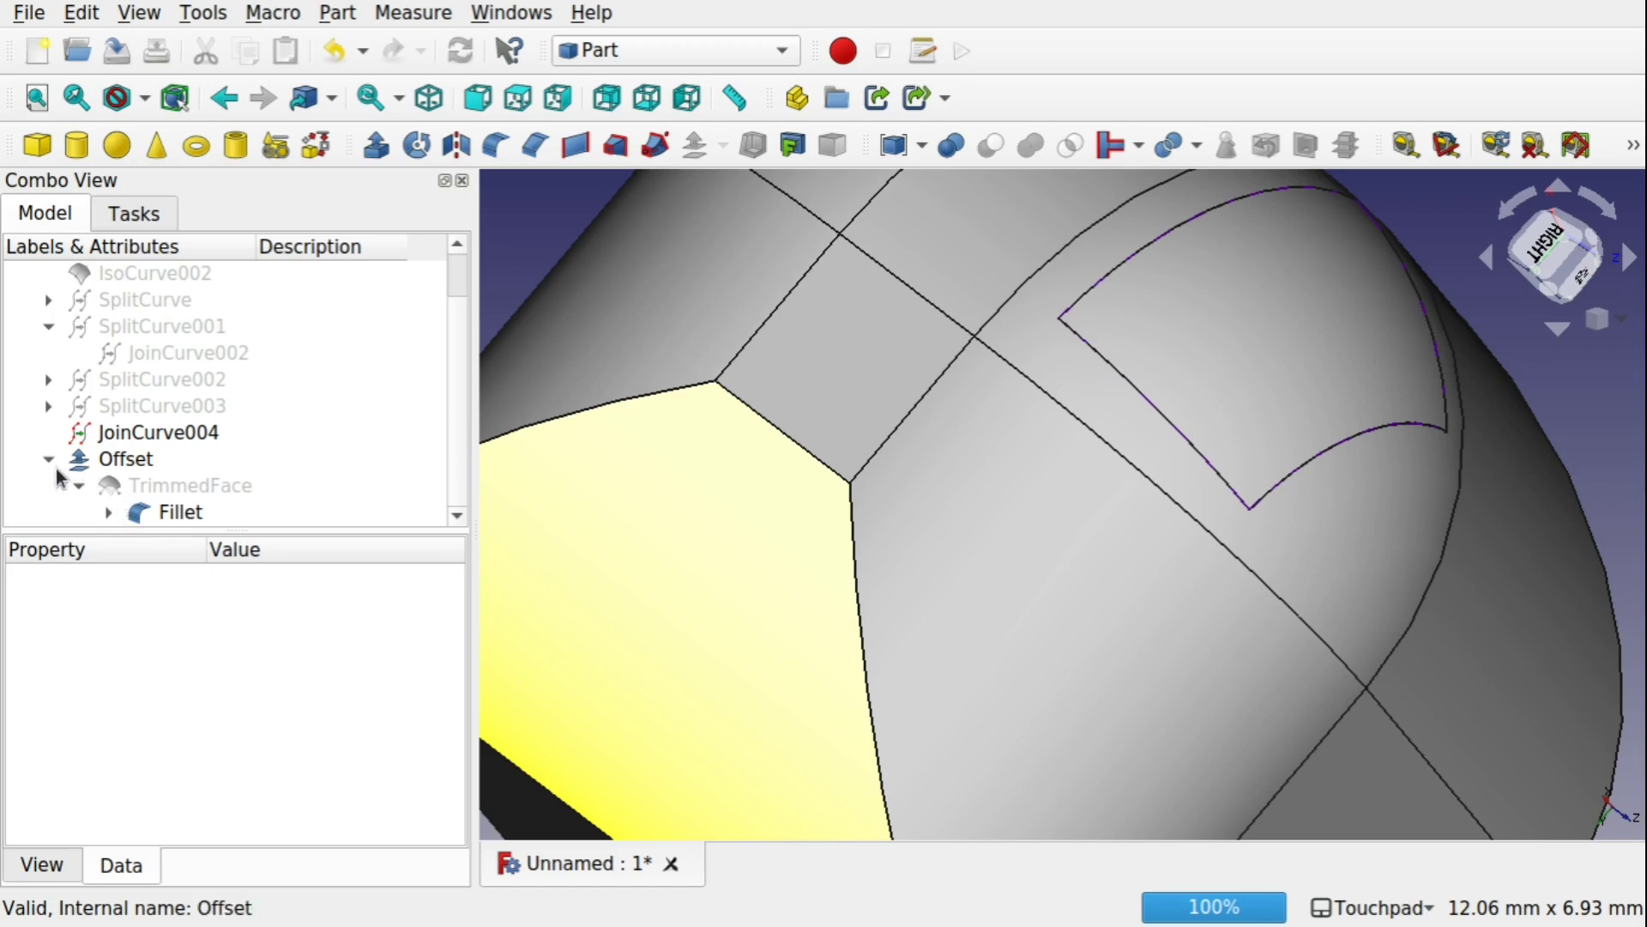
click(160, 437)
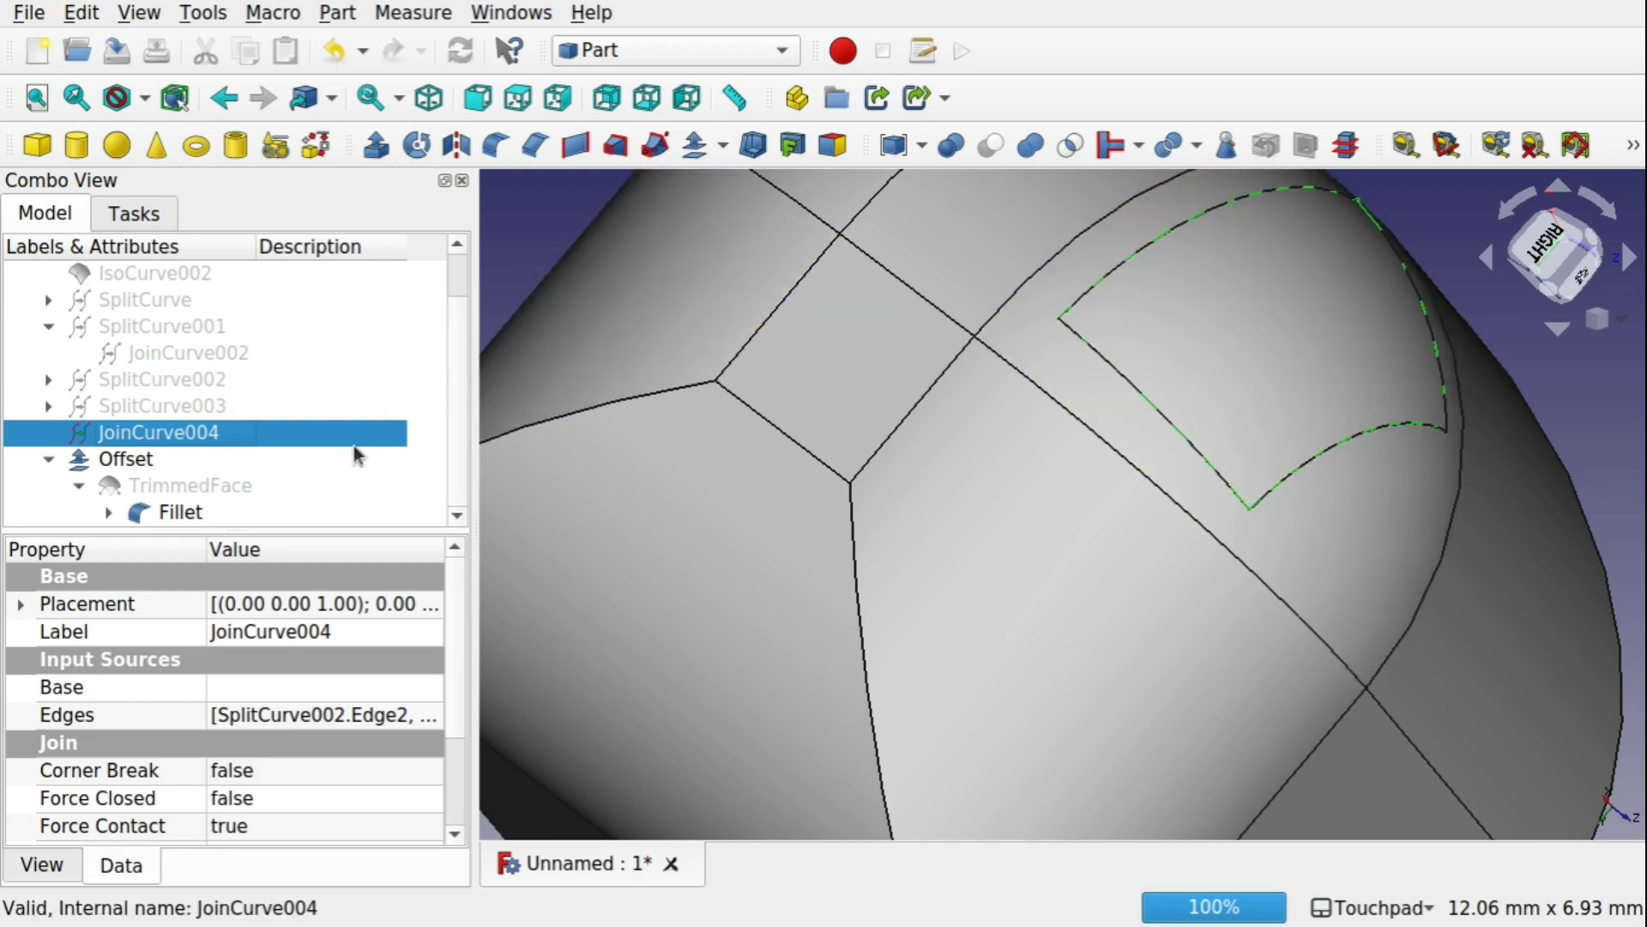
- Cut the Offset solid from the Fillet body to form a shallow recess in the rounded corner
click(126, 460)
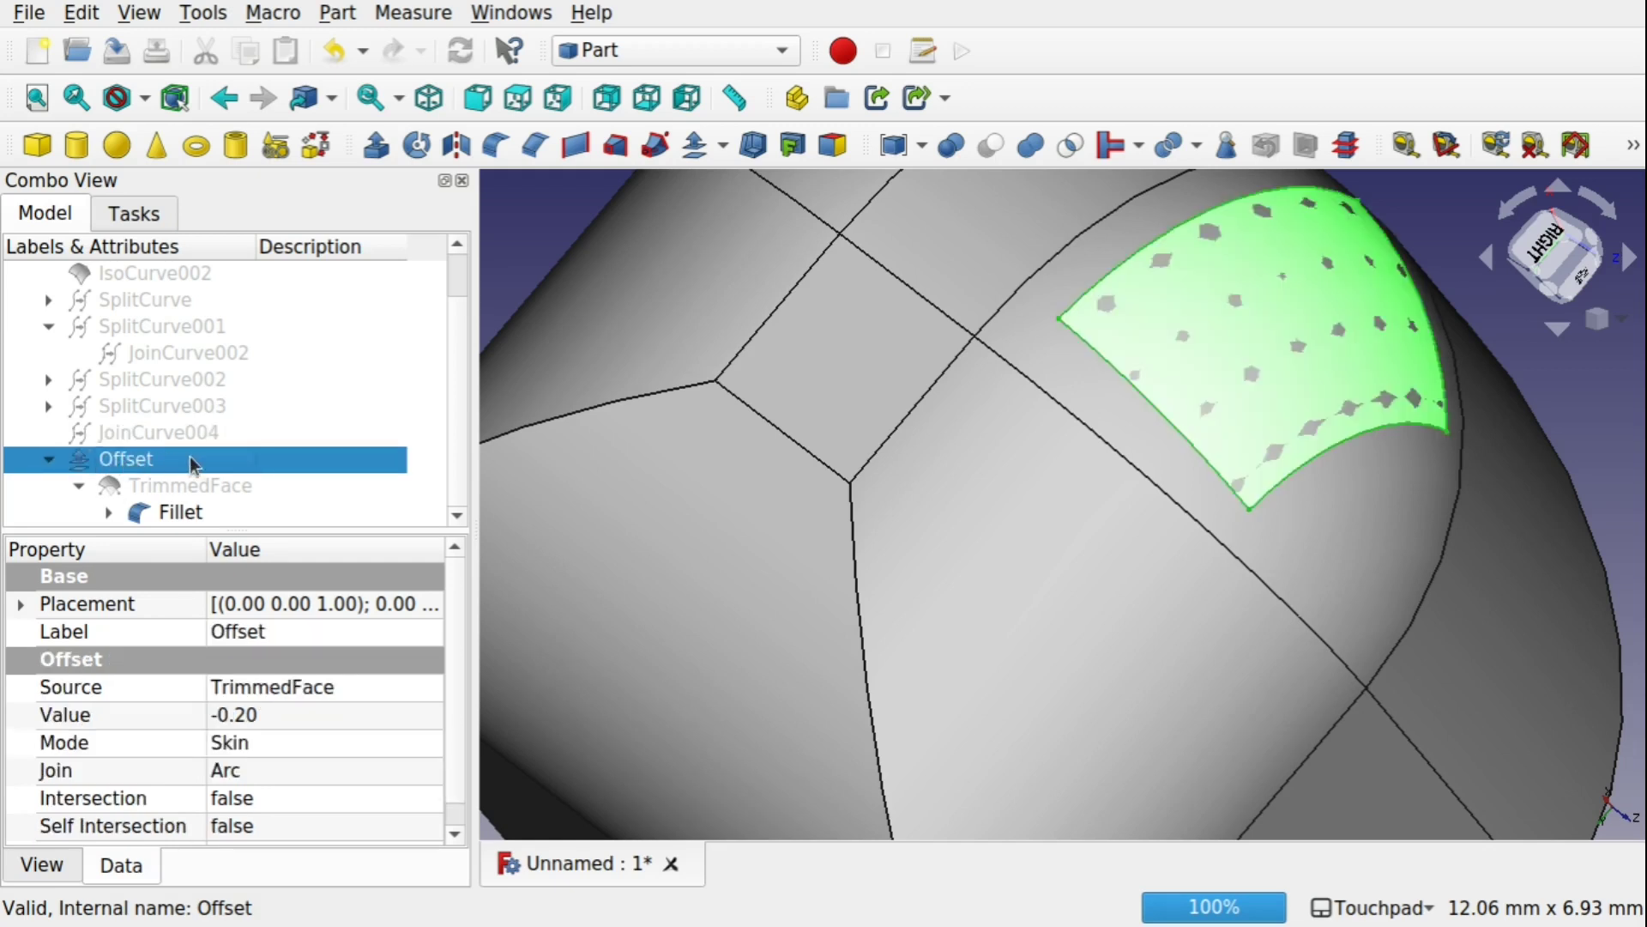
alt+drag(1261, 274, 686, 386)
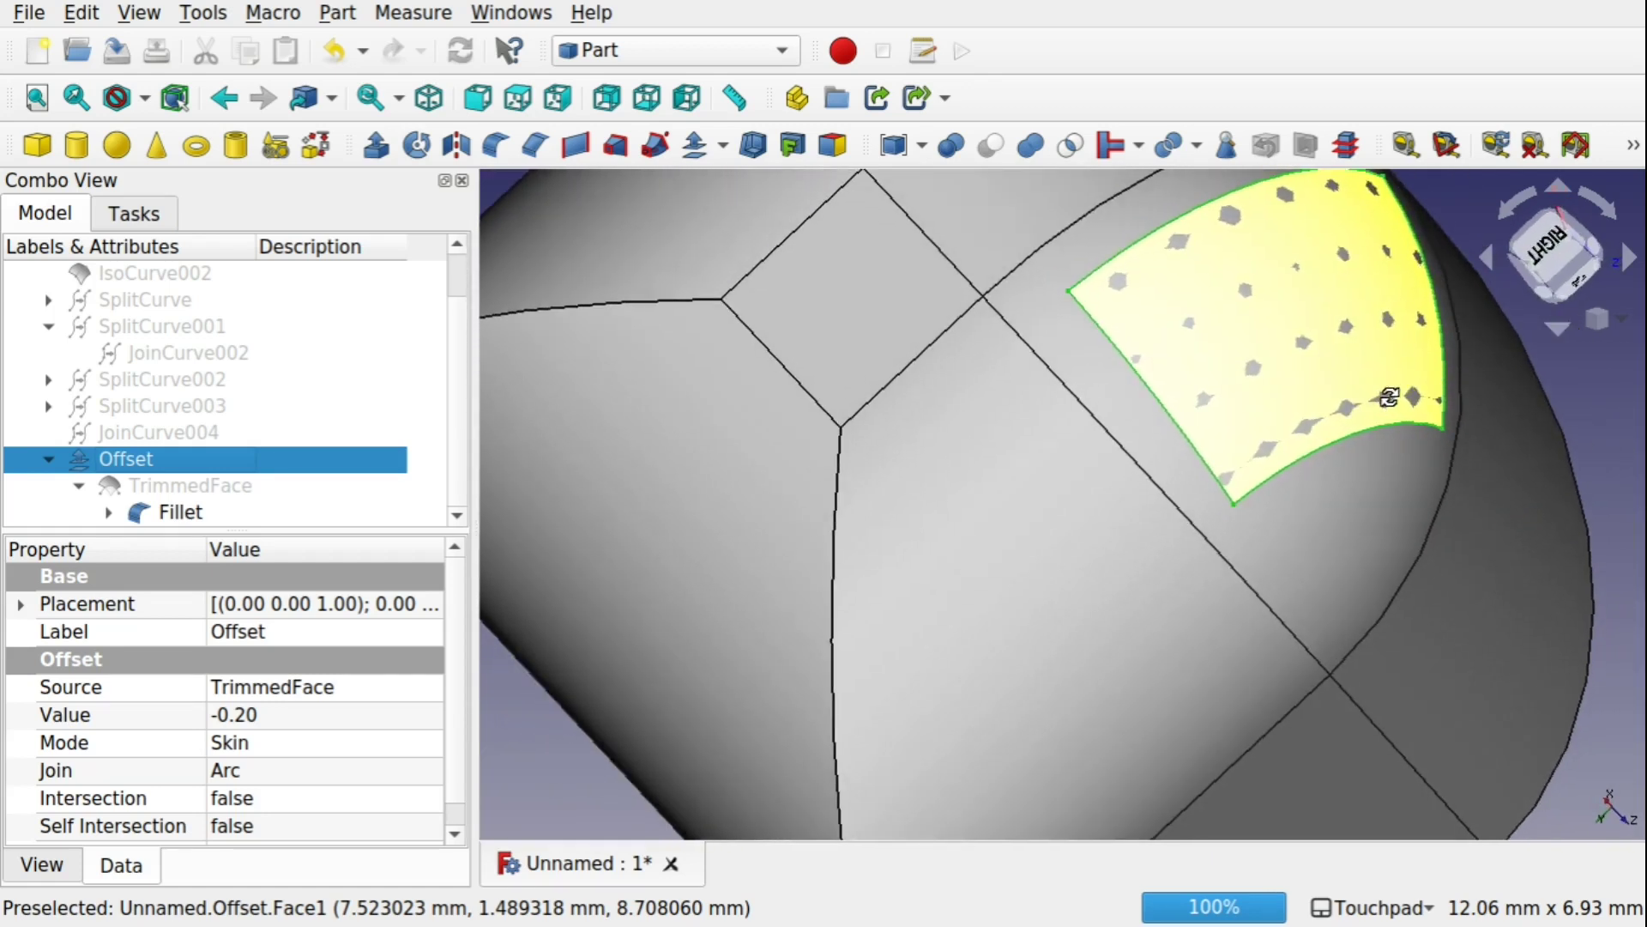
click(180, 513)
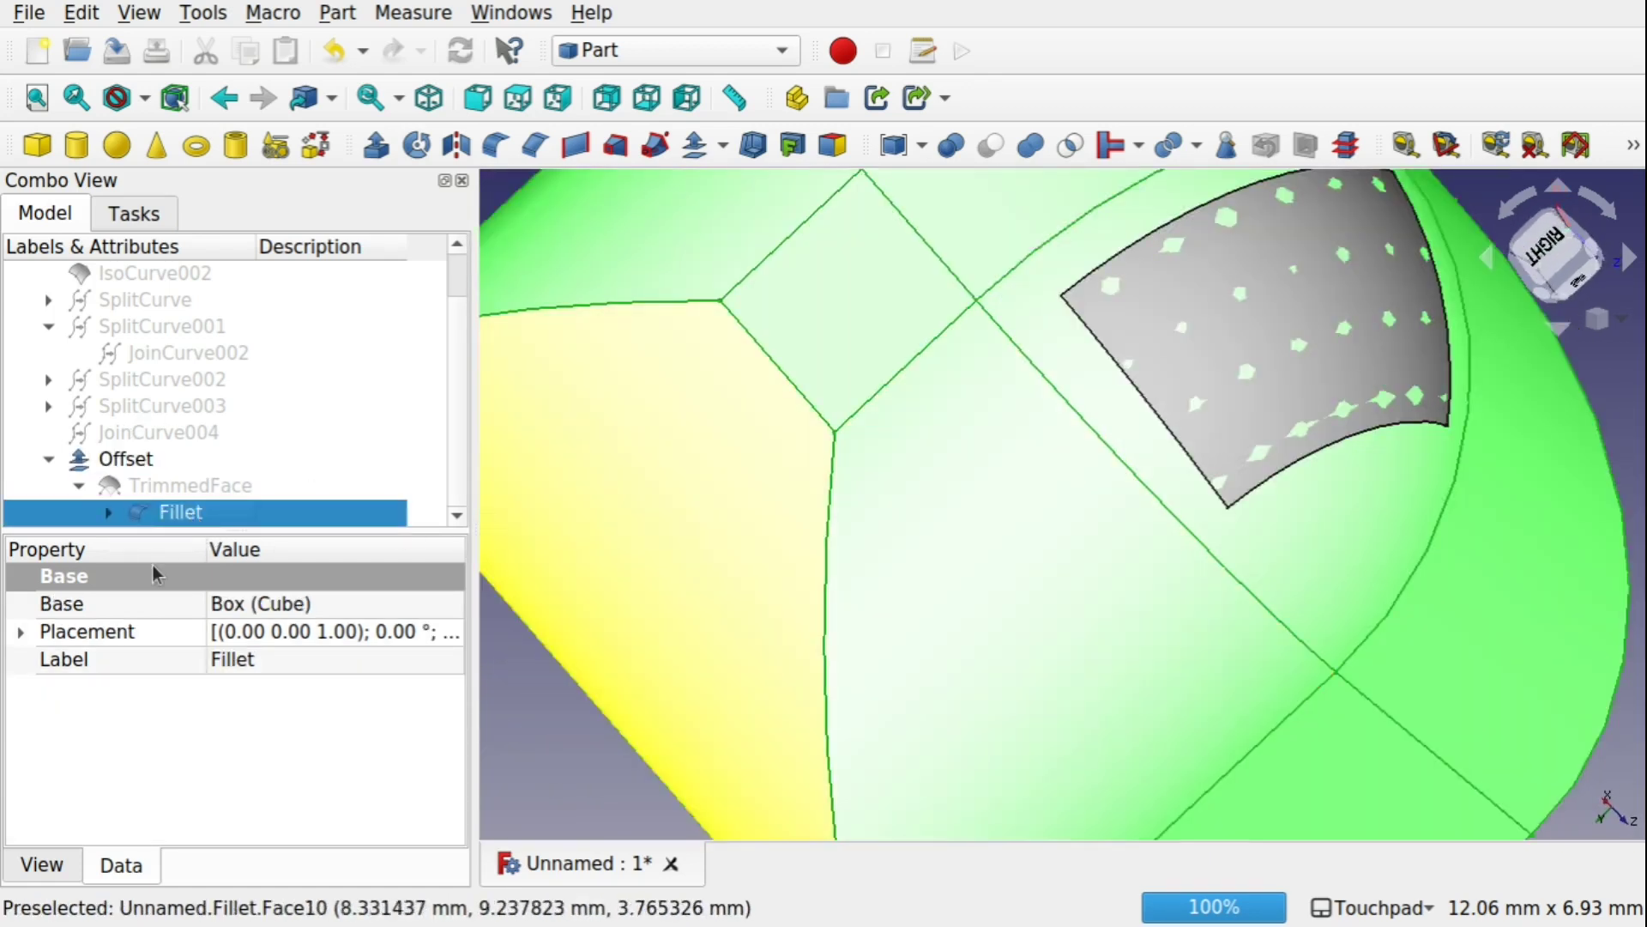
ctrl+click(151, 474)
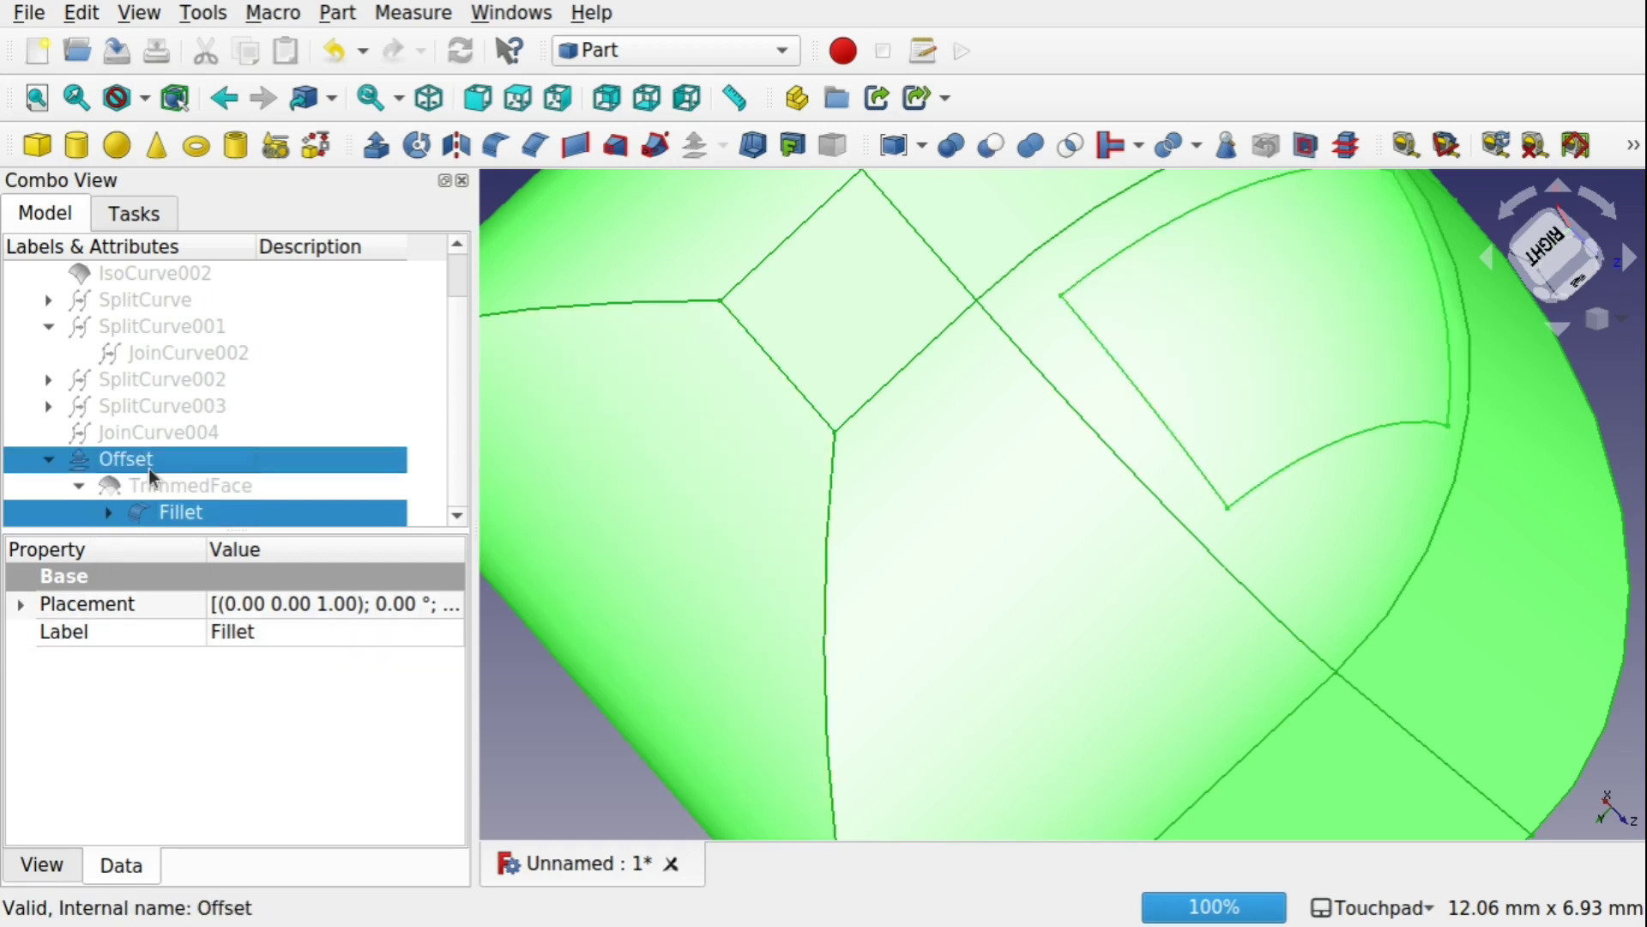
click(990, 147)
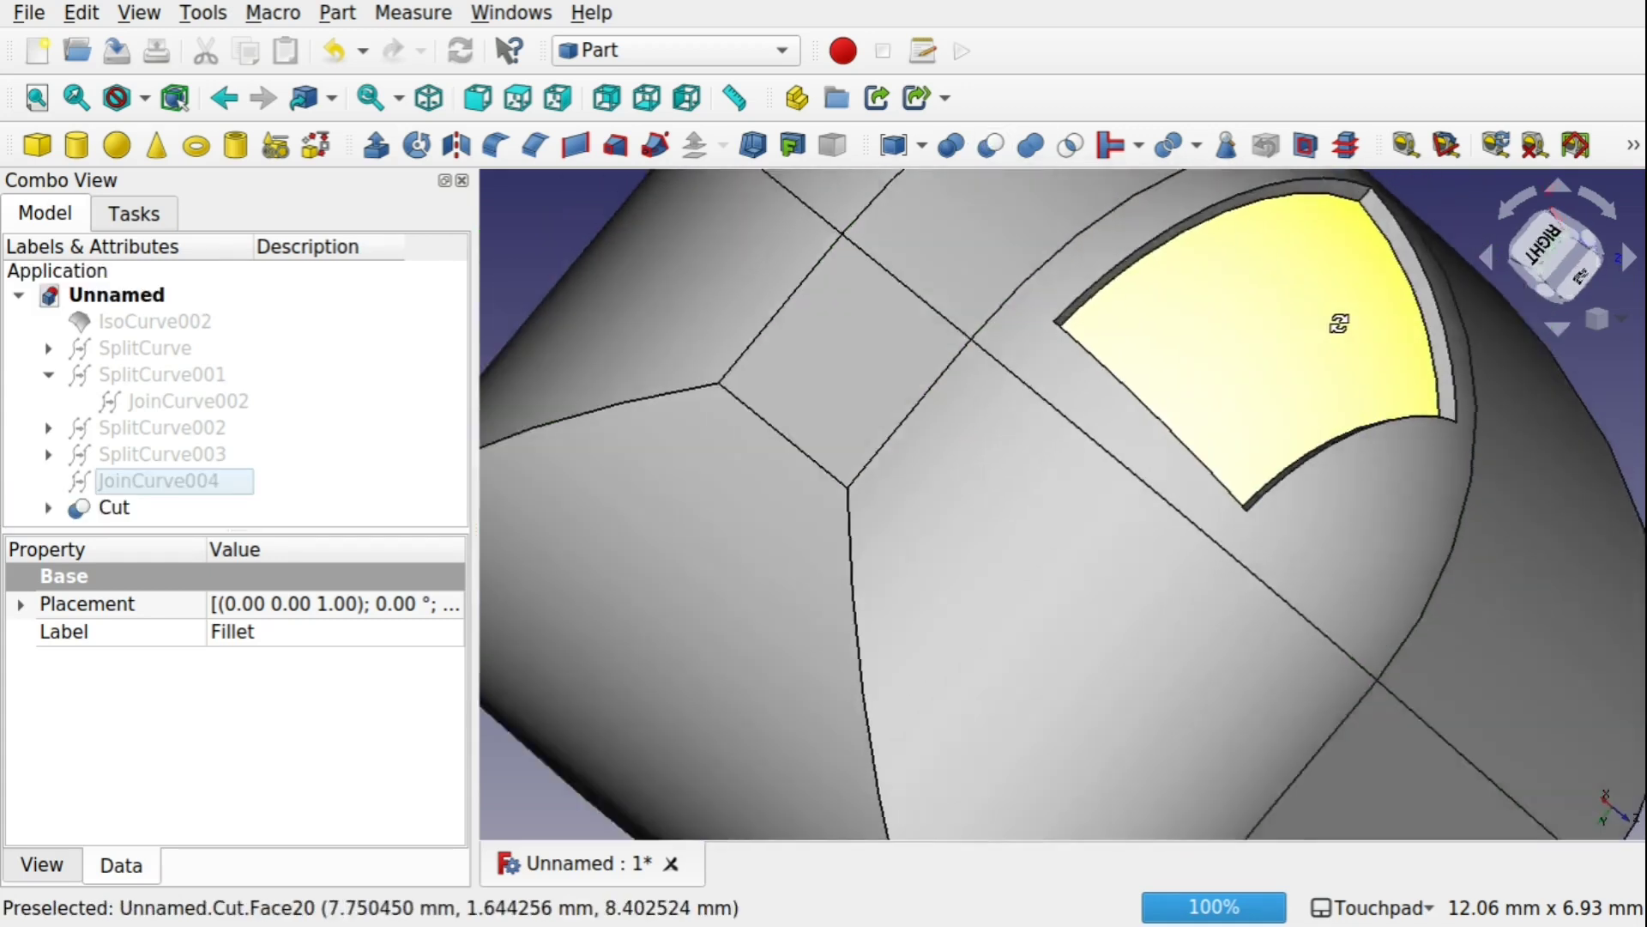
middle_drag(1339, 323, 1158, 367)
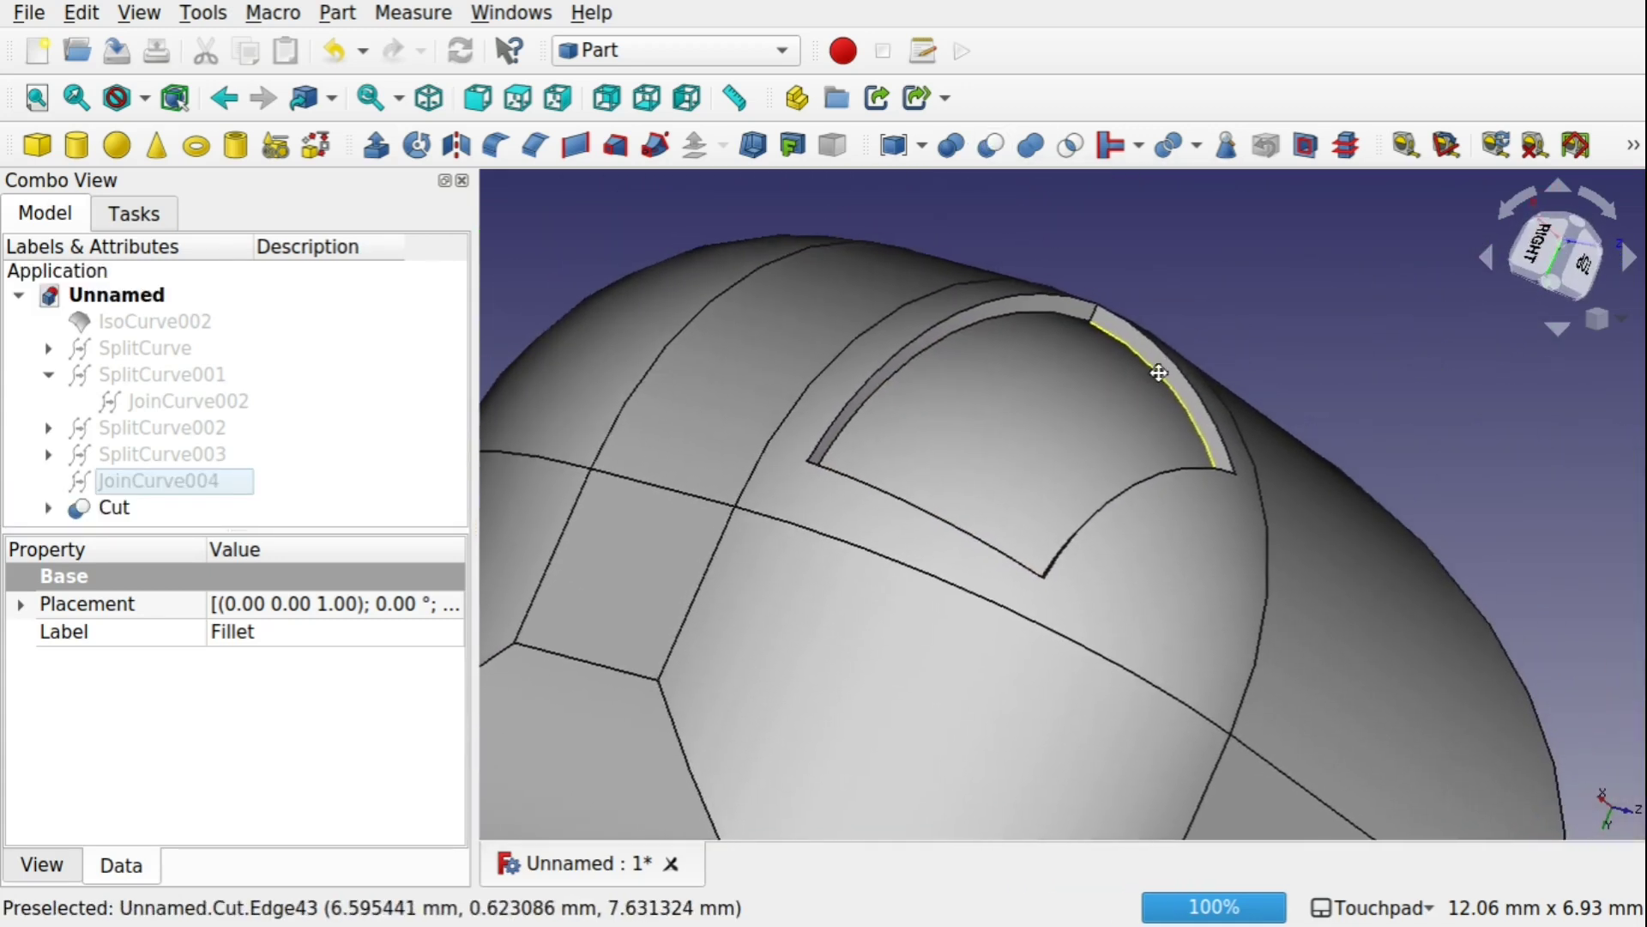
click(1316, 353)
middle_drag(1314, 346, 1284, 397)
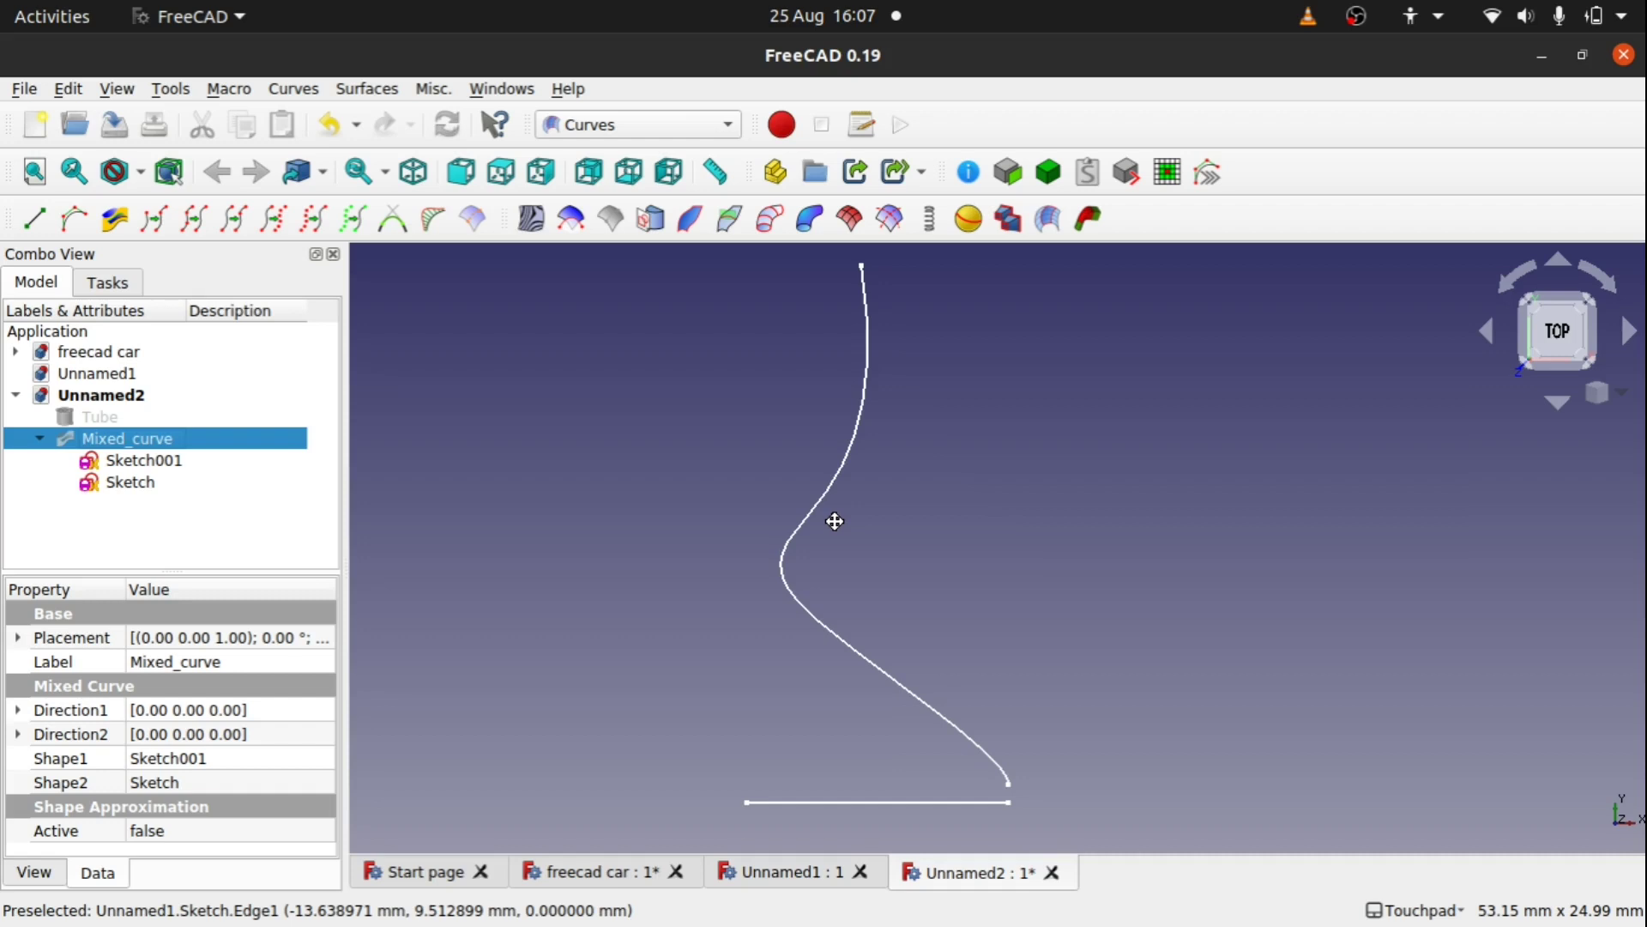
- Examine Sketch001 and Sketch, the two sources of Mixed_curve in Unnamed2, in top and front views
middle_drag(978, 544, 958, 436)
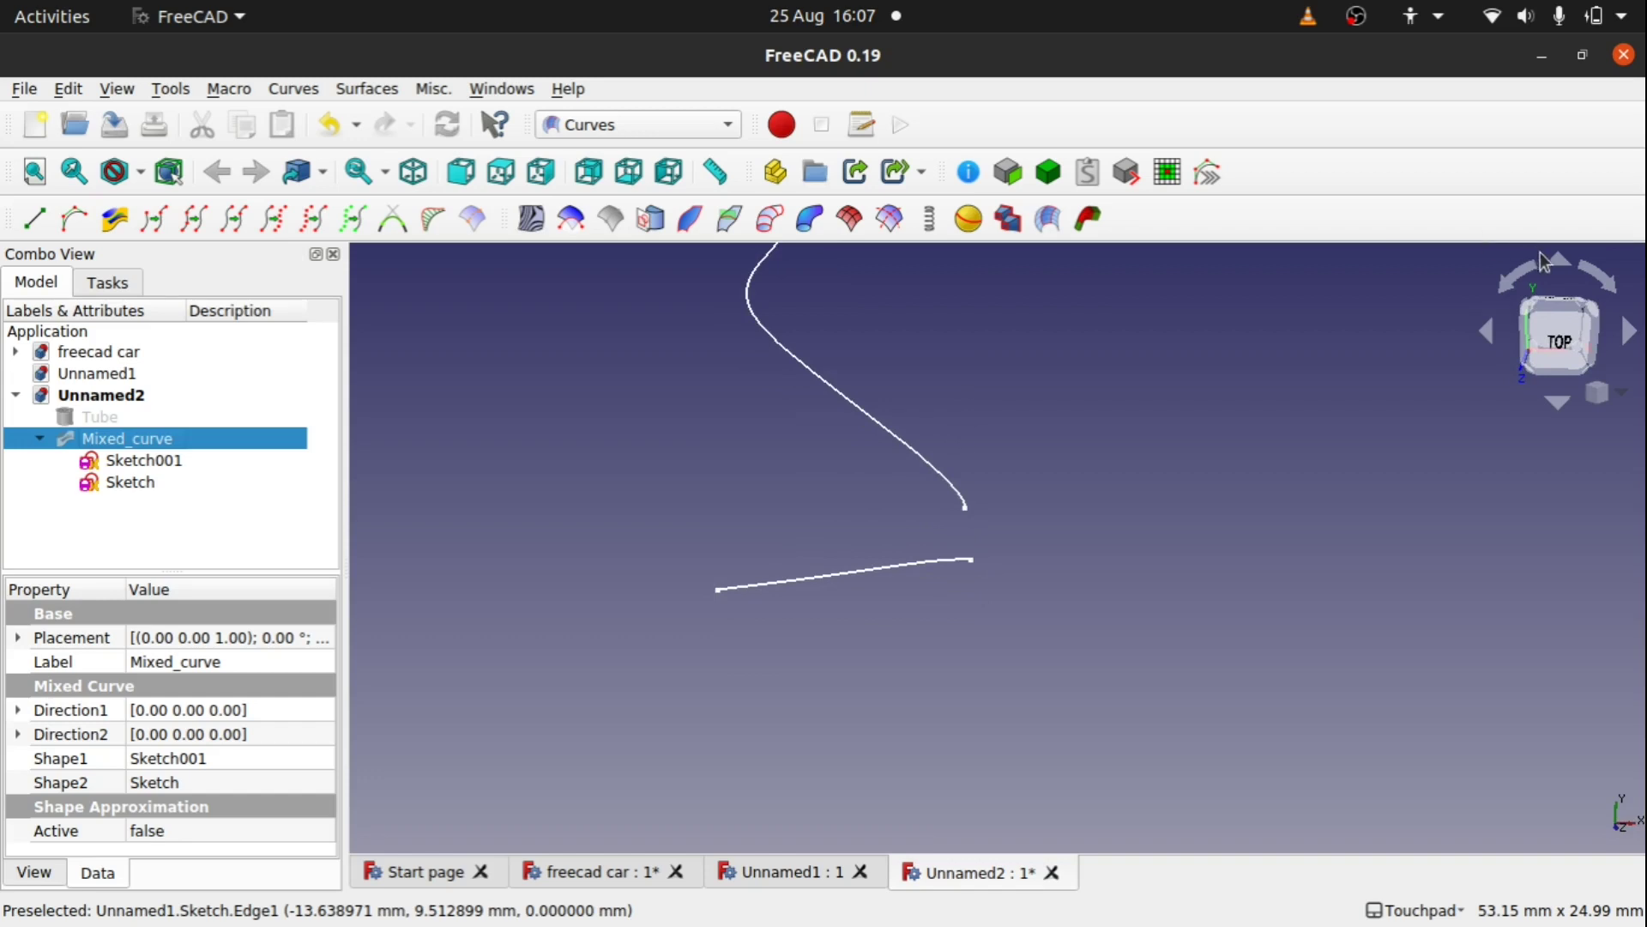
click(1560, 331)
middle_drag(1169, 313, 1193, 462)
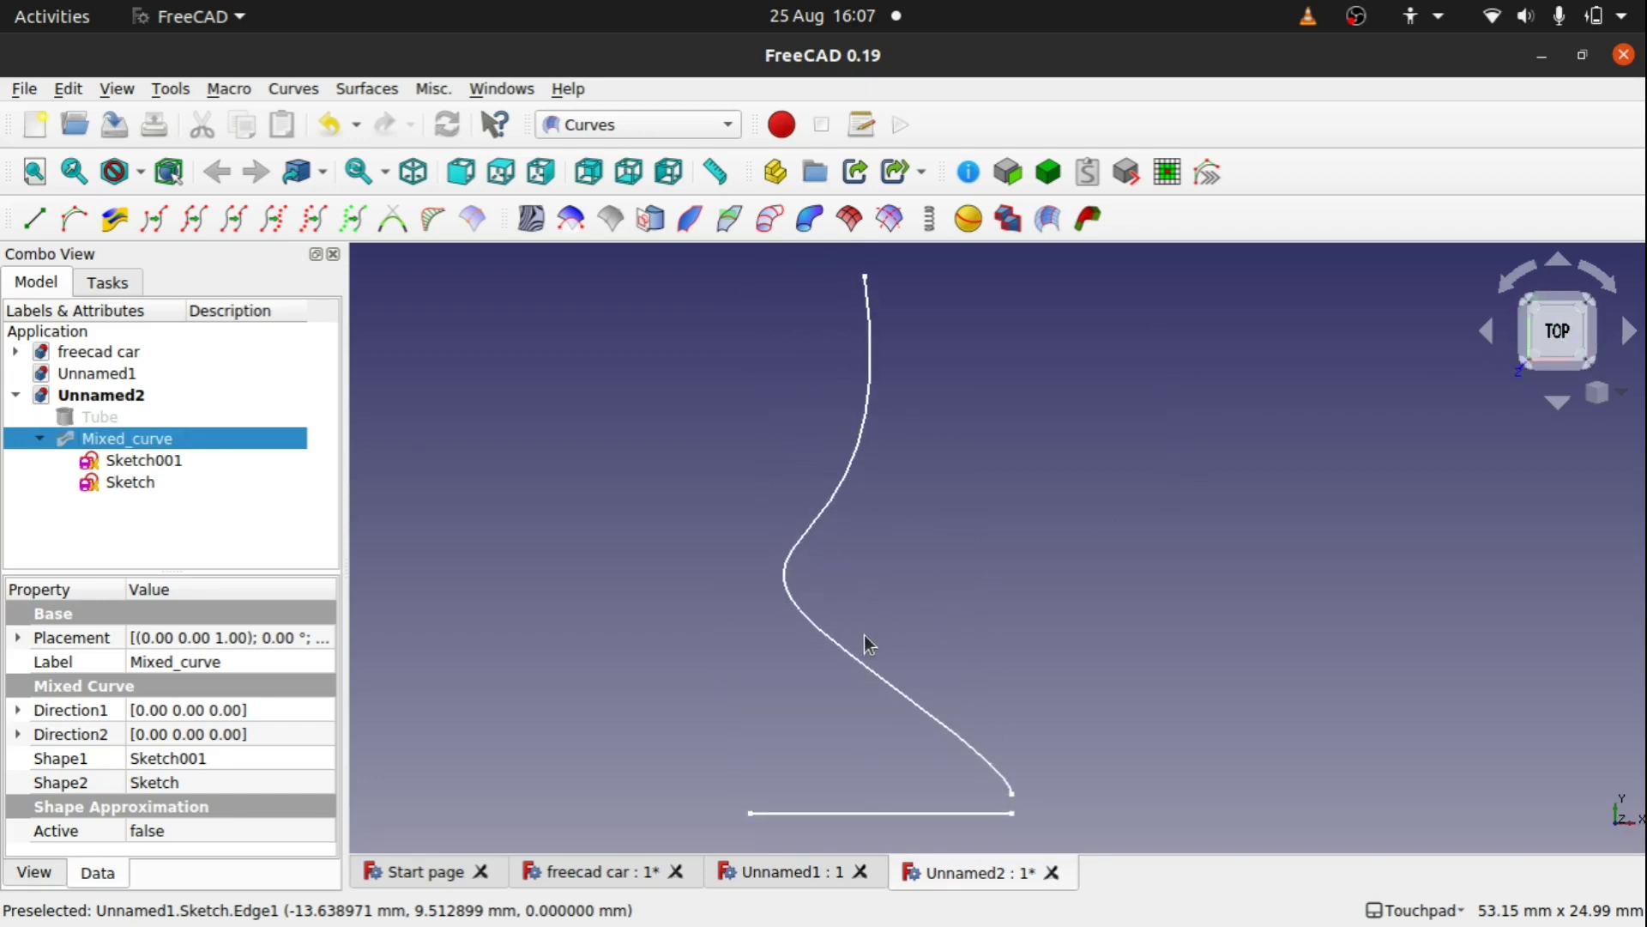
click(129, 461)
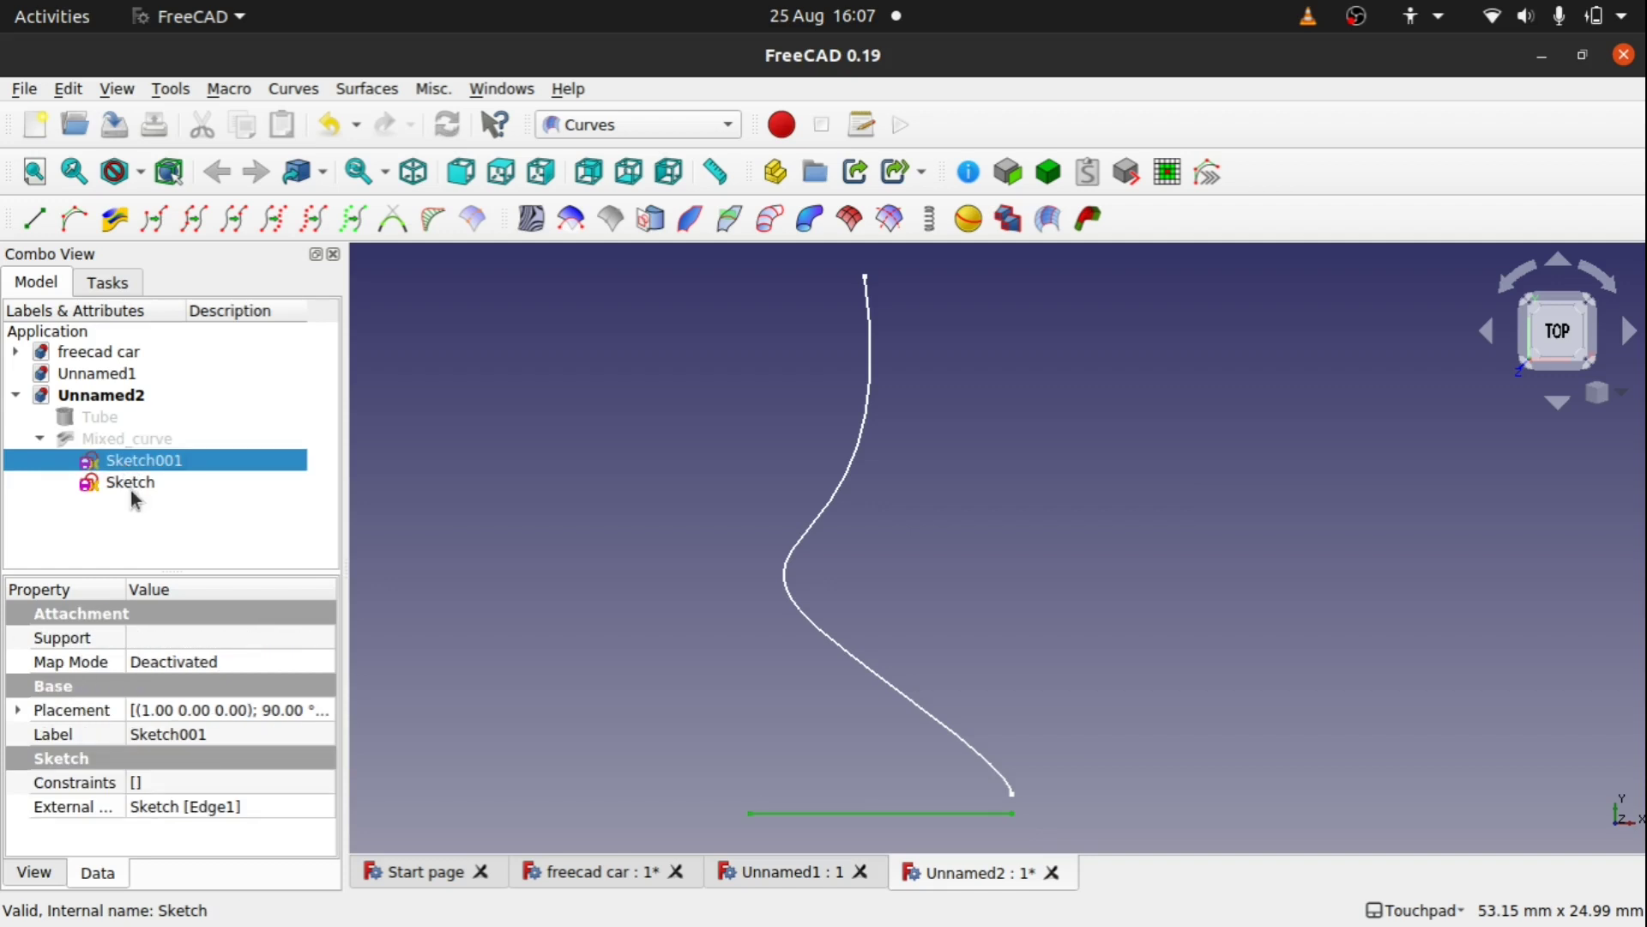
click(130, 482)
mouse_move(968, 740)
middle_down()
mouse_move(945, 661)
mouse_move(996, 265)
mouse_move(1014, 251)
middle_up()
click(1555, 341)
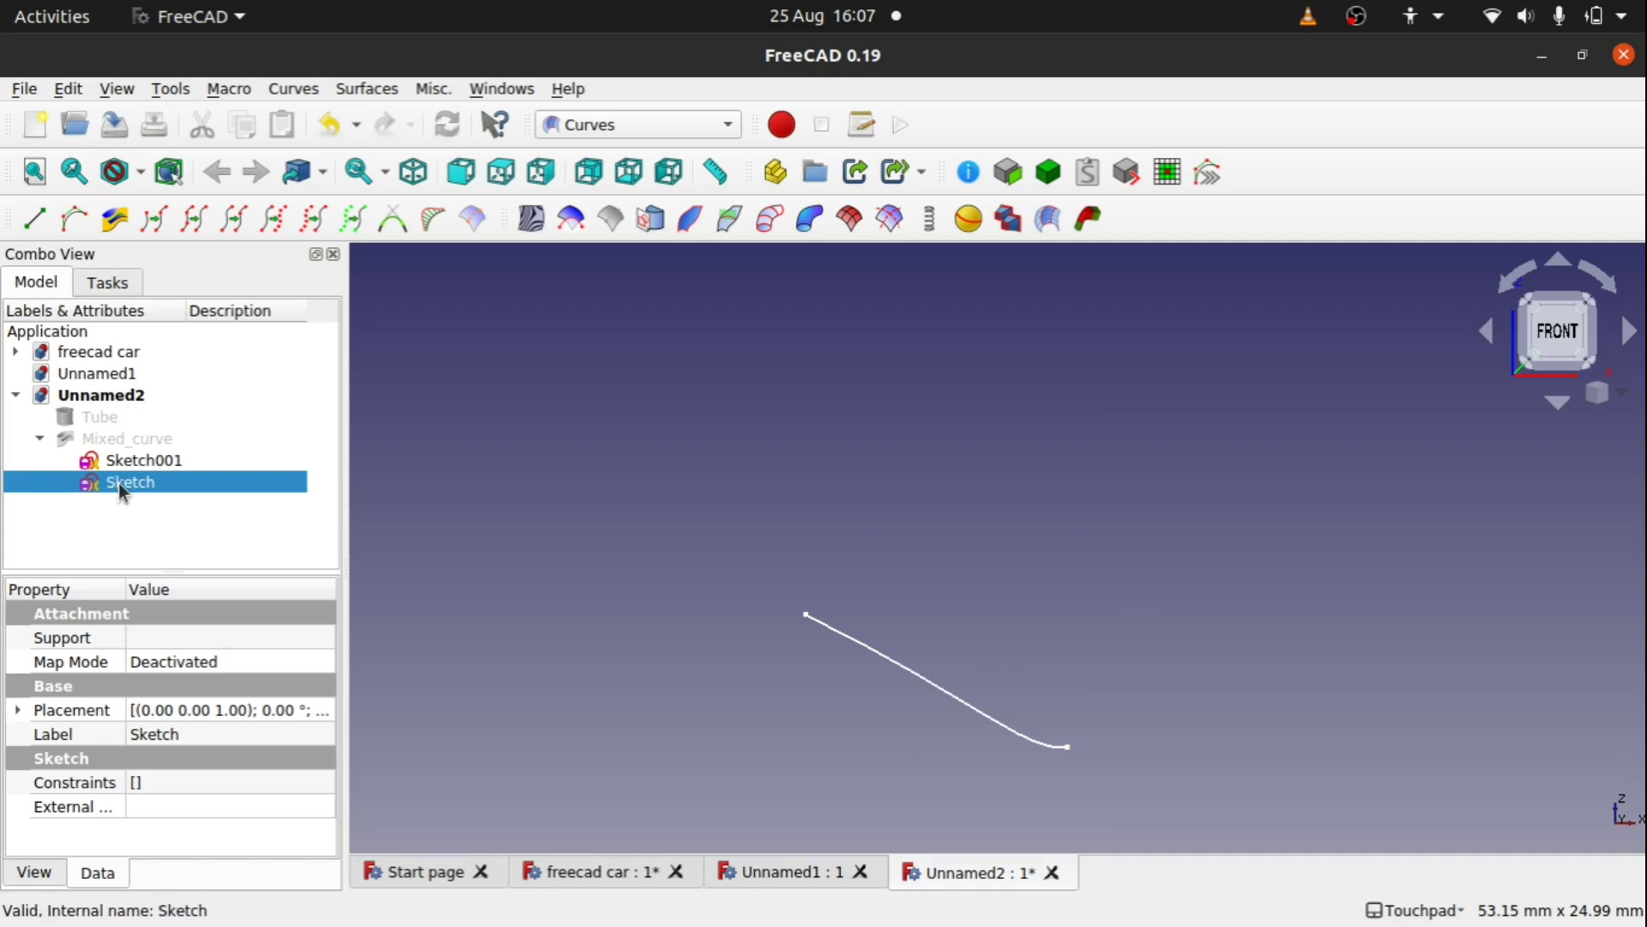
middle_drag(884, 434, 777, 546)
- Show Mixed_curve and compare its shape with the two source sketches from the top and front
click(129, 438)
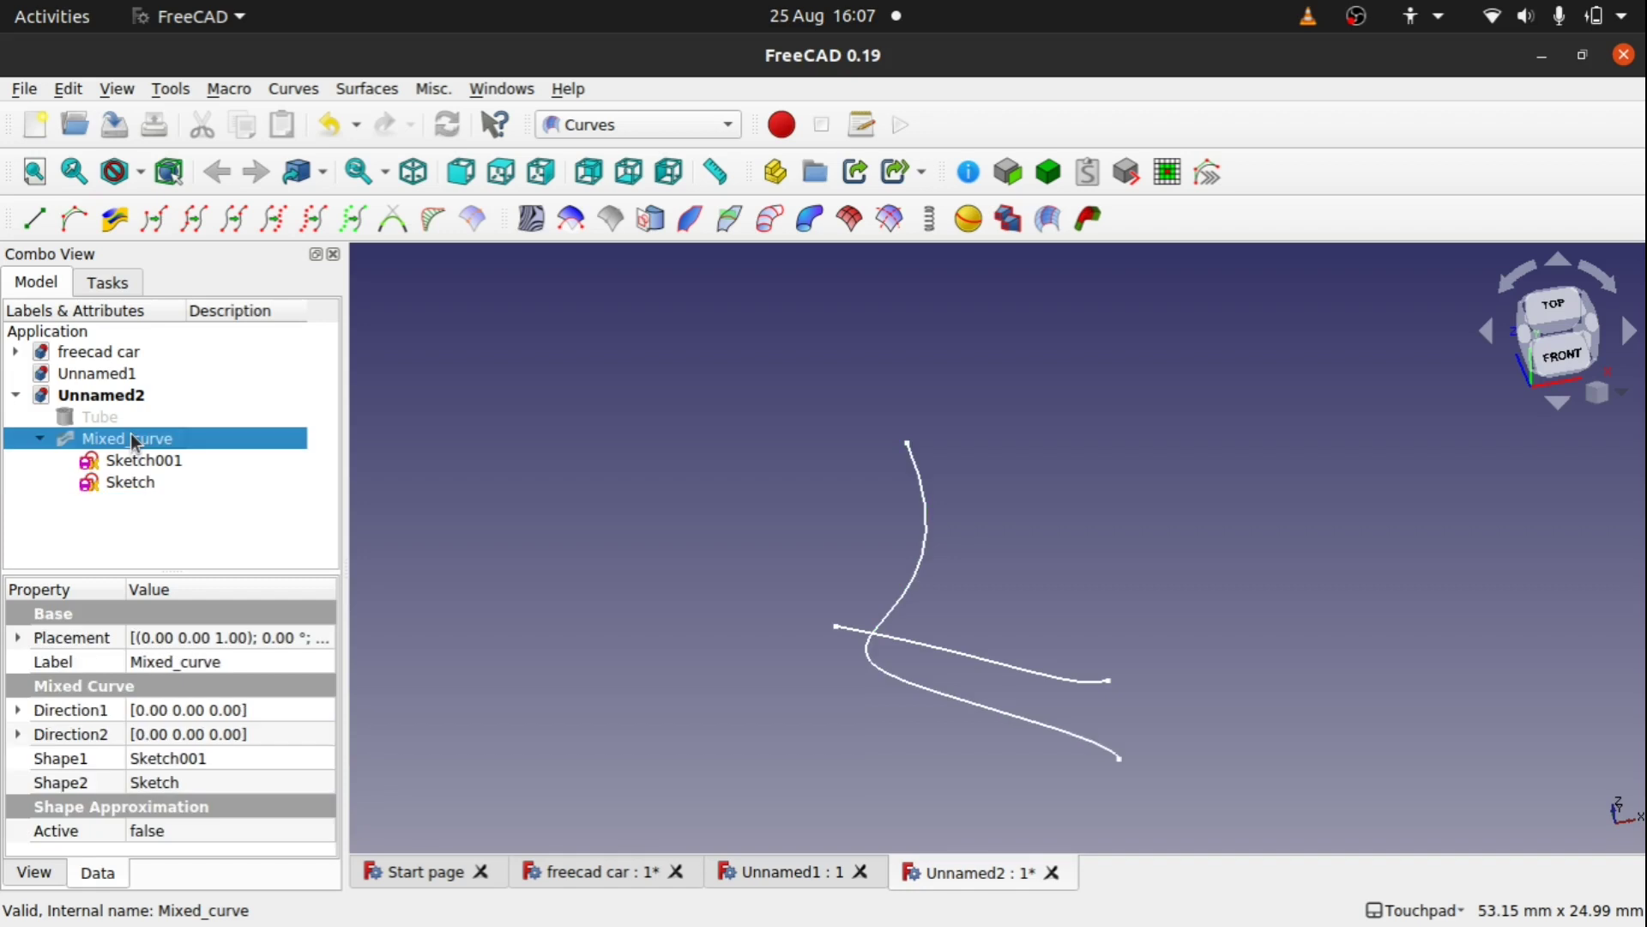
key(space)
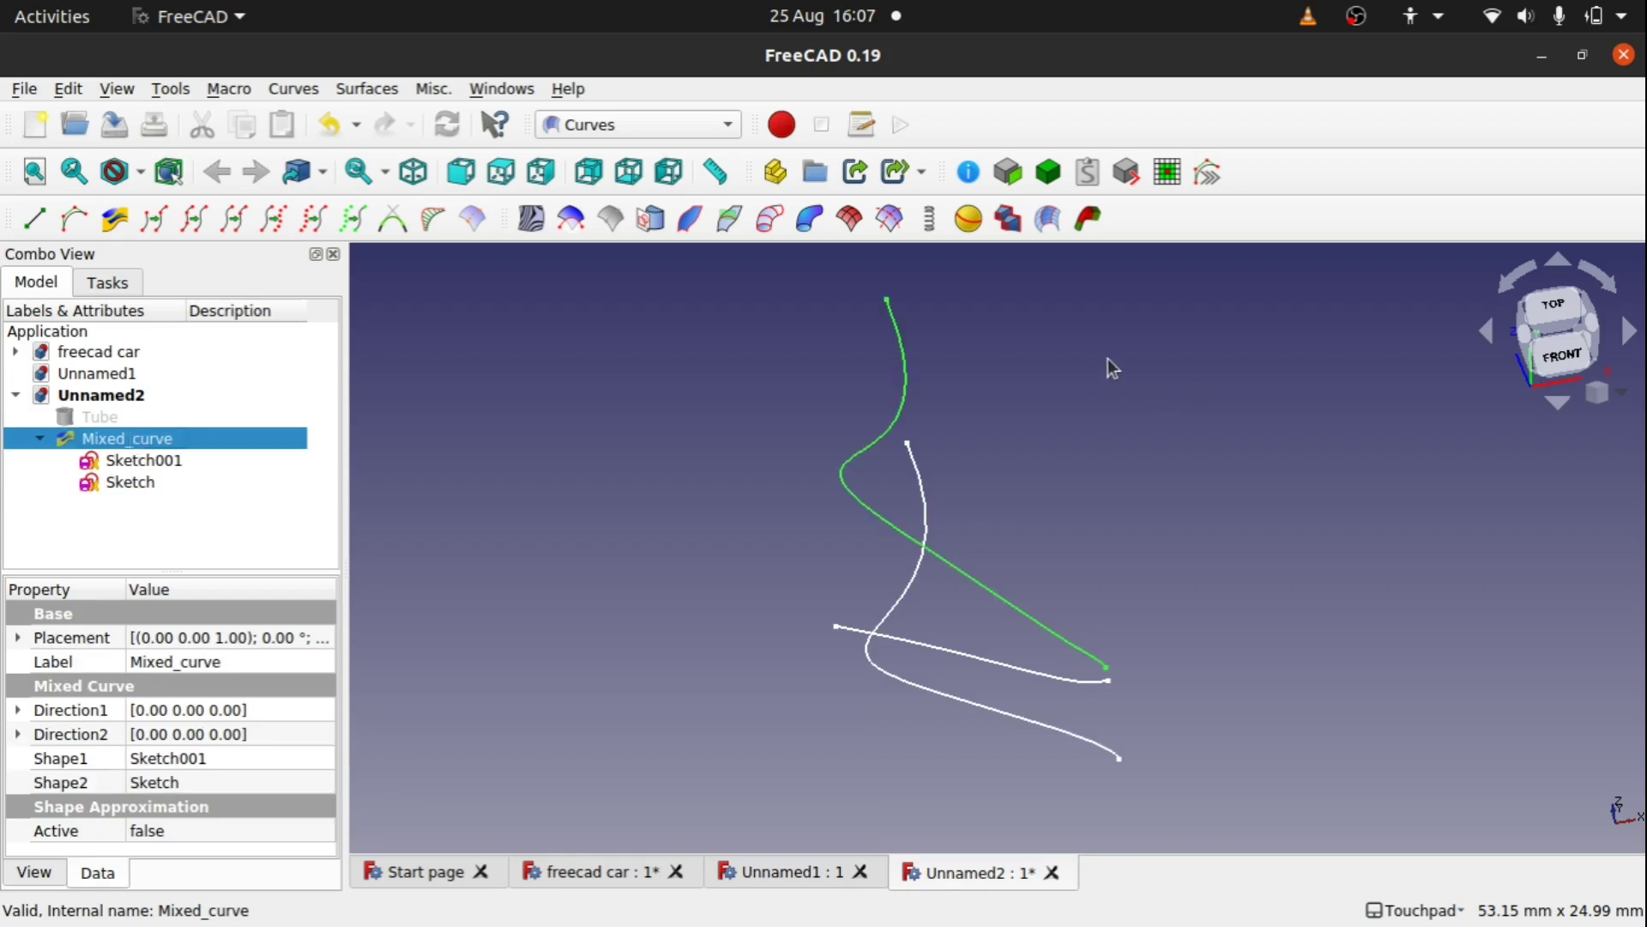
click(1555, 311)
click(1557, 331)
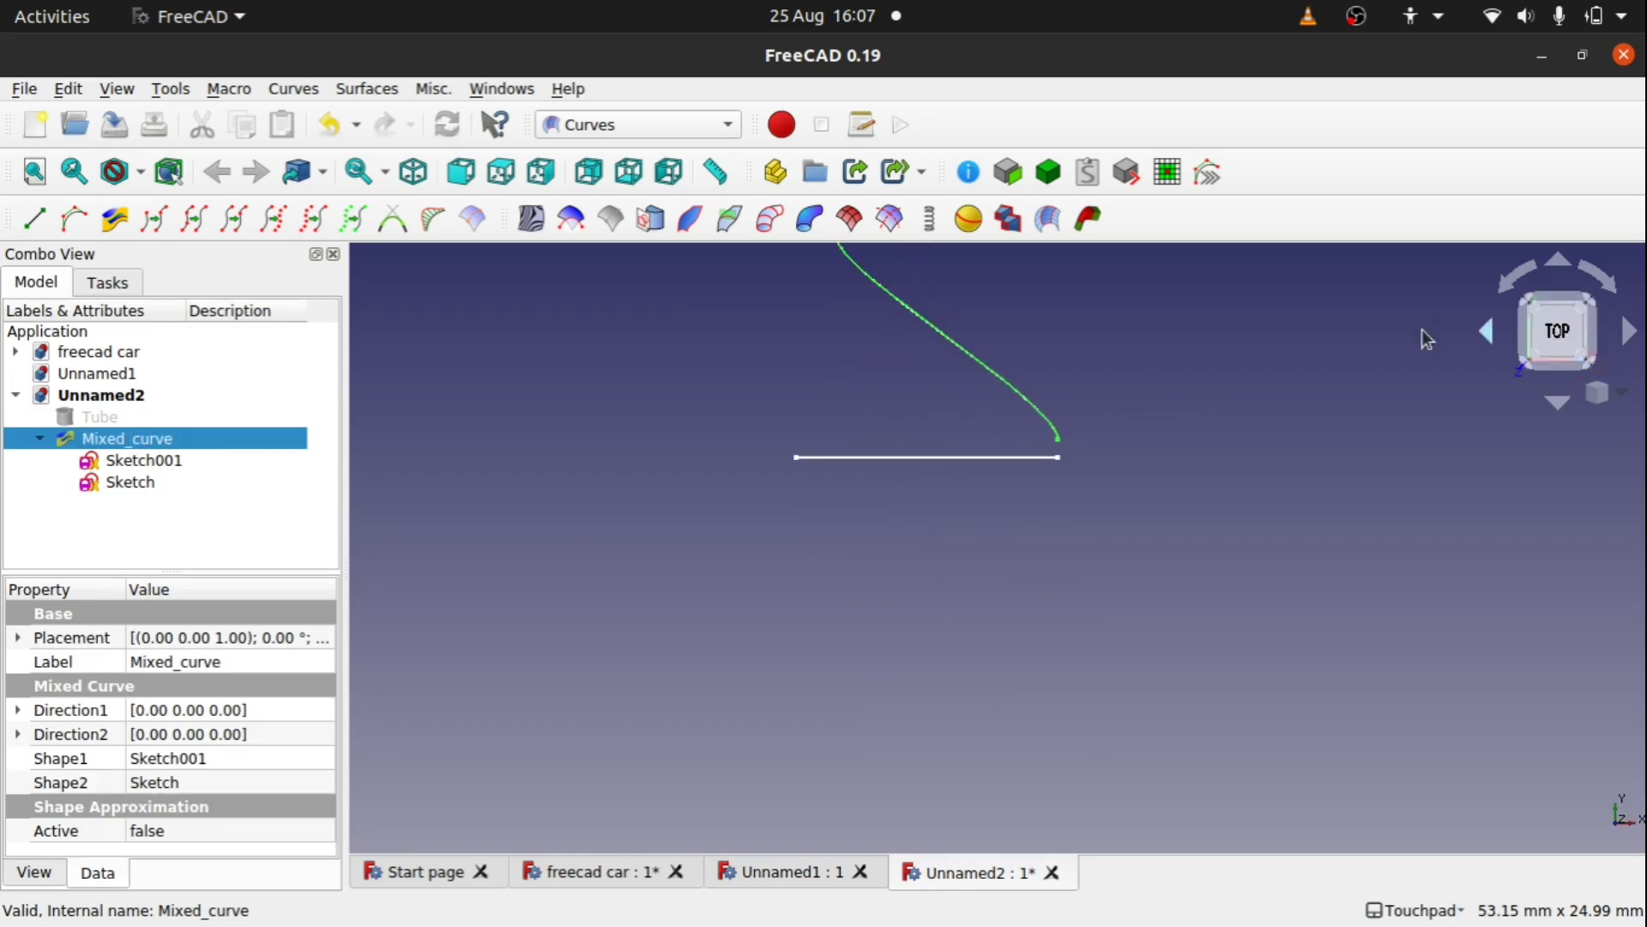
alt+drag(1182, 575, 950, 383)
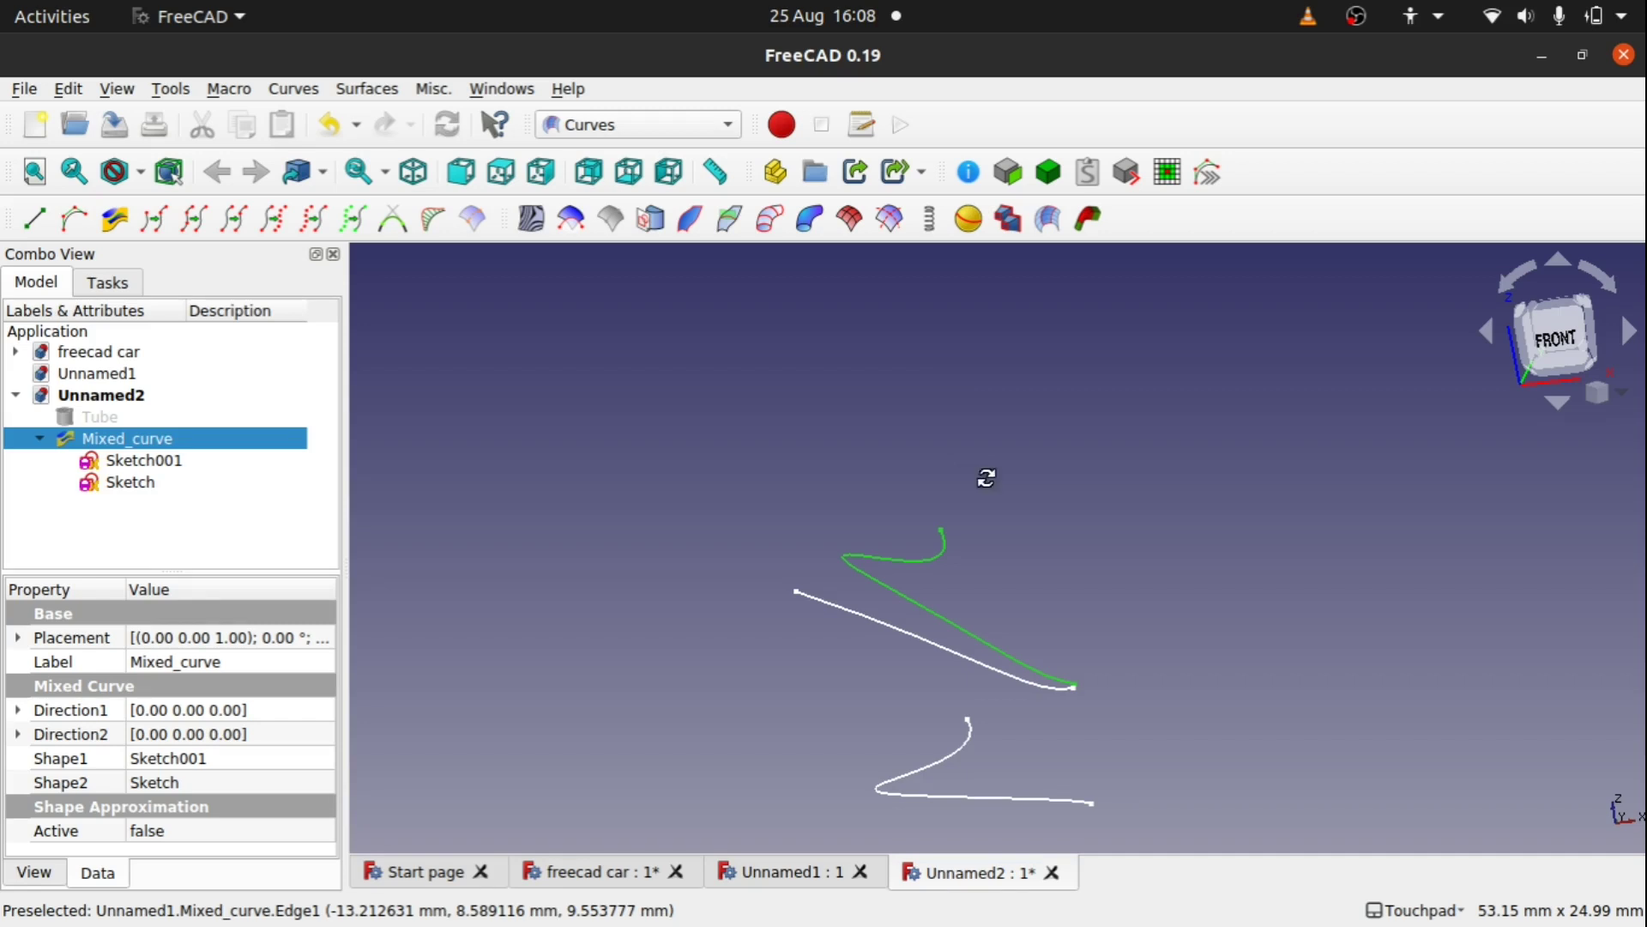